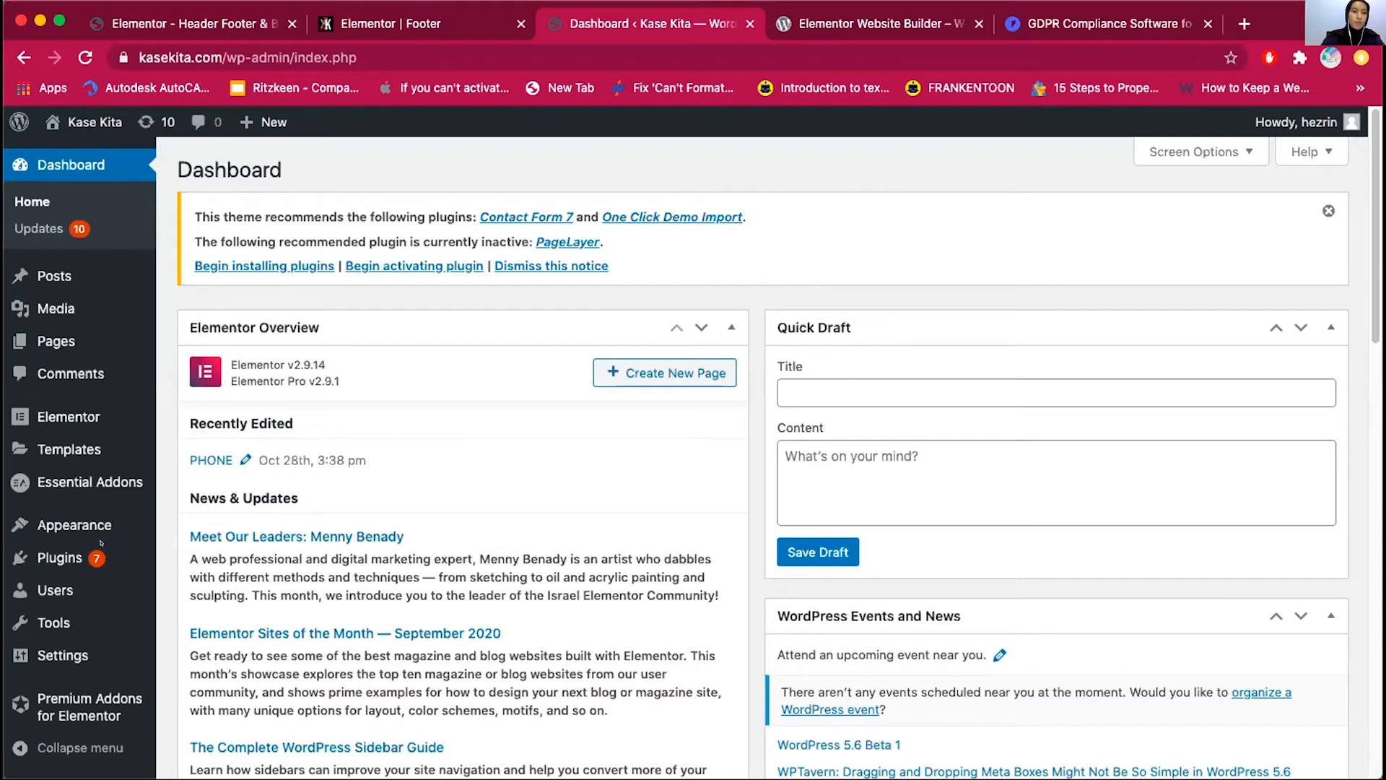
Search for "elementor" among the plugins that can be added to the site
{"action": "left_click", "coordinate": [60, 554]}
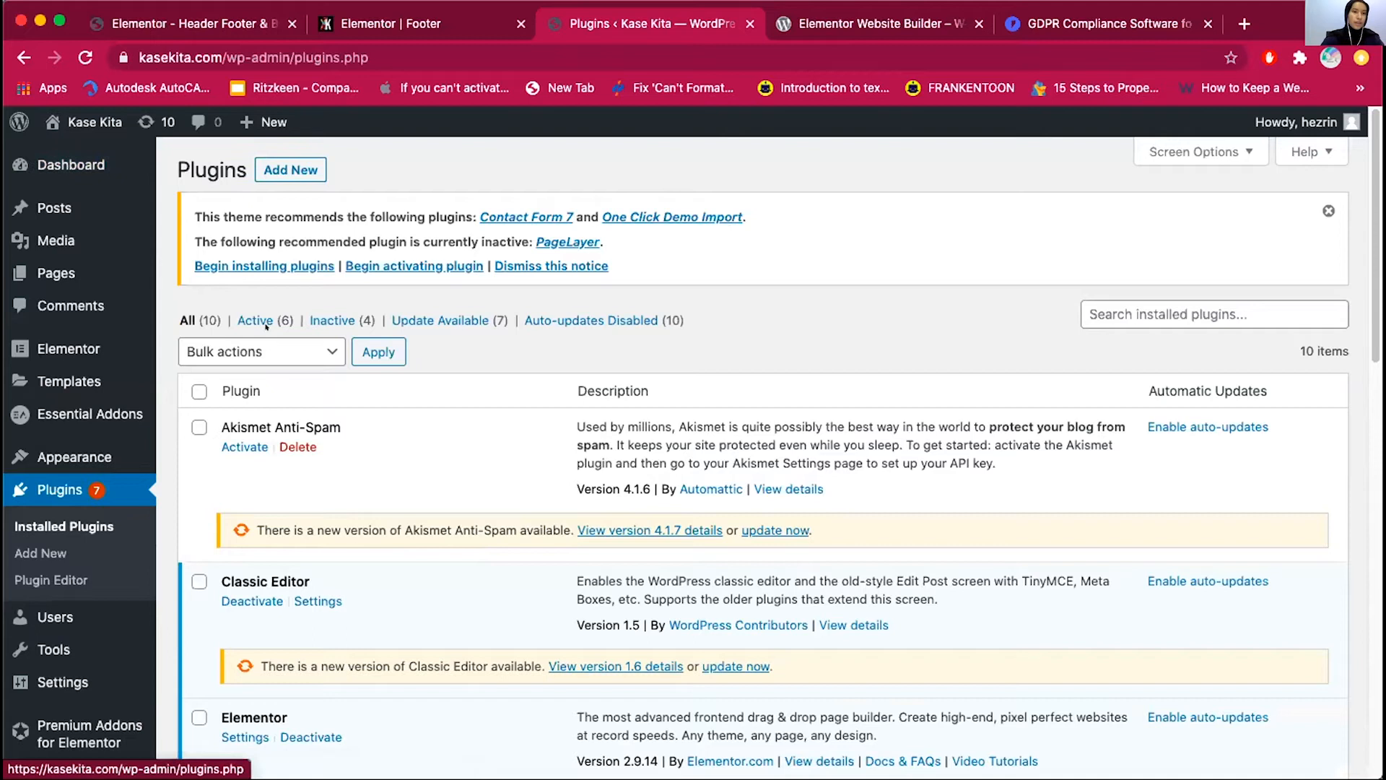
{"action": "left_click", "coordinate": [287, 167]}
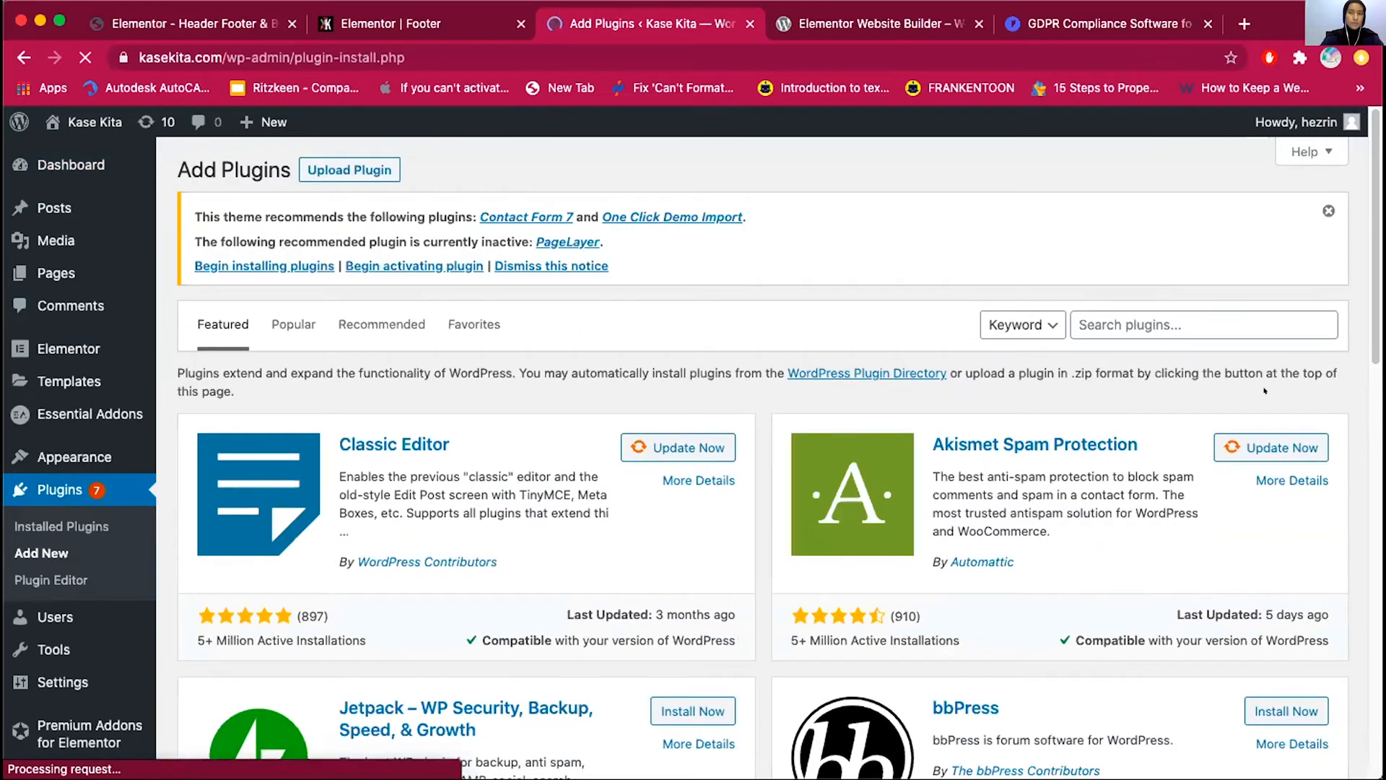
{"action": "left_click", "coordinate": [1109, 313]}
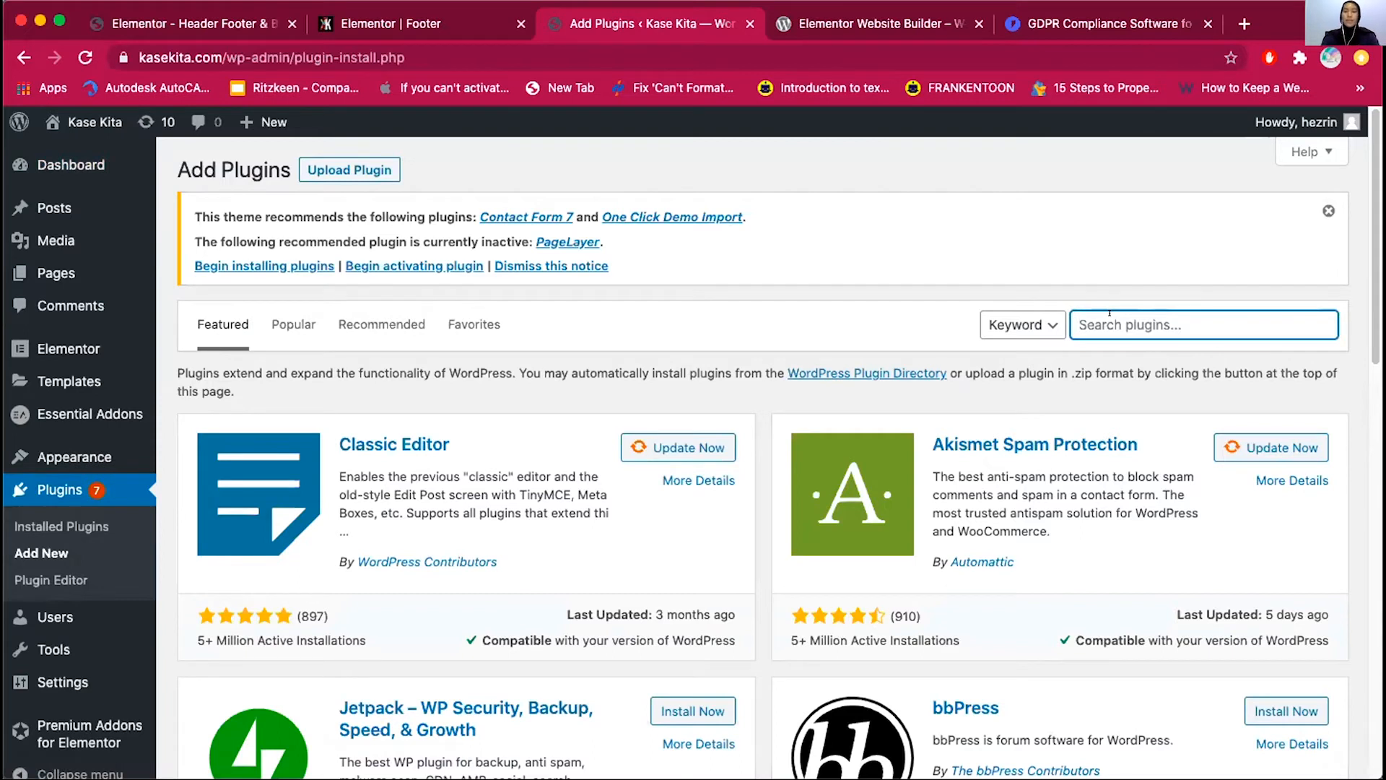
{"action": "type", "text": "elementor"}
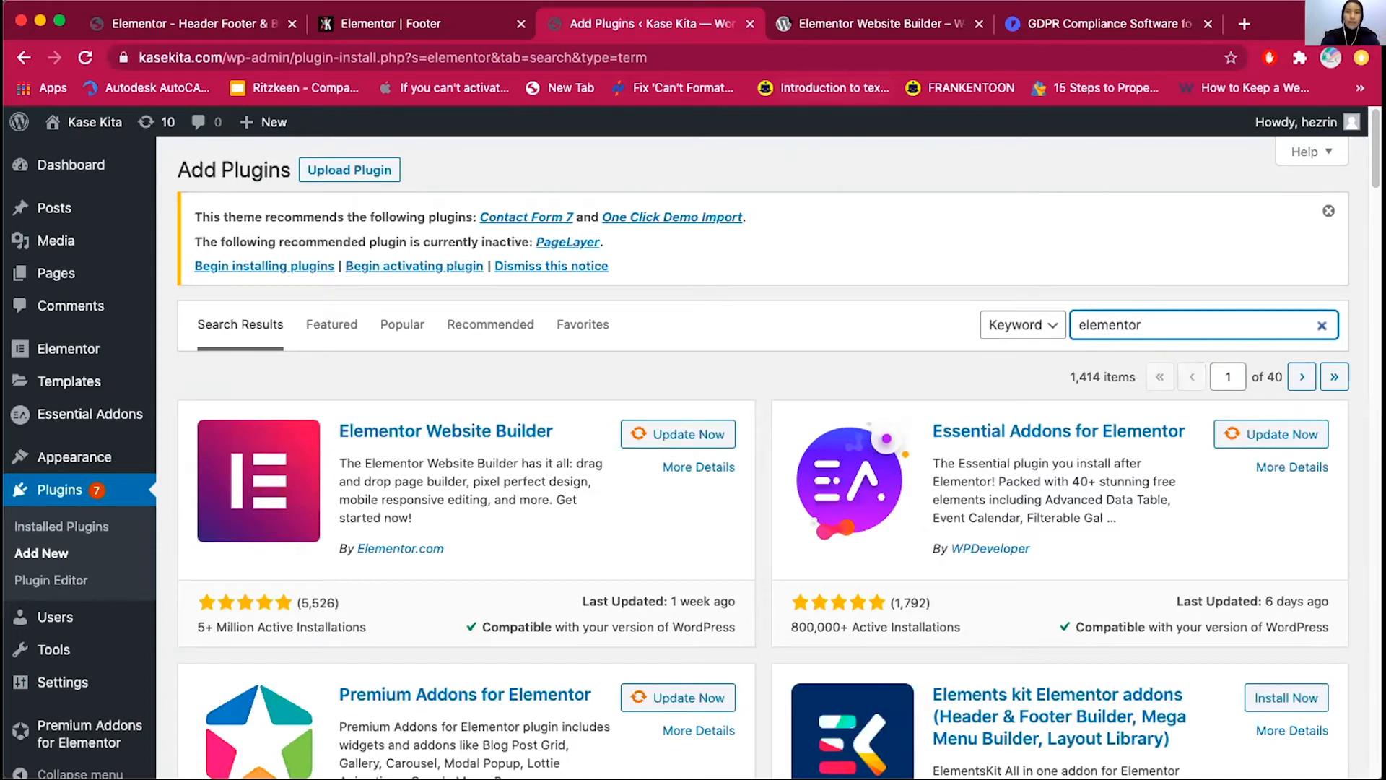
Download the Elementor Website Builder plugin zip from its WordPress.org plugin page
{"action": "key", "text": "ctrl+Tab"}
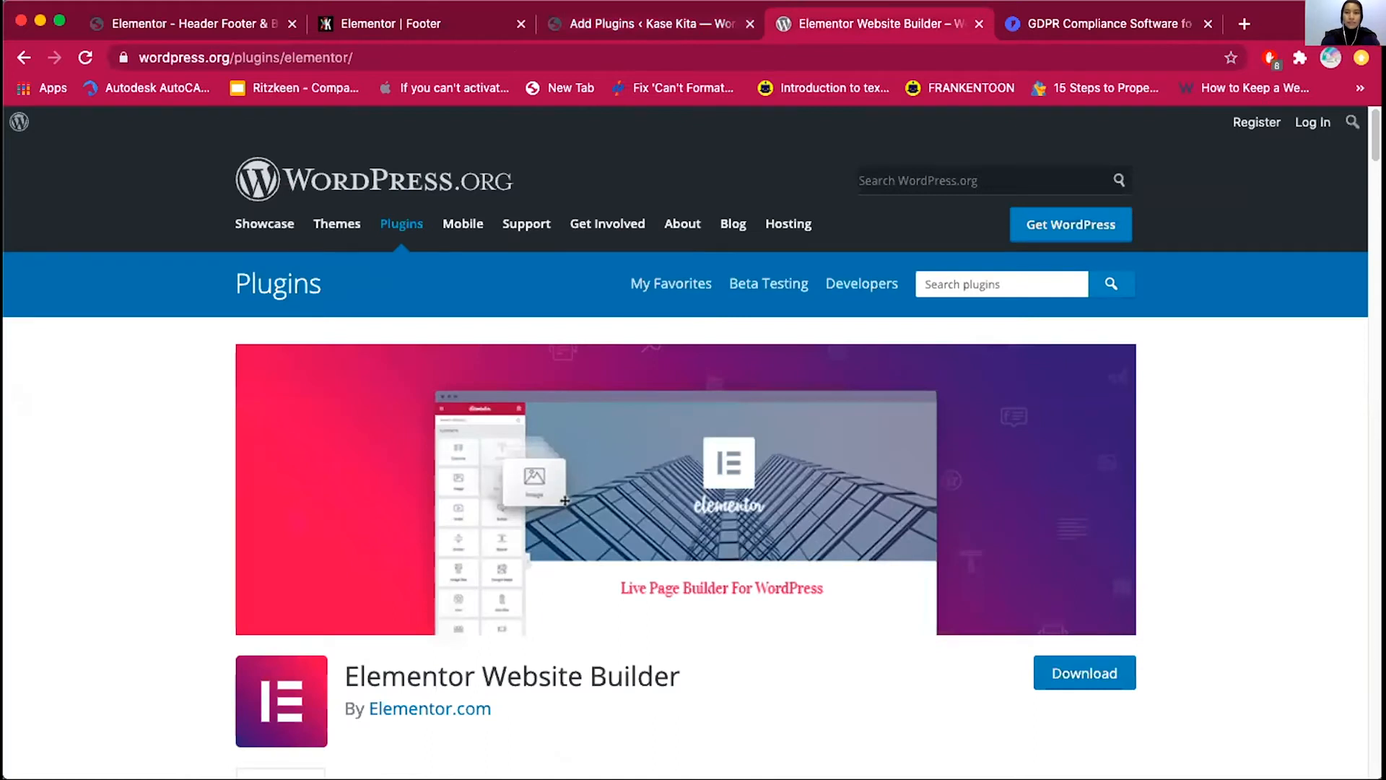
{"action": "scroll", "coordinate": [1187, 509], "scroll_direction": "down", "scroll_amount": 5}
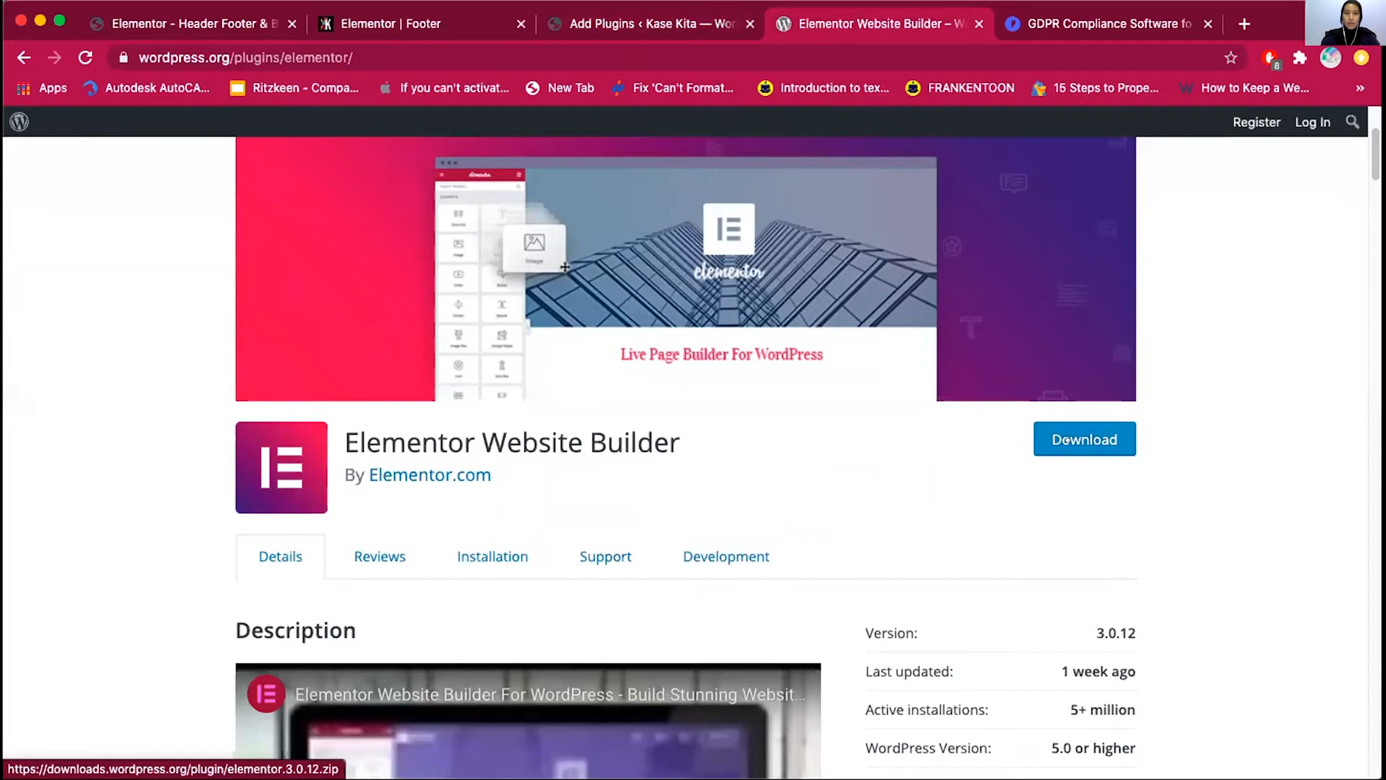
{"action": "left_click", "coordinate": [1082, 423]}
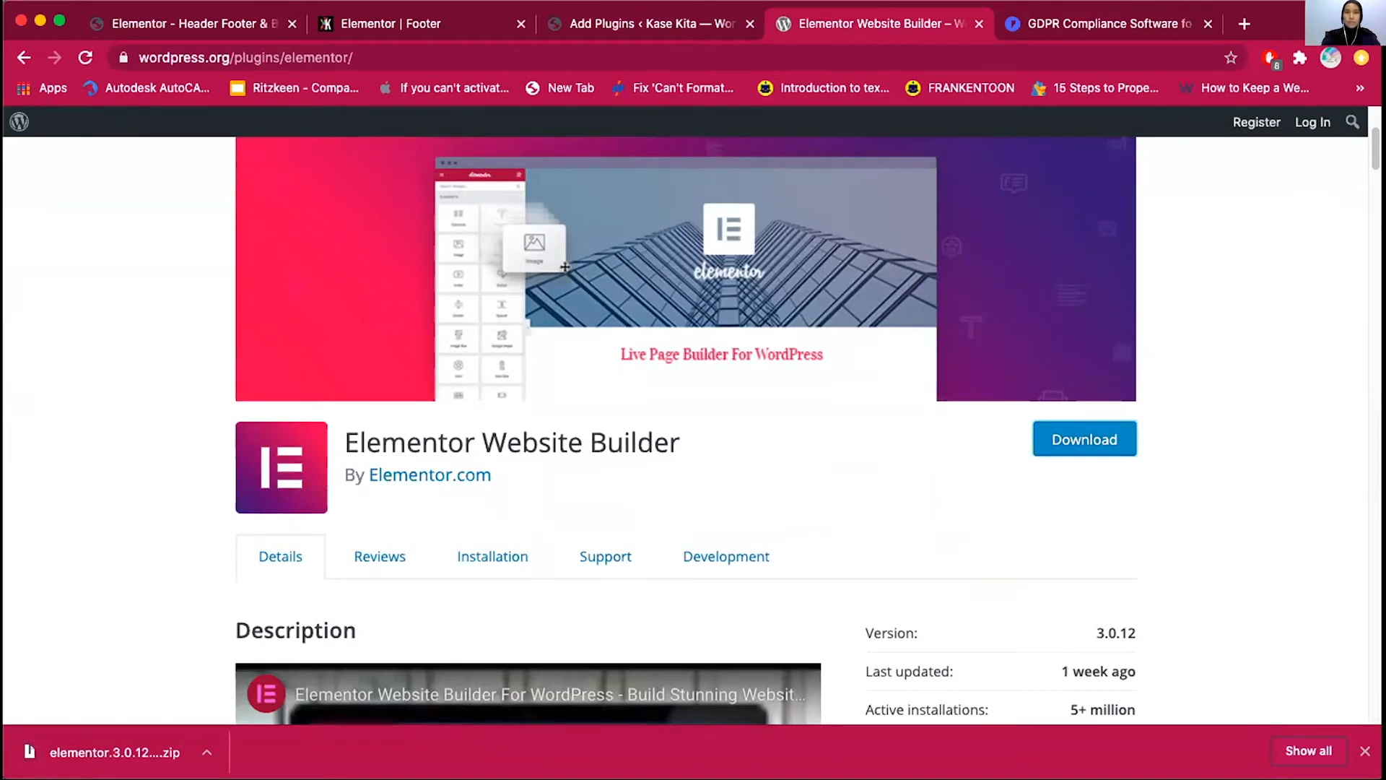
Return to Add Plugins and choose elementor.3.0.12 (1).zip as the plugin file to upload
{"action": "left_click", "coordinate": [621, 28]}
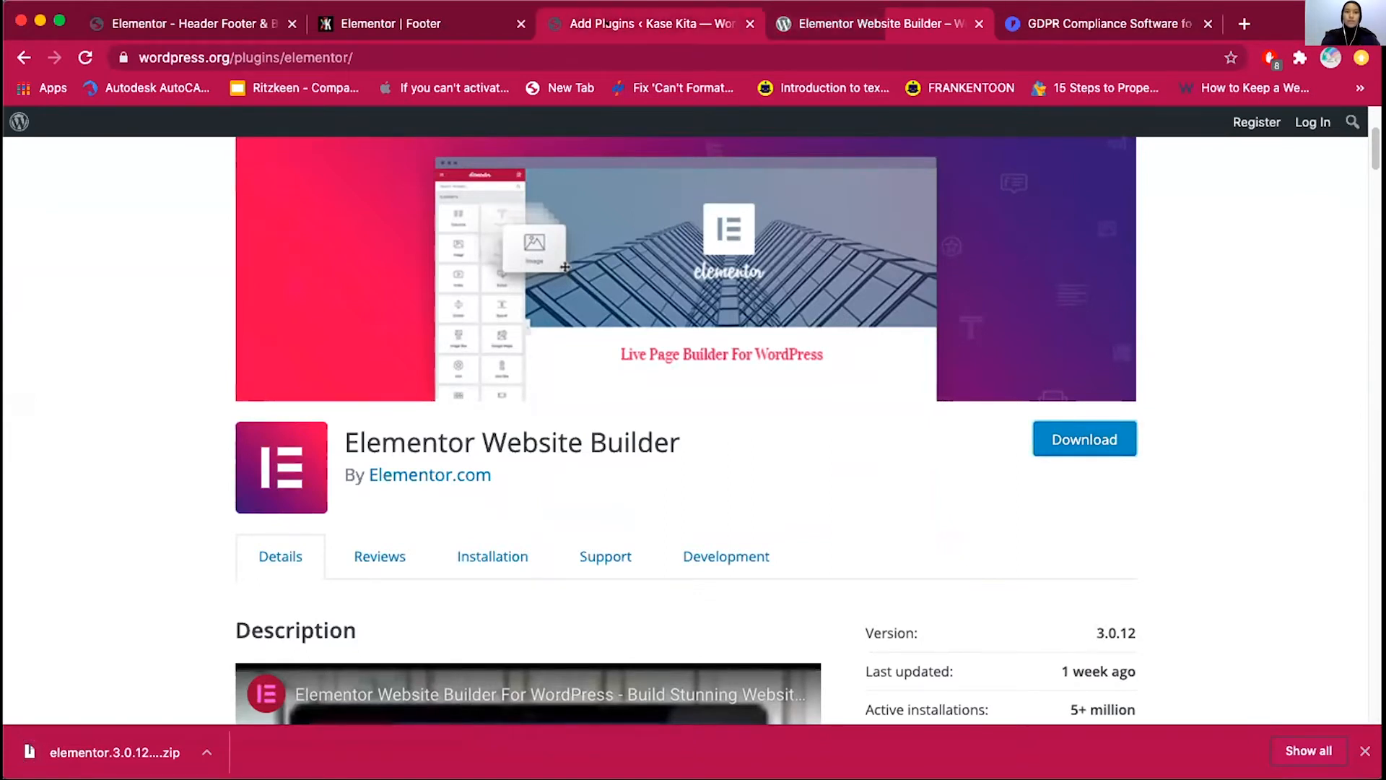
{"action": "left_click", "coordinate": [306, 165]}
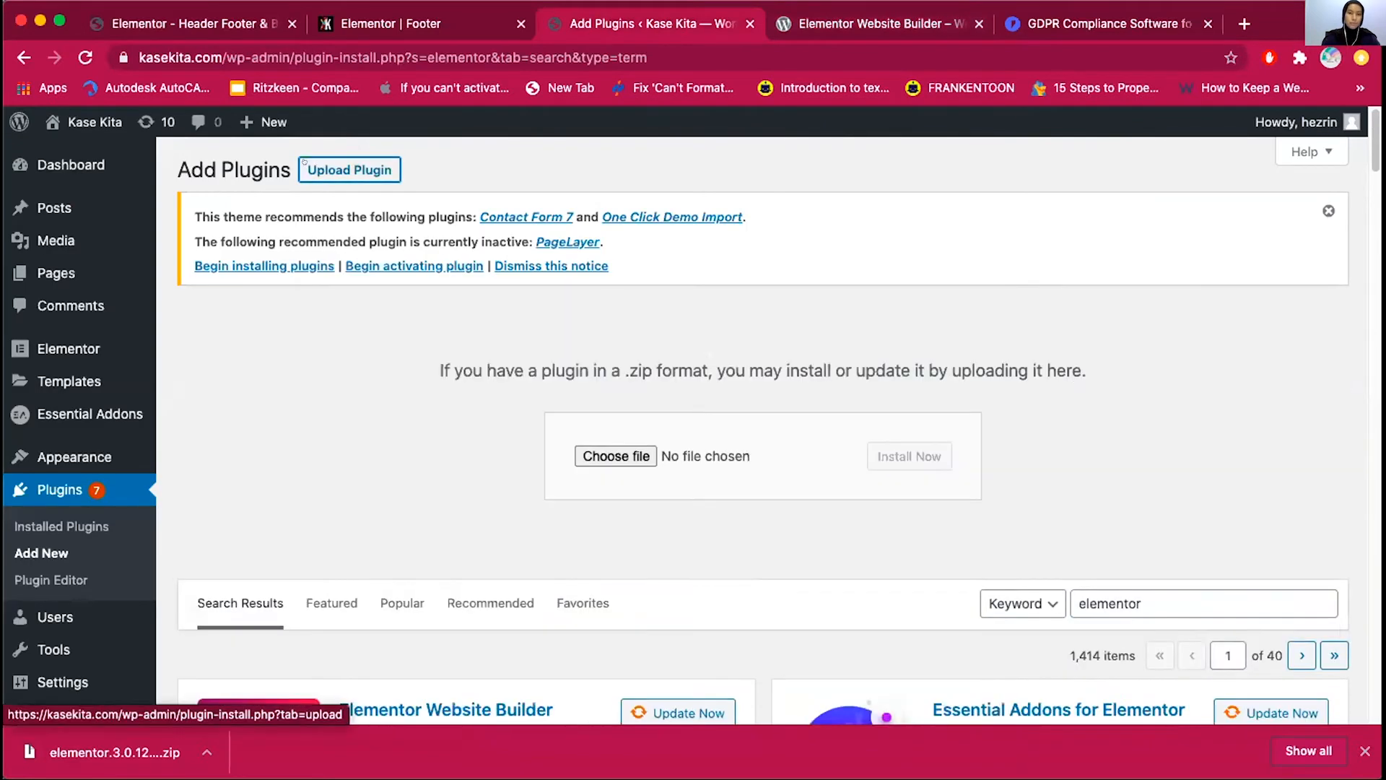
{"action": "mouse_move", "coordinate": [116, 752]}
{"action": "left_mouse_down"}
{"action": "mouse_move", "coordinate": [791, 515]}
{"action": "mouse_move", "coordinate": [729, 455]}
{"action": "mouse_move", "coordinate": [640, 456]}
{"action": "mouse_move", "coordinate": [682, 456]}
{"action": "mouse_move", "coordinate": [116, 773]}
{"action": "left_mouse_up"}
{"action": "left_click", "coordinate": [602, 451]}
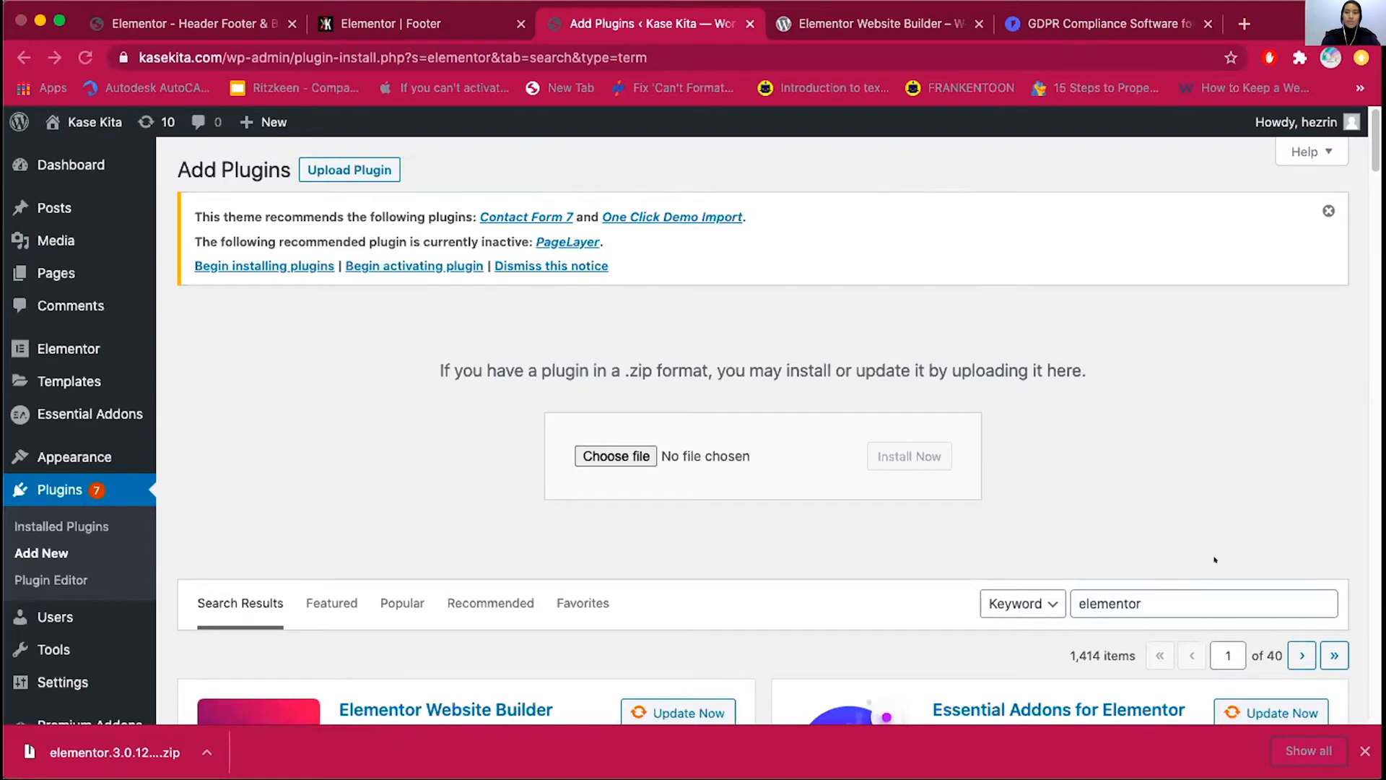
{"action": "left_click", "coordinate": [1021, 480]}
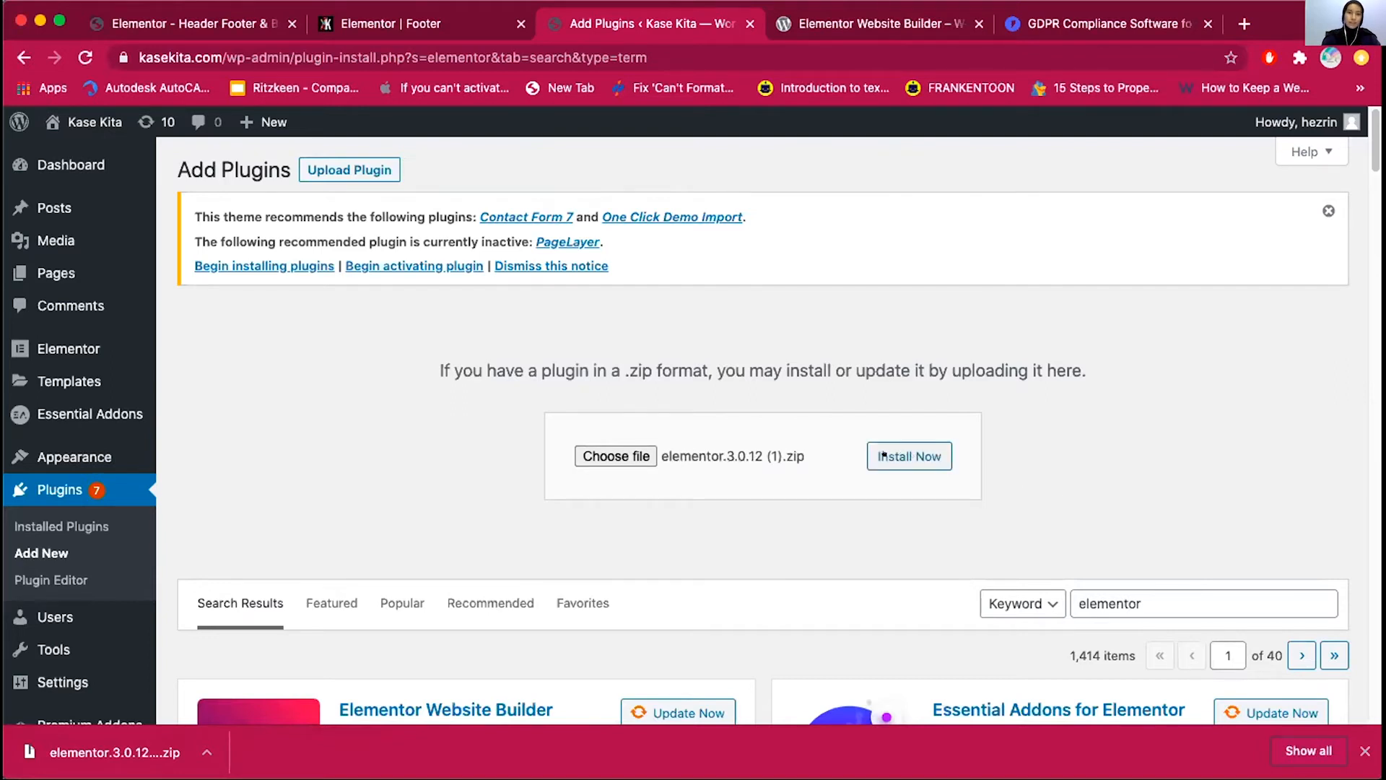
{"action": "scroll", "coordinate": [911, 534], "scroll_direction": "down", "scroll_amount": 5}
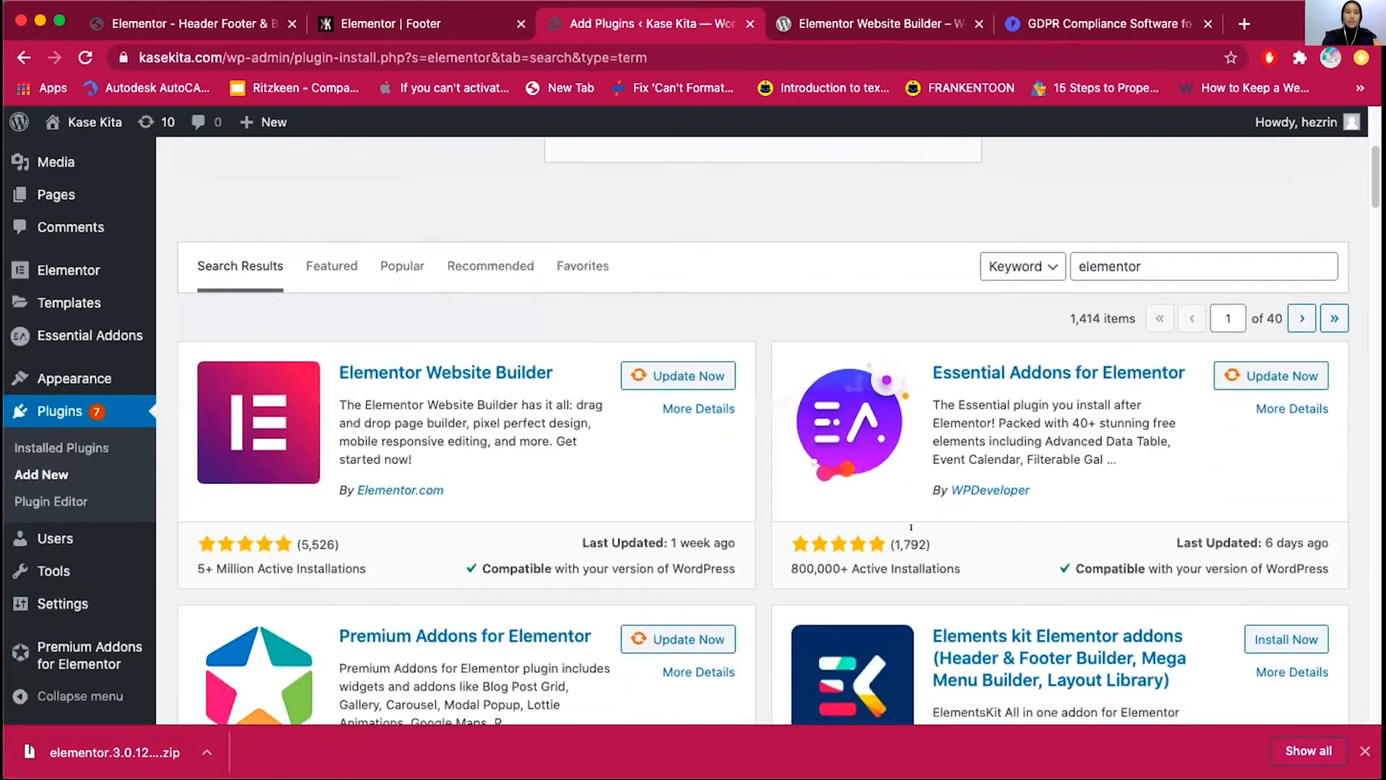
{"action": "scroll", "coordinate": [912, 527], "scroll_direction": "up", "scroll_amount": 5}
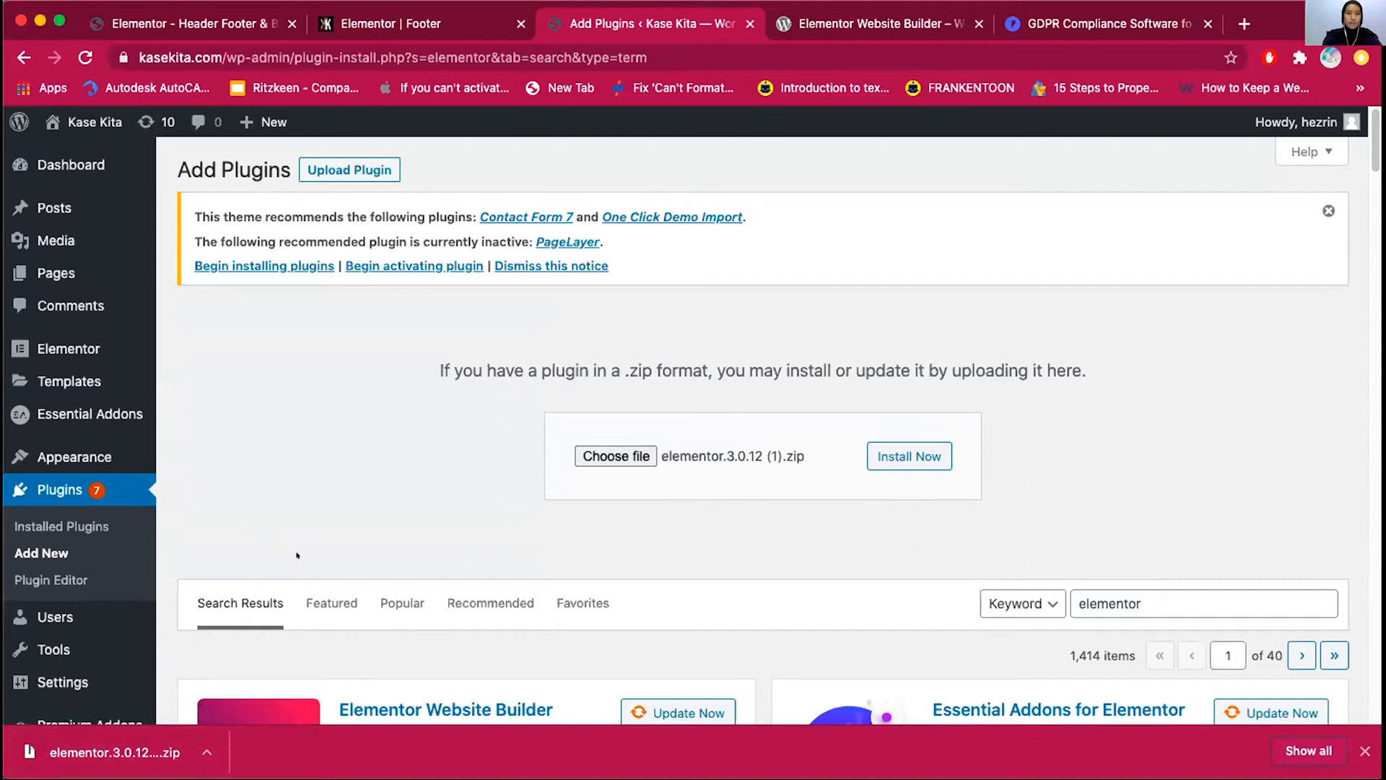
{"action": "scroll", "coordinate": [296, 554], "scroll_direction": "down", "scroll_amount": 3}
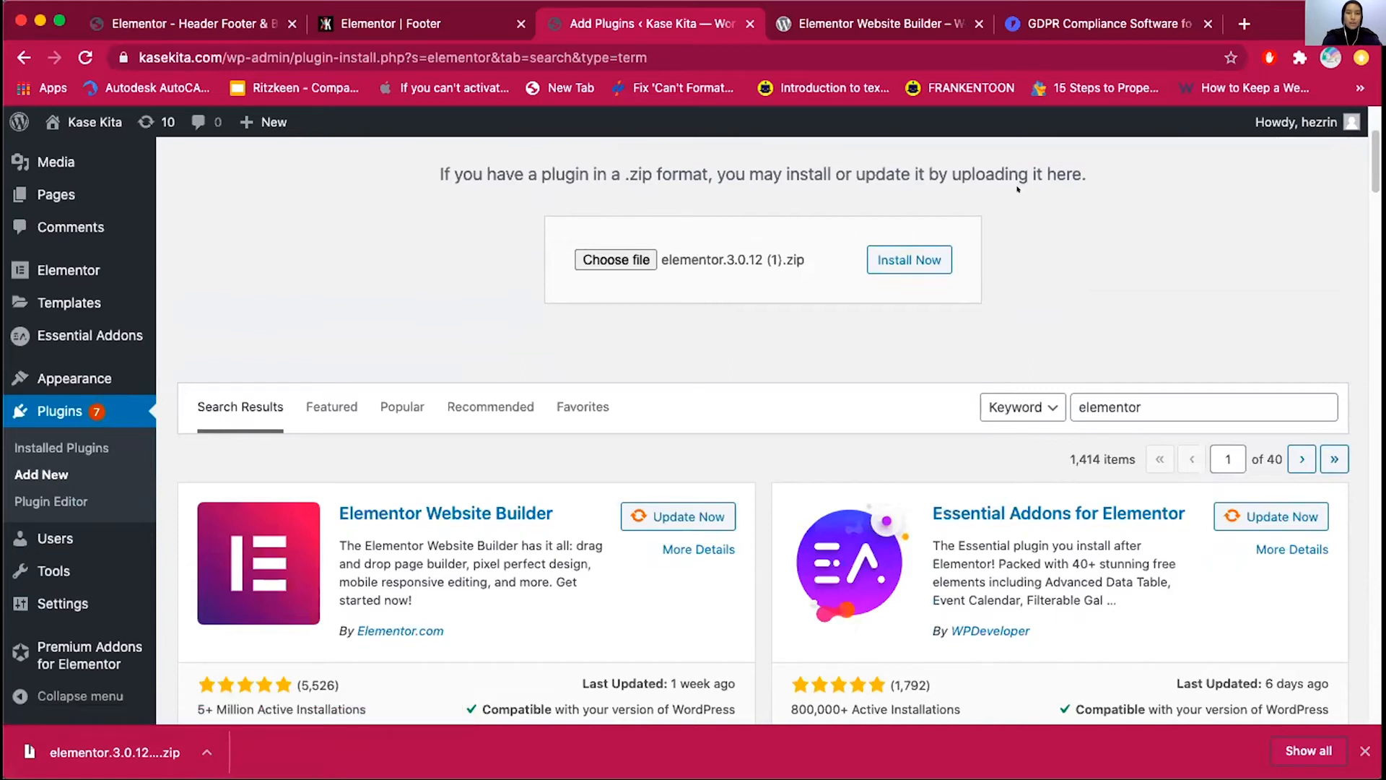
{"action": "scroll", "coordinate": [72, 296], "scroll_direction": "up", "scroll_amount": 3}
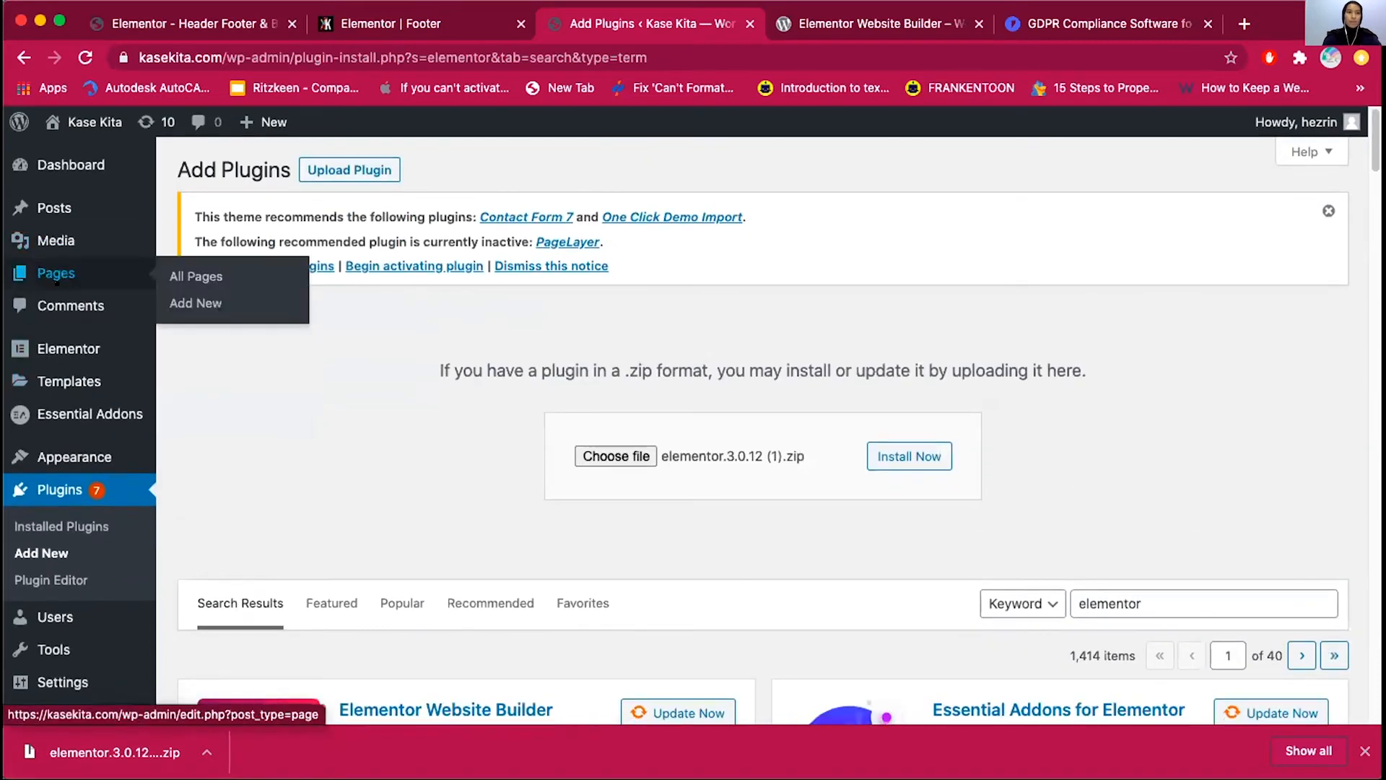
Open the Home page for editing from the site's list of pages
{"action": "left_click", "coordinate": [56, 280]}
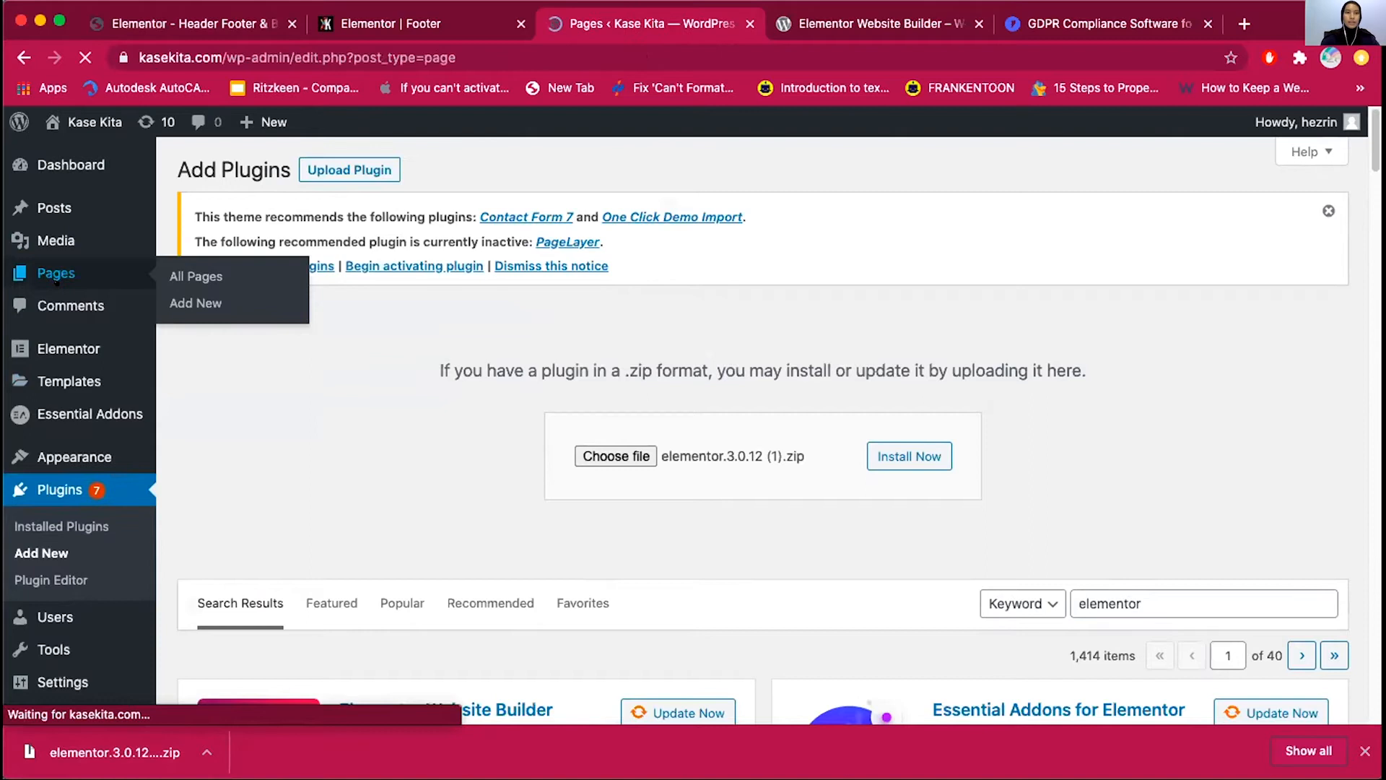
{"action": "scroll", "coordinate": [544, 569], "scroll_direction": "down", "scroll_amount": 3}
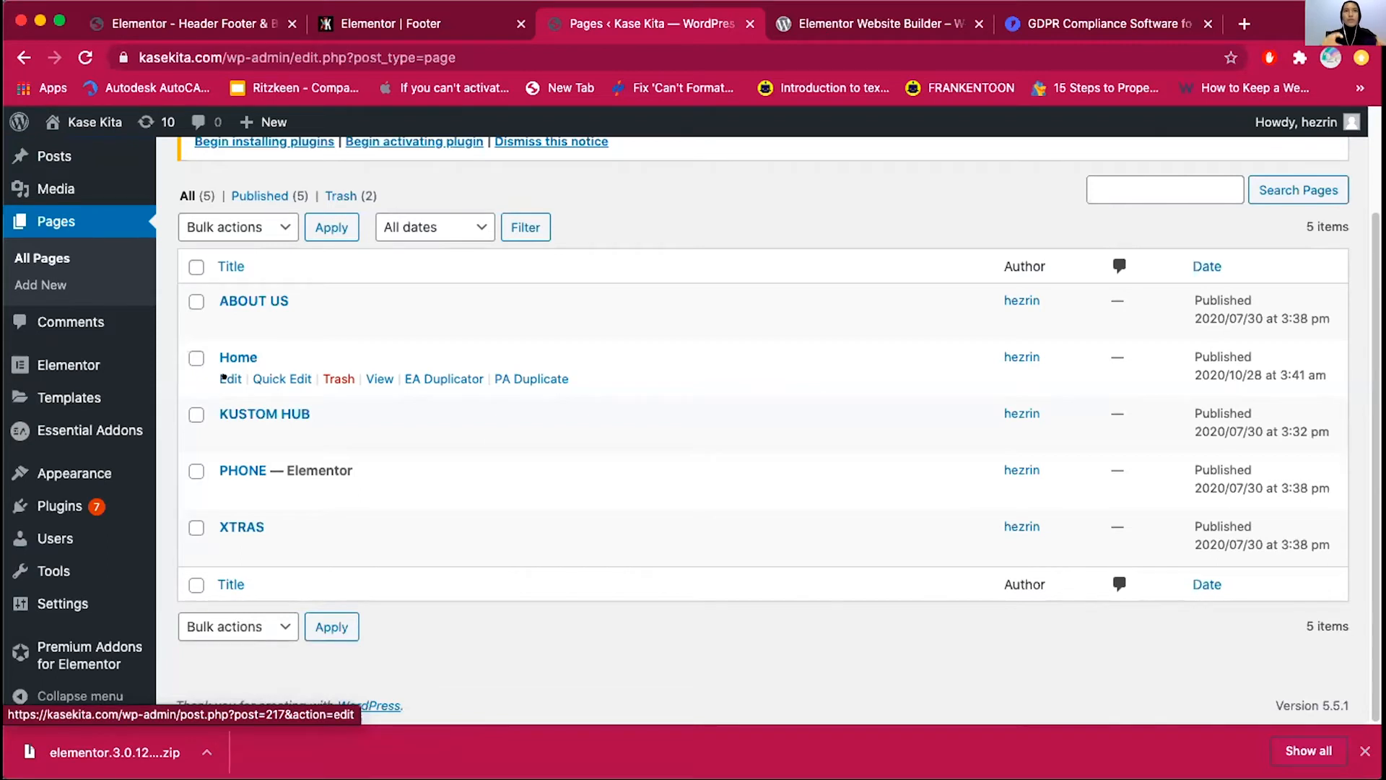
{"action": "left_click_drag", "start_coordinate": [222, 58], "coordinate": [128, 61]}
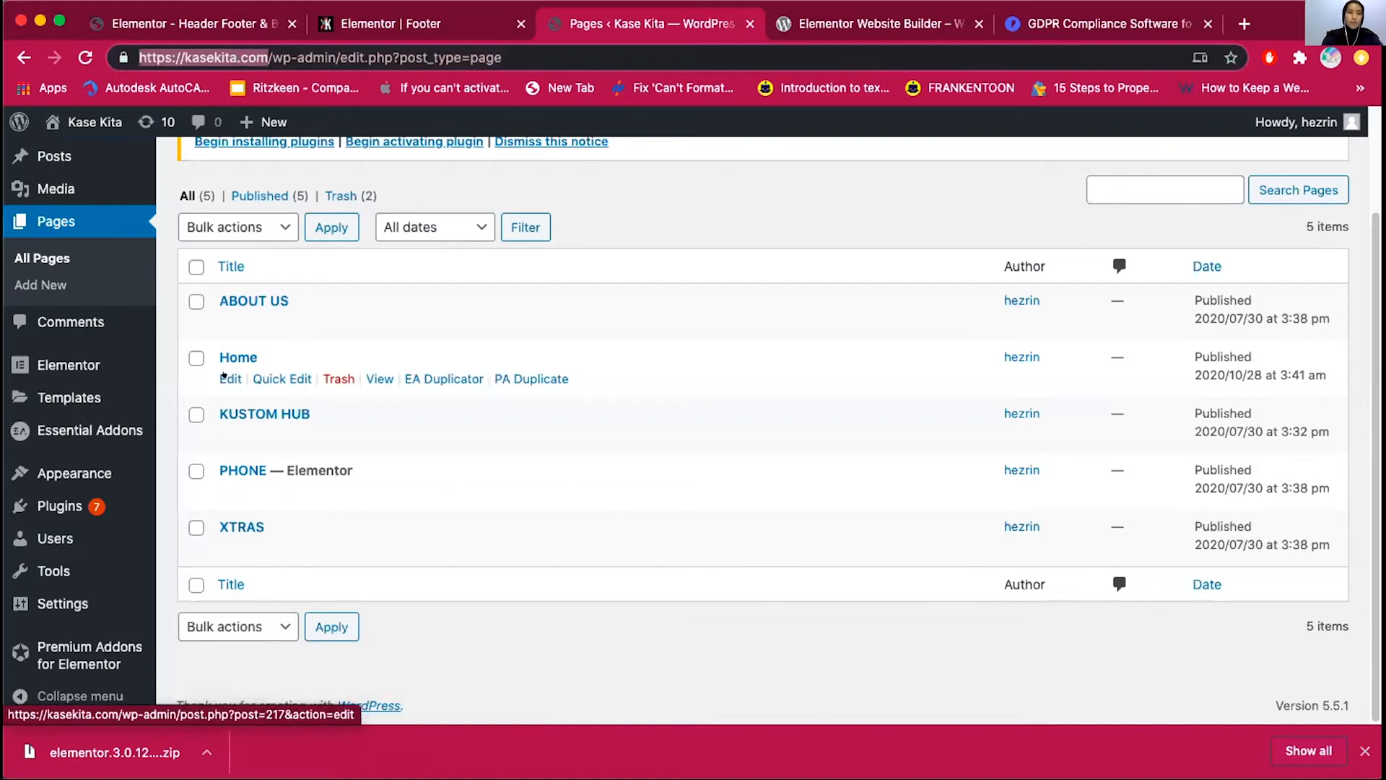
{"action": "left_click", "coordinate": [225, 377]}
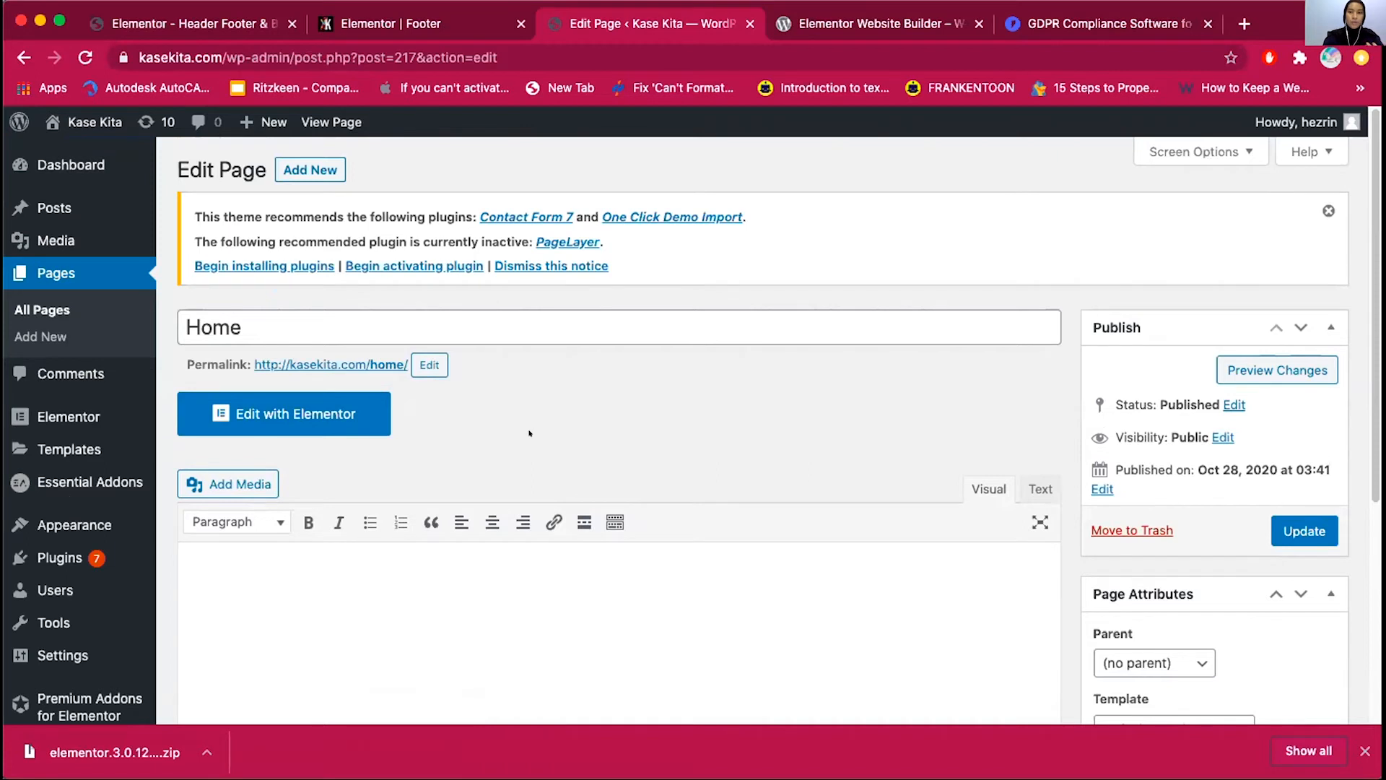
Launch the Elementor editor for the Home page and dismiss the browser's download bar
{"action": "scroll", "coordinate": [529, 433], "scroll_direction": "down", "scroll_amount": 5}
{"action": "scroll", "coordinate": [529, 421], "scroll_direction": "up", "scroll_amount": 5}
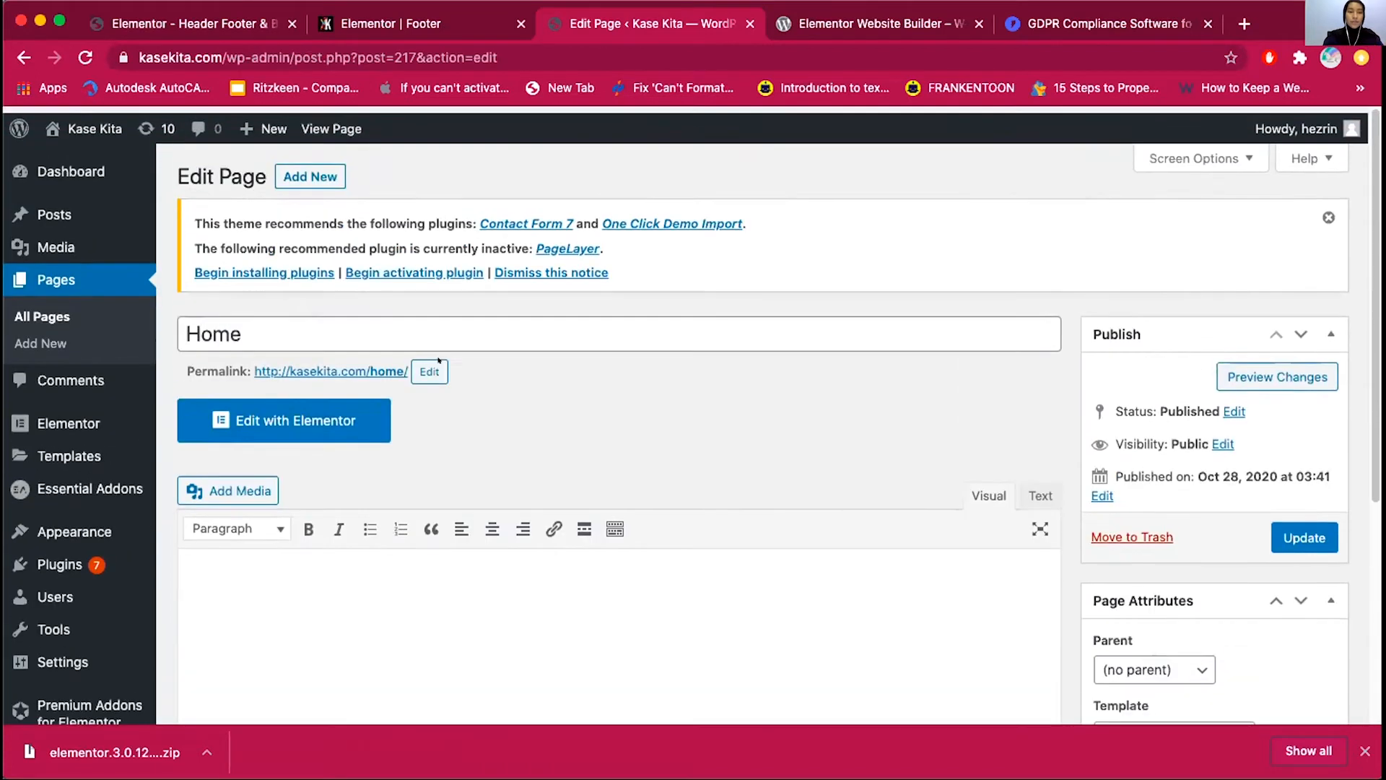
{"action": "left_click", "coordinate": [346, 405]}
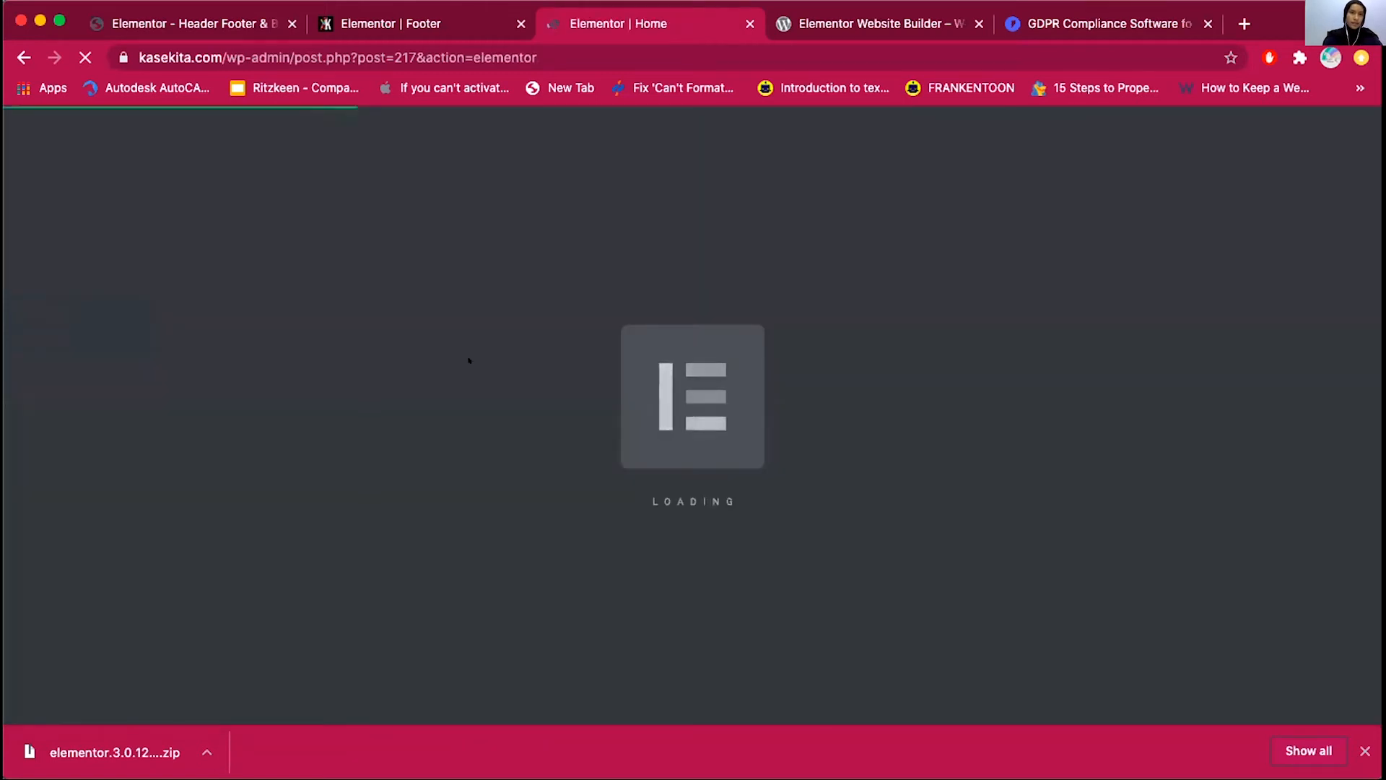
{"action": "left_click", "coordinate": [1363, 752]}
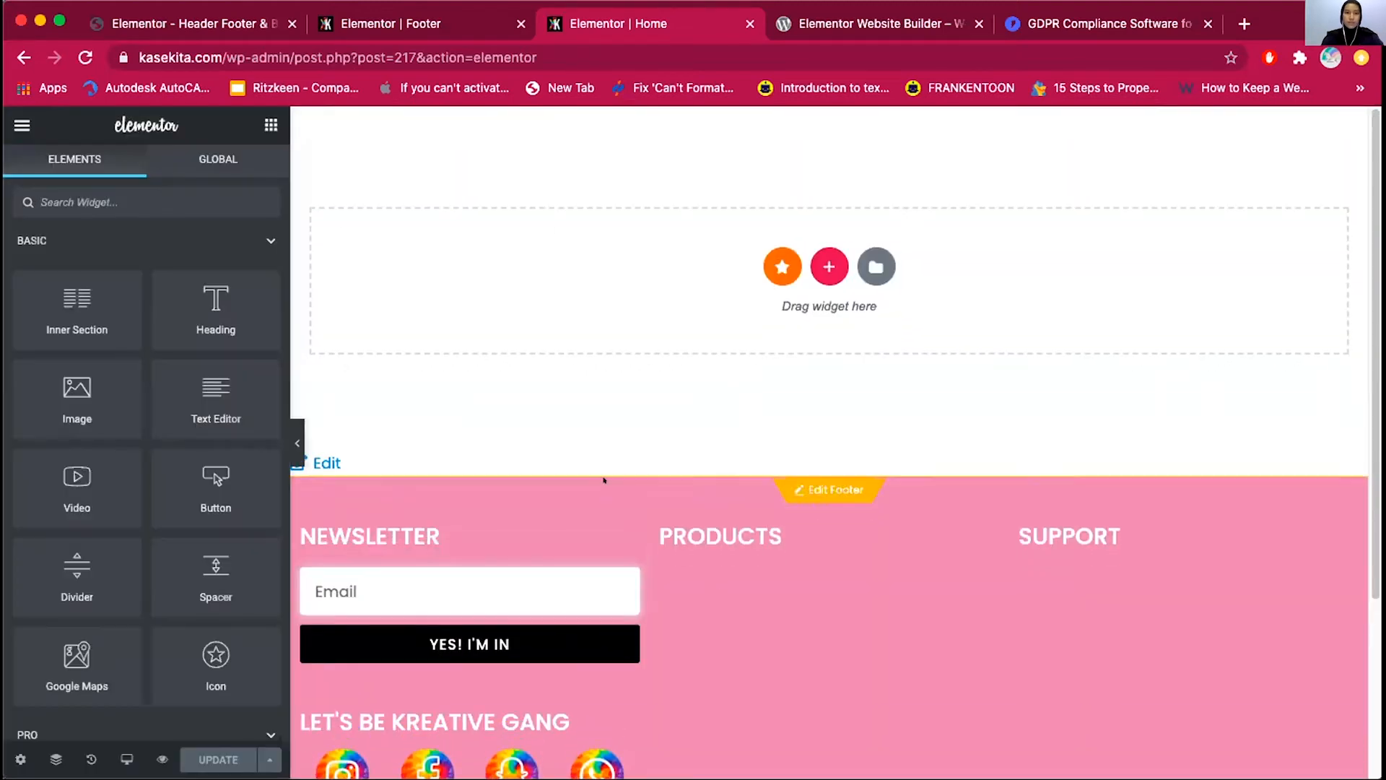
Set the Home page's layout to Elementor Canvas in its page settings
{"action": "mouse_move", "coordinate": [867, 479]}
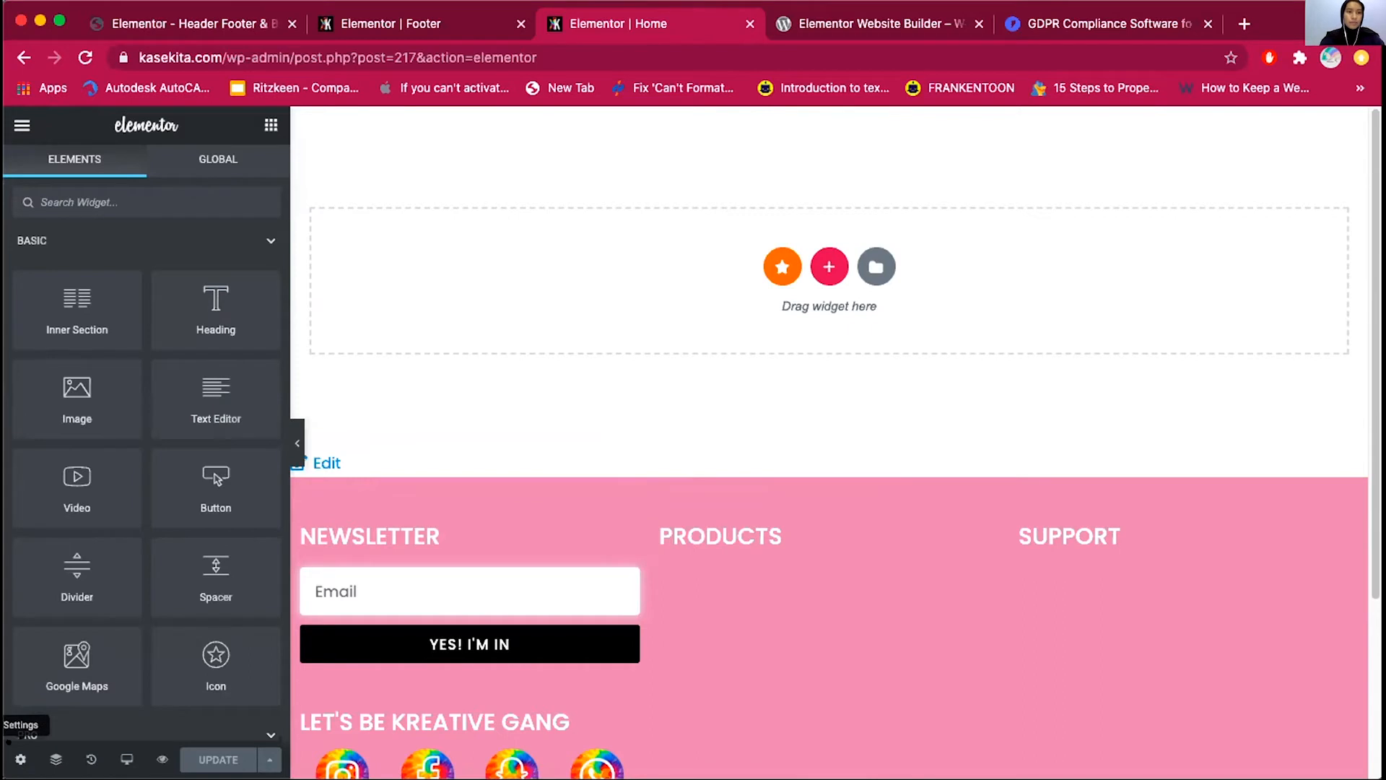
{"action": "left_click", "coordinate": [20, 759]}
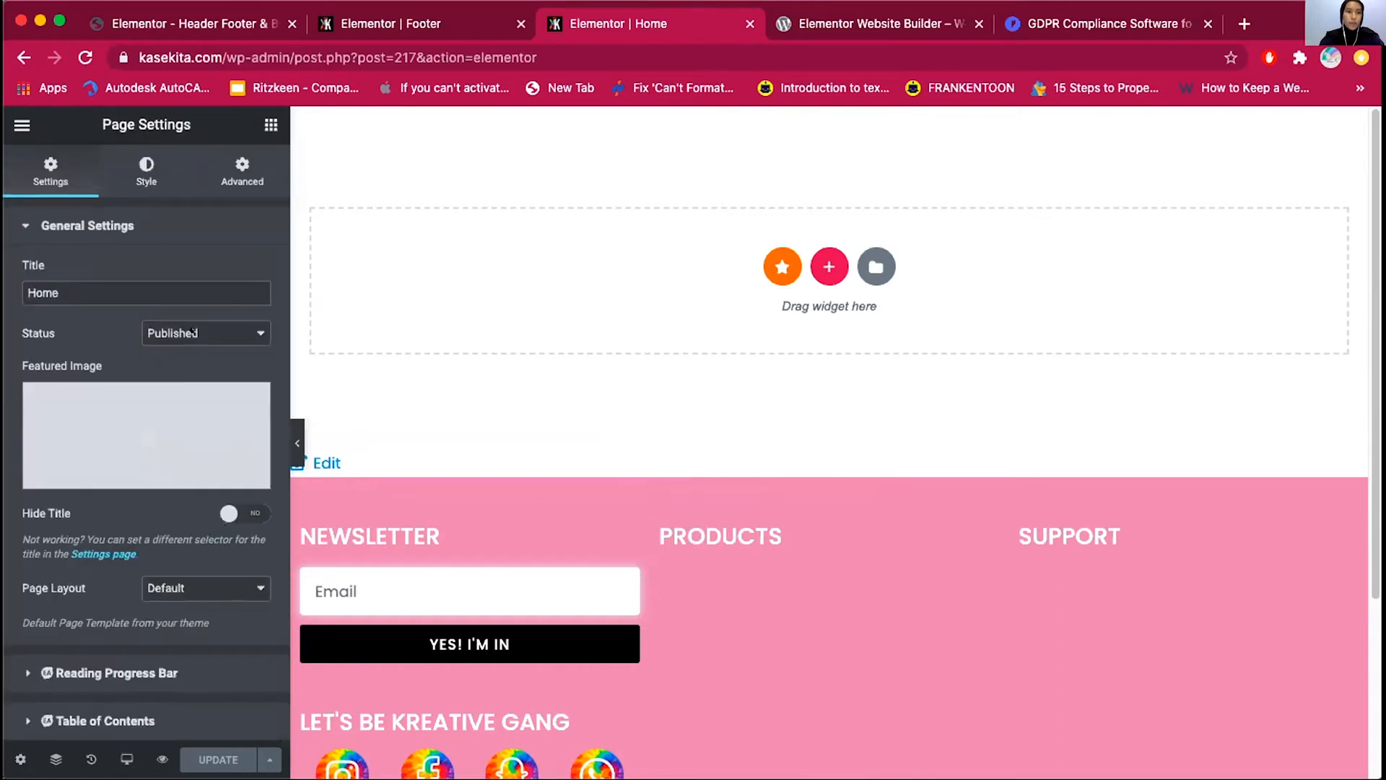
{"action": "left_click", "coordinate": [226, 579]}
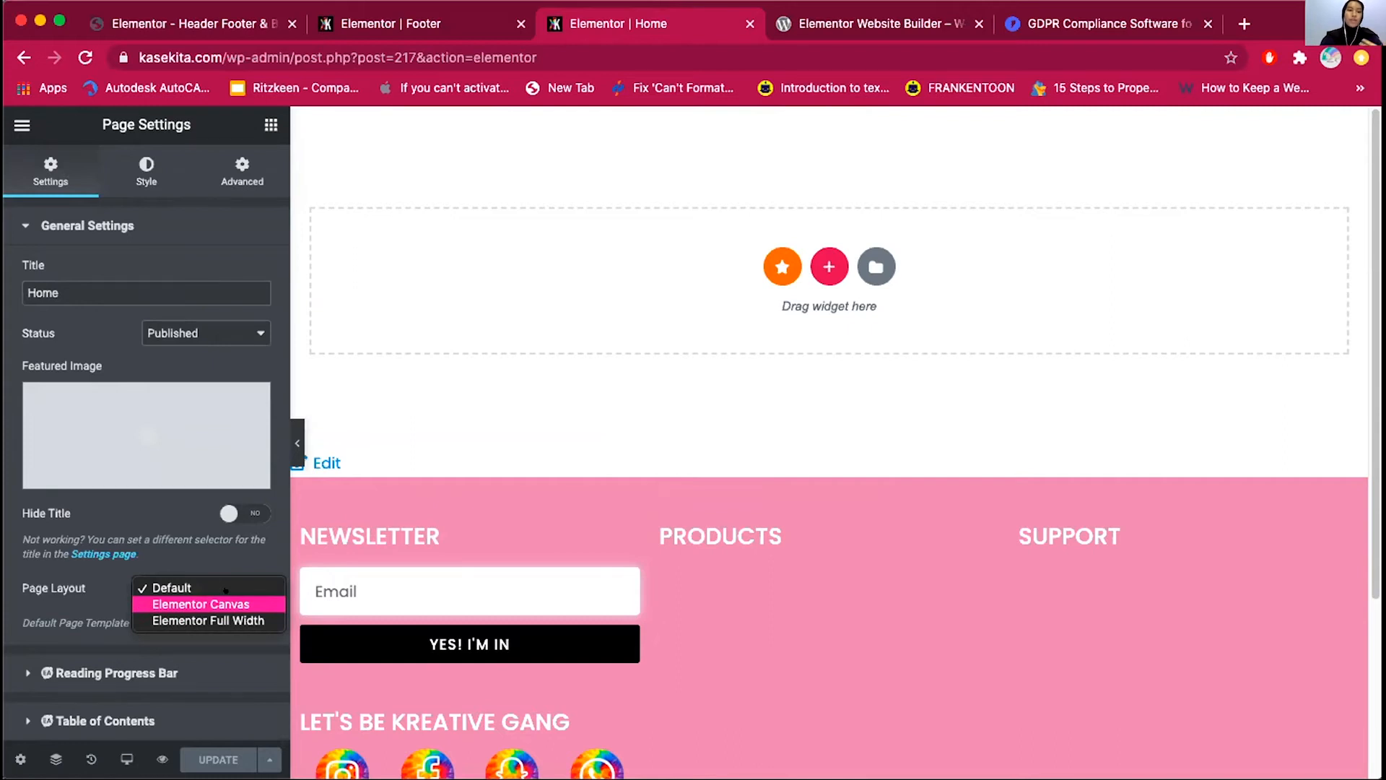
{"action": "left_click", "coordinate": [217, 603]}
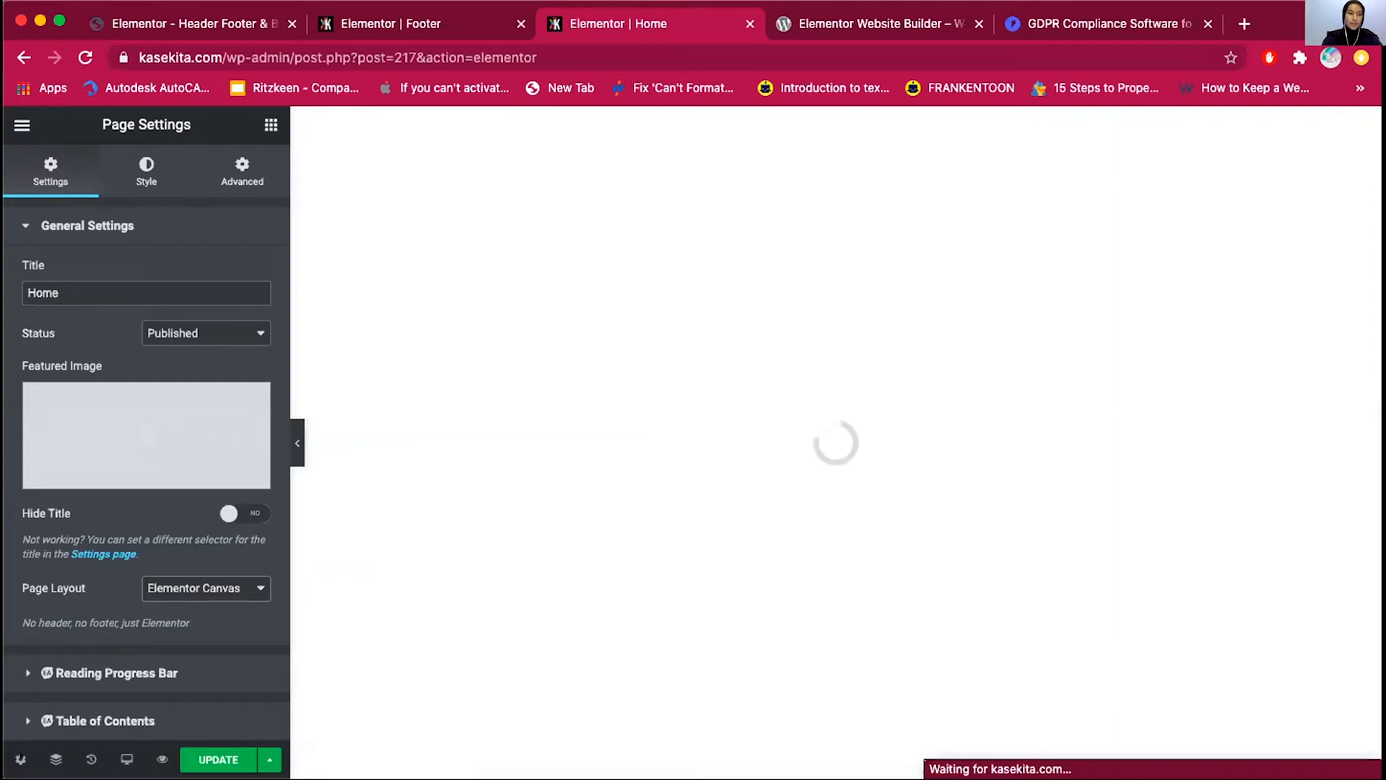
{"action": "left_click", "coordinate": [176, 580]}
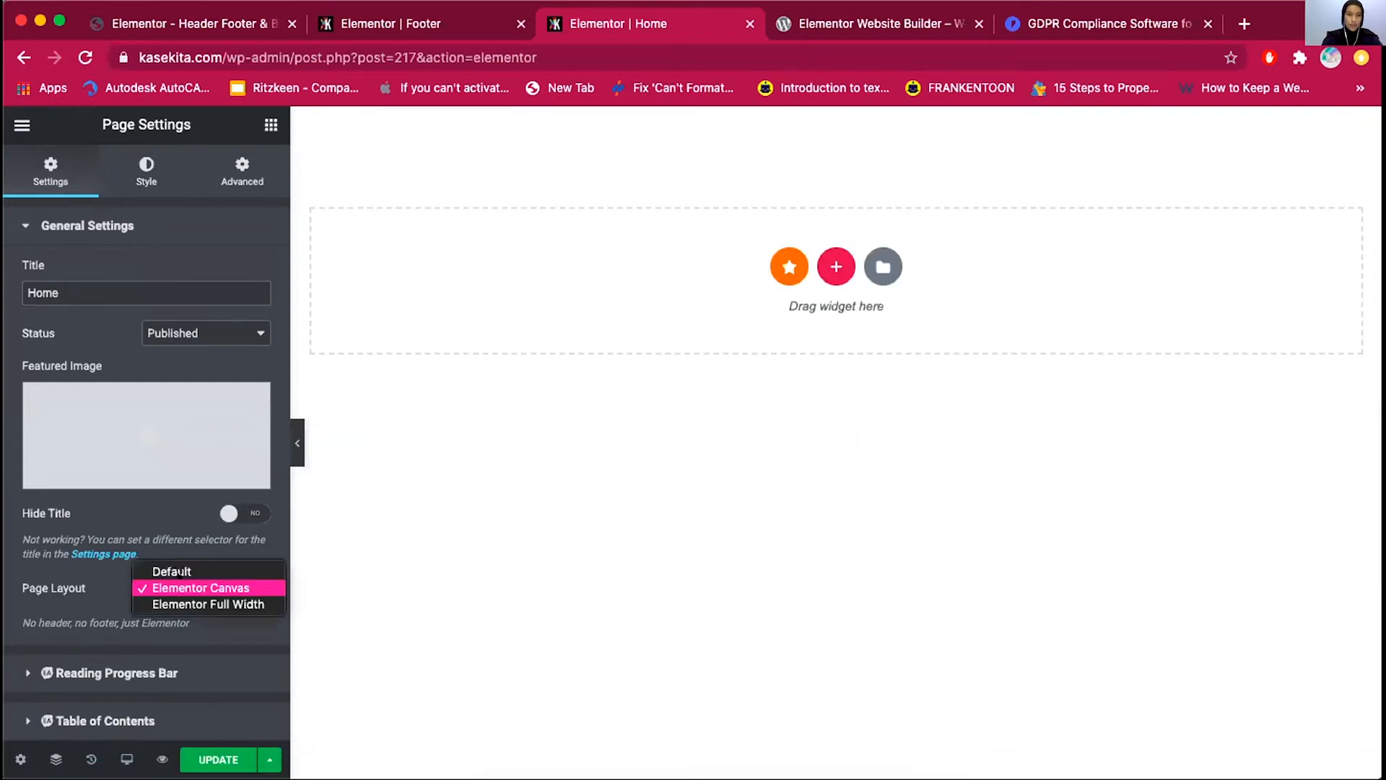
{"action": "left_click", "coordinate": [181, 585]}
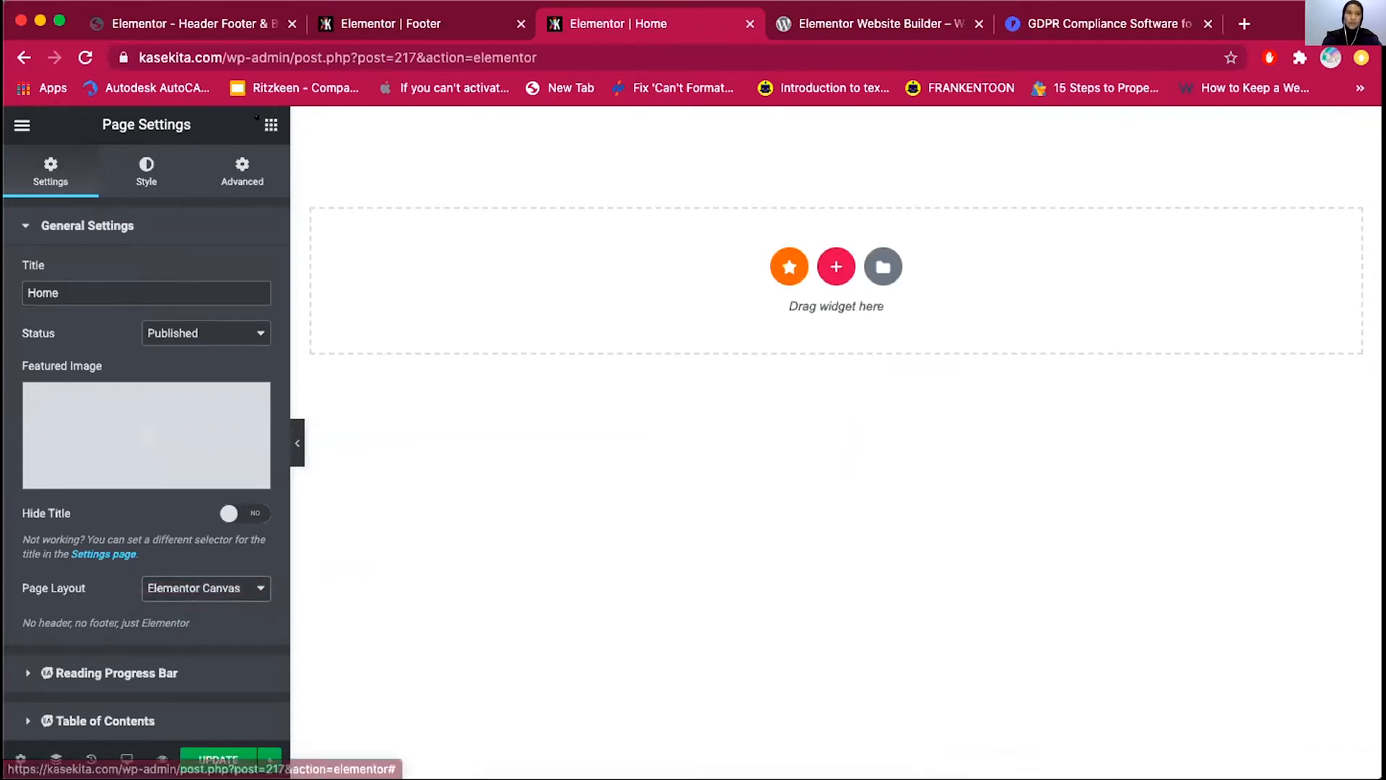
Look over the page's style and advanced settings and the column structures offered for a new section
{"action": "left_click", "coordinate": [134, 173]}
{"action": "left_click", "coordinate": [228, 162]}
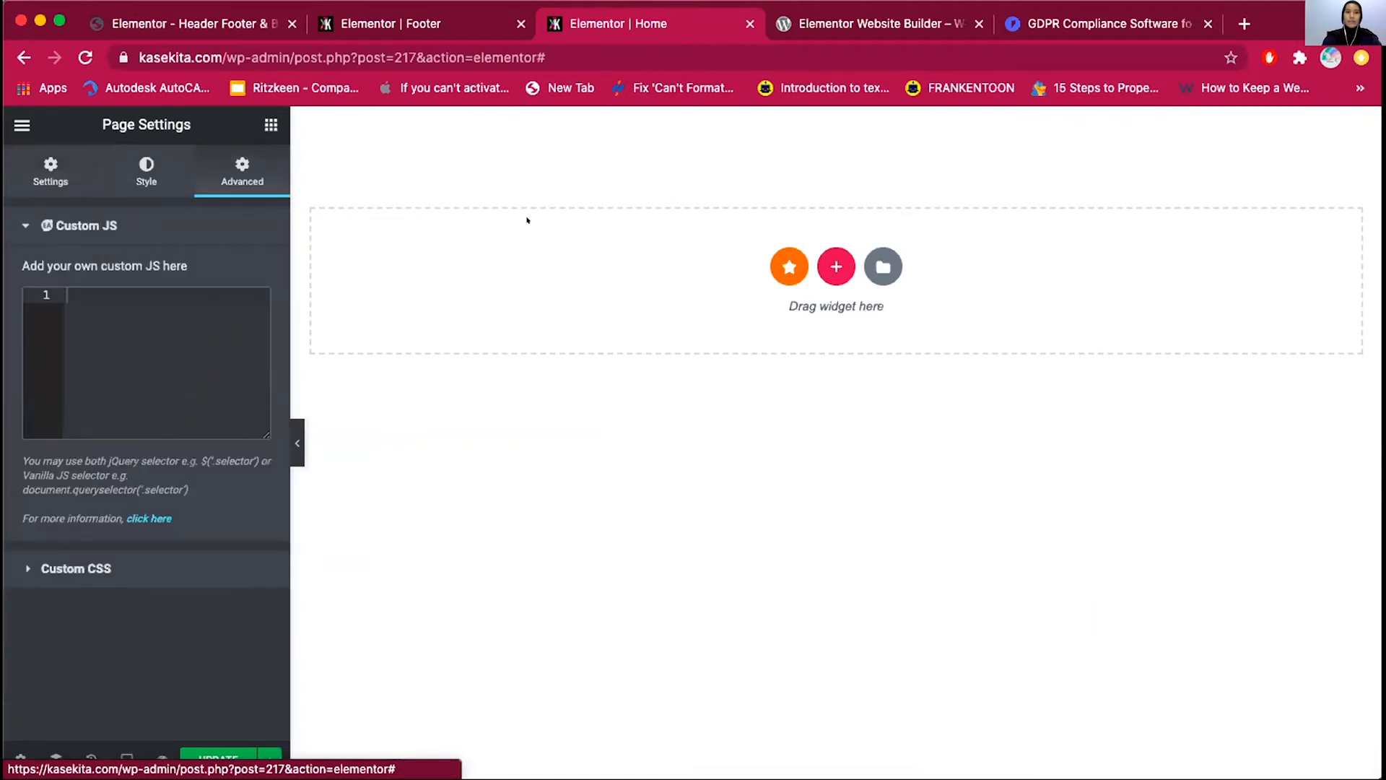
{"action": "left_click", "coordinate": [836, 267]}
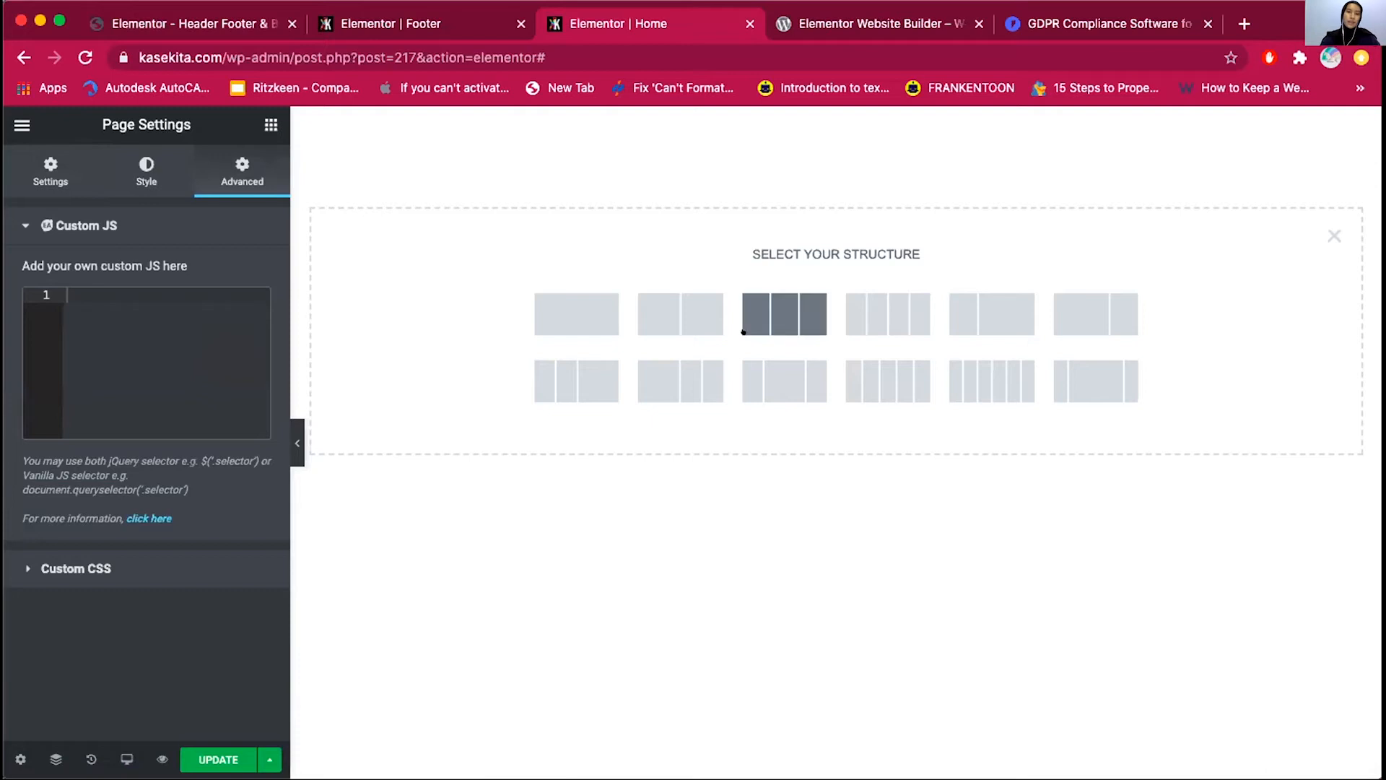
{"action": "left_click", "coordinate": [1334, 235]}
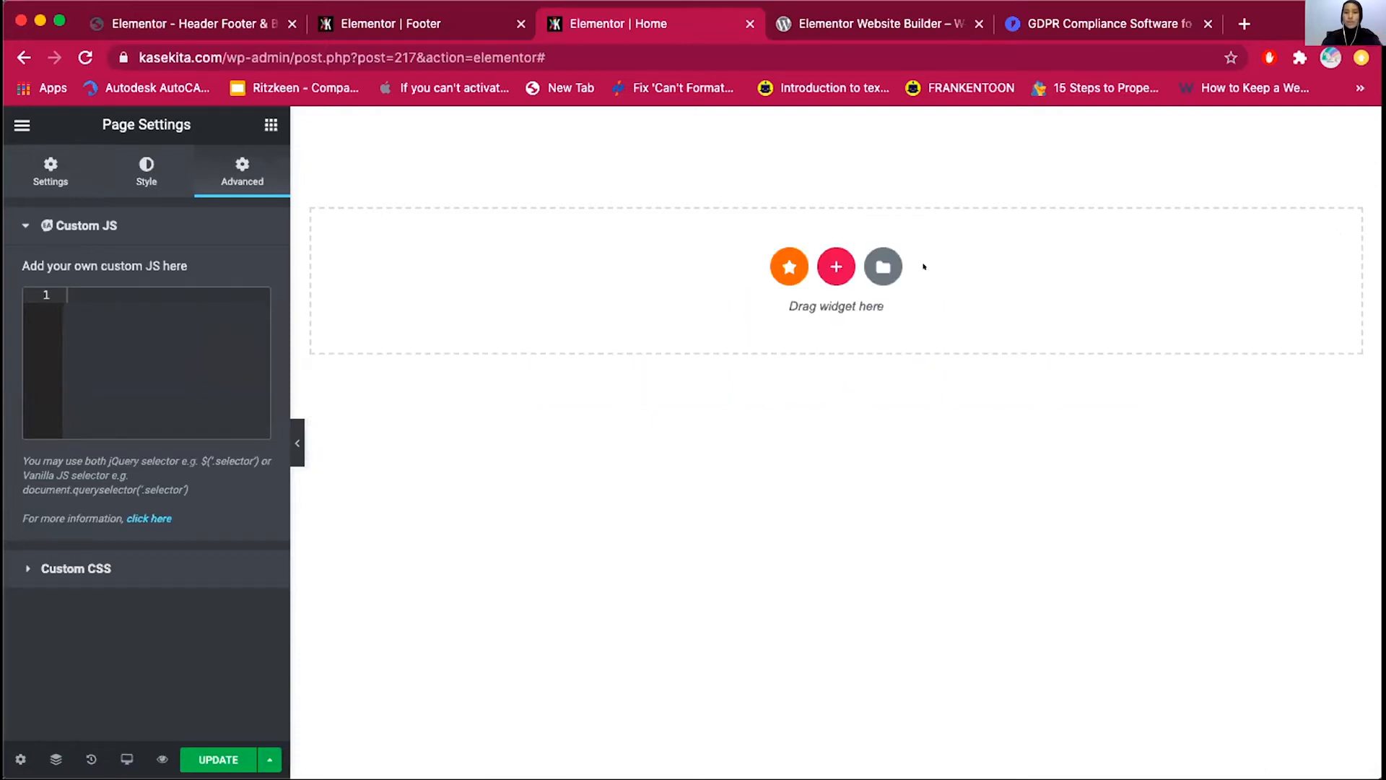
Insert the "Homepage – App" page template from the template library into the Home page
{"action": "left_click", "coordinate": [883, 266]}
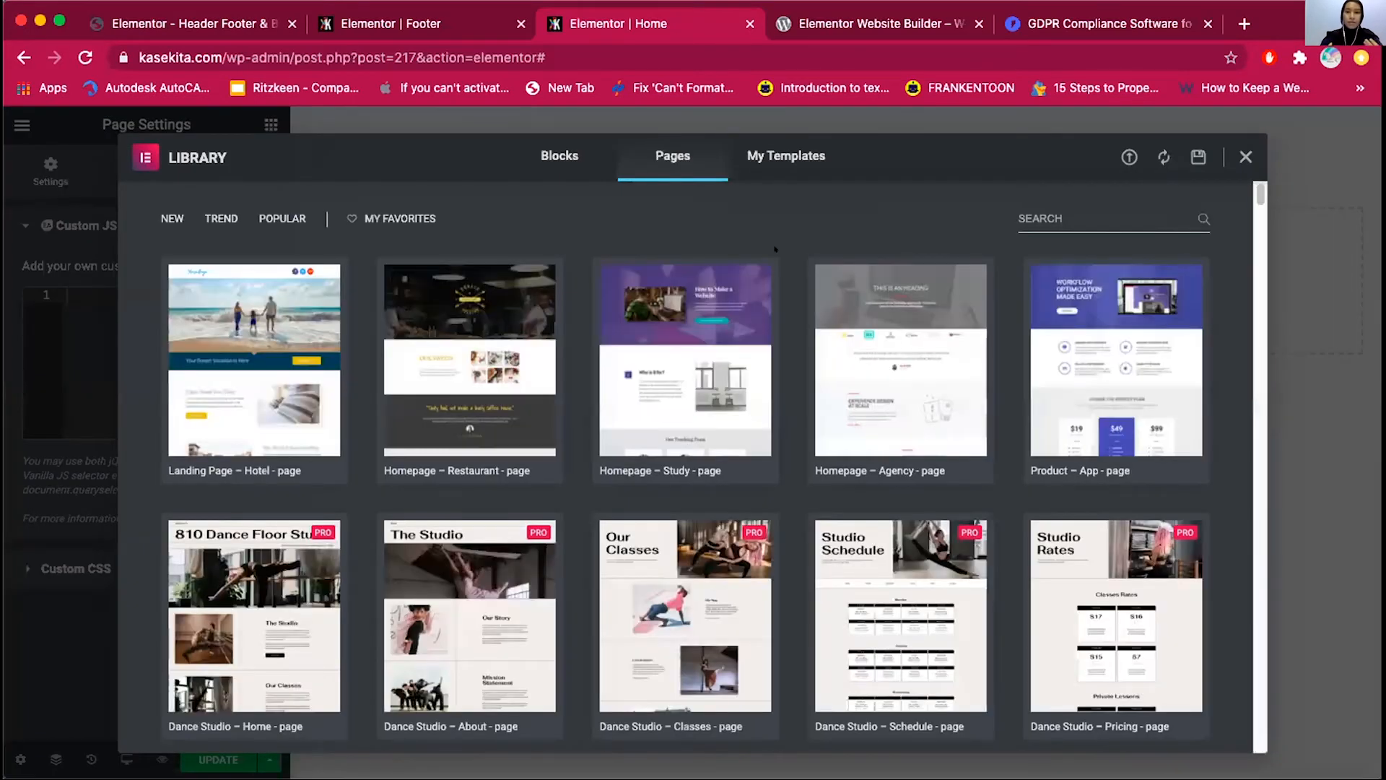
{"action": "mouse_move", "coordinate": [317, 531]}
{"action": "scroll", "coordinate": [773, 345], "scroll_direction": "down", "scroll_amount": 15}
{"action": "scroll", "coordinate": [773, 345], "scroll_direction": "down", "scroll_amount": 8}
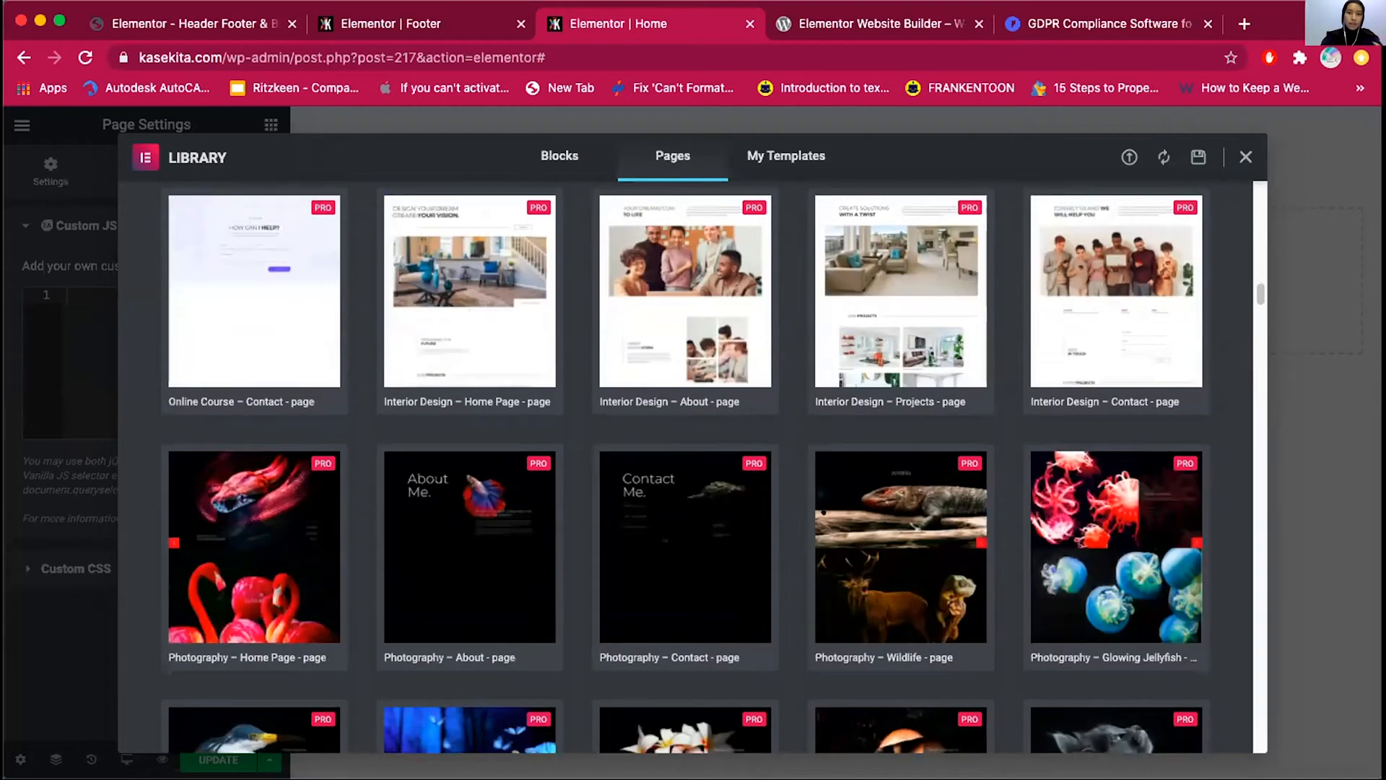
{"action": "scroll", "coordinate": [897, 399], "scroll_direction": "down", "scroll_amount": 5}
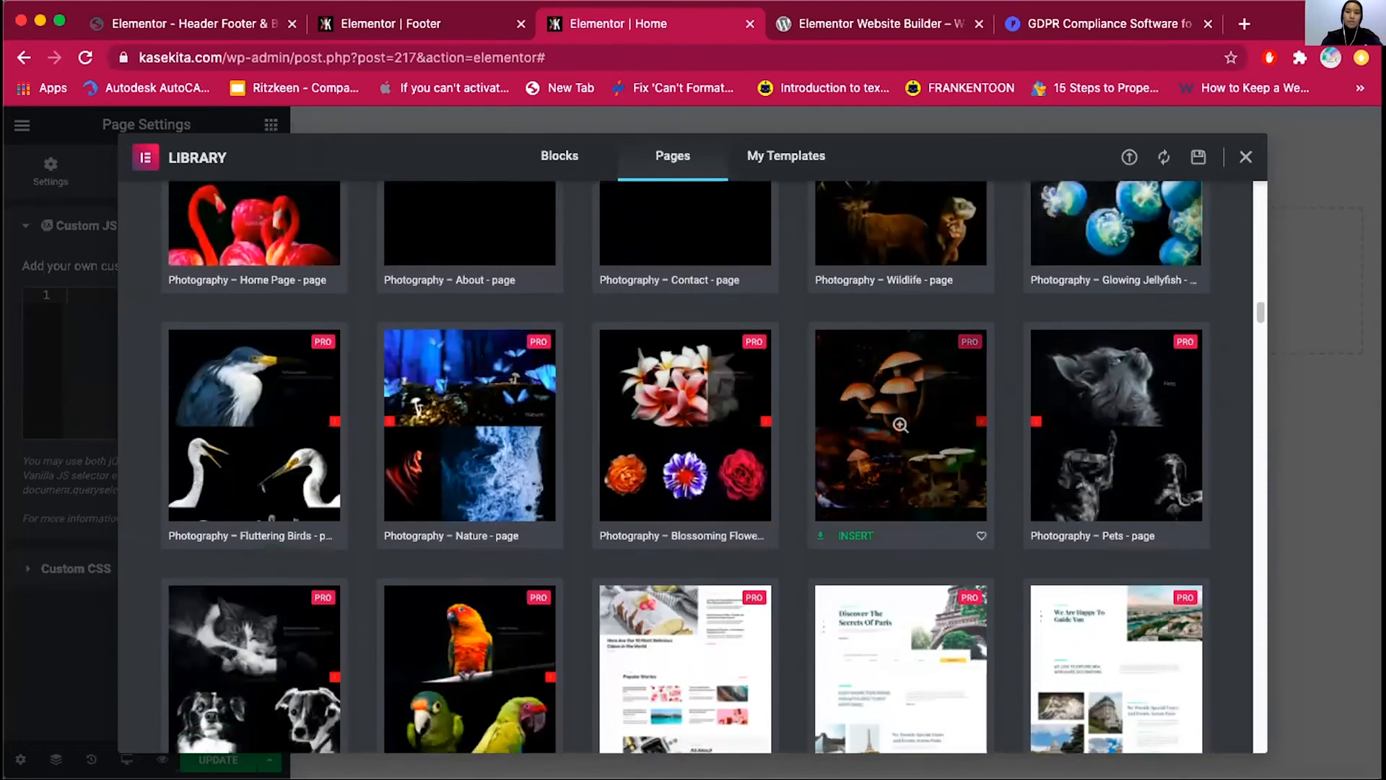
{"action": "scroll", "coordinate": [900, 425], "scroll_direction": "down", "scroll_amount": 6}
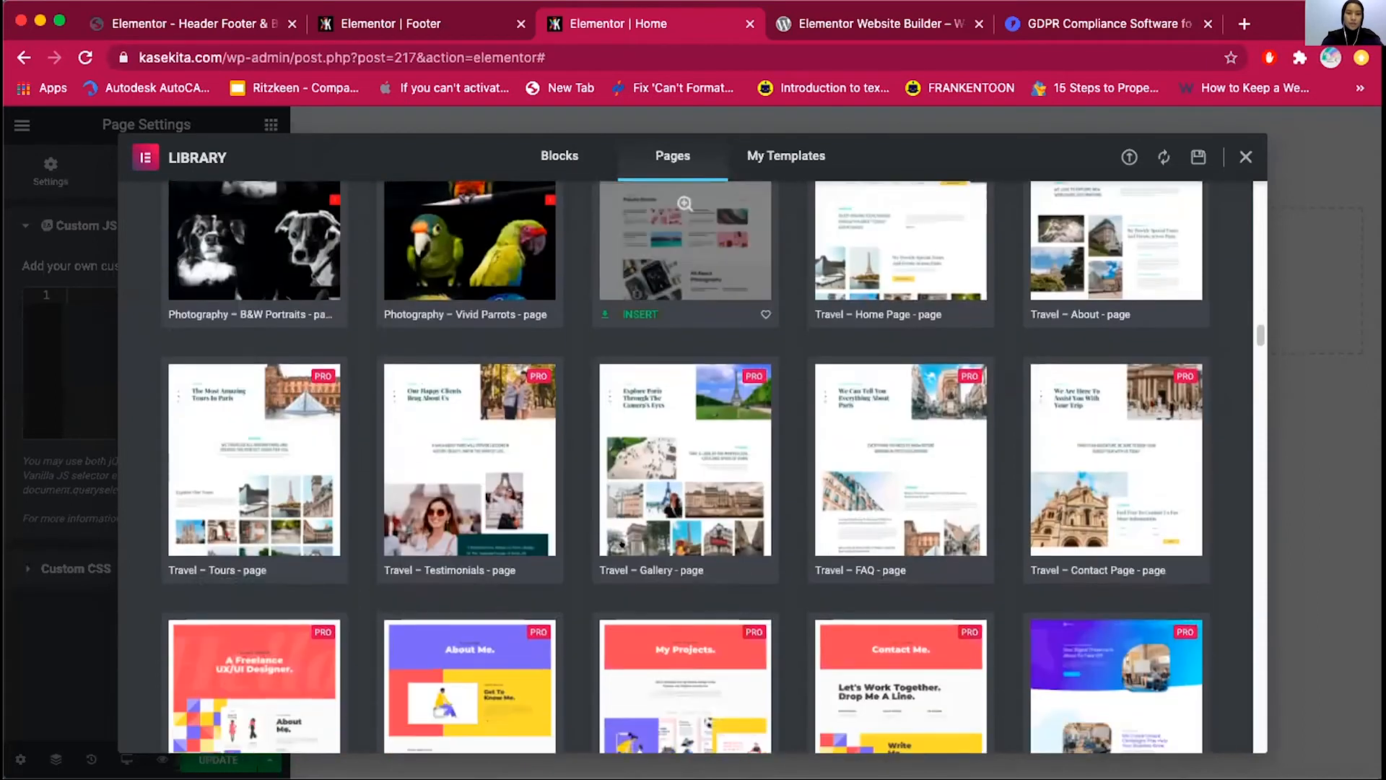
{"action": "scroll", "coordinate": [623, 543], "scroll_direction": "down", "scroll_amount": 1}
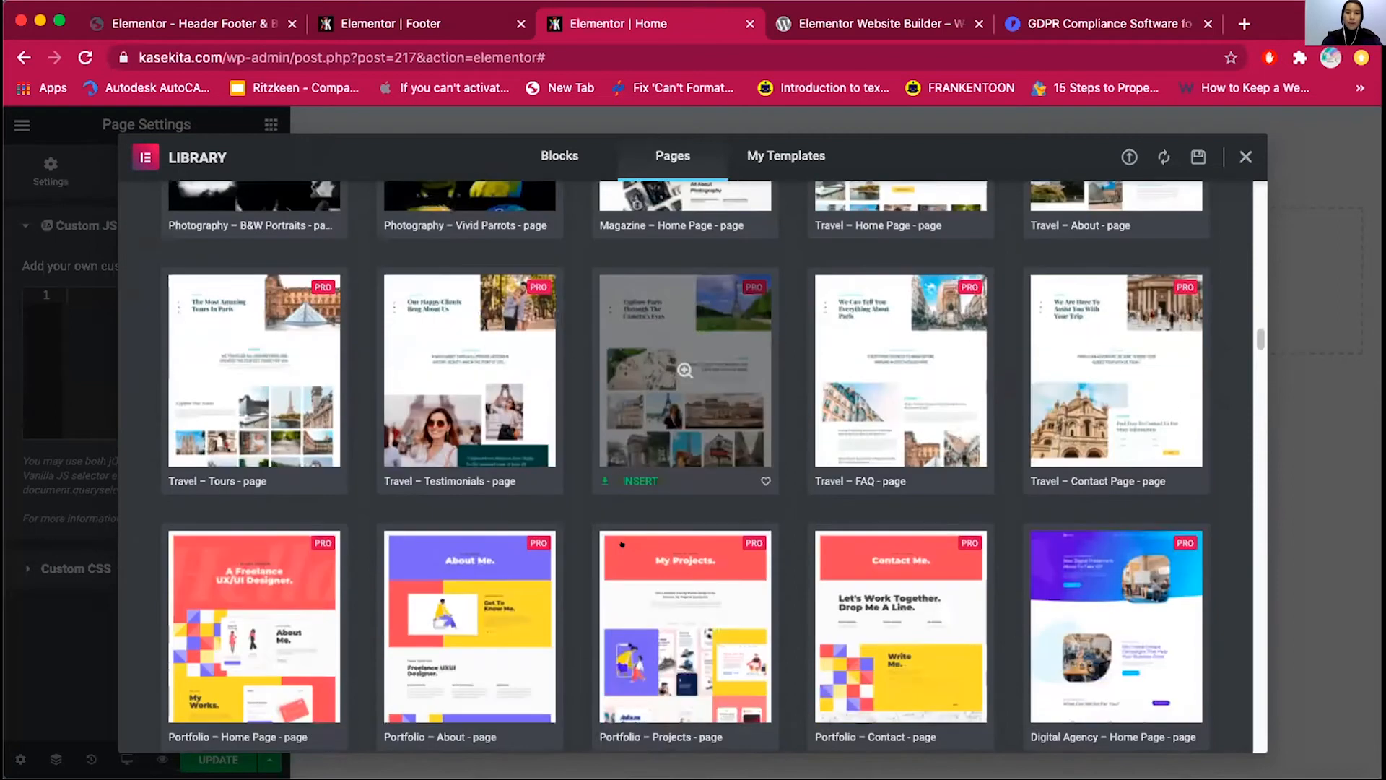
{"action": "scroll", "coordinate": [622, 543], "scroll_direction": "down", "scroll_amount": 10}
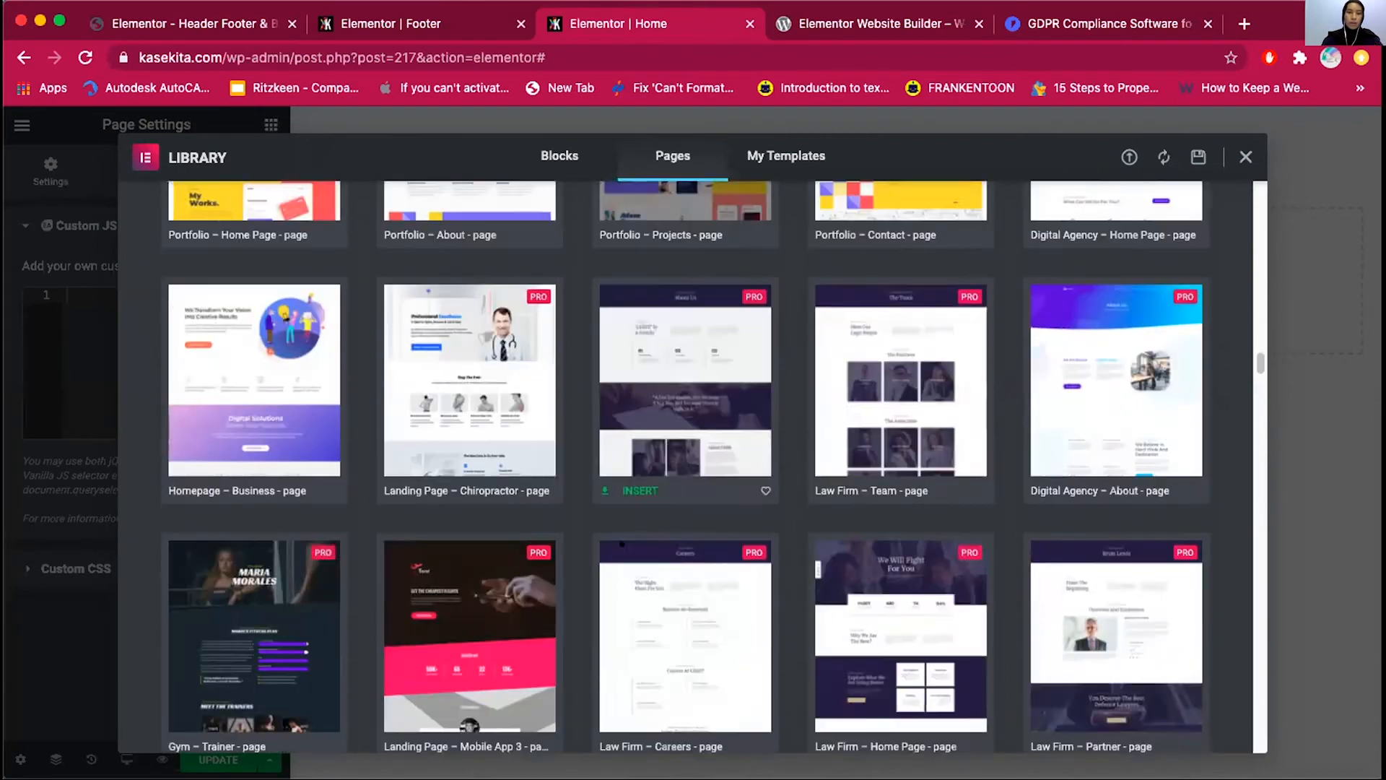
{"action": "scroll", "coordinate": [716, 424], "scroll_direction": "down", "scroll_amount": 12}
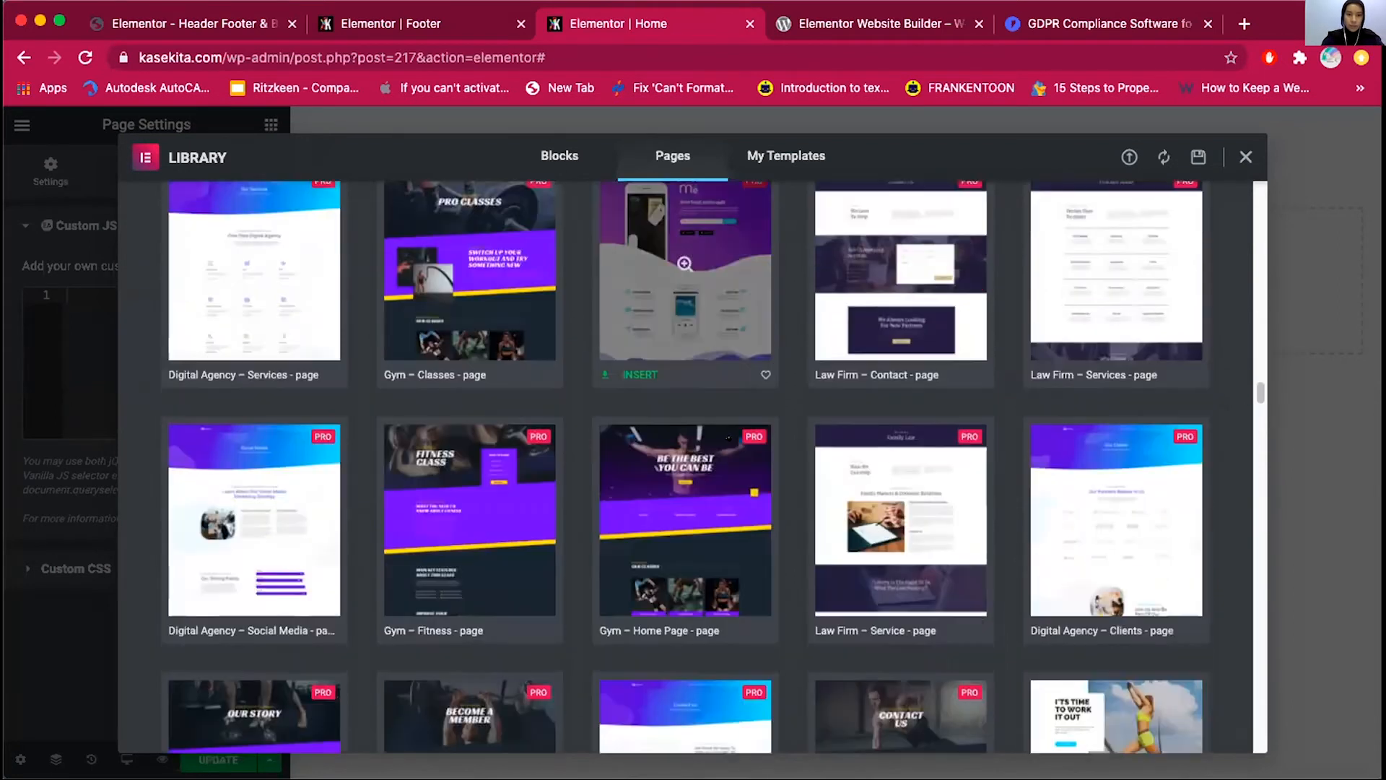
{"action": "scroll", "coordinate": [588, 542], "scroll_direction": "down", "scroll_amount": 5}
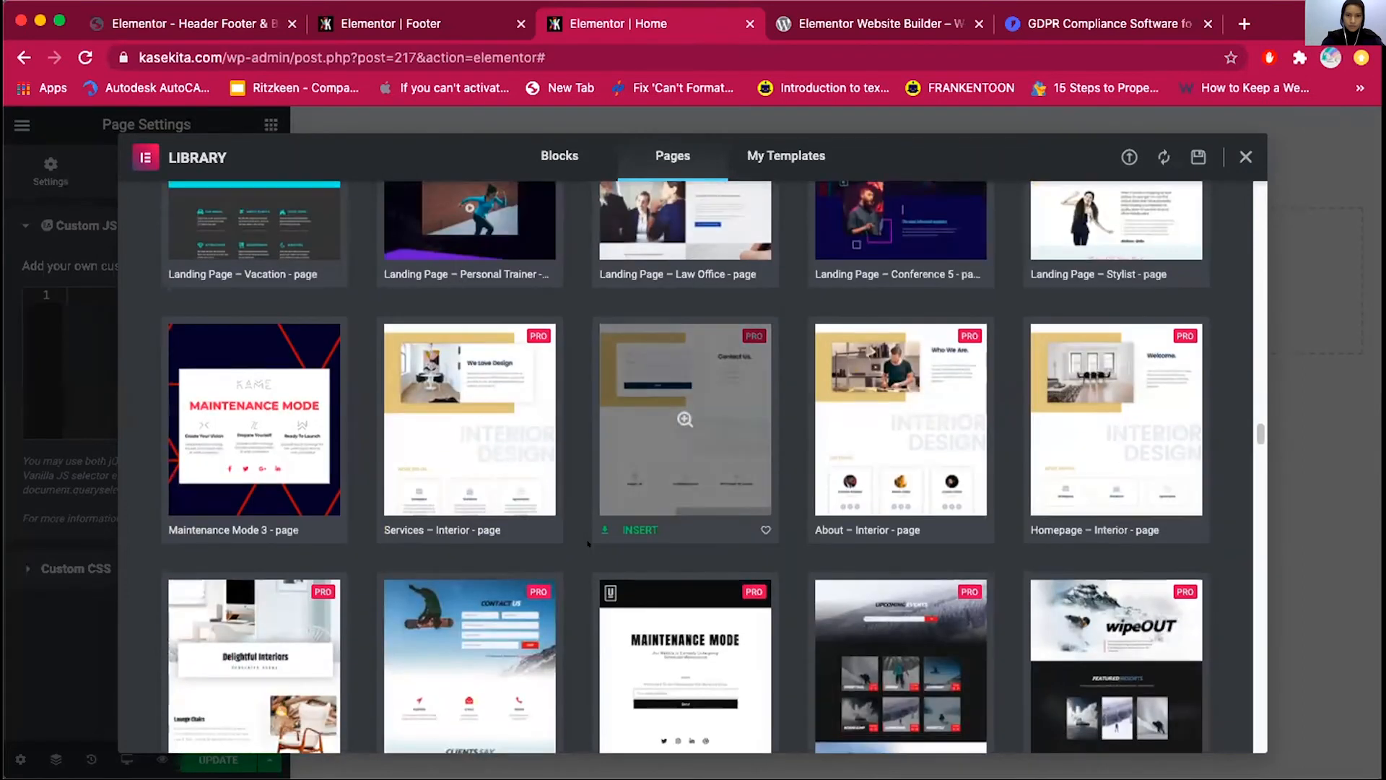
{"action": "scroll", "coordinate": [589, 542], "scroll_direction": "down", "scroll_amount": 8}
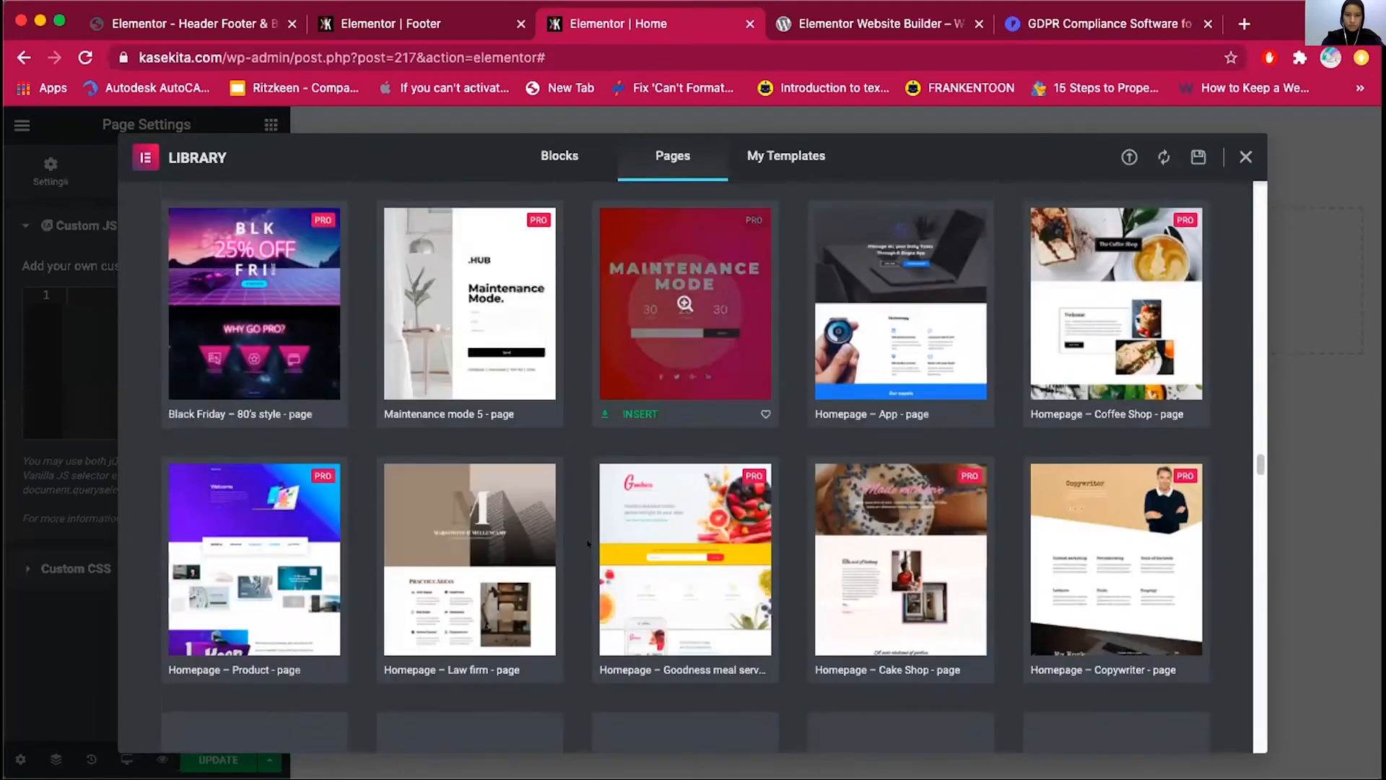
{"action": "scroll", "coordinate": [588, 543], "scroll_direction": "down", "scroll_amount": 4}
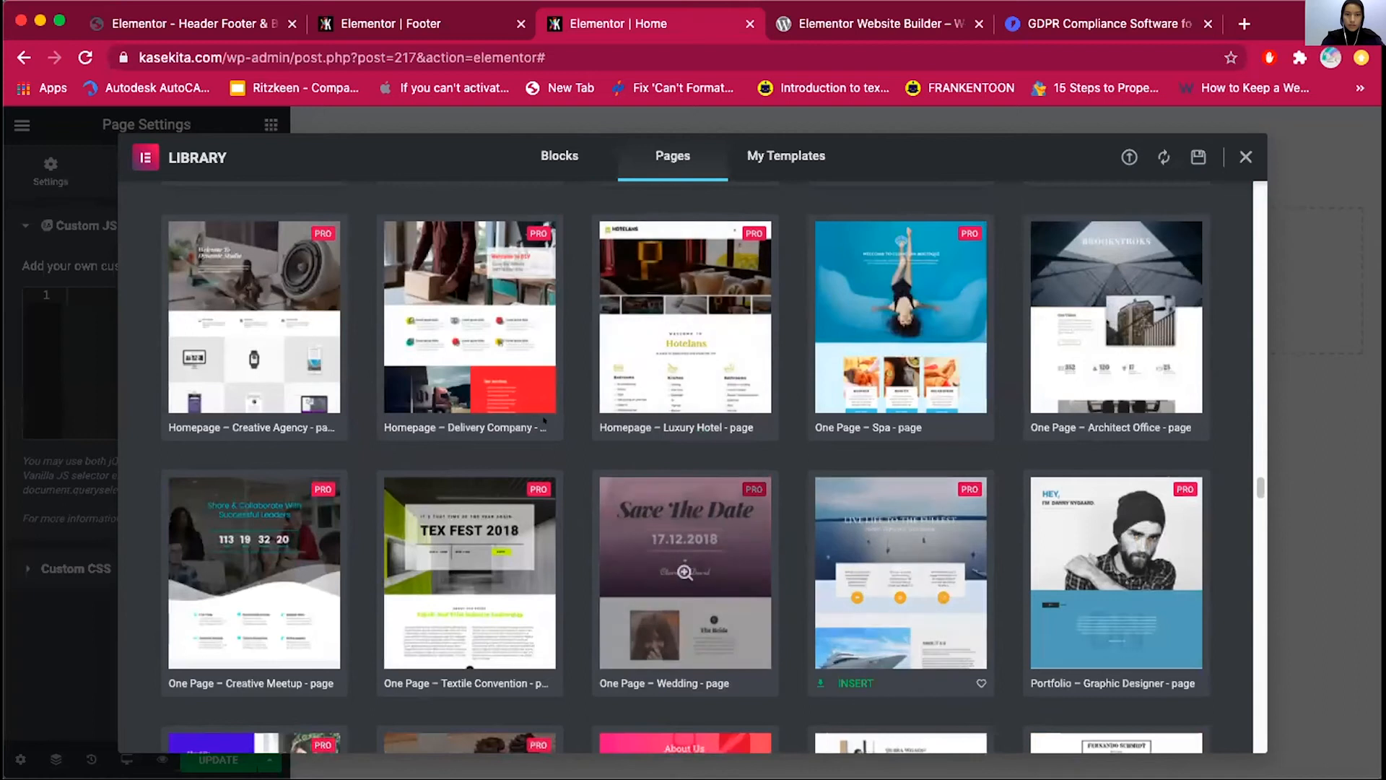
{"action": "scroll", "coordinate": [483, 419], "scroll_direction": "up", "scroll_amount": 8}
{"action": "scroll", "coordinate": [483, 418], "scroll_direction": "up", "scroll_amount": 1}
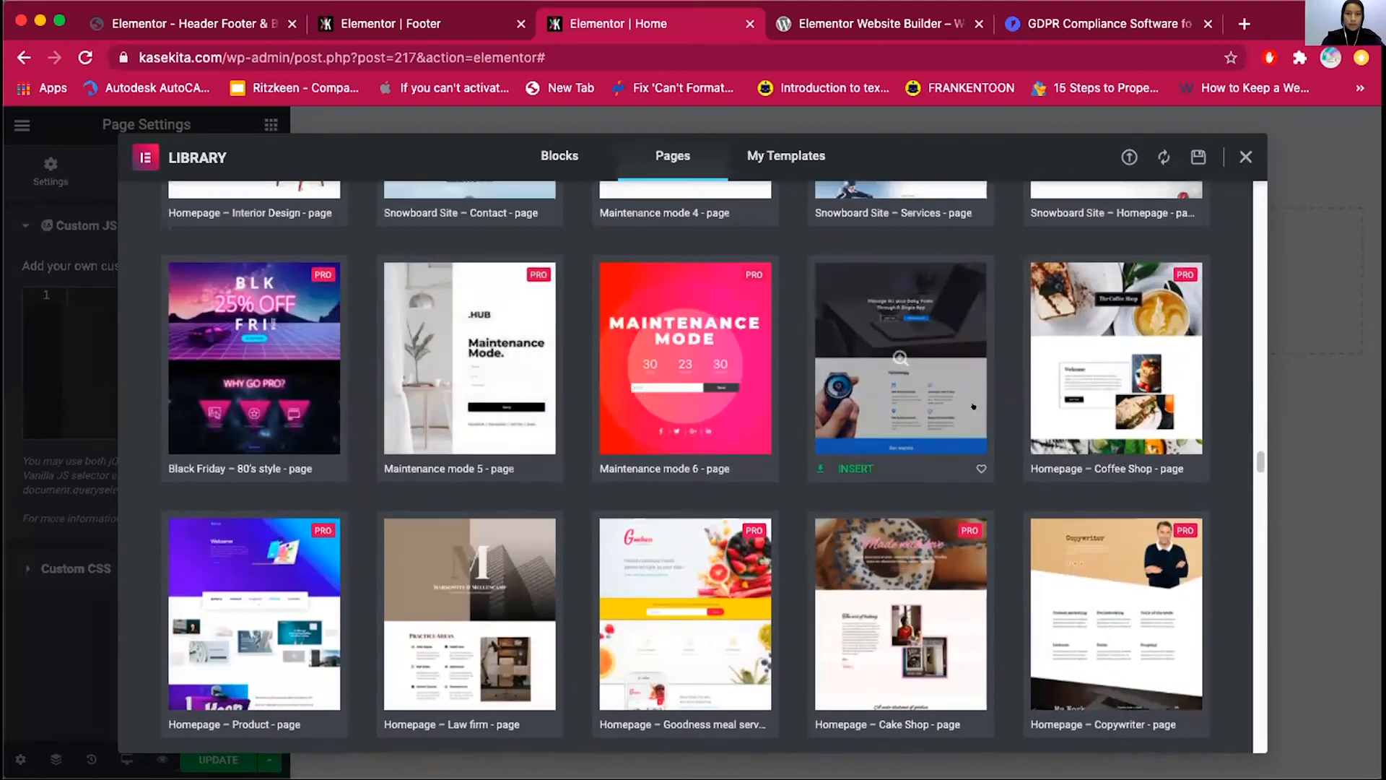
{"action": "left_click", "coordinate": [849, 464]}
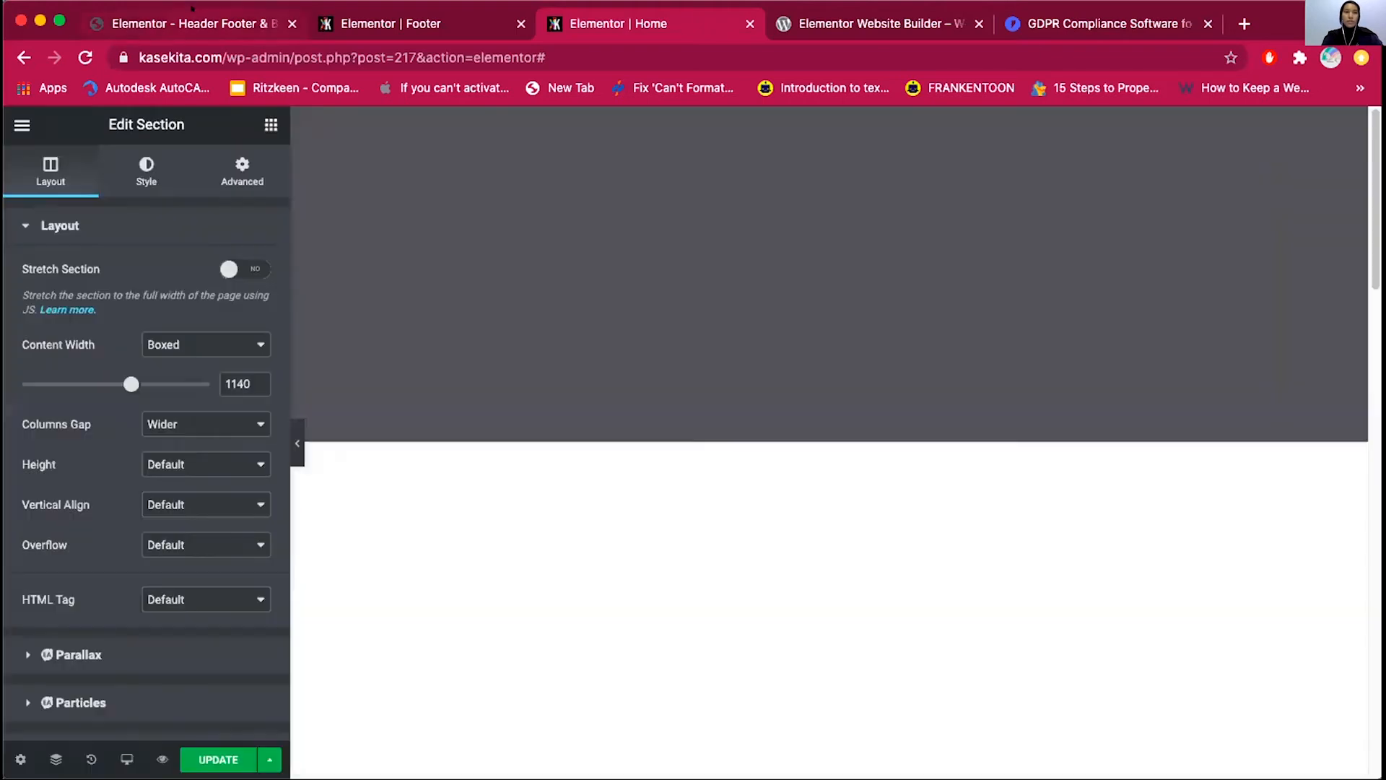
Review the inserted template down to "Our experts" and view the media library choices for the first expert's photo
{"action": "key", "text": "super+1"}
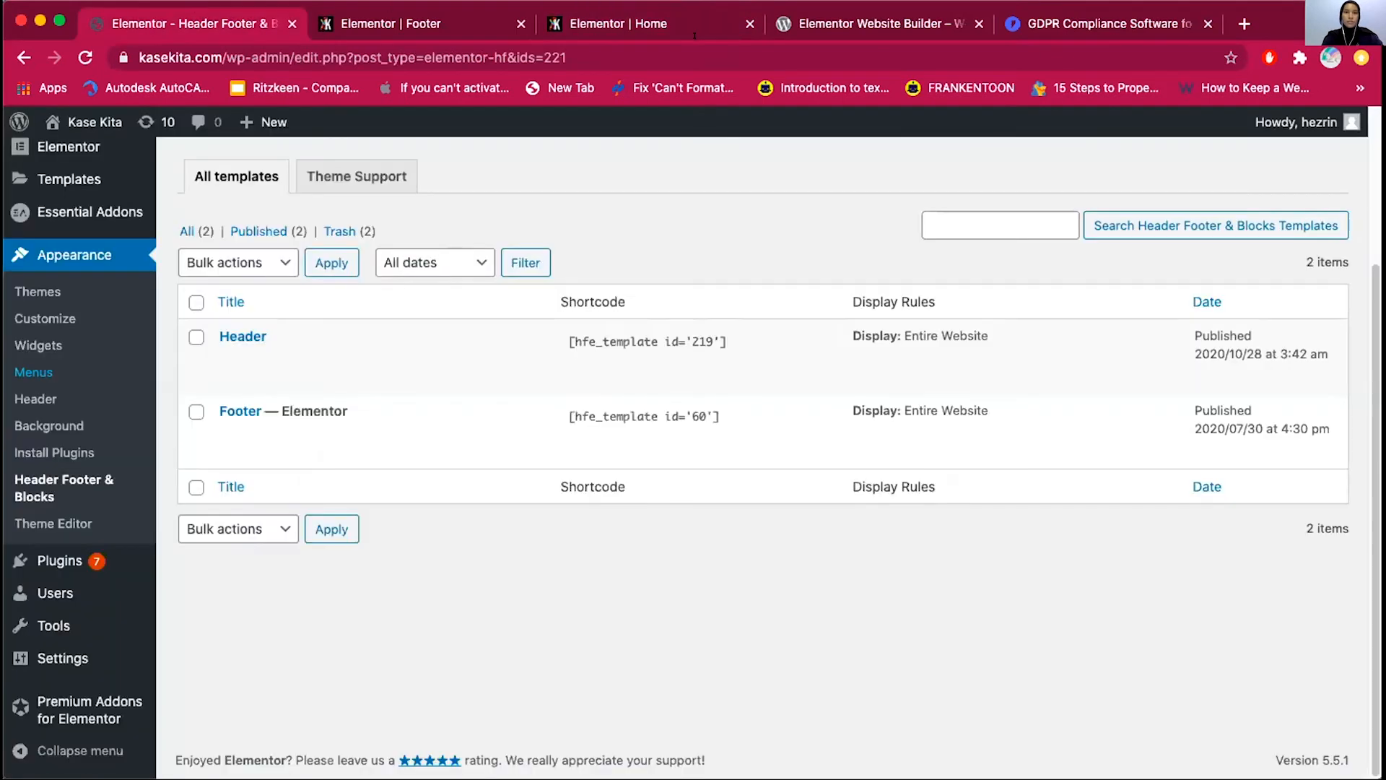
{"action": "key", "text": "super+3"}
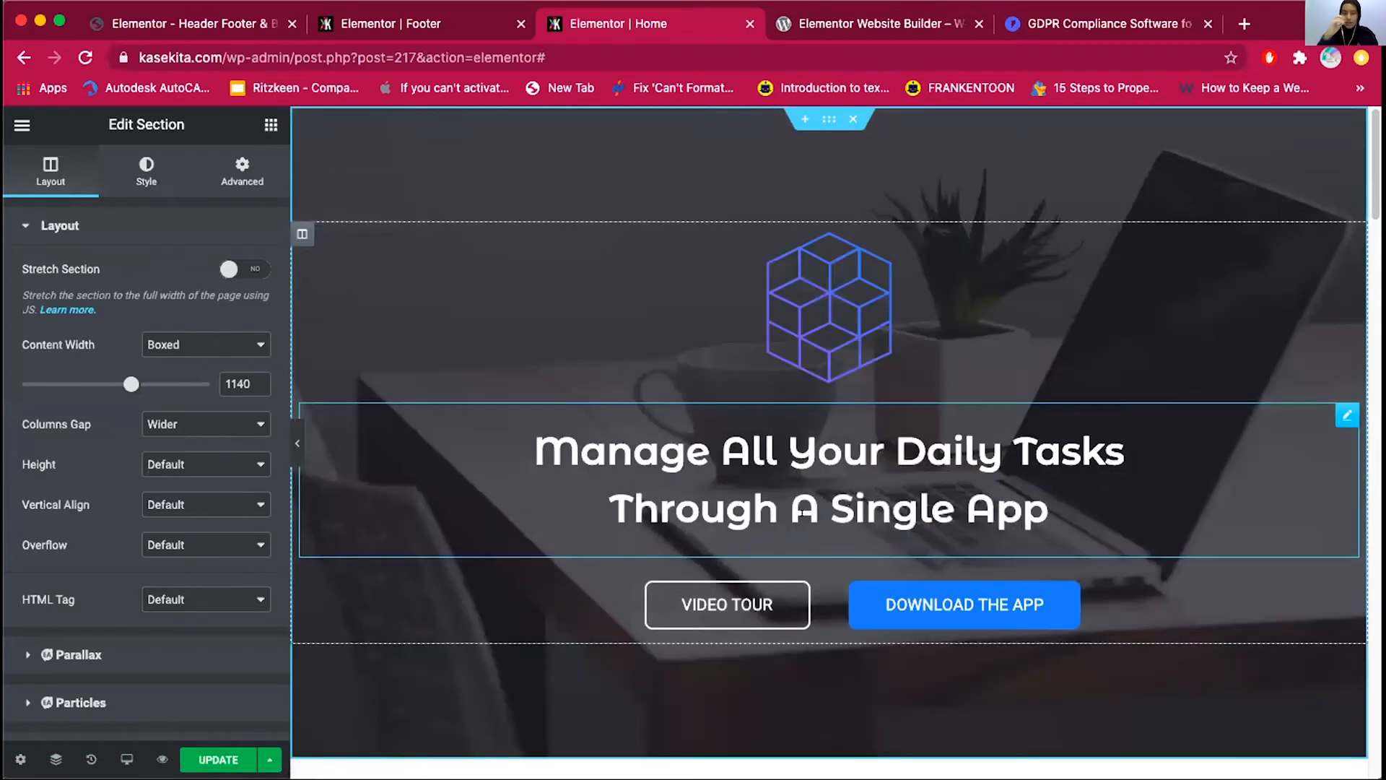
{"action": "scroll", "coordinate": [804, 513], "scroll_direction": "down", "scroll_amount": 20}
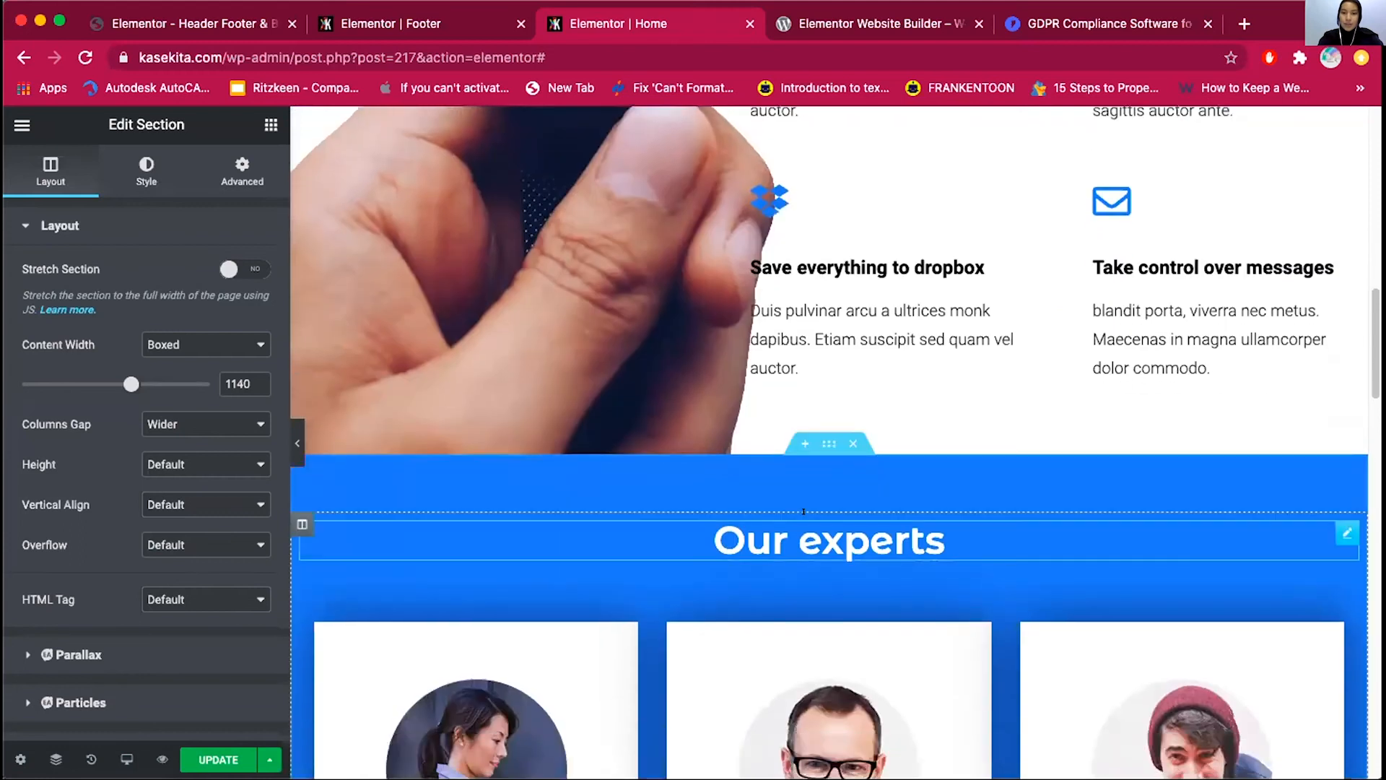
{"action": "scroll", "coordinate": [802, 512], "scroll_direction": "up", "scroll_amount": 5}
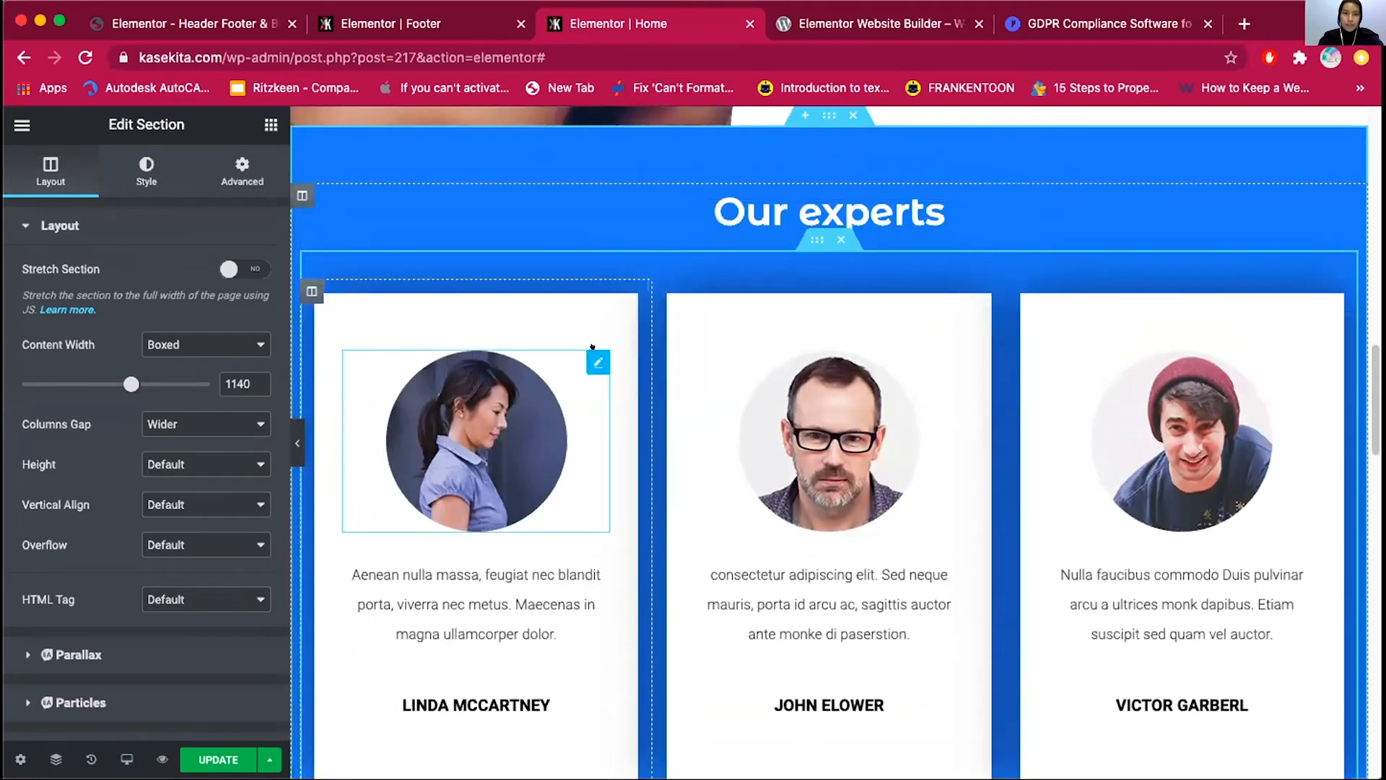
{"action": "left_click", "coordinate": [594, 359]}
{"action": "left_click", "coordinate": [112, 311]}
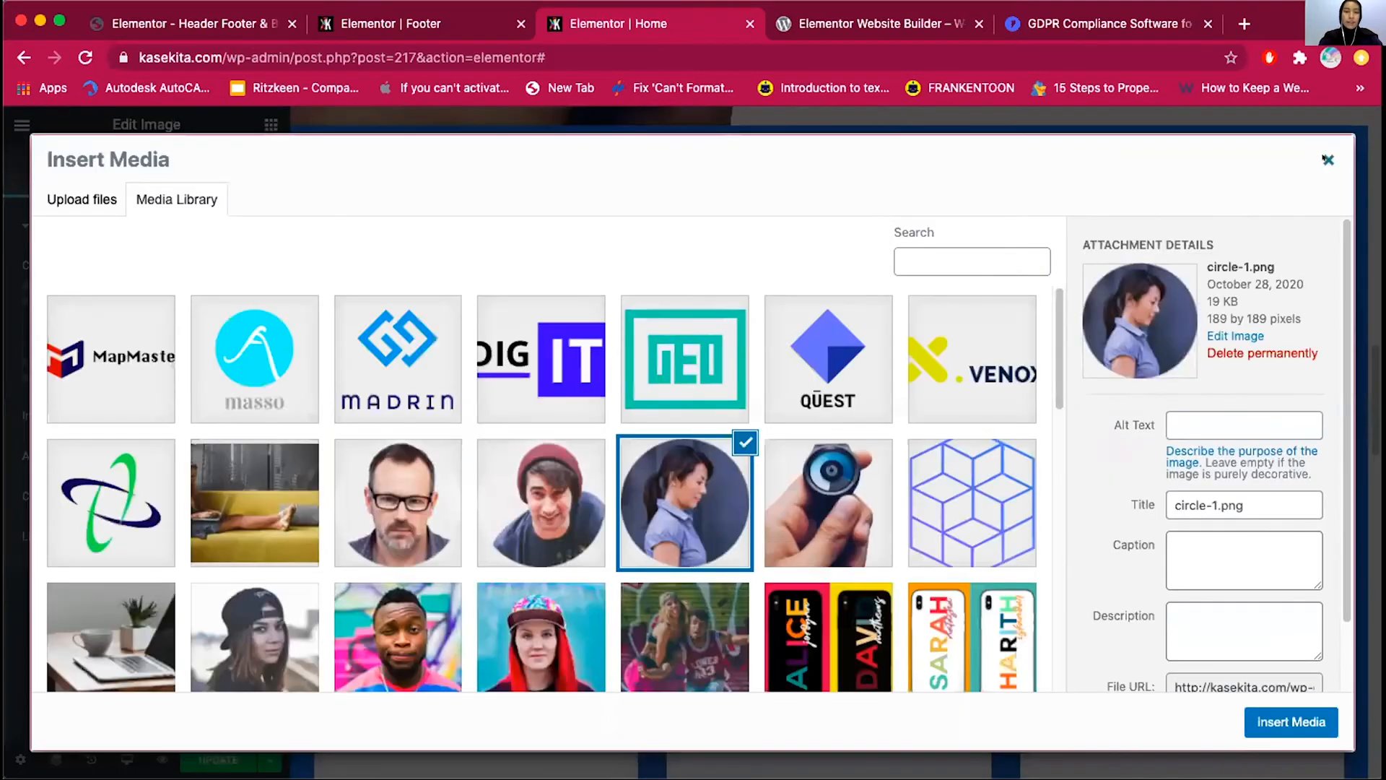
{"action": "left_click", "coordinate": [1328, 159]}
Delete the blue section with About us, Our mission and Our offer at the end of the page
{"action": "scroll", "coordinate": [928, 423], "scroll_direction": "up", "scroll_amount": 3}
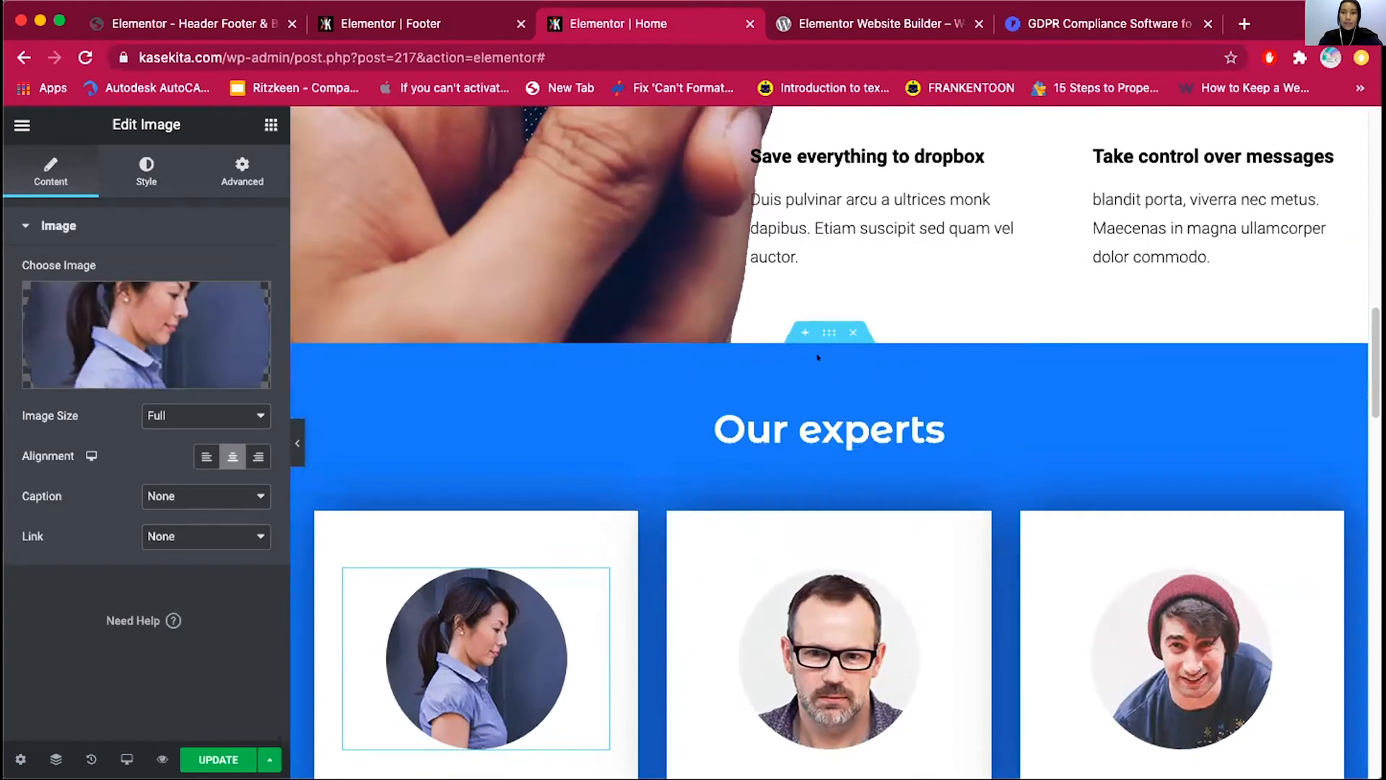
{"action": "scroll", "coordinate": [848, 417], "scroll_direction": "down", "scroll_amount": 10}
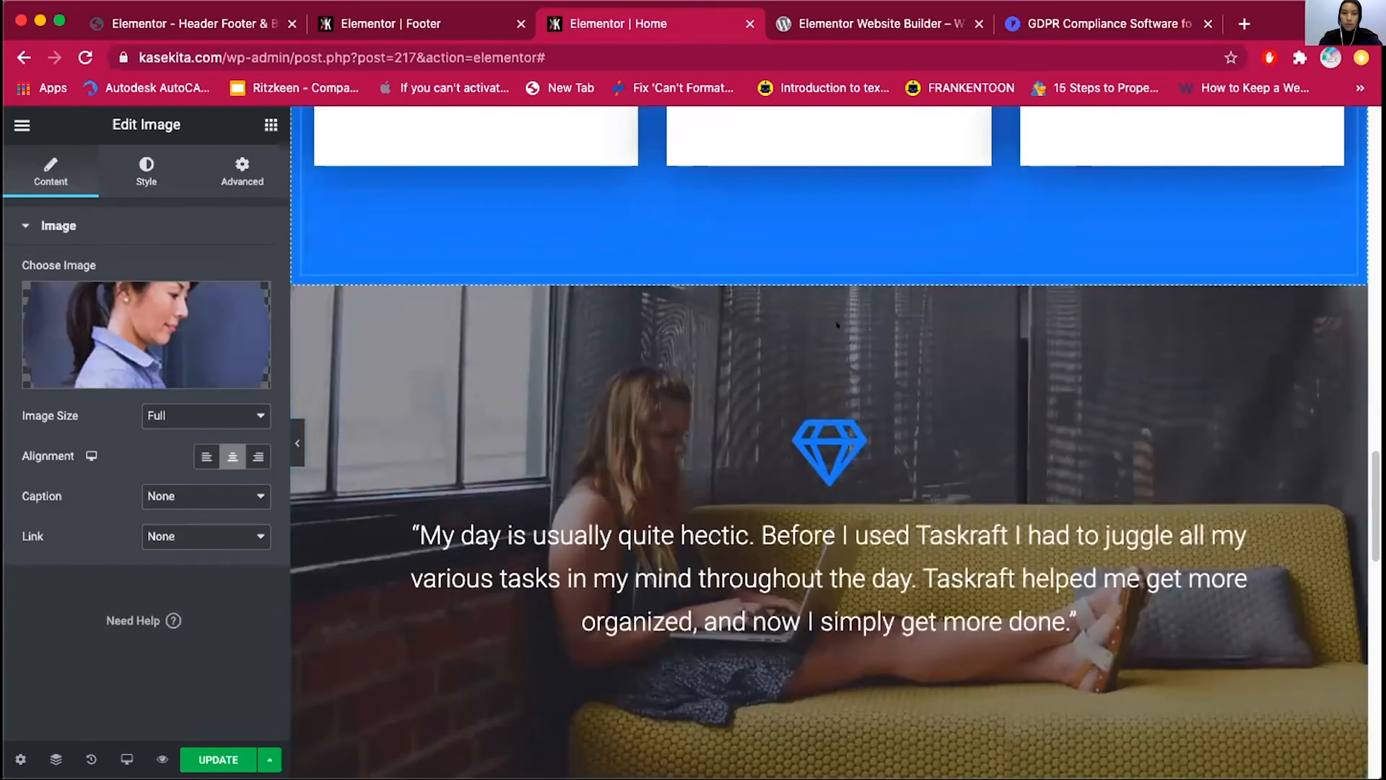
{"action": "scroll", "coordinate": [837, 321], "scroll_direction": "up", "scroll_amount": 3}
{"action": "scroll", "coordinate": [837, 322], "scroll_direction": "down", "scroll_amount": 12}
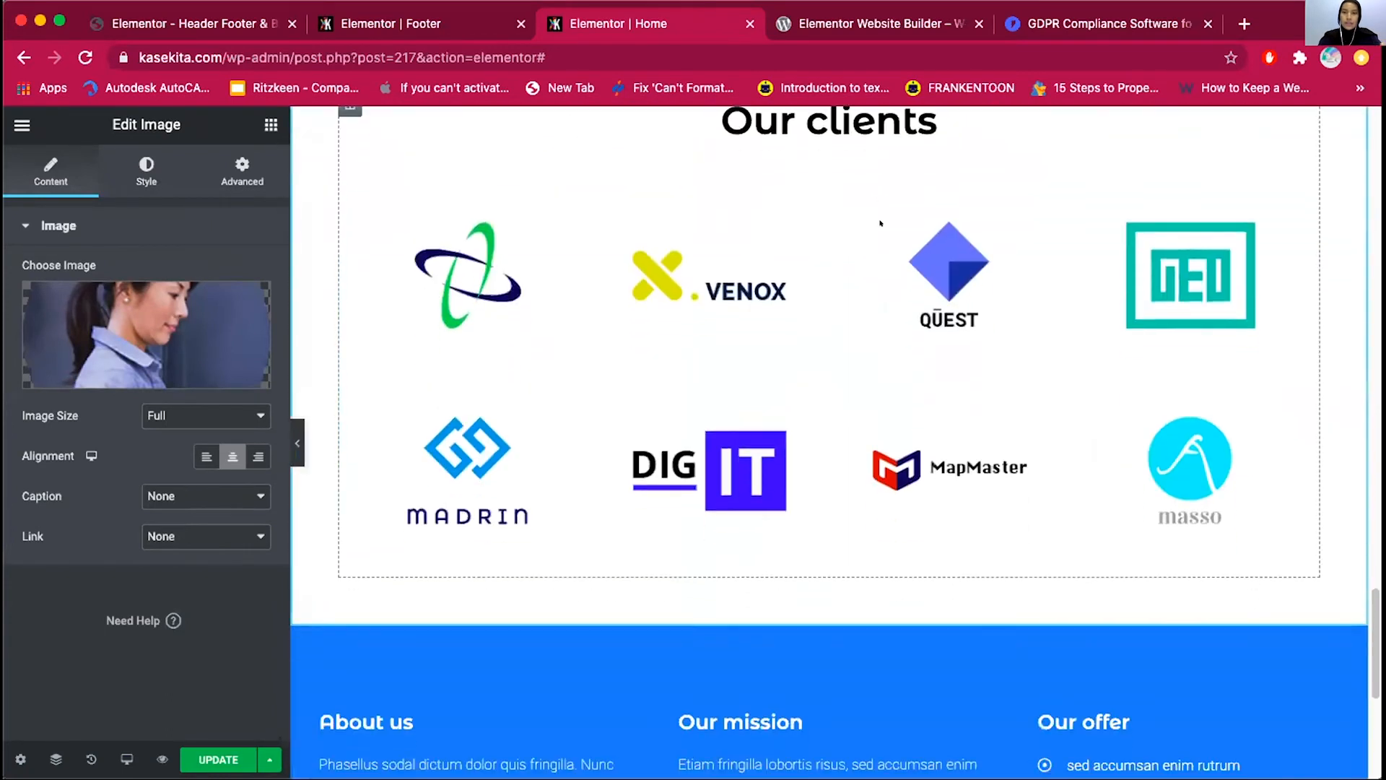
{"action": "scroll", "coordinate": [879, 224], "scroll_direction": "up", "scroll_amount": 5}
{"action": "scroll", "coordinate": [879, 224], "scroll_direction": "down", "scroll_amount": 10}
{"action": "scroll", "coordinate": [853, 238], "scroll_direction": "up", "scroll_amount": 1}
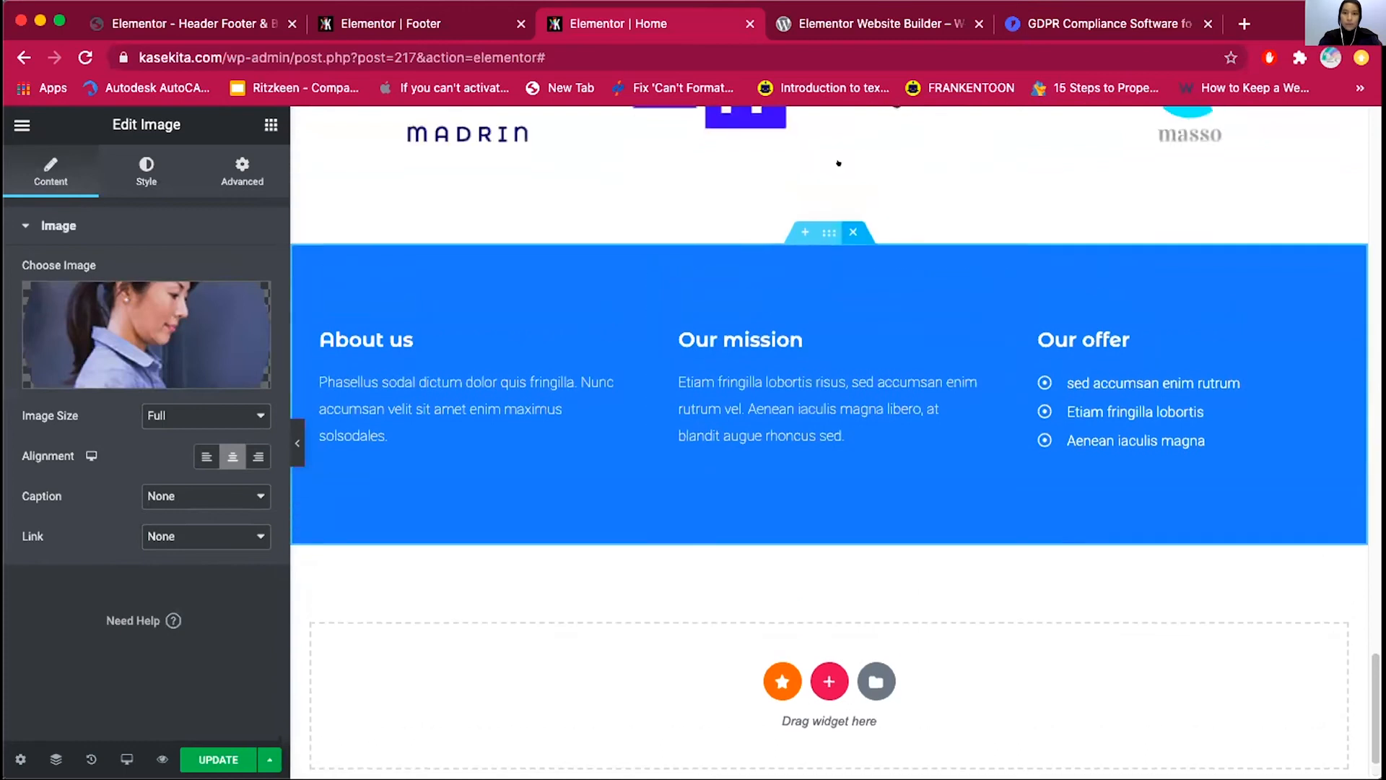
{"action": "left_click", "coordinate": [853, 237]}
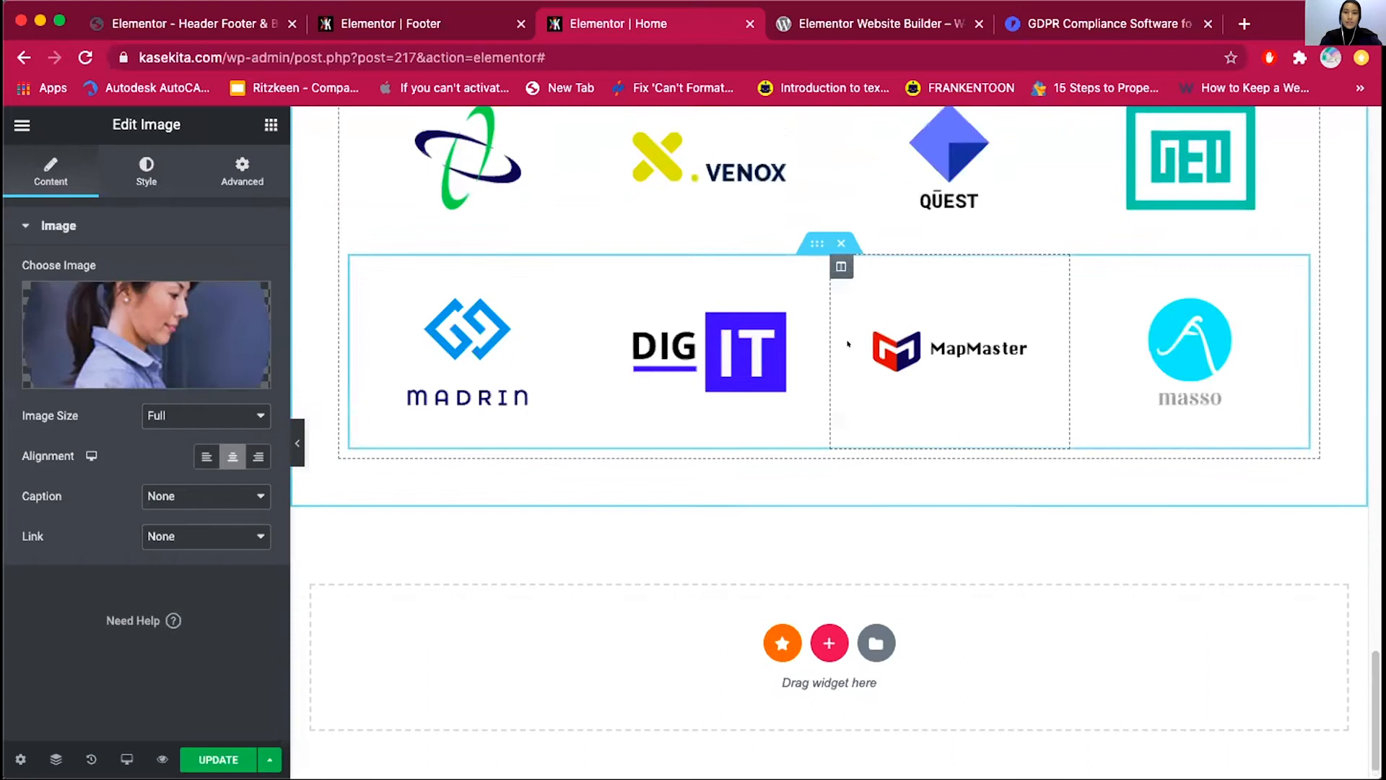
Add a two-column section below the client logos, stretched, with Content Width set to Full Width and Columns Gap to No Gap
{"action": "left_click", "coordinate": [829, 642]}
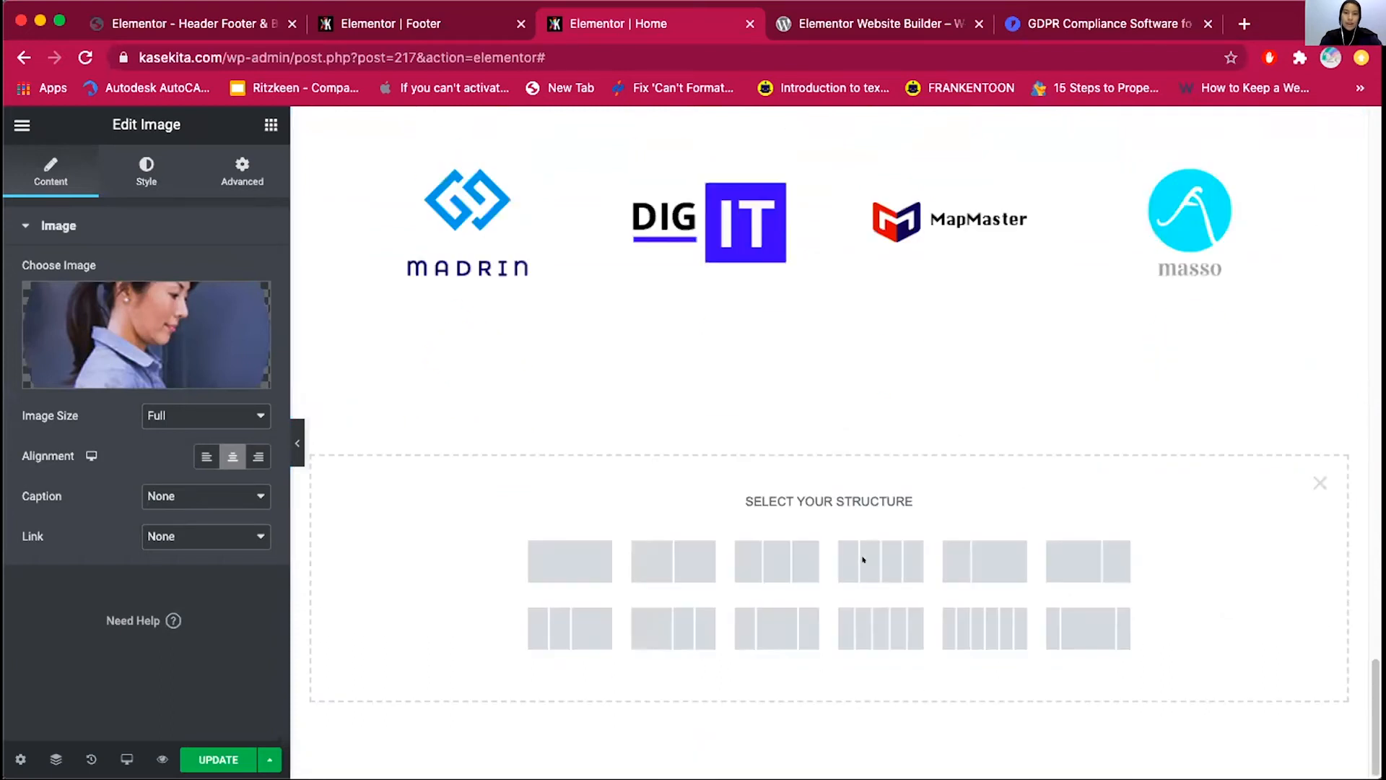
{"action": "left_click", "coordinate": [667, 558]}
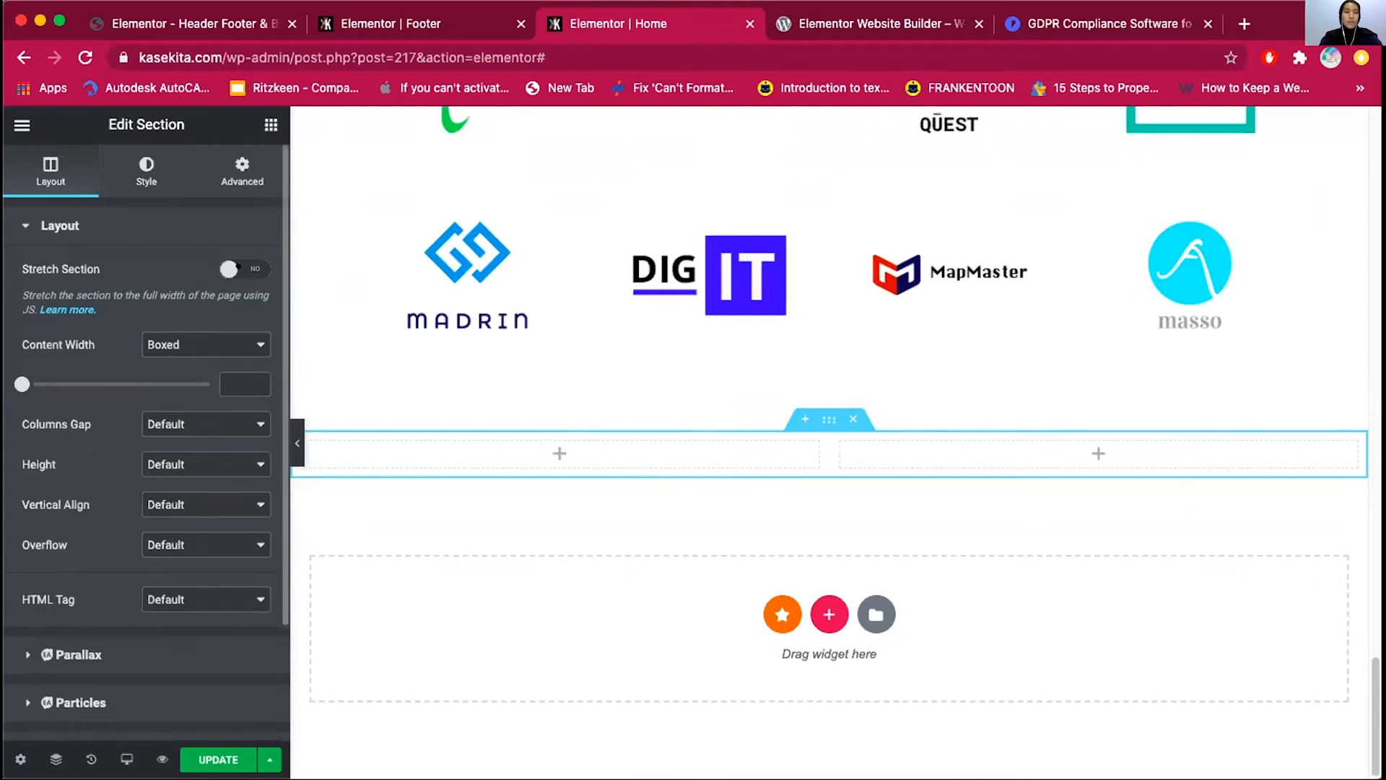
{"action": "left_click", "coordinate": [227, 267]}
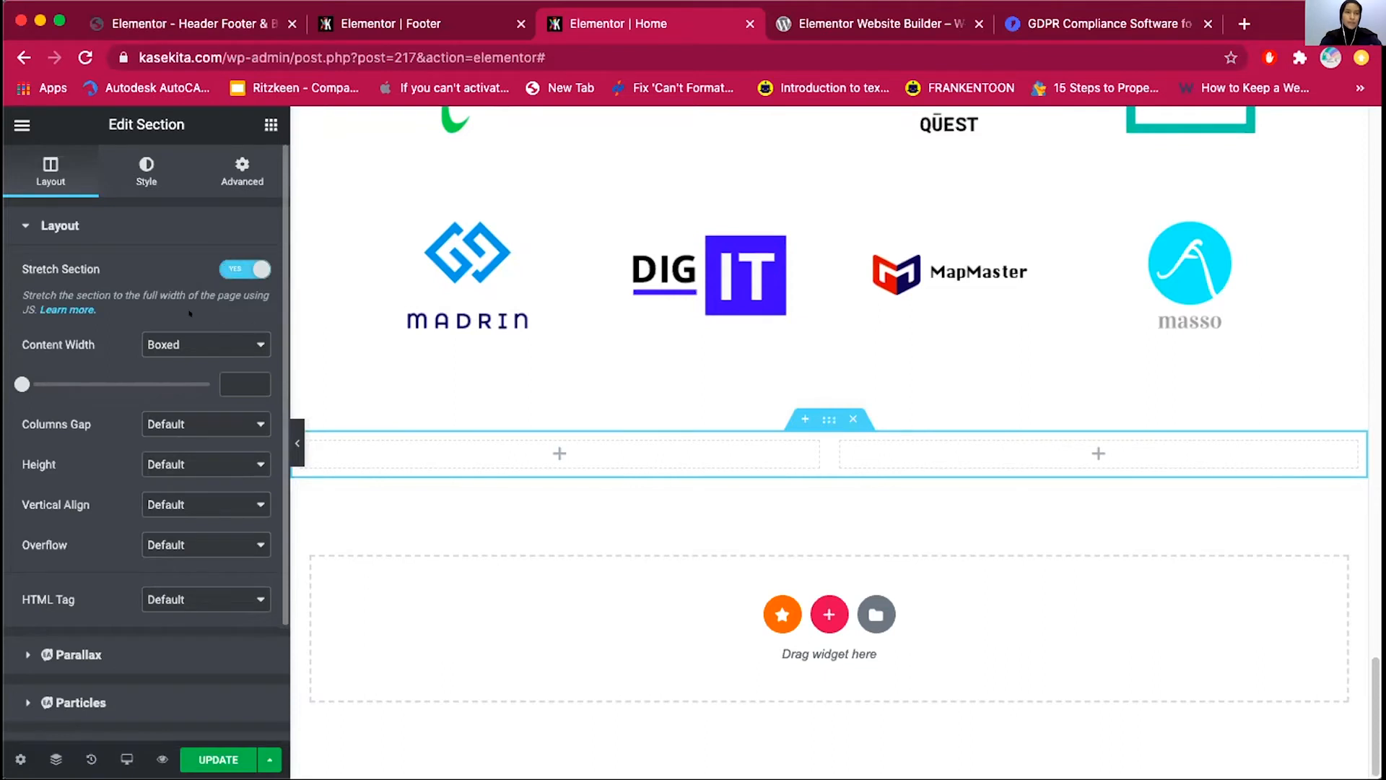
{"action": "left_click", "coordinate": [196, 335]}
{"action": "key", "text": "Down"}
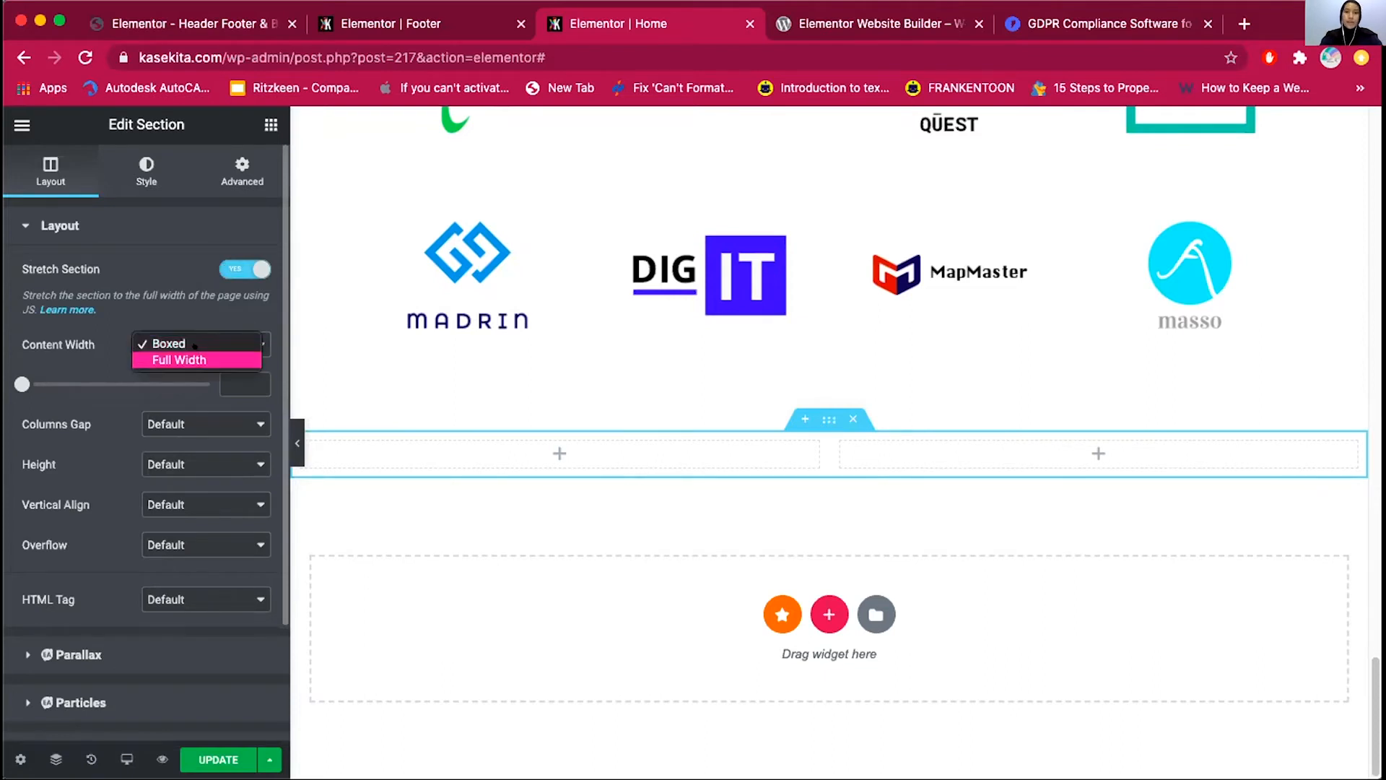
{"action": "key", "text": "Return"}
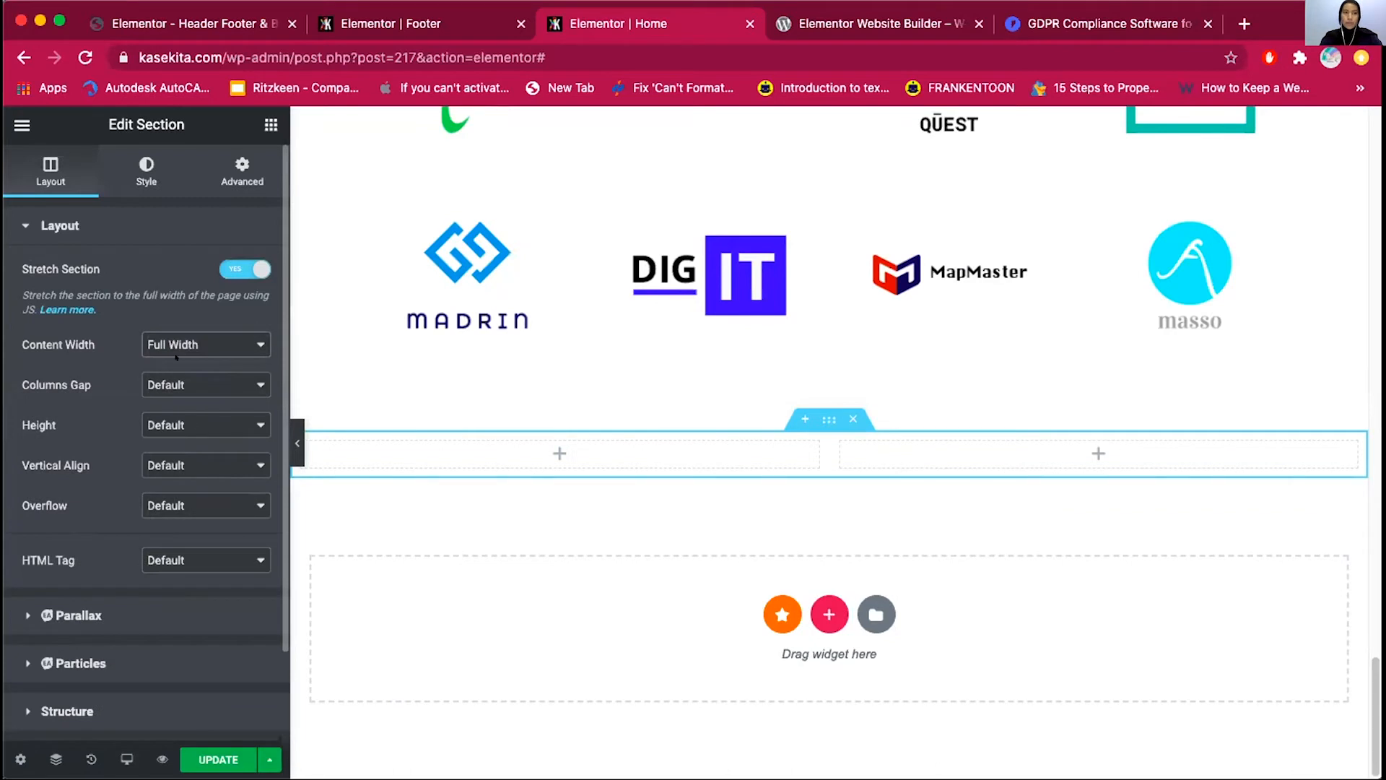
{"action": "left_click", "coordinate": [177, 381]}
{"action": "left_click", "coordinate": [177, 396]}
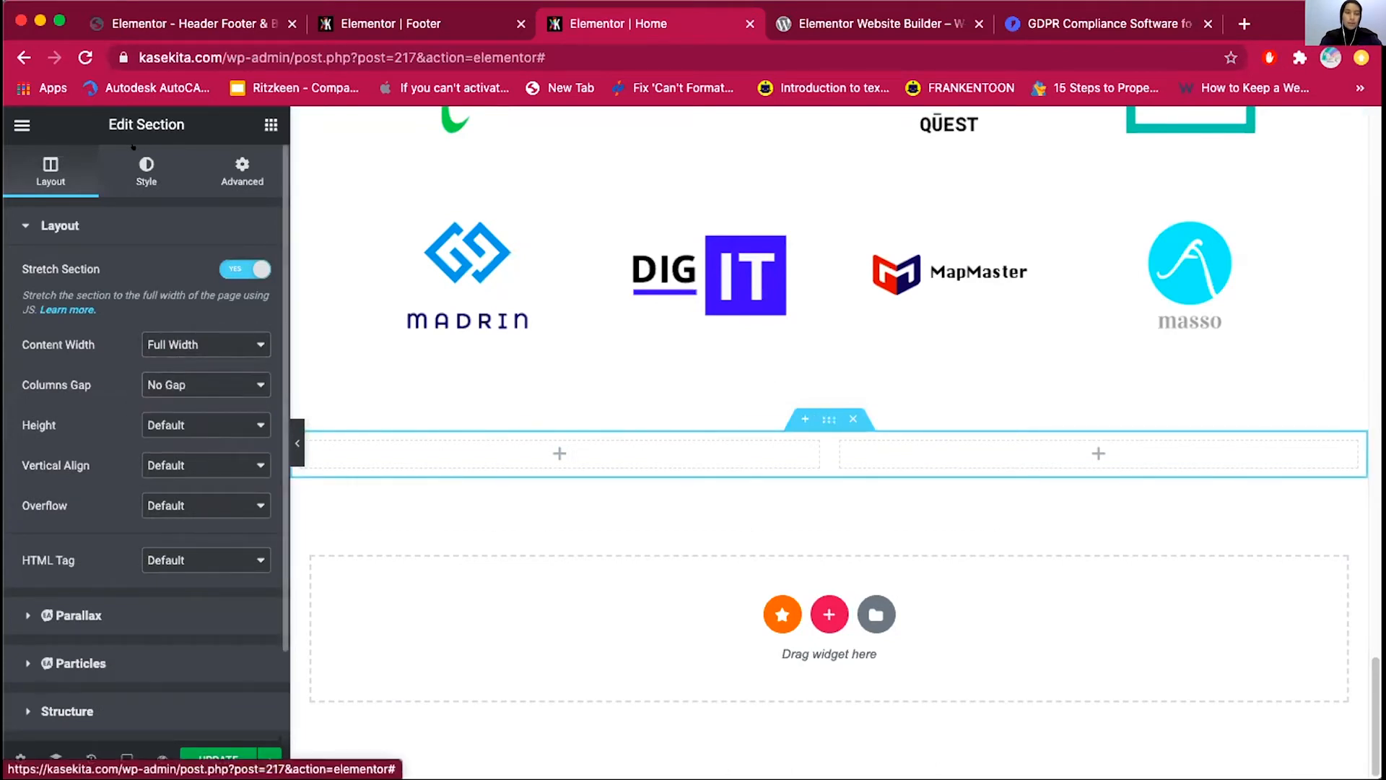
Give the new section a classic background using the image cover-photo-1.jpg from the media library
{"action": "left_click", "coordinate": [140, 165]}
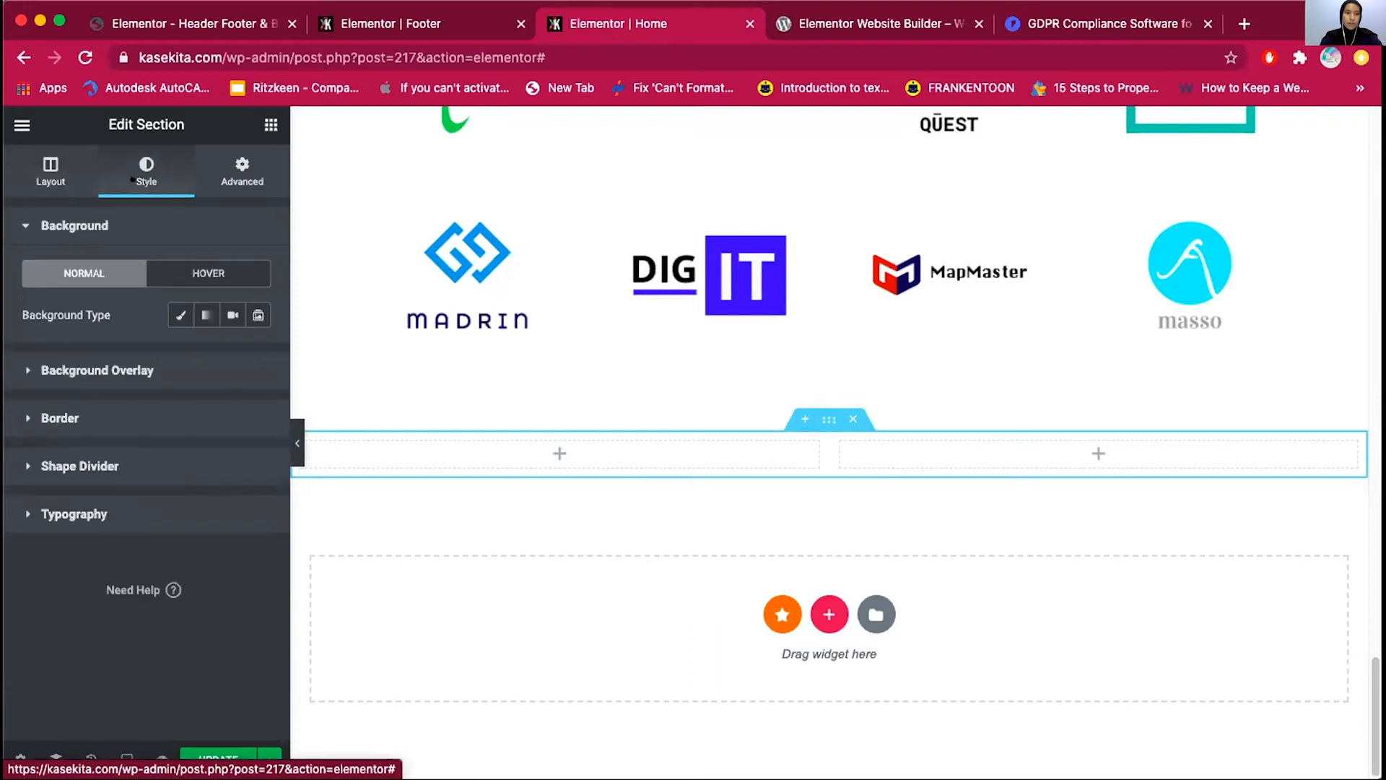
{"action": "left_click", "coordinate": [179, 315]}
{"action": "mouse_move", "coordinate": [177, 485]}
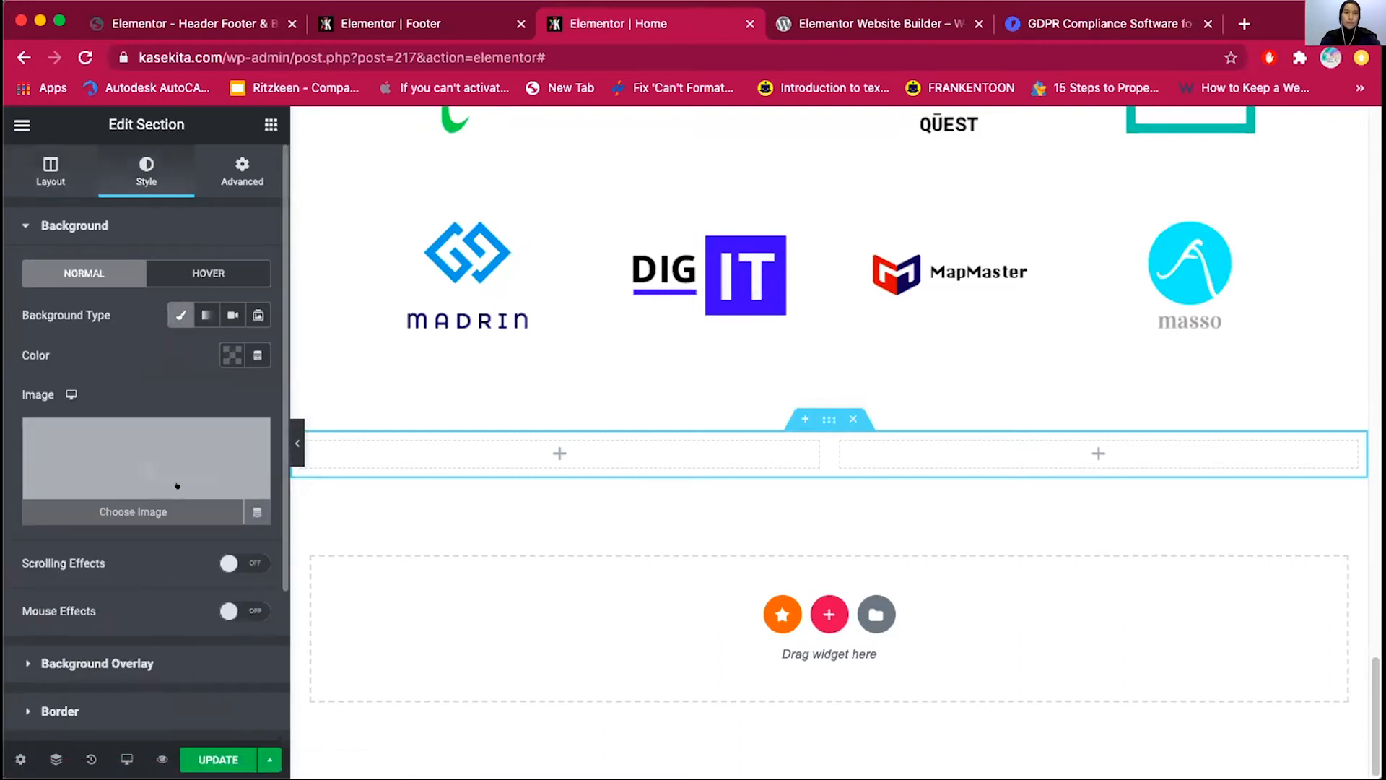
{"action": "left_click", "coordinate": [146, 438]}
{"action": "scroll", "coordinate": [668, 407], "scroll_direction": "down", "scroll_amount": 10}
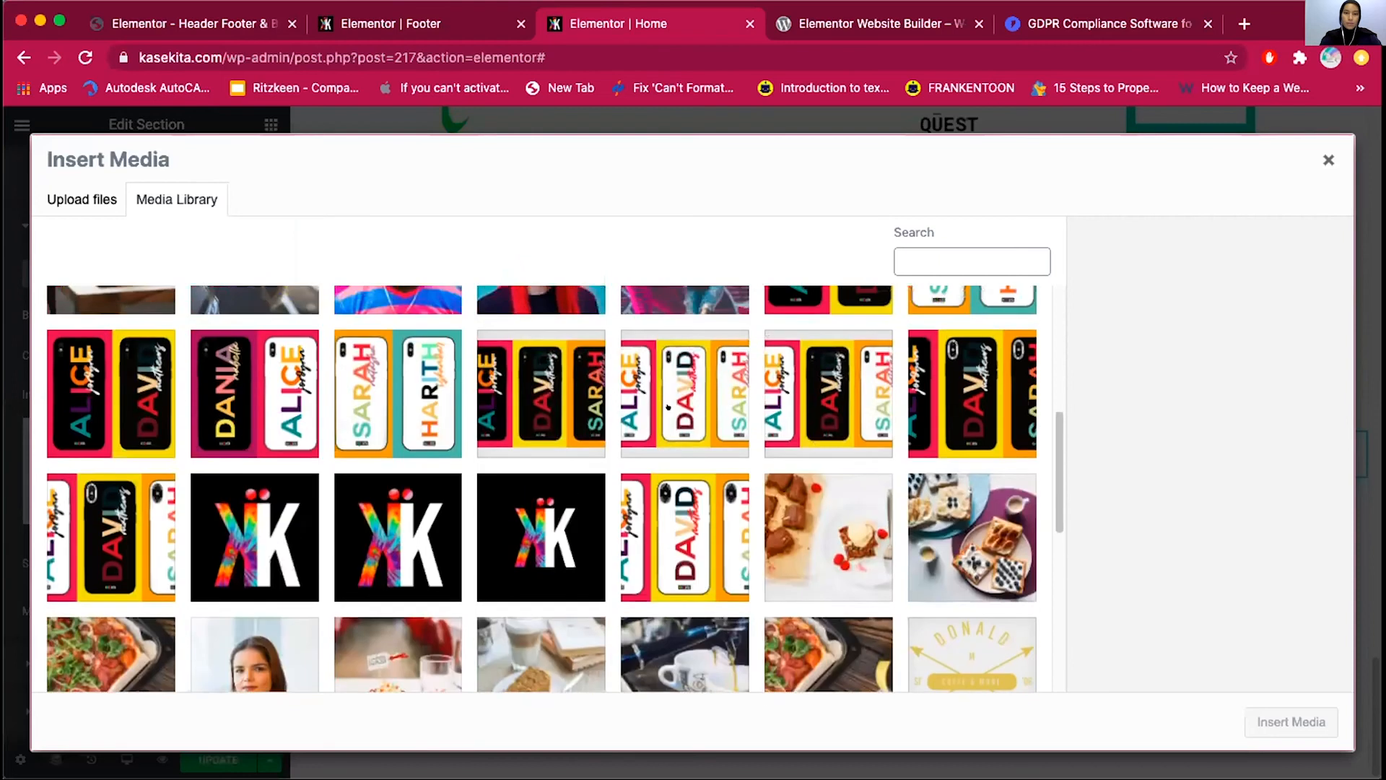
{"action": "scroll", "coordinate": [667, 406], "scroll_direction": "up", "scroll_amount": 3}
{"action": "left_click", "coordinate": [685, 455]}
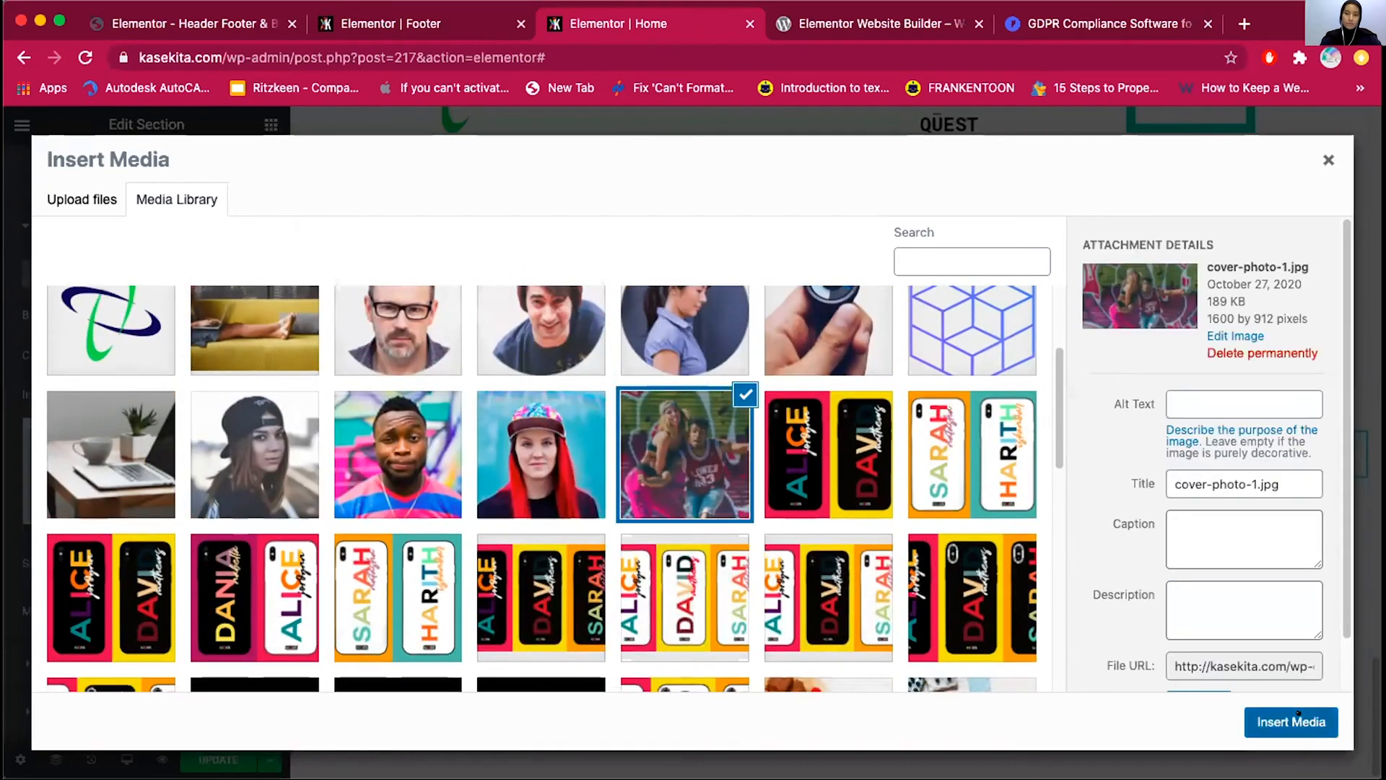
{"action": "left_click", "coordinate": [1297, 714]}
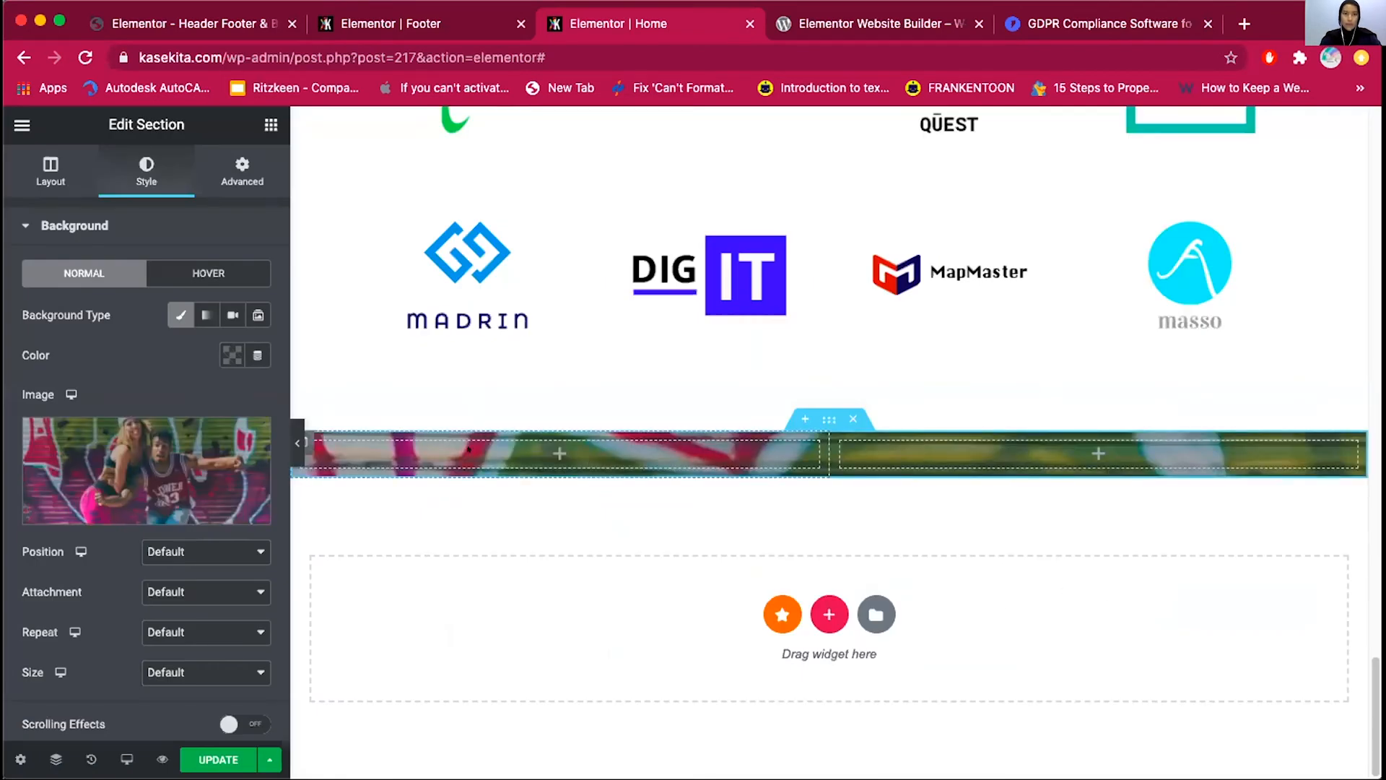
Set the position of the new section's background image to Center Center
{"action": "left_click", "coordinate": [270, 125]}
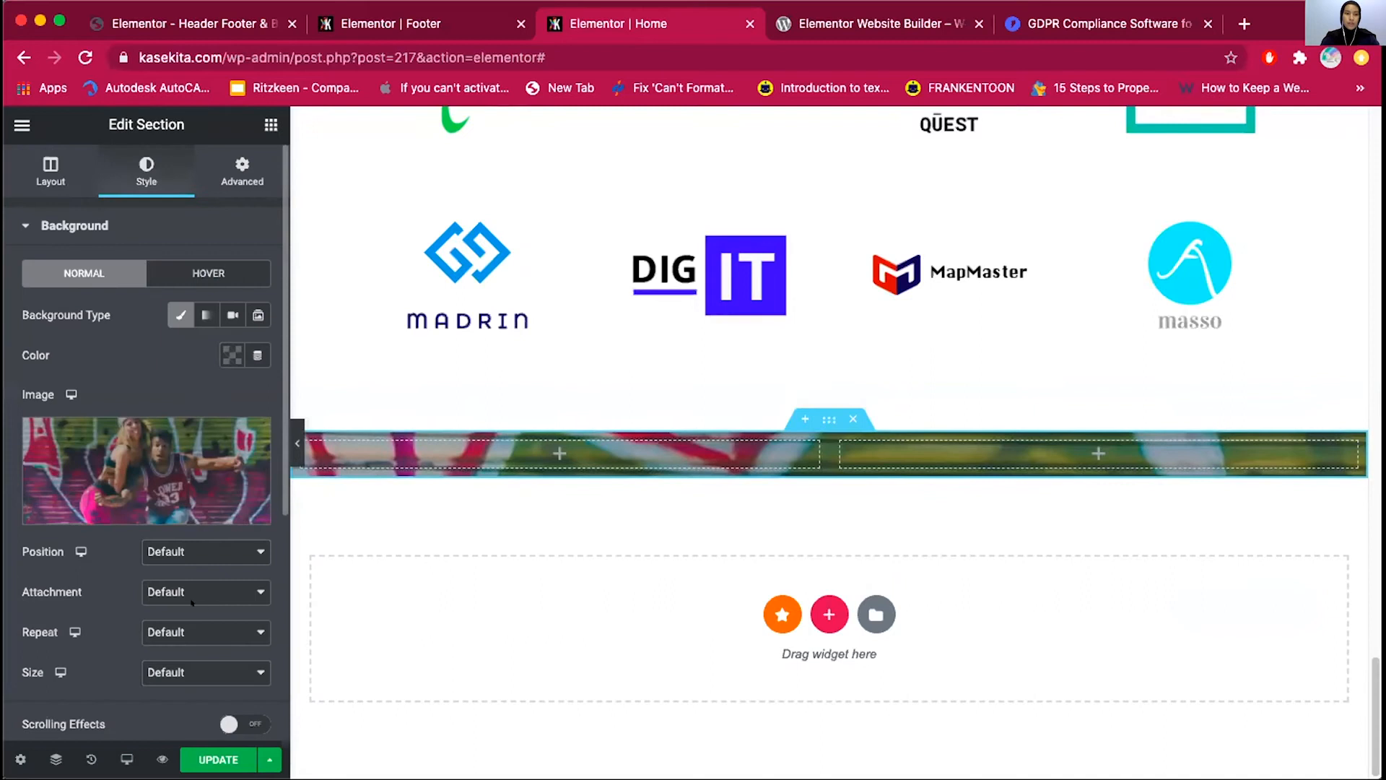
{"action": "left_click", "coordinate": [147, 549]}
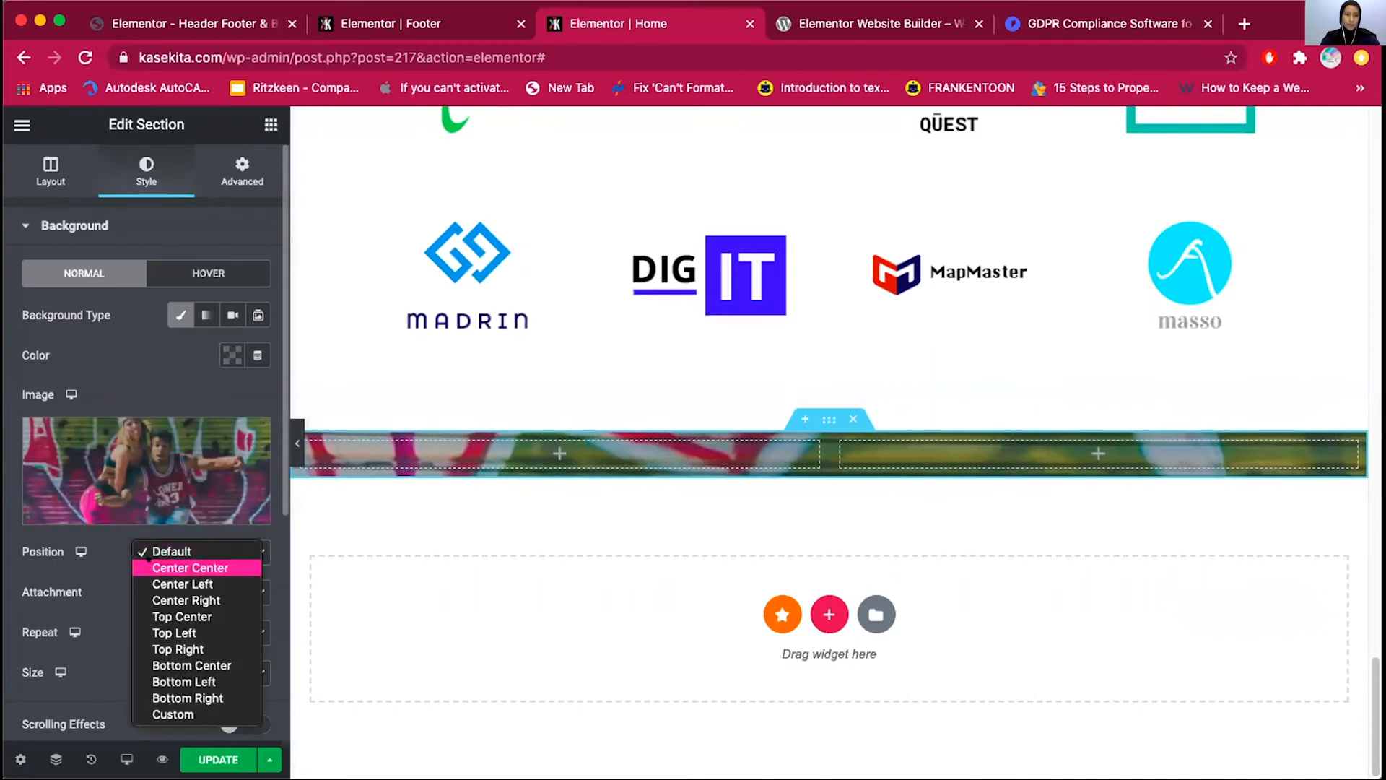
{"action": "left_click", "coordinate": [190, 567]}
{"action": "left_click", "coordinate": [196, 586]}
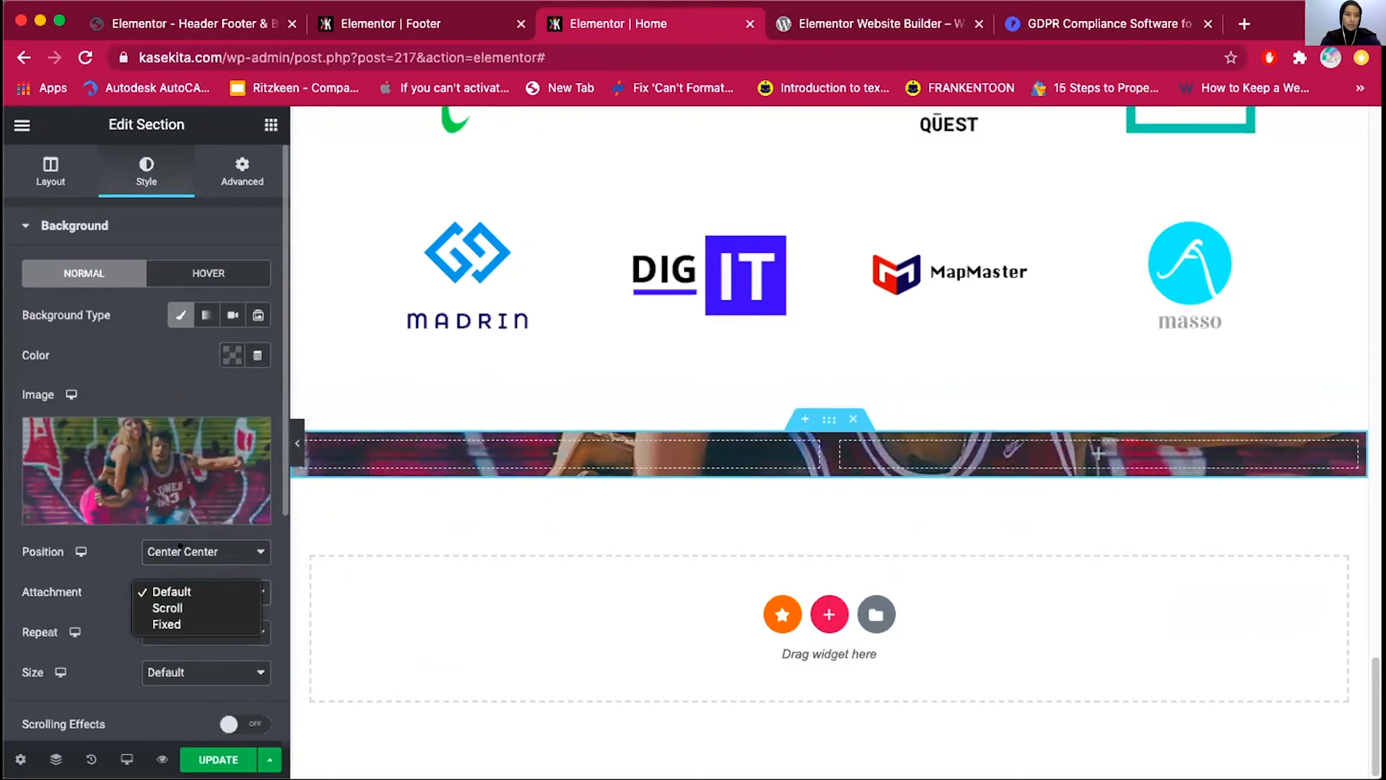
{"action": "left_click", "coordinate": [180, 548]}
{"action": "left_click", "coordinate": [180, 550]}
{"action": "left_click", "coordinate": [88, 573]}
{"action": "right_click", "coordinate": [192, 551]}
Set the section's height to Fit To Screen and preview it at full width without the editing panel
{"action": "left_click", "coordinate": [54, 166]}
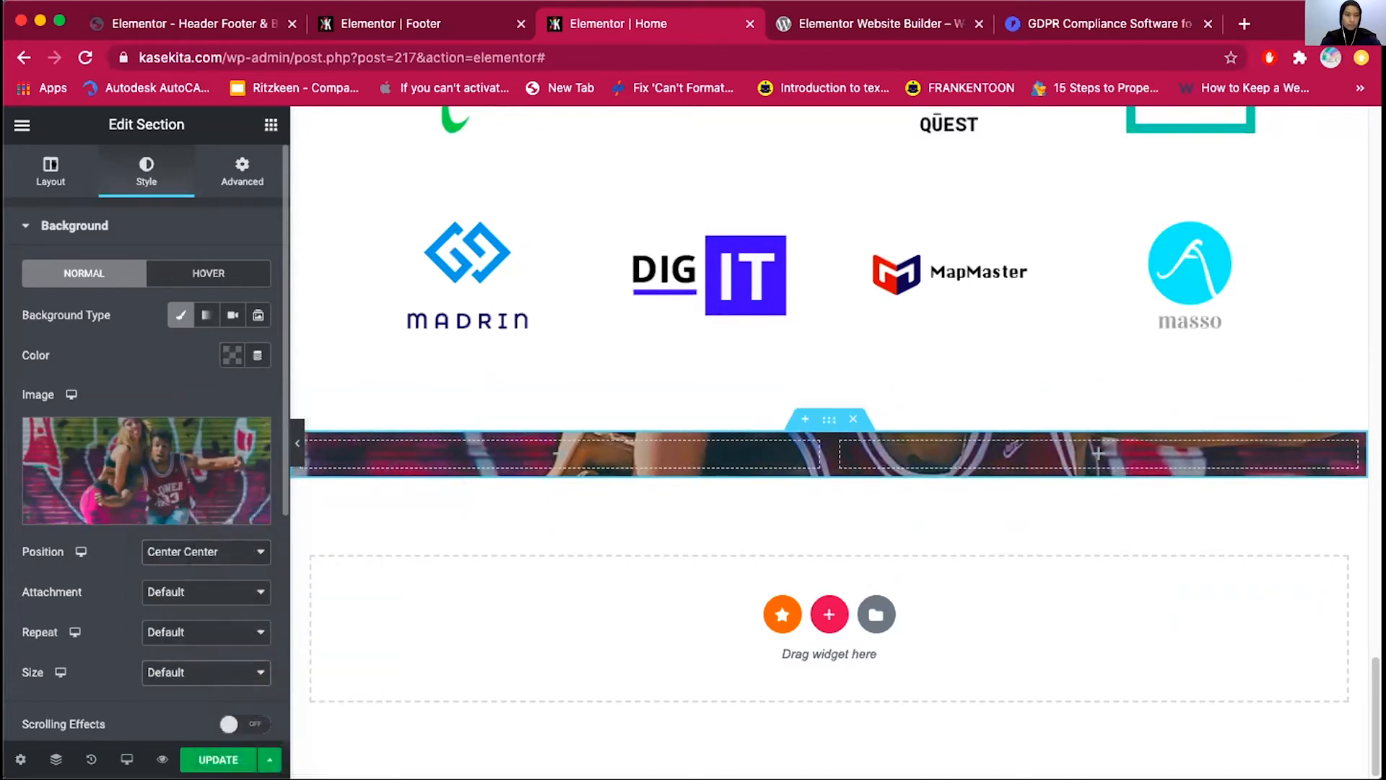
{"action": "left_click", "coordinate": [71, 161]}
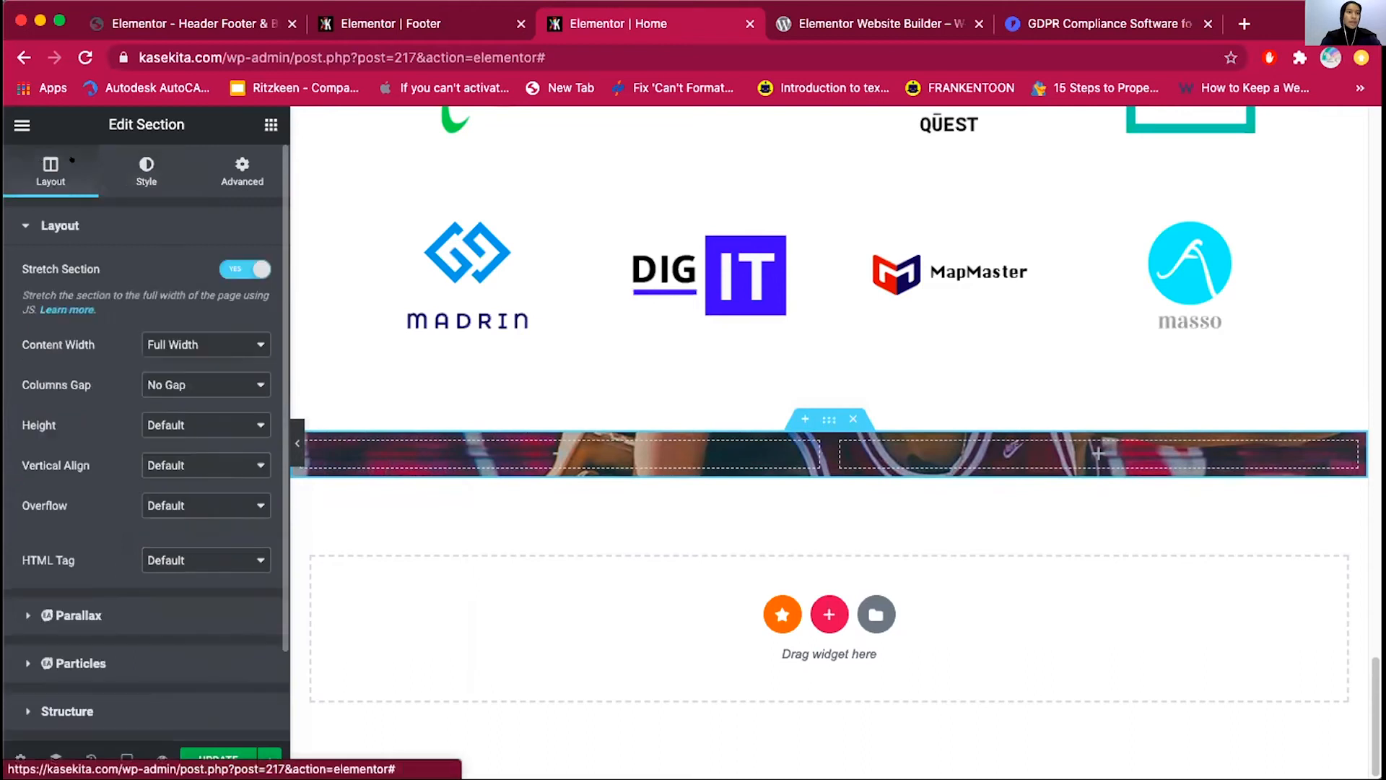
{"action": "left_click", "coordinate": [255, 424]}
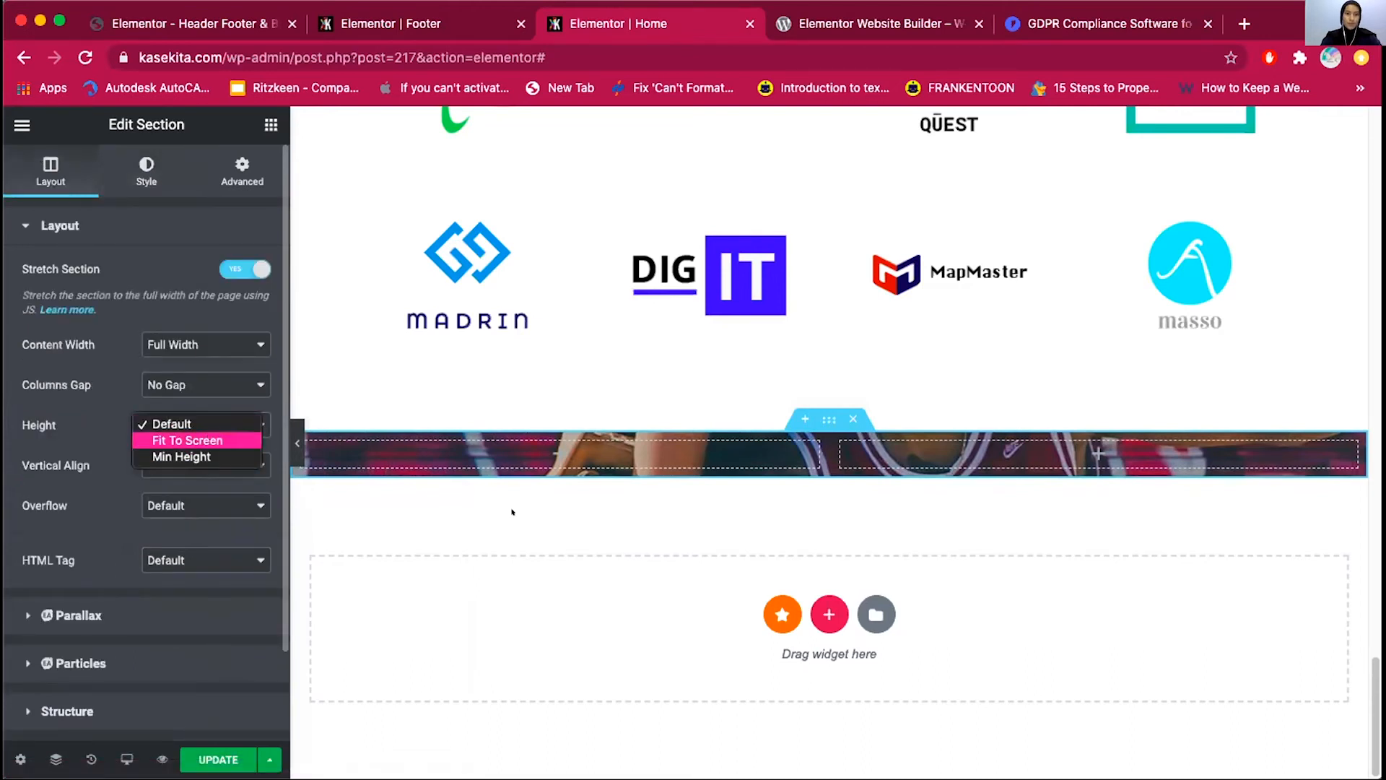
{"action": "left_click", "coordinate": [186, 440]}
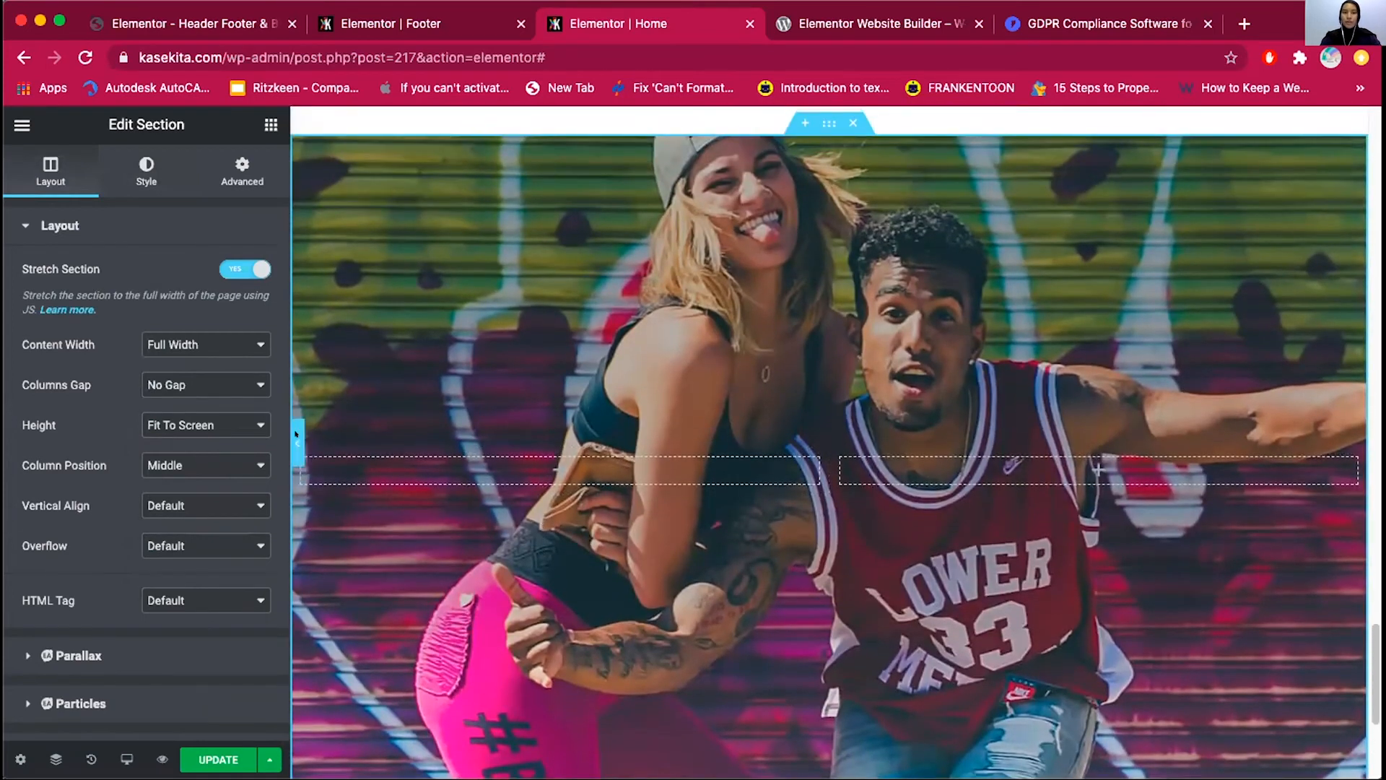
{"action": "left_click", "coordinate": [296, 435]}
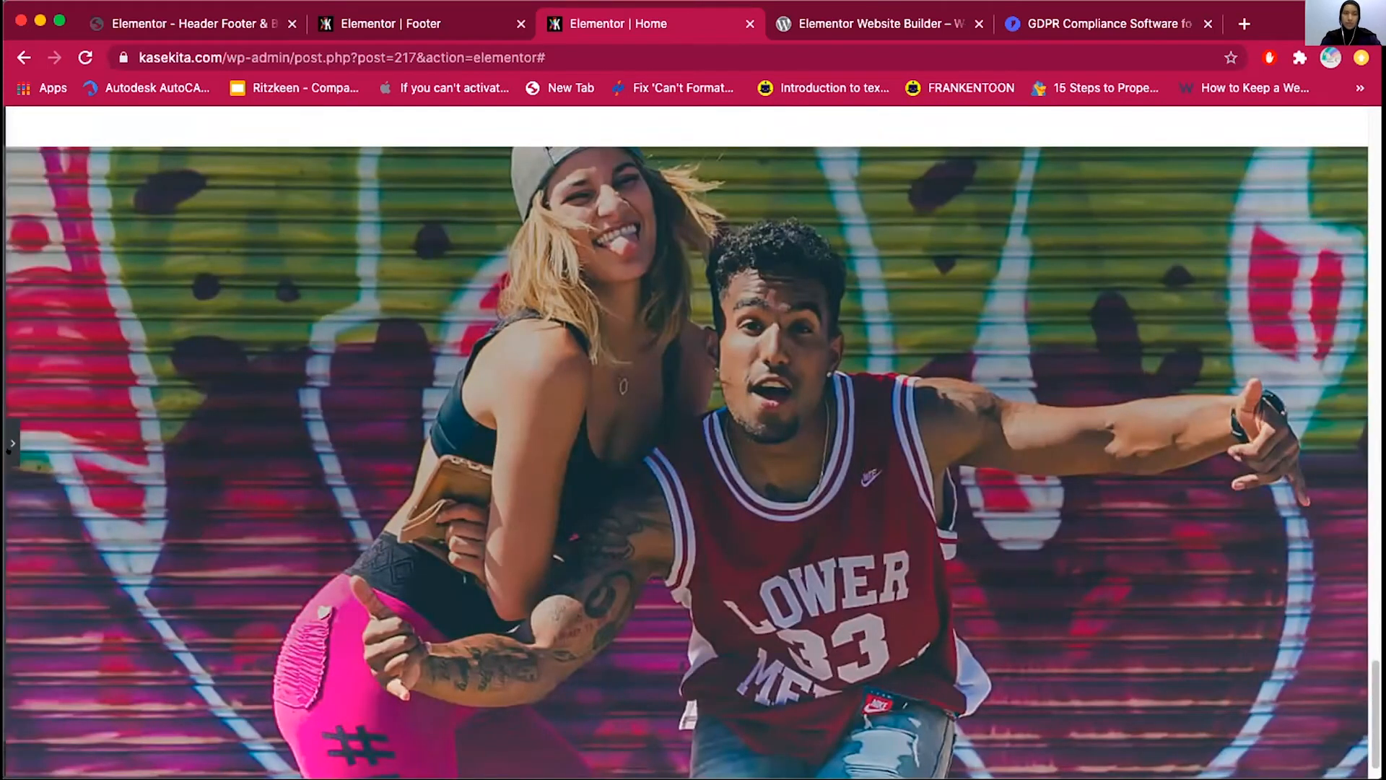
{"action": "left_click", "coordinate": [12, 442]}
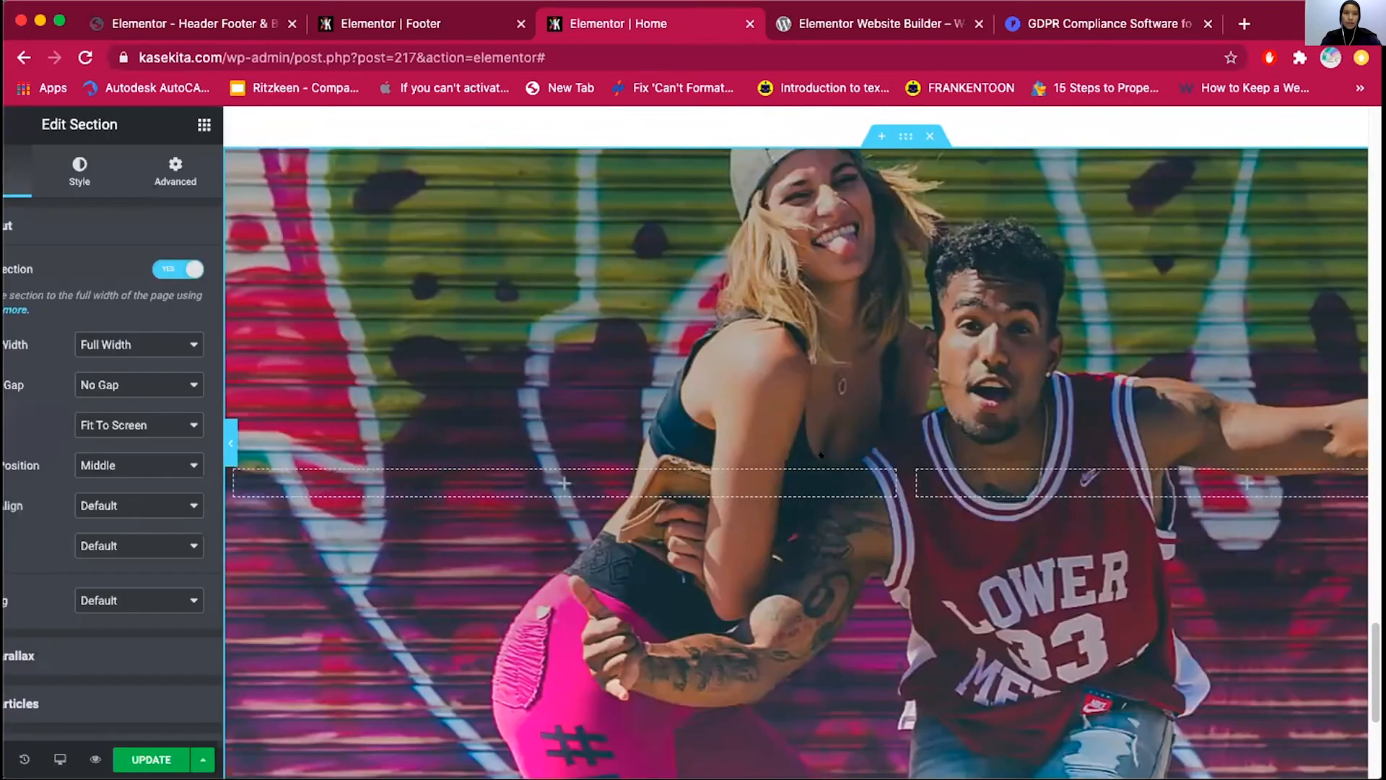
Add a Video widget to the first column of the new section and save the page
{"action": "left_click", "coordinate": [1098, 470]}
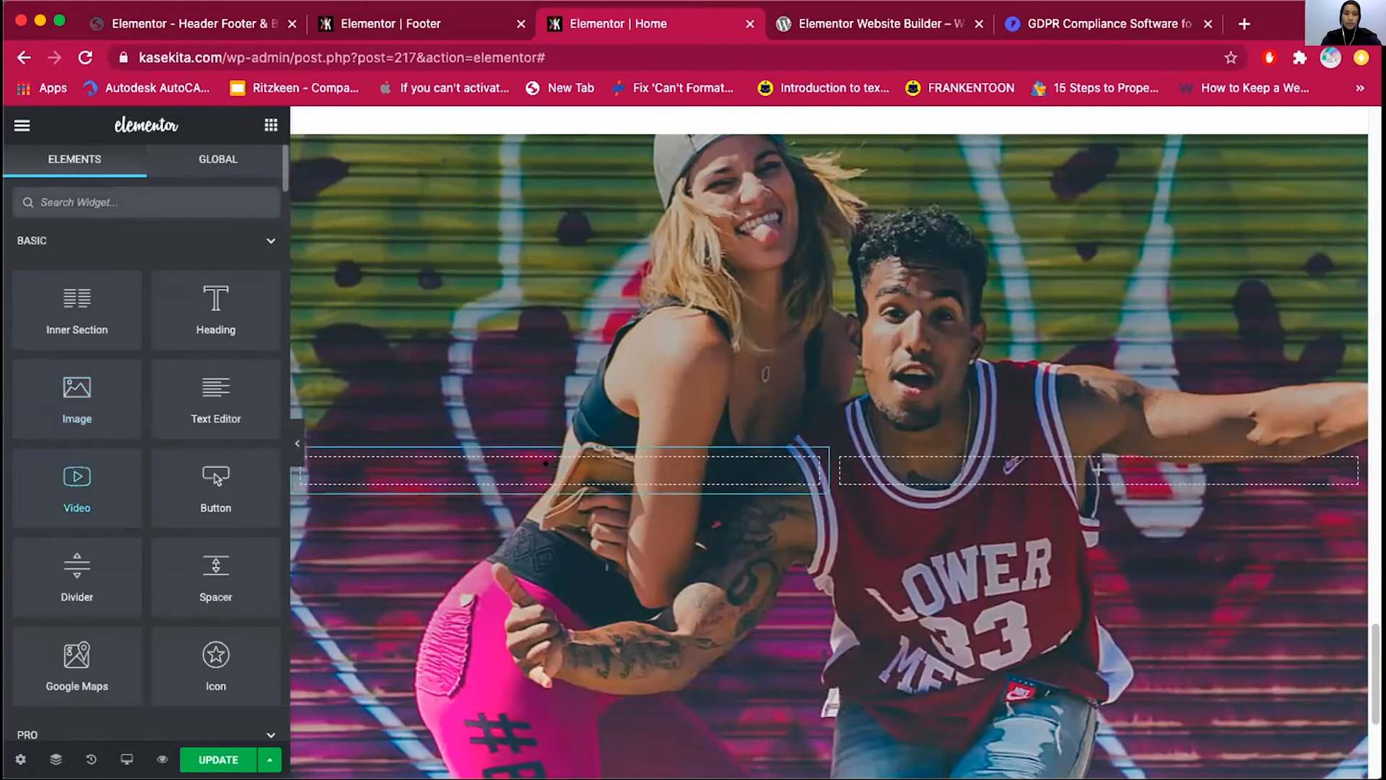
{"action": "left_click_drag", "start_coordinate": [545, 463], "coordinate": [550, 464]}
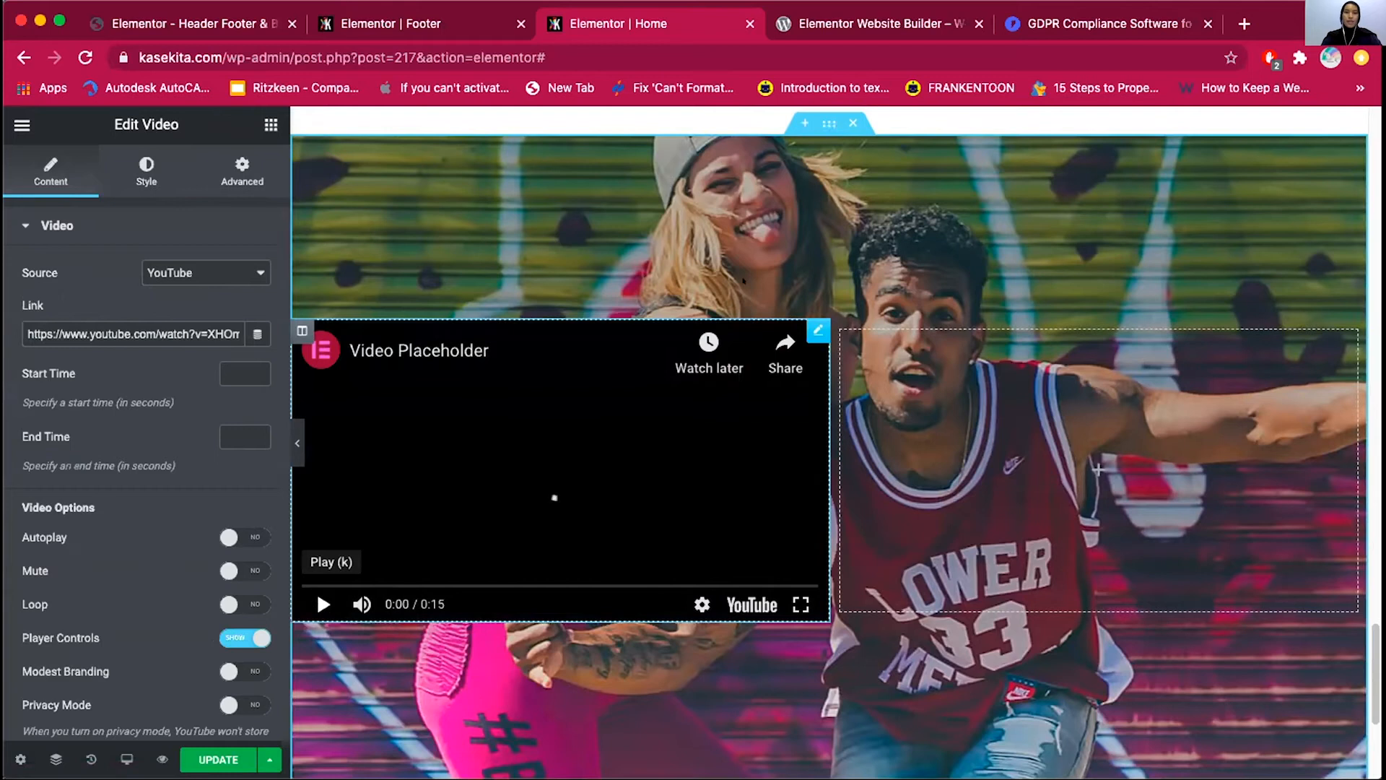
{"action": "scroll", "coordinate": [318, 591], "scroll_direction": "up", "scroll_amount": 5}
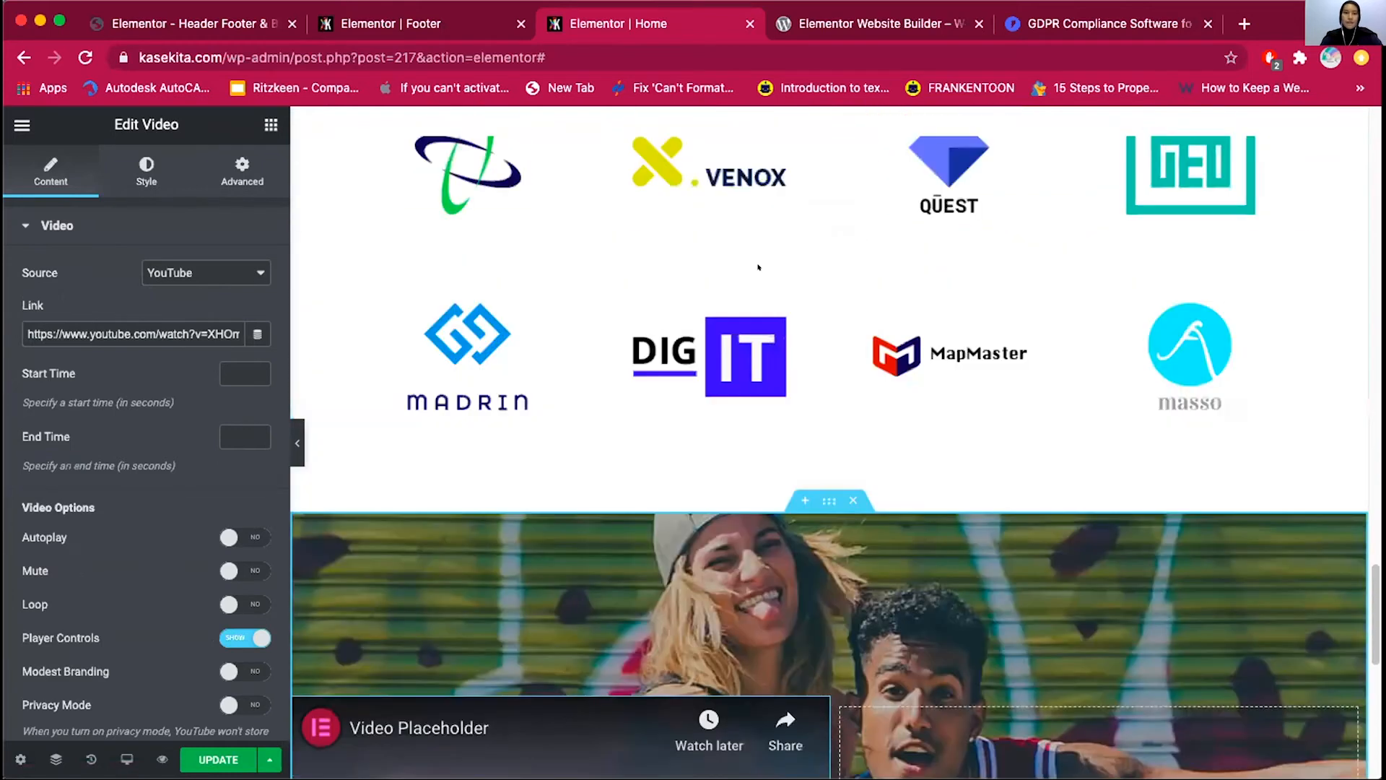
{"action": "scroll", "coordinate": [758, 267], "scroll_direction": "up", "scroll_amount": 15}
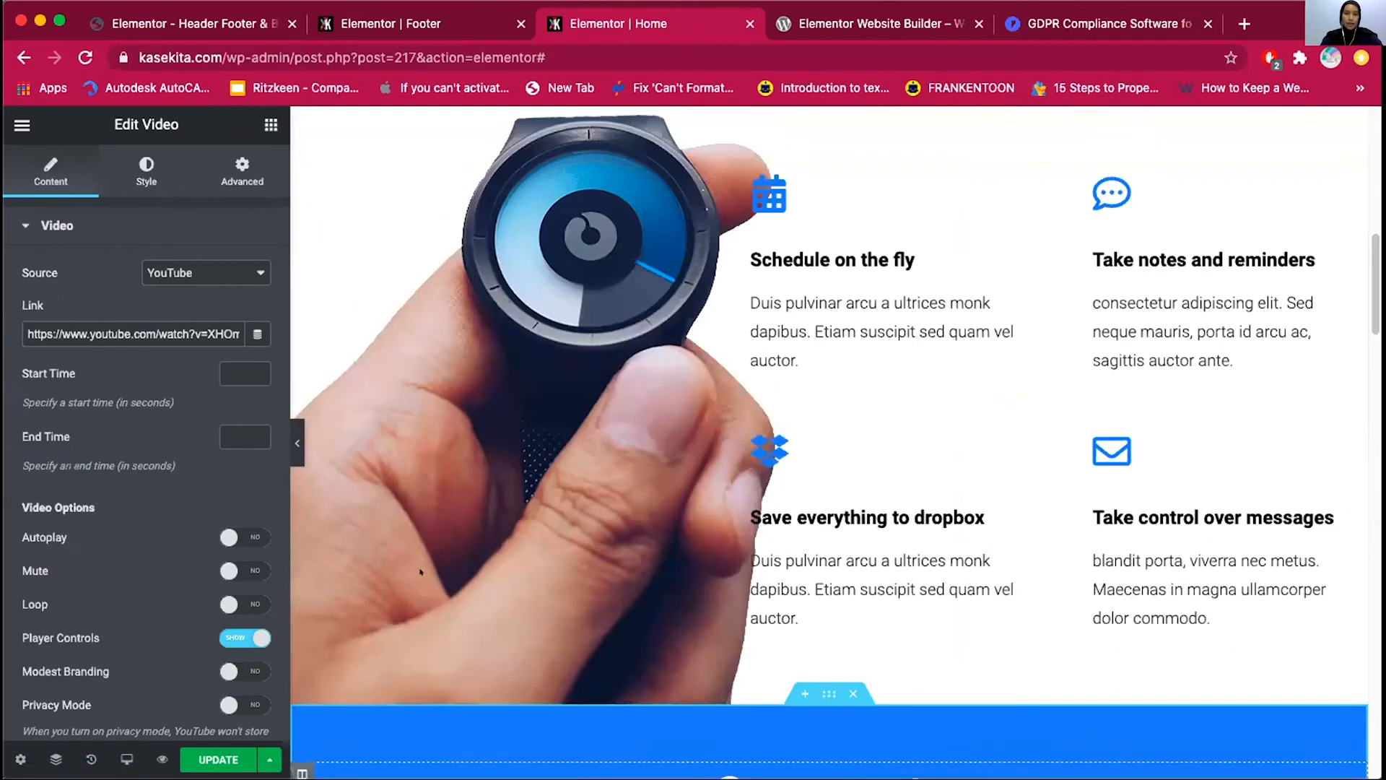
{"action": "scroll", "coordinate": [420, 572], "scroll_direction": "up", "scroll_amount": 10}
{"action": "scroll", "coordinate": [505, 505], "scroll_direction": "down", "scroll_amount": 12}
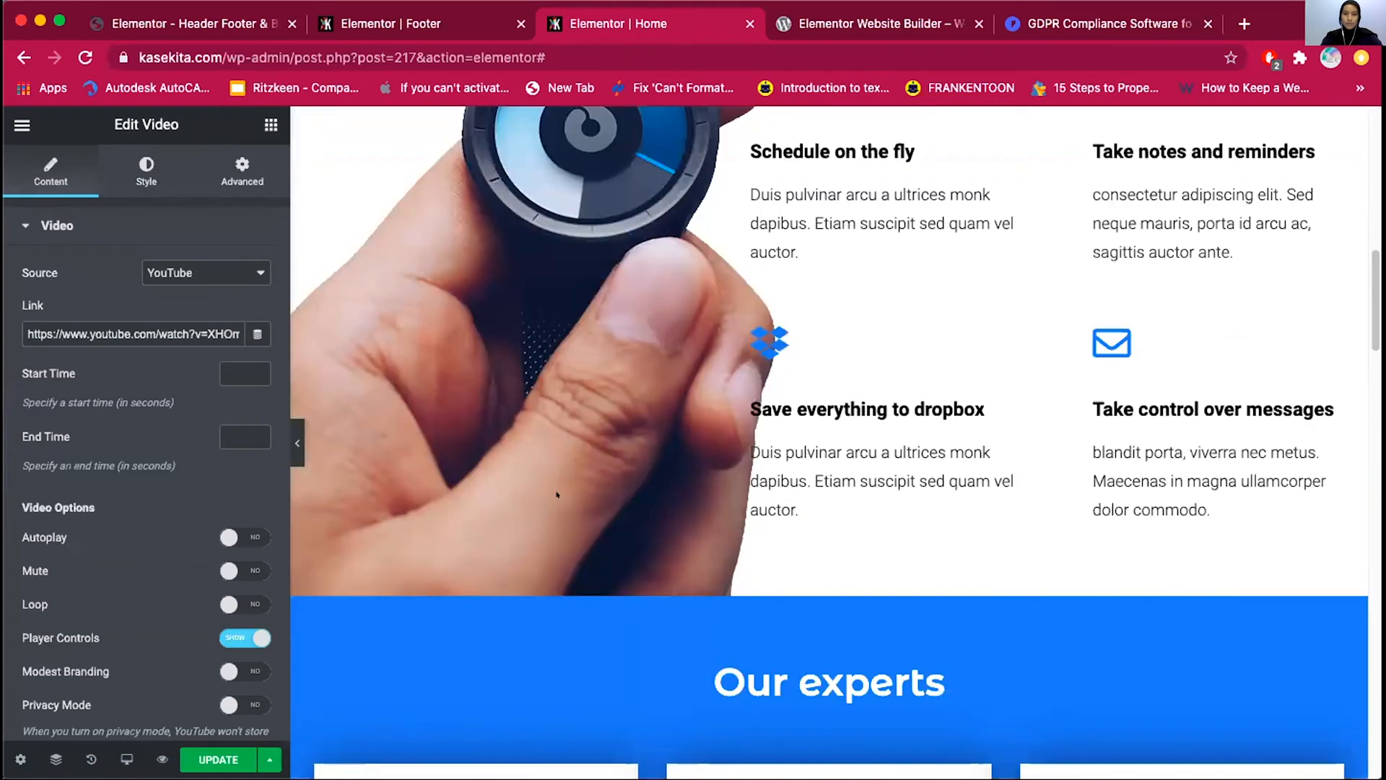
{"action": "scroll", "coordinate": [557, 494], "scroll_direction": "down", "scroll_amount": 15}
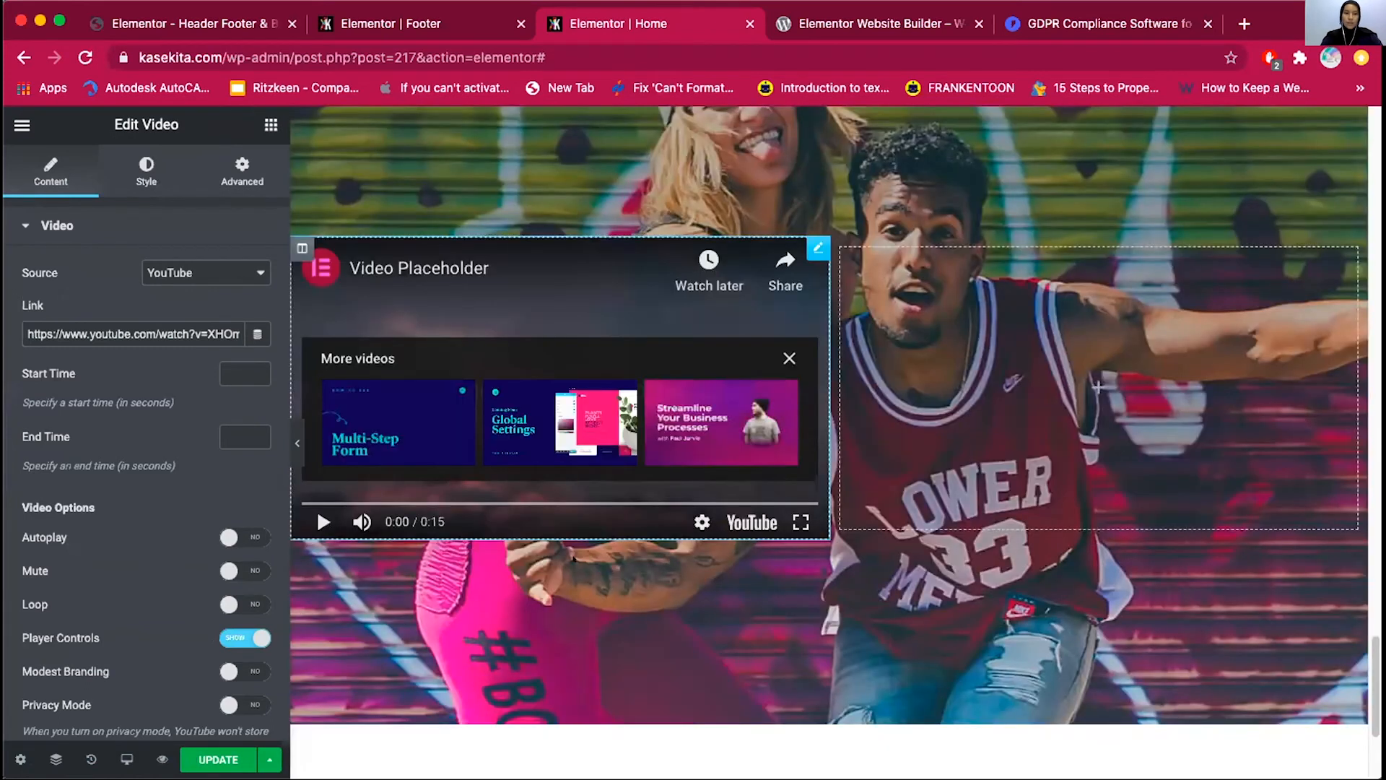
{"action": "scroll", "coordinate": [317, 509], "scroll_direction": "down", "scroll_amount": 4}
{"action": "key", "text": "ctrl+s"}
{"action": "scroll", "coordinate": [573, 557], "scroll_direction": "up", "scroll_amount": 20}
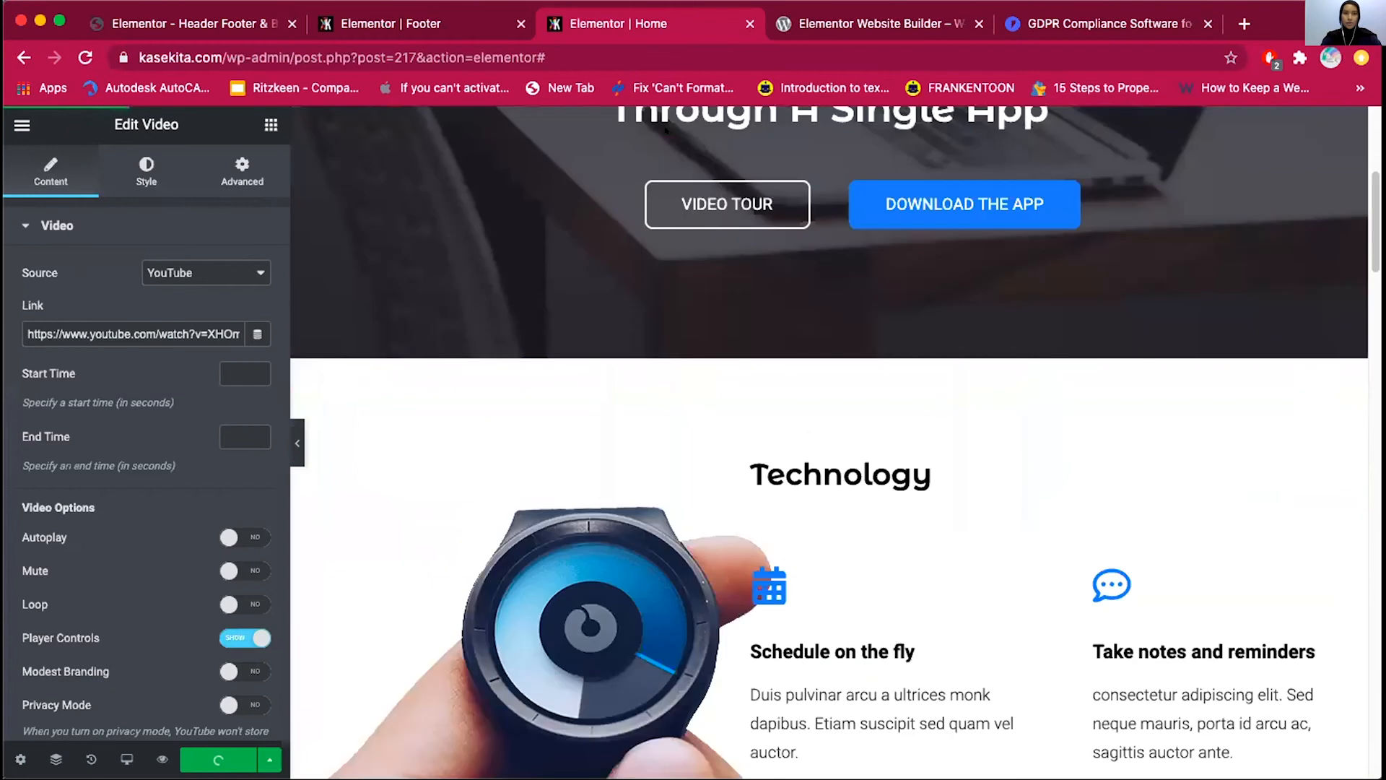
{"action": "scroll", "coordinate": [665, 129], "scroll_direction": "up", "scroll_amount": 5}
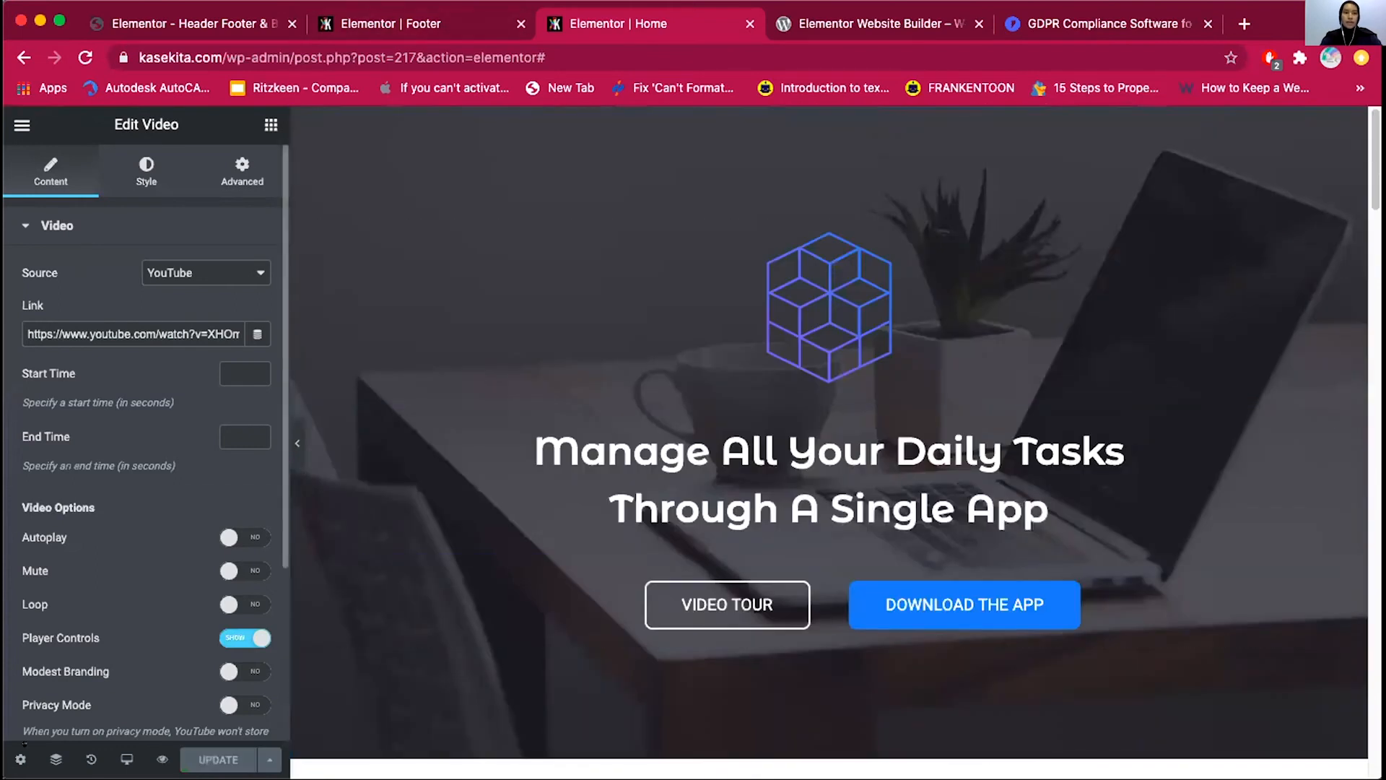
Exit the page editor to the WordPress dashboard and open the theme Customizer from the live site
{"action": "left_click", "coordinate": [22, 125]}
{"action": "left_click", "coordinate": [119, 650]}
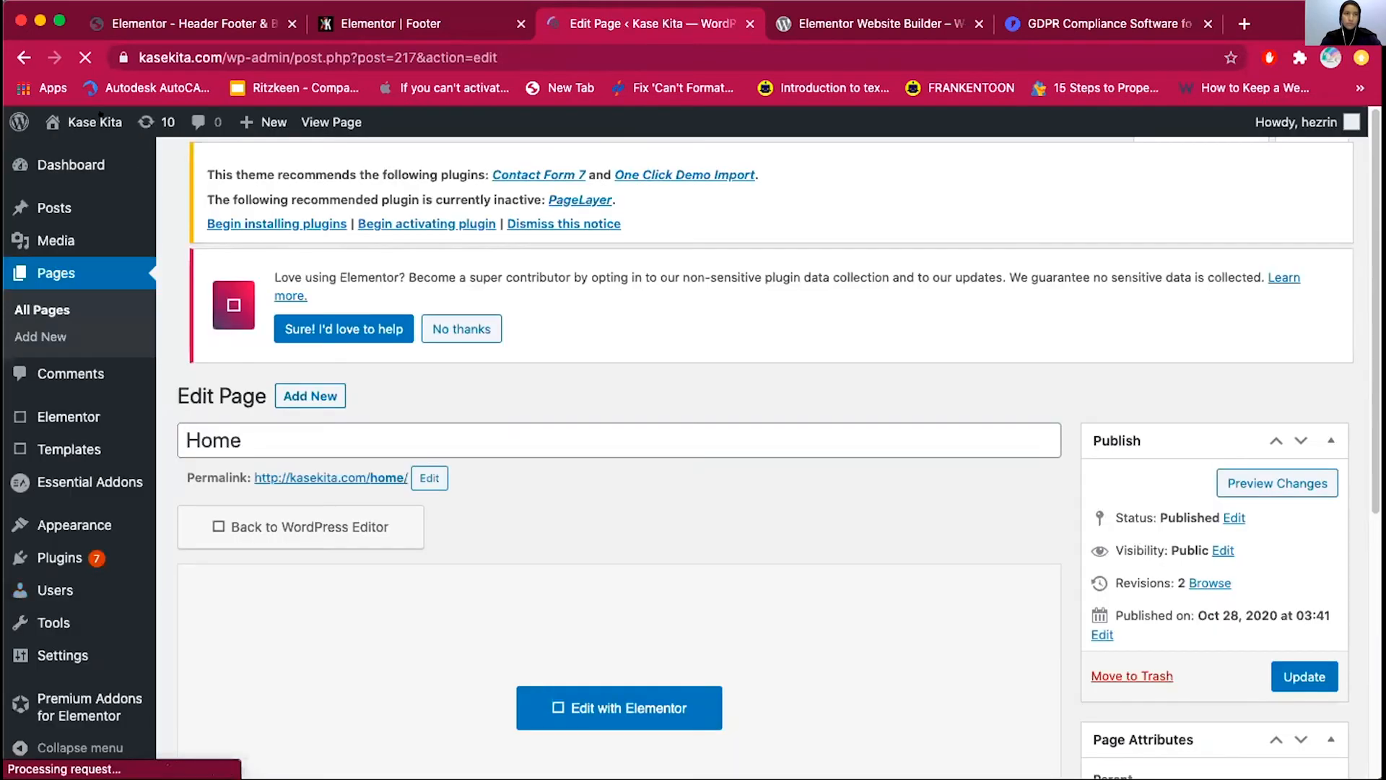
{"action": "mouse_move", "coordinate": [100, 116]}
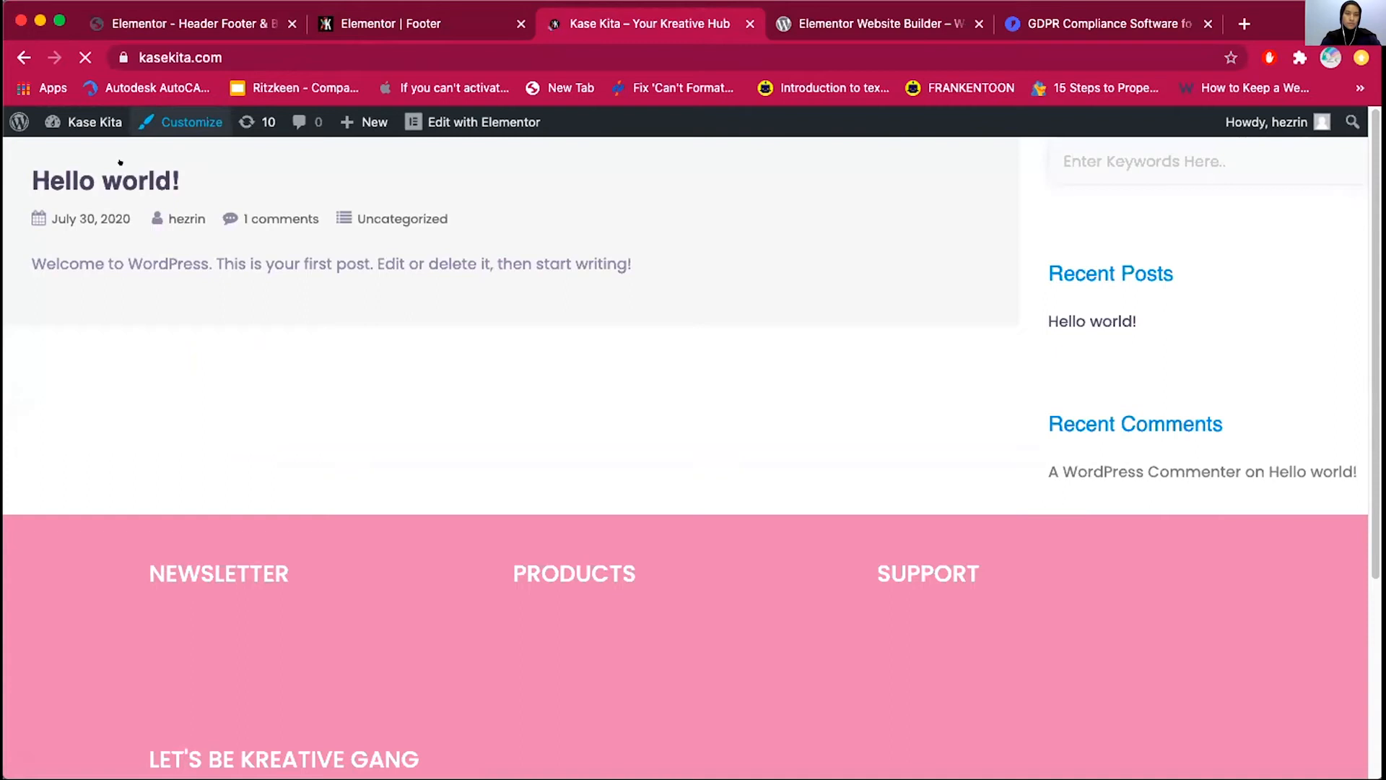
{"action": "left_click", "coordinate": [176, 122]}
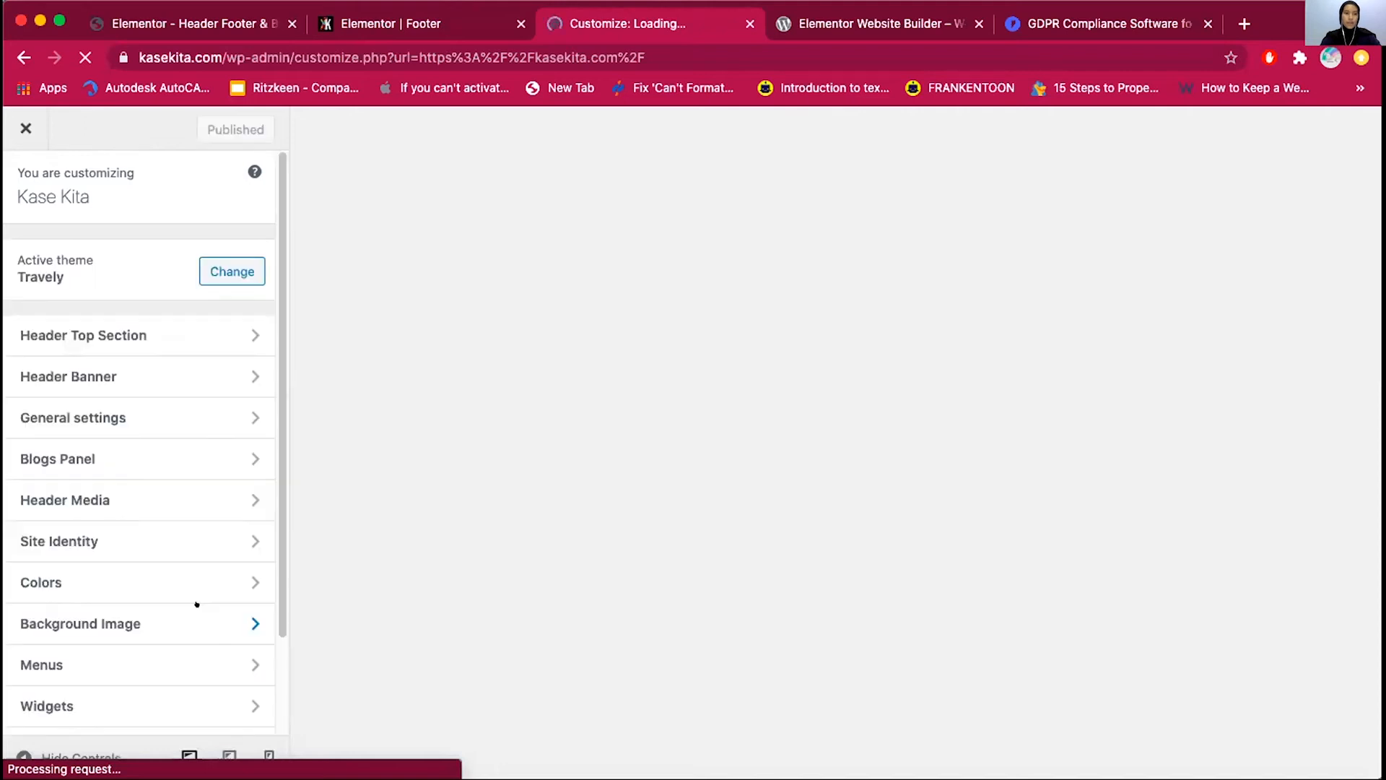
Set the site's homepage to display a static page and choose Home as the homepage
{"action": "scroll", "coordinate": [148, 604], "scroll_direction": "down", "scroll_amount": 3}
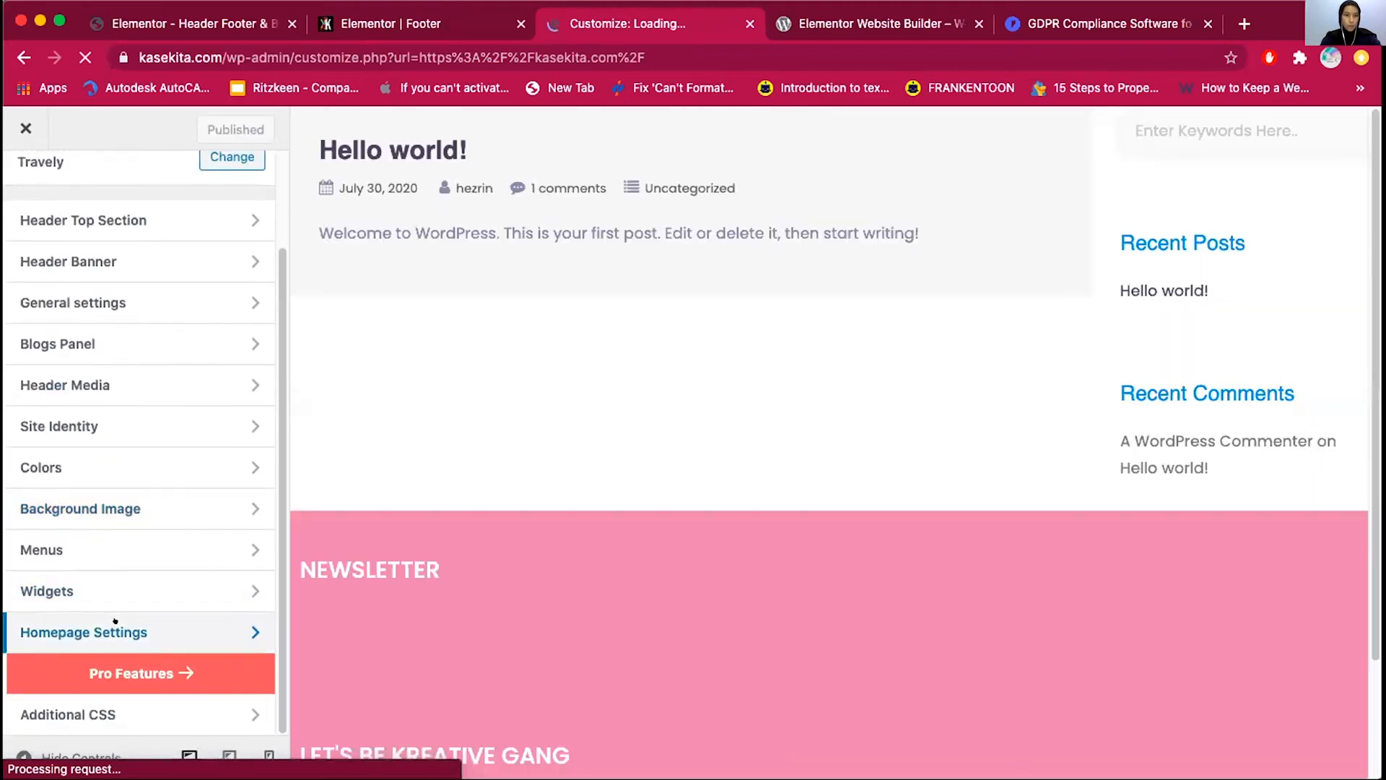
{"action": "left_click", "coordinate": [108, 635]}
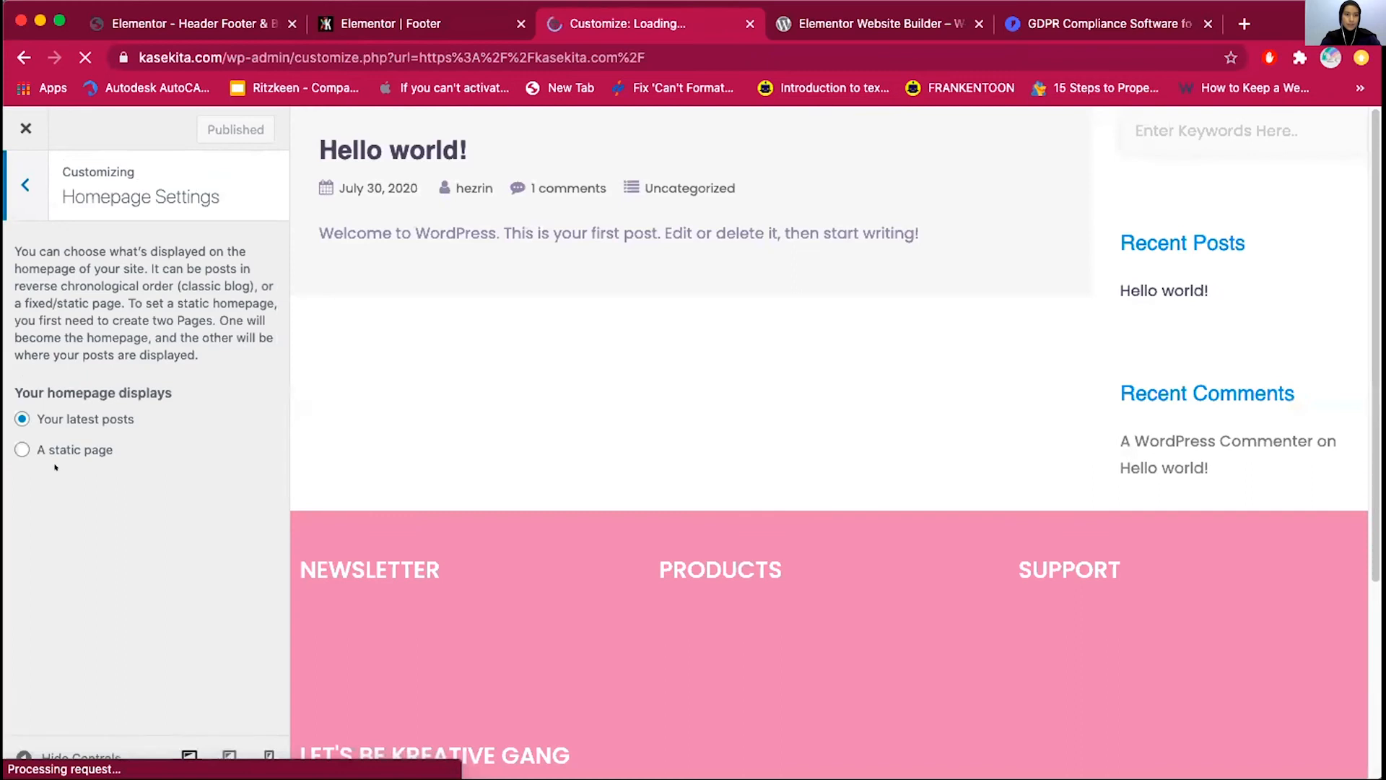
{"action": "left_click", "coordinate": [22, 449]}
{"action": "left_click", "coordinate": [101, 526]}
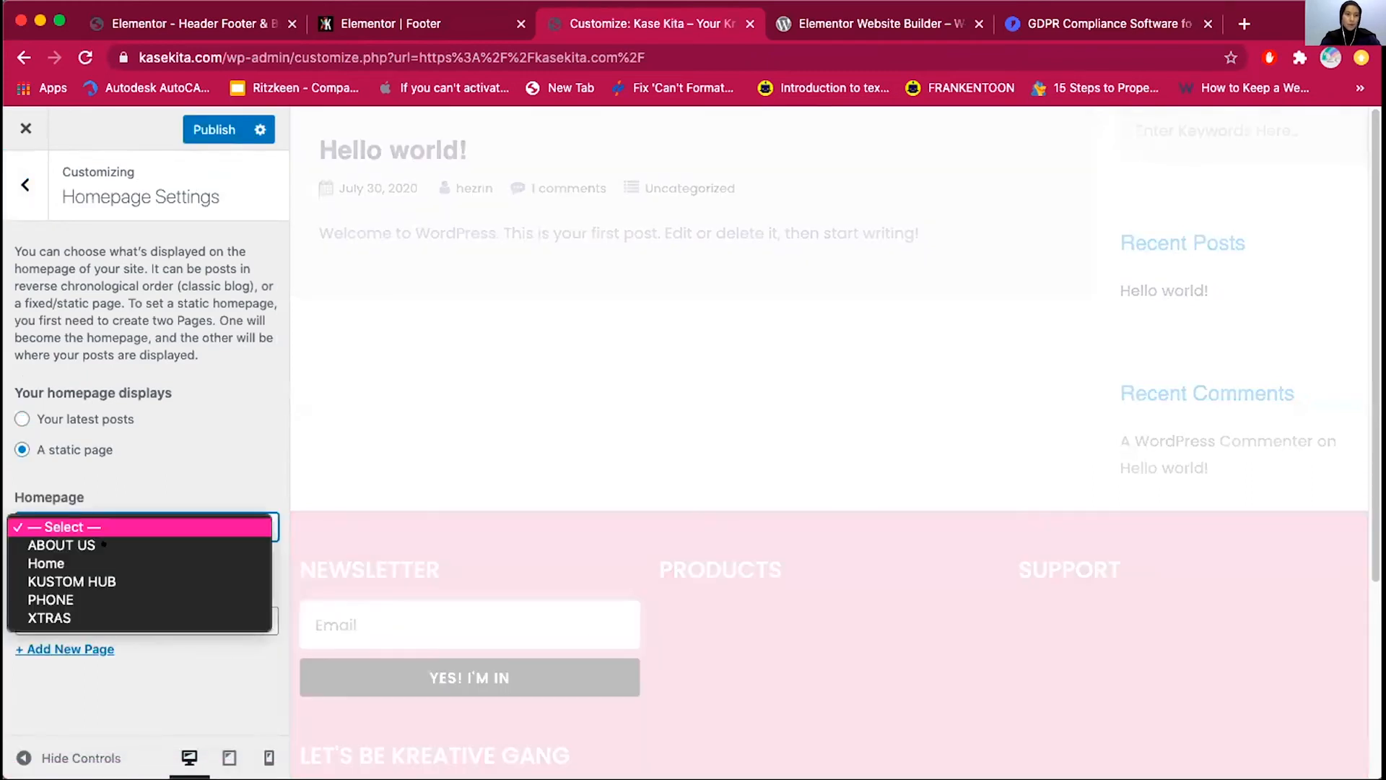
{"action": "left_click", "coordinate": [102, 562]}
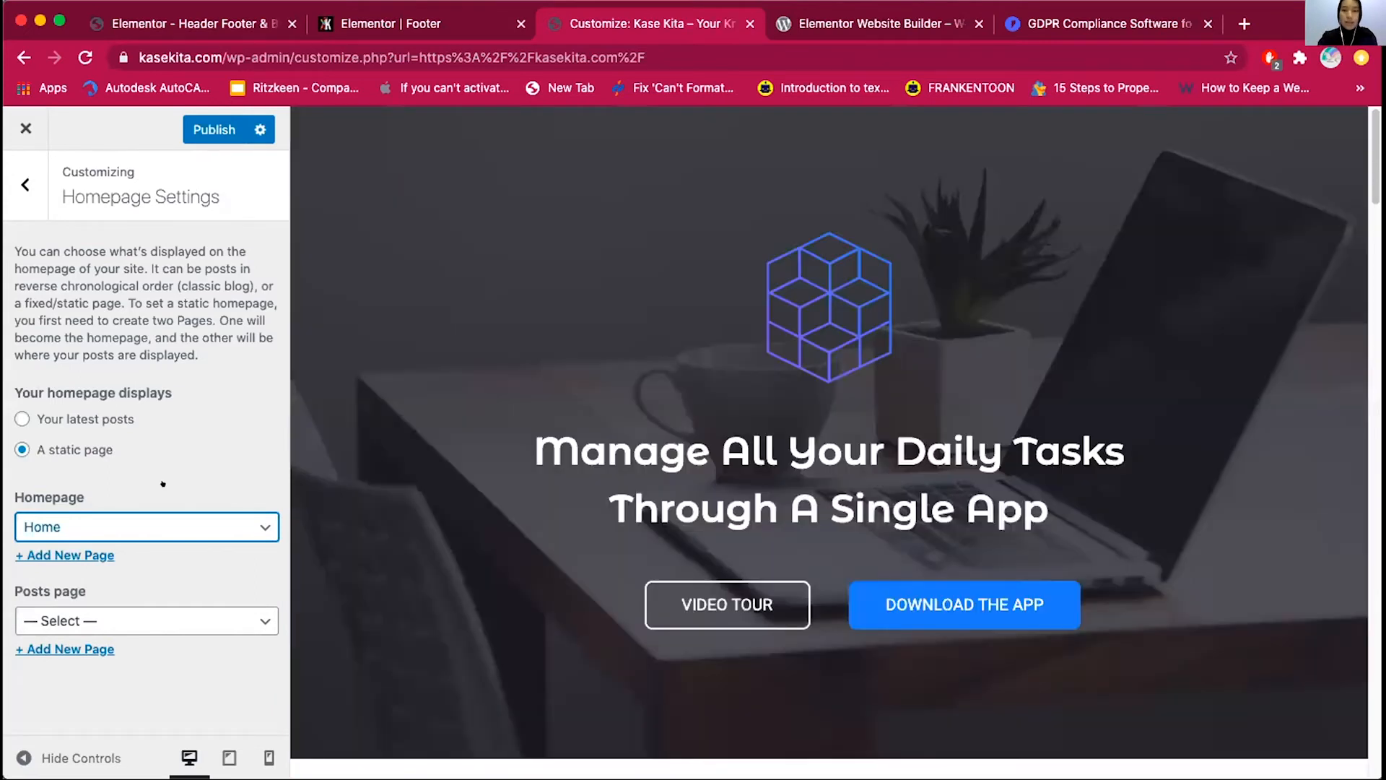
Check the Home page in the preview down to the video section and publish the homepage setting
{"action": "scroll", "coordinate": [828, 433], "scroll_direction": "down", "scroll_amount": 7}
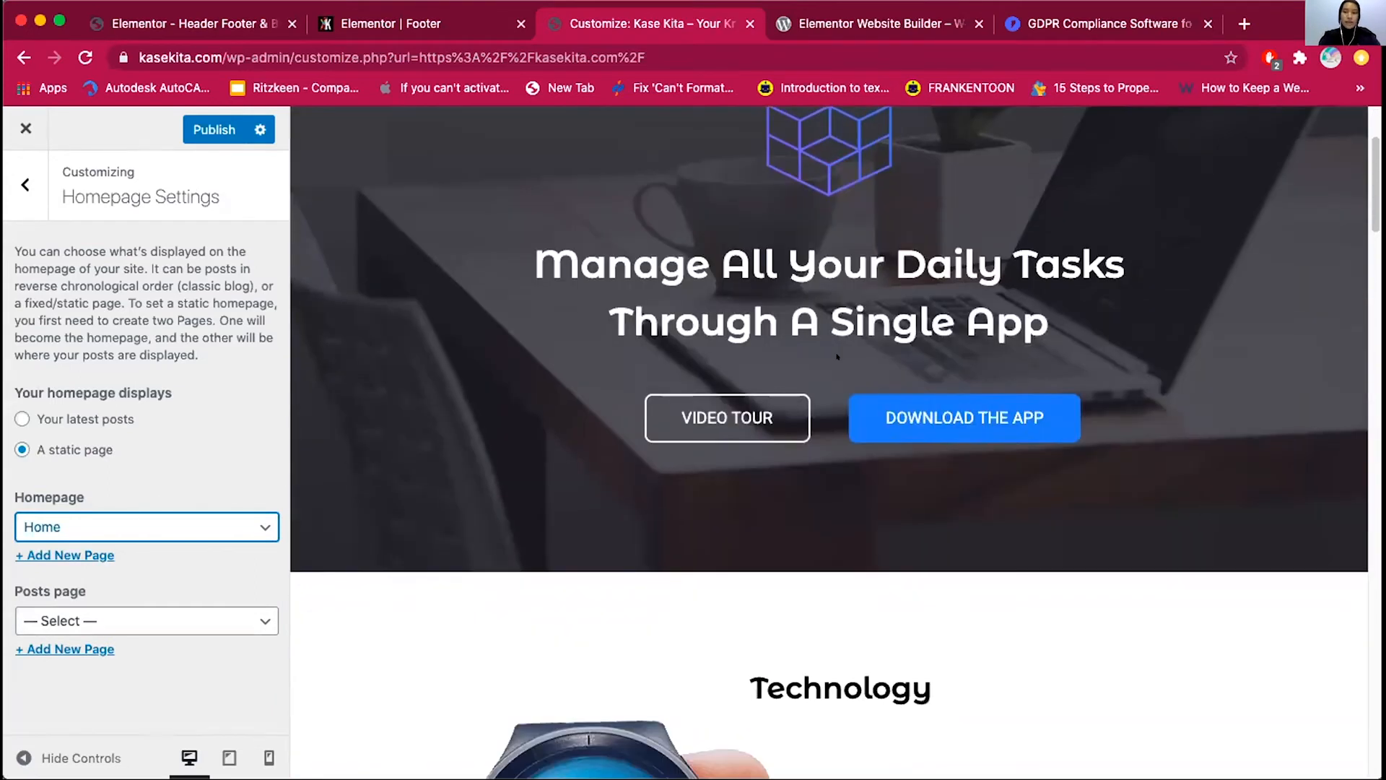
{"action": "scroll", "coordinate": [837, 356], "scroll_direction": "down", "scroll_amount": 15}
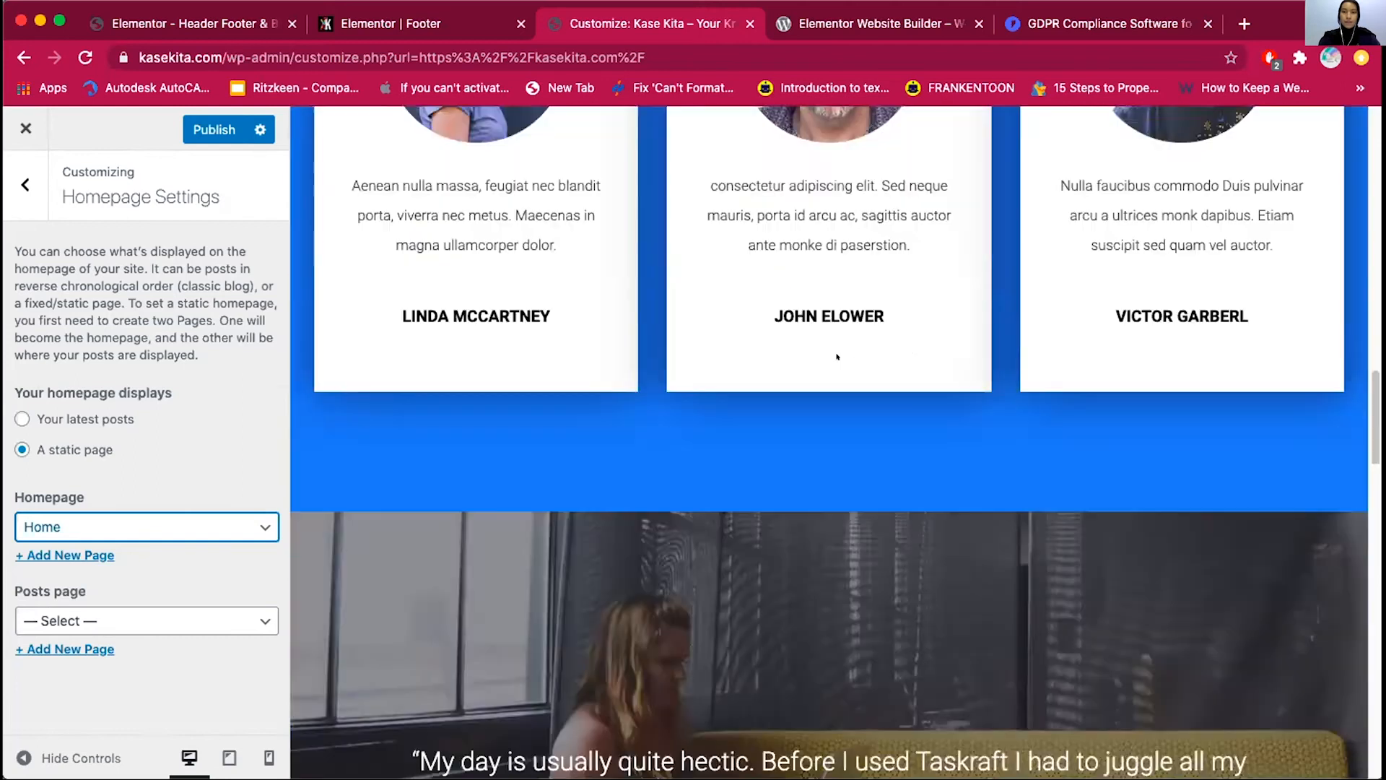
{"action": "scroll", "coordinate": [836, 357], "scroll_direction": "up", "scroll_amount": 5}
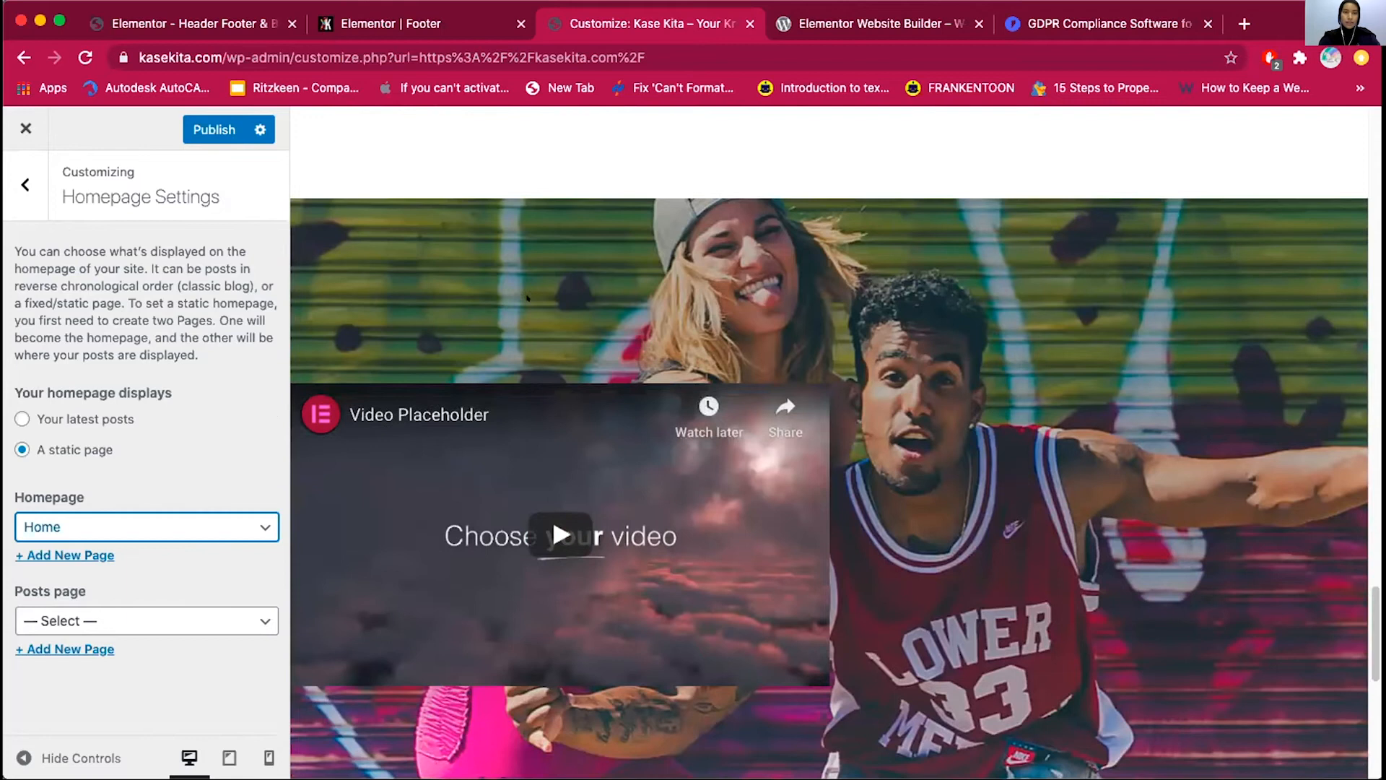
{"action": "scroll", "coordinate": [527, 296], "scroll_direction": "up", "scroll_amount": 5}
{"action": "left_click", "coordinate": [207, 119]}
{"action": "scroll", "coordinate": [434, 285], "scroll_direction": "up", "scroll_amount": 10}
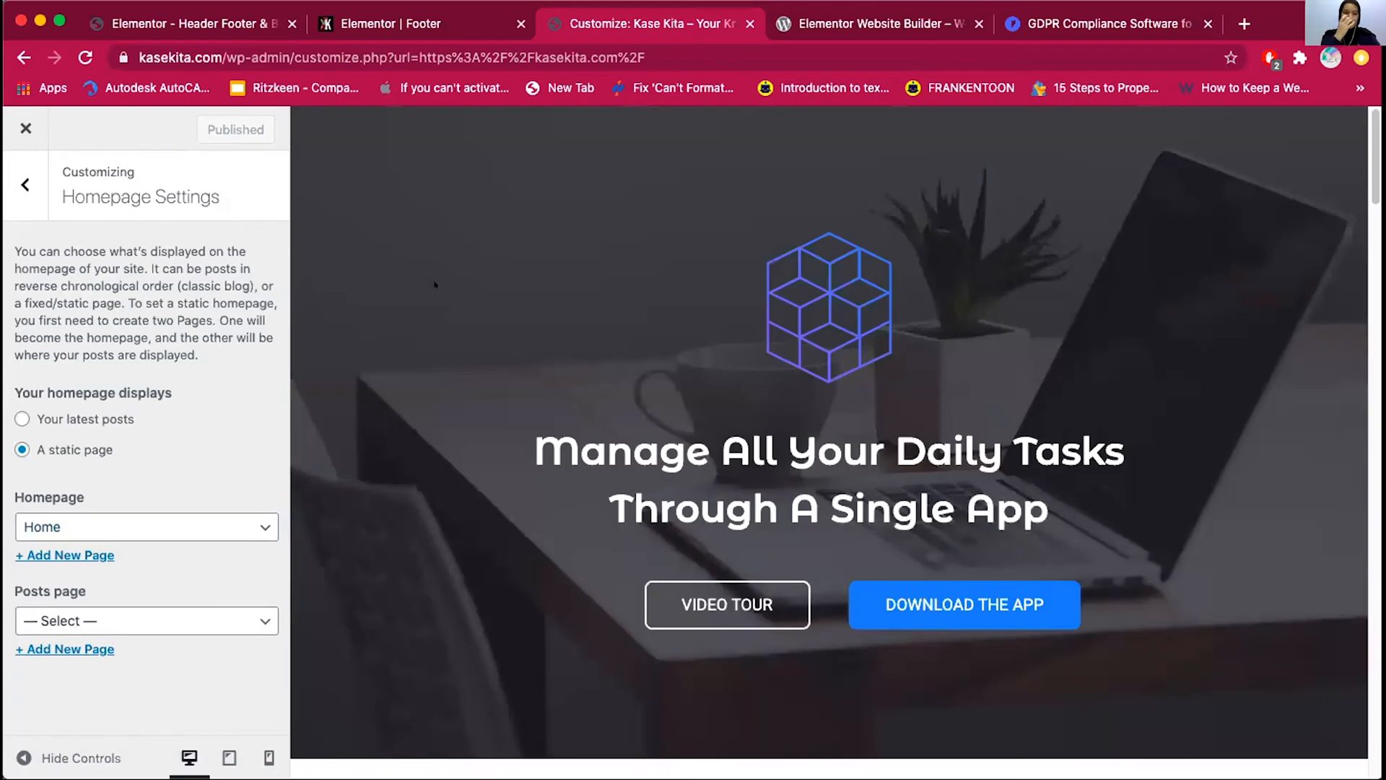
Close the Customizer and look over the live homepage down to the expert profiles
{"action": "left_click", "coordinate": [26, 165]}
{"action": "left_click", "coordinate": [26, 128]}
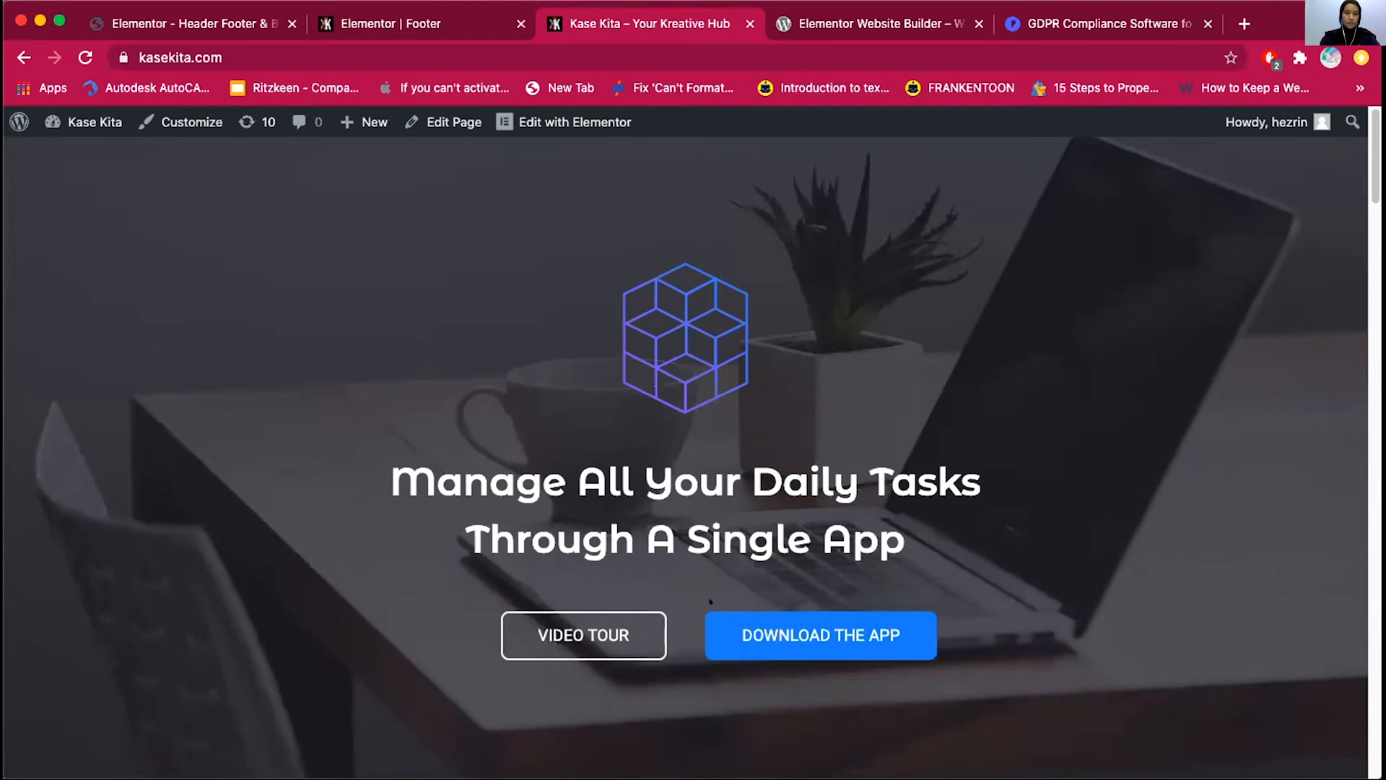
{"action": "scroll", "coordinate": [710, 600], "scroll_direction": "down", "scroll_amount": 15}
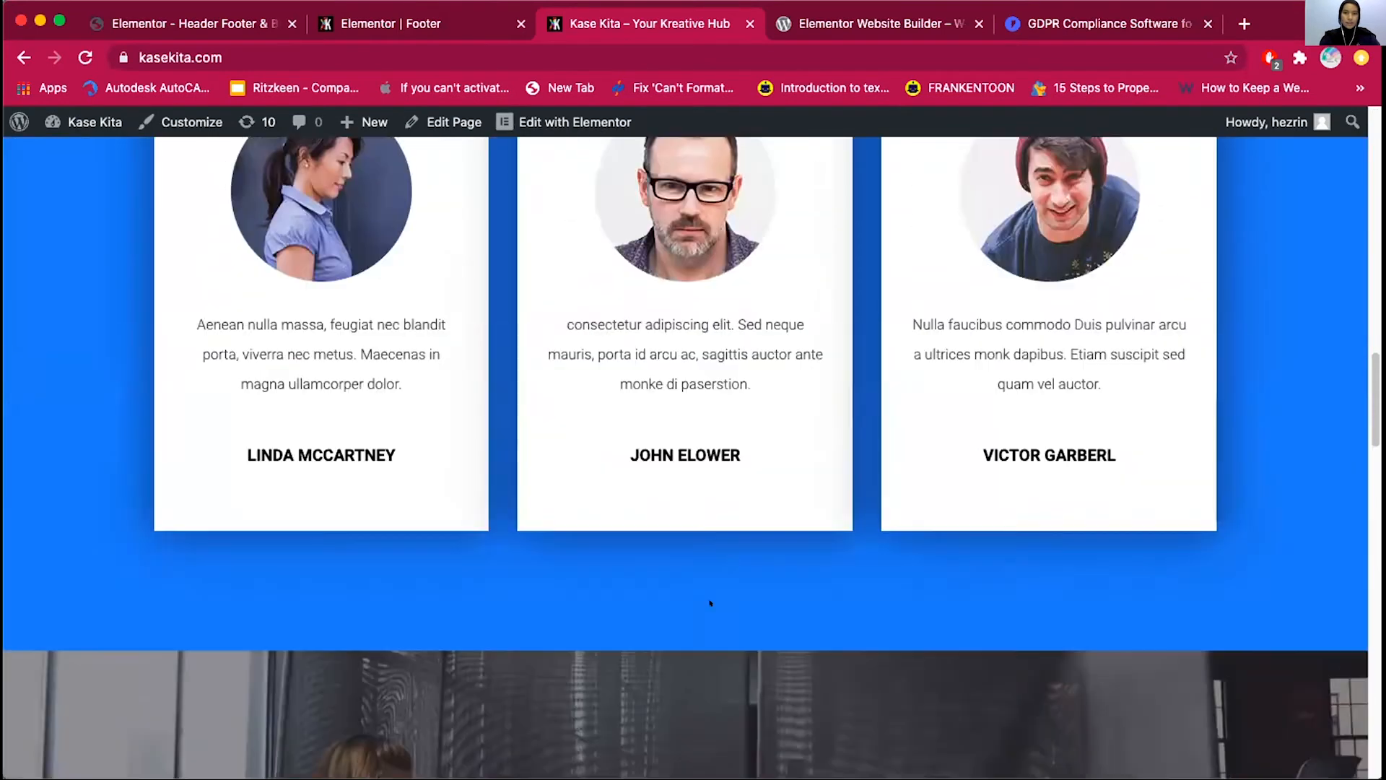
{"action": "scroll", "coordinate": [711, 602], "scroll_direction": "up", "scroll_amount": 15}
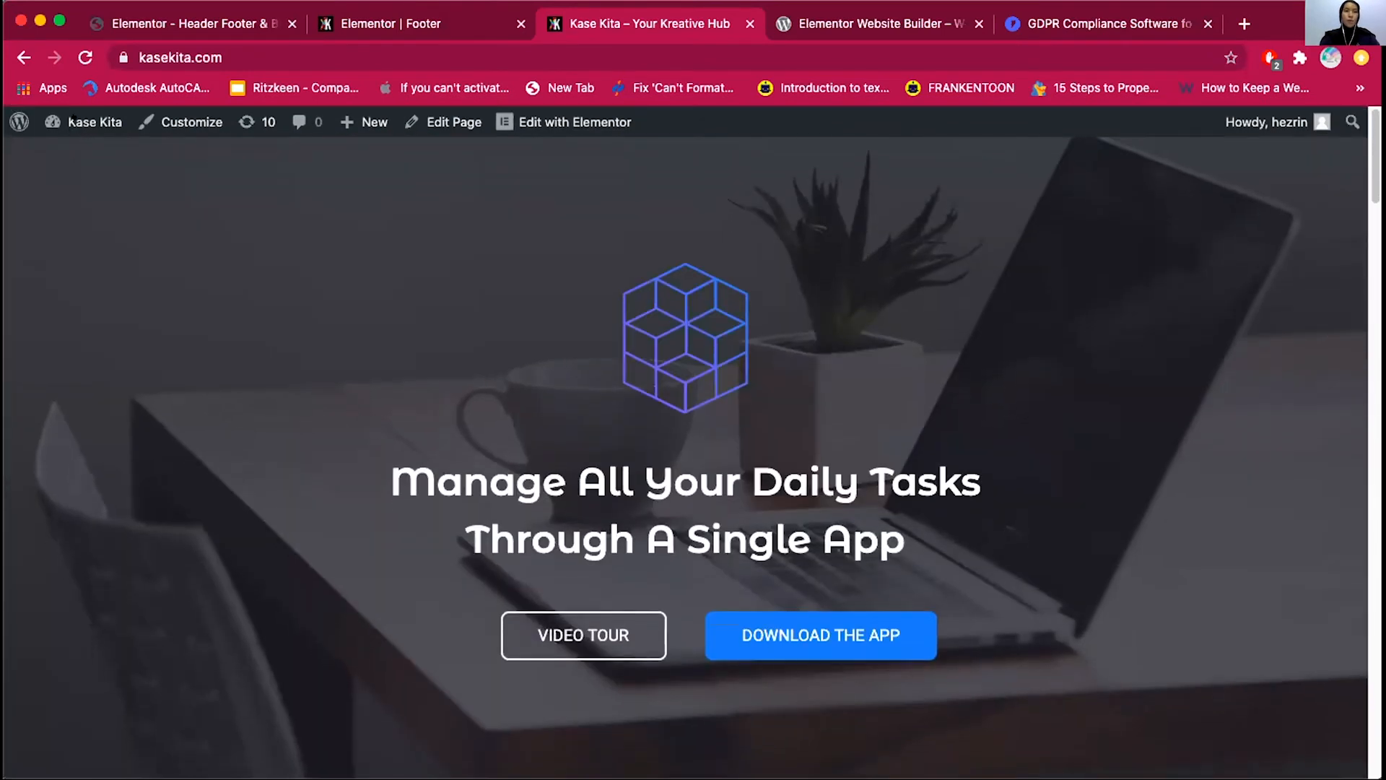
Open the site's WordPress dashboard, look over it, and return to the live homepage
{"action": "left_click", "coordinate": [74, 119]}
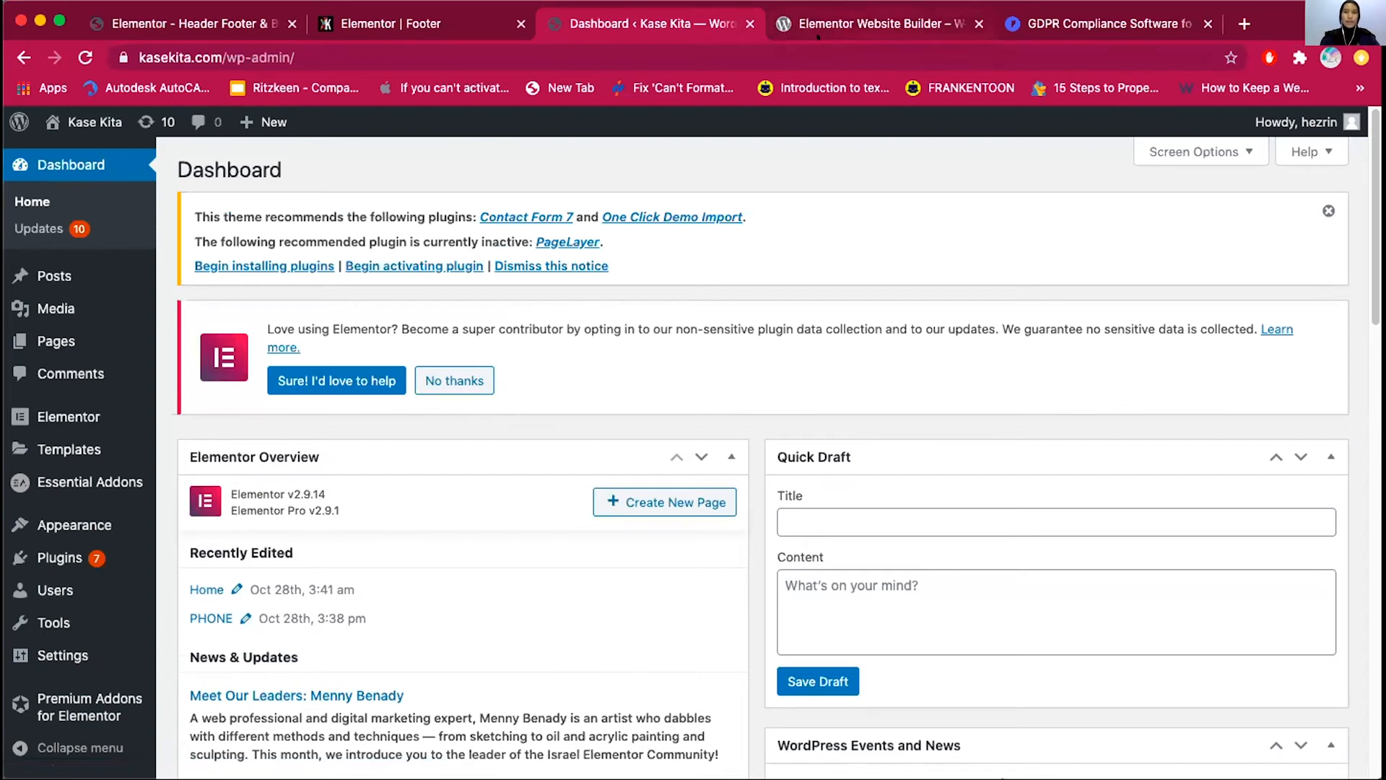
{"action": "left_click", "coordinate": [818, 33]}
{"action": "left_click", "coordinate": [635, 23]}
{"action": "scroll", "coordinate": [559, 267], "scroll_direction": "down", "scroll_amount": 3}
{"action": "scroll", "coordinate": [505, 361], "scroll_direction": "up", "scroll_amount": 3}
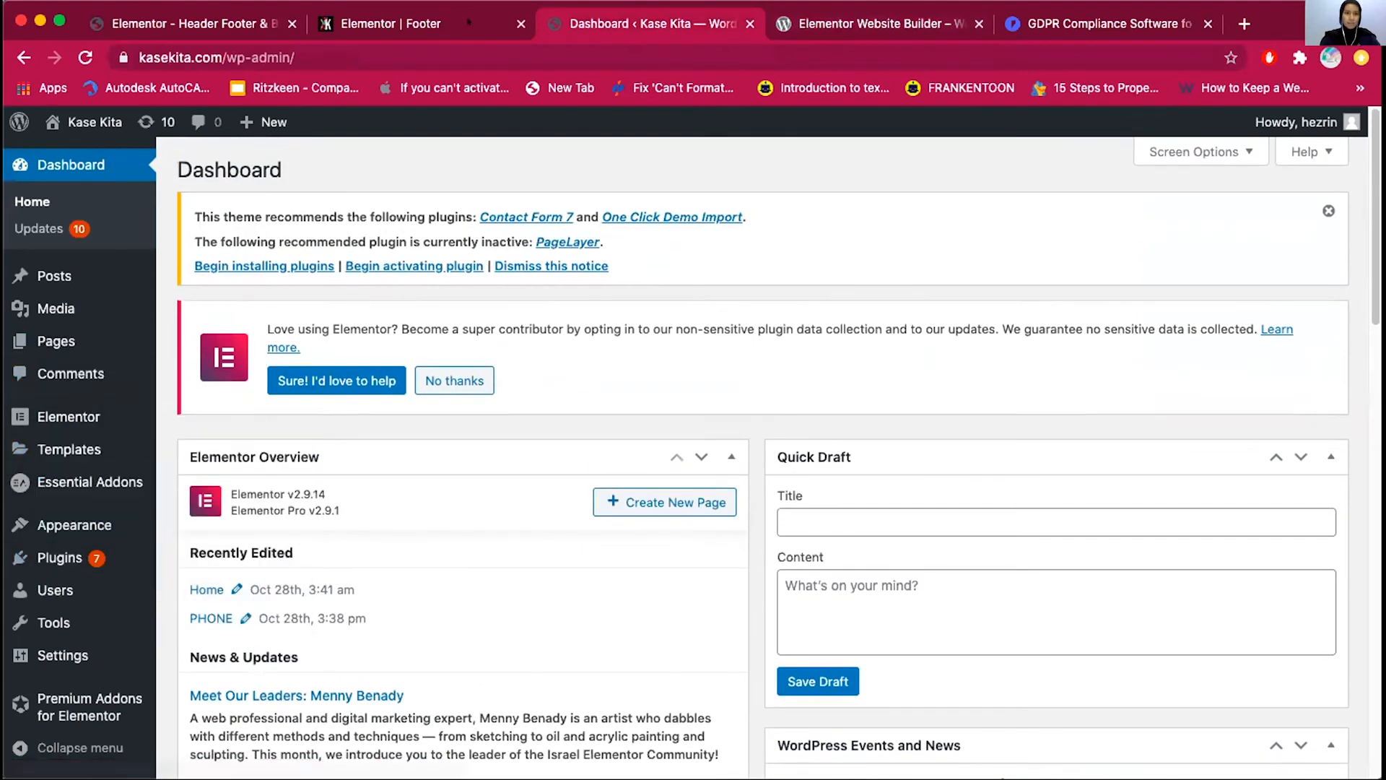
{"action": "left_click", "coordinate": [437, 24]}
{"action": "left_click", "coordinate": [650, 24]}
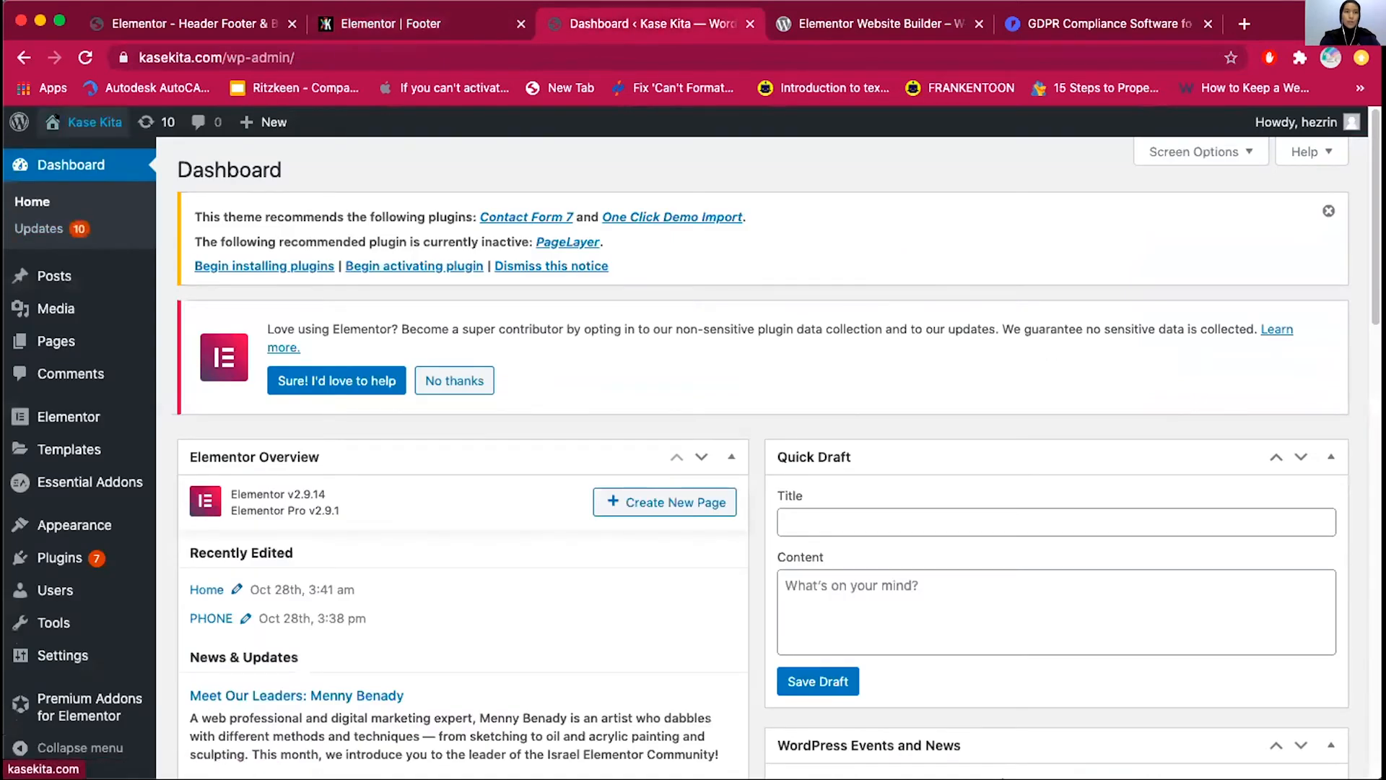
{"action": "left_click", "coordinate": [95, 122]}
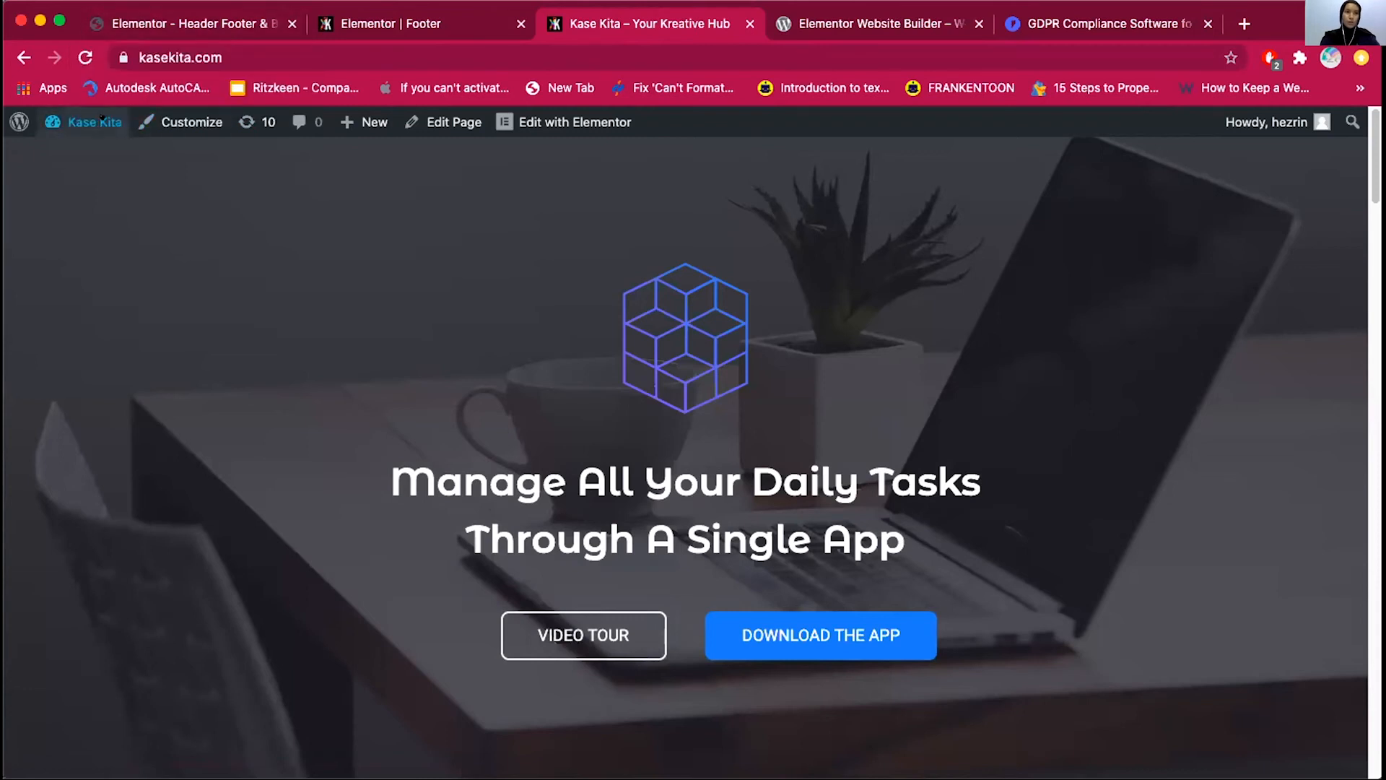
In the Customizer's Site Identity settings, replace the logo with the QŪEST image from the media library using the default crop, and publish
{"action": "mouse_move", "coordinate": [102, 119]}
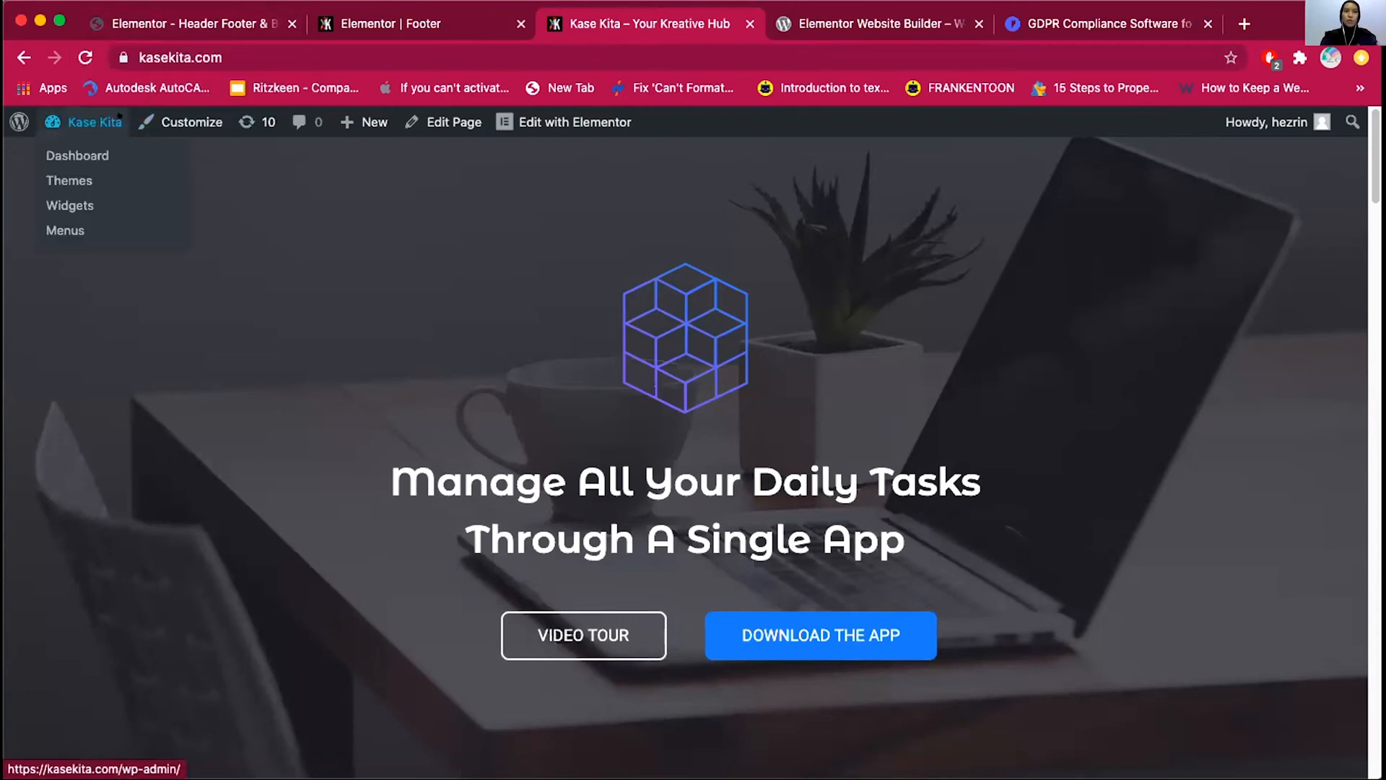
{"action": "left_click", "coordinate": [189, 122]}
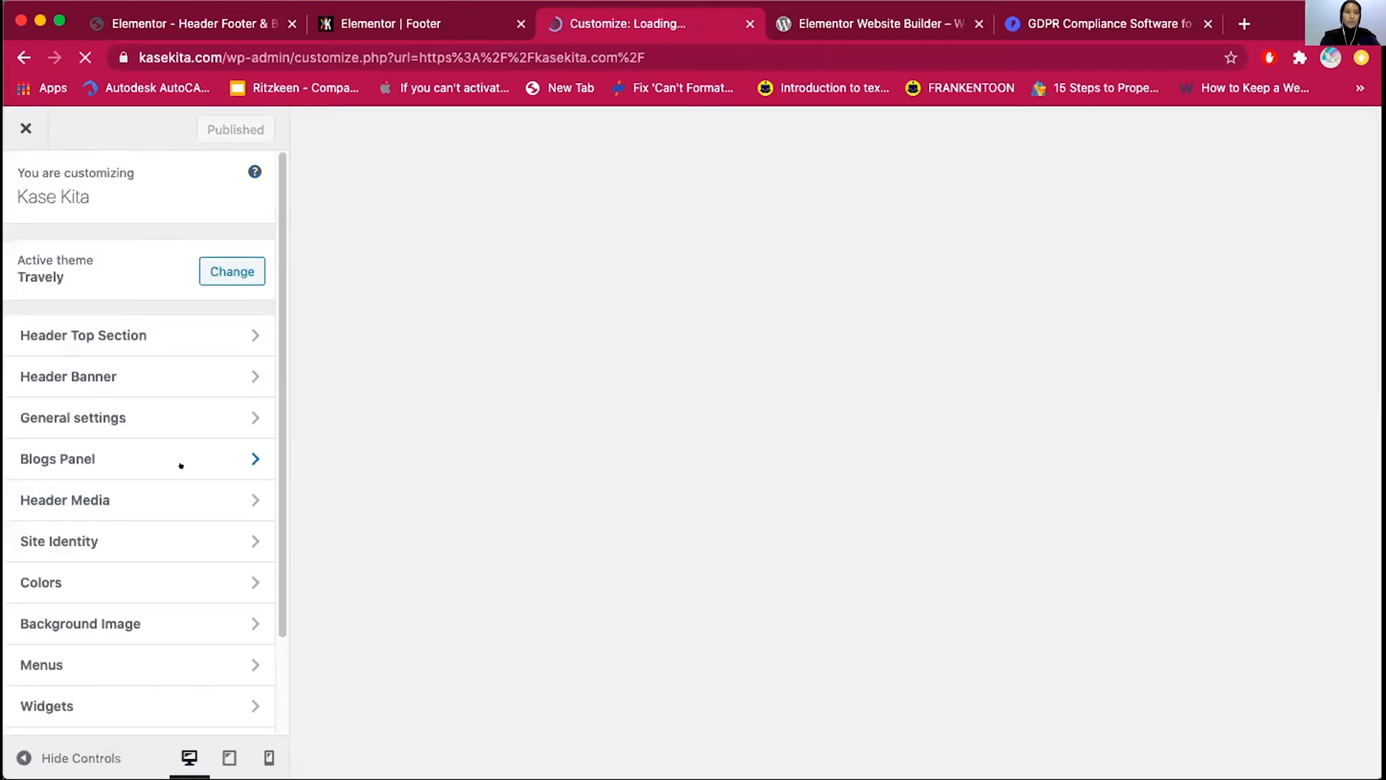
{"action": "scroll", "coordinate": [180, 464], "scroll_direction": "down", "scroll_amount": 2}
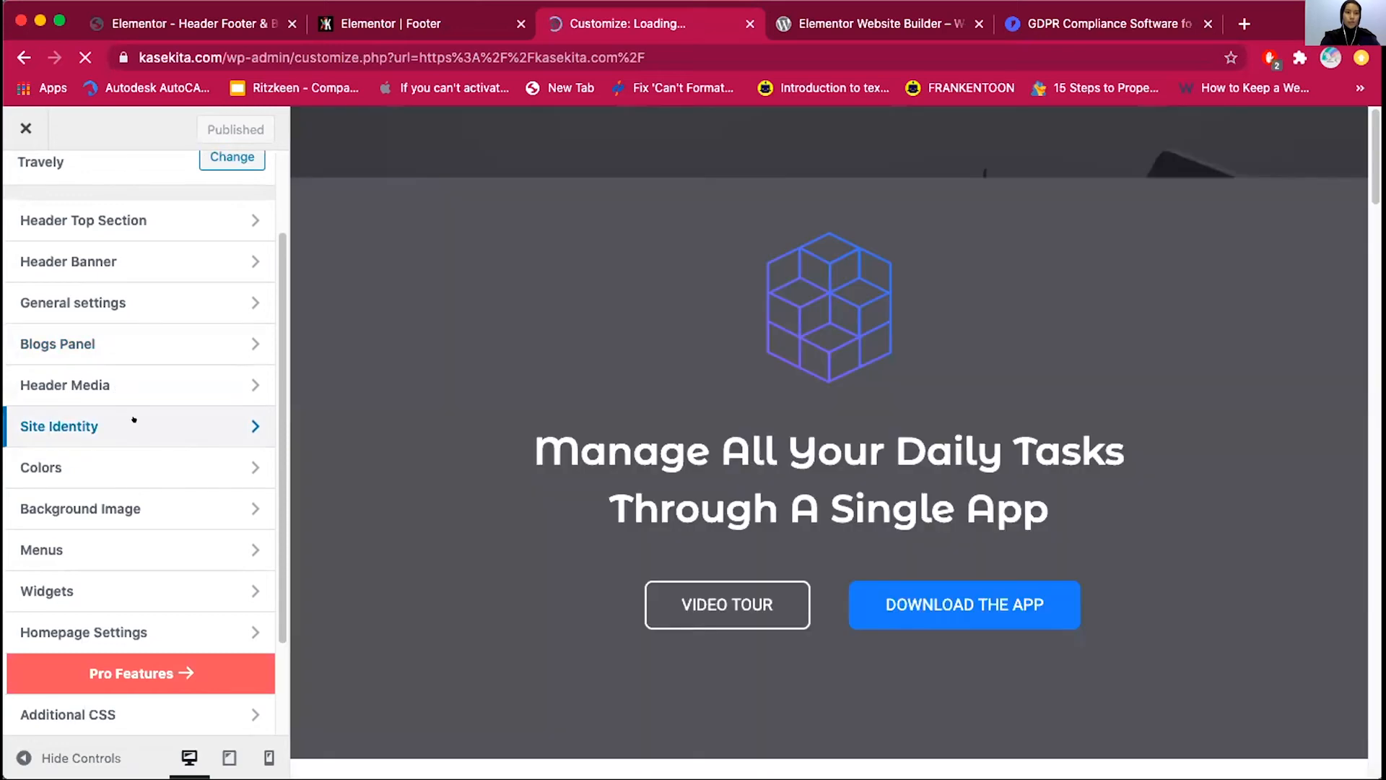
{"action": "left_click", "coordinate": [134, 419]}
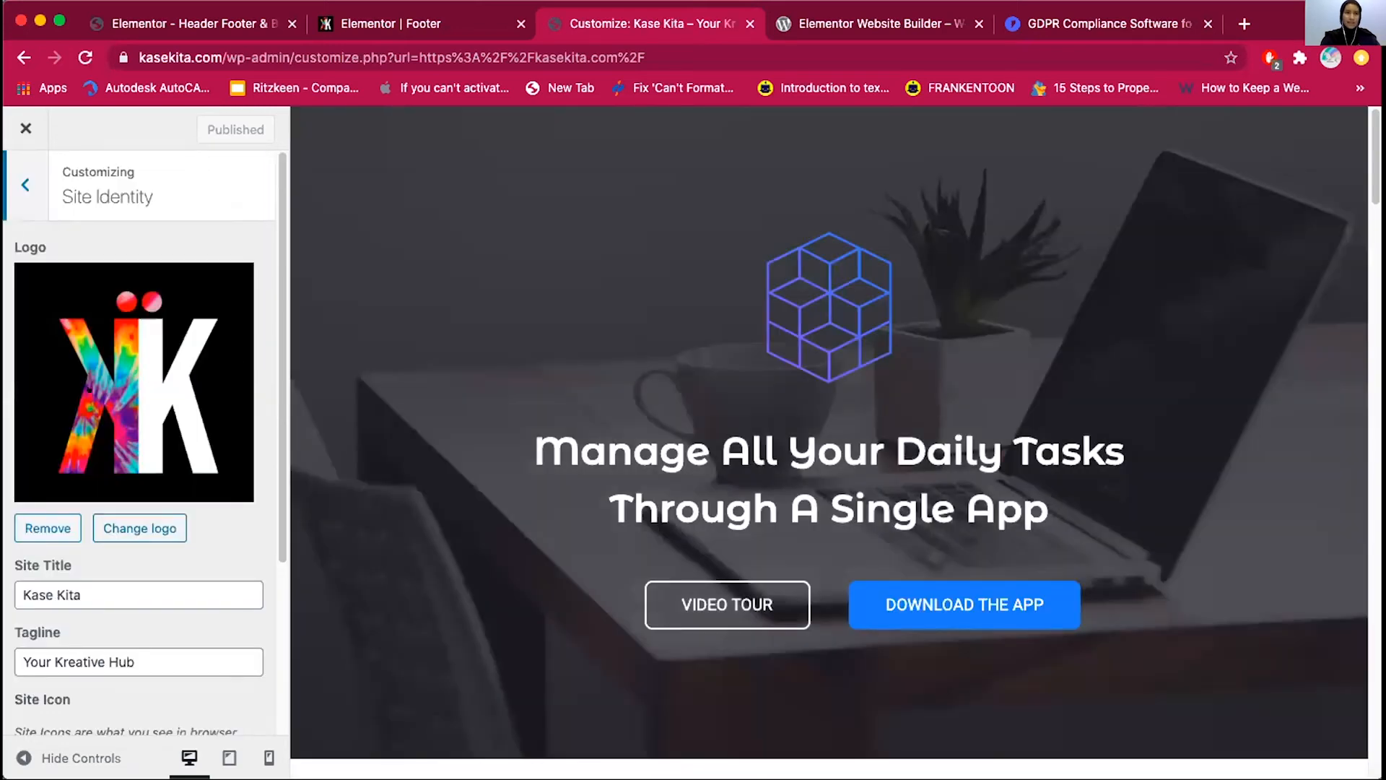
{"action": "left_click", "coordinate": [139, 527]}
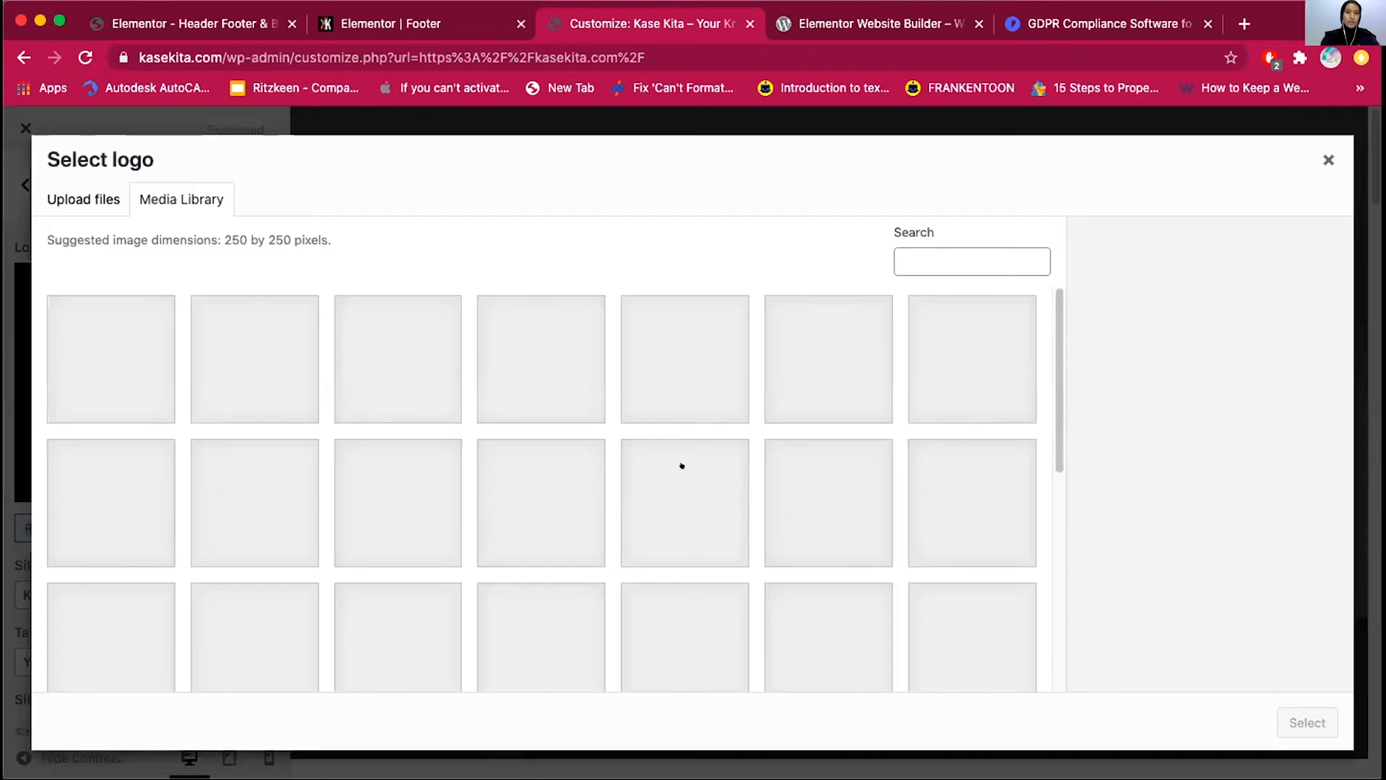
{"action": "left_click", "coordinate": [882, 342]}
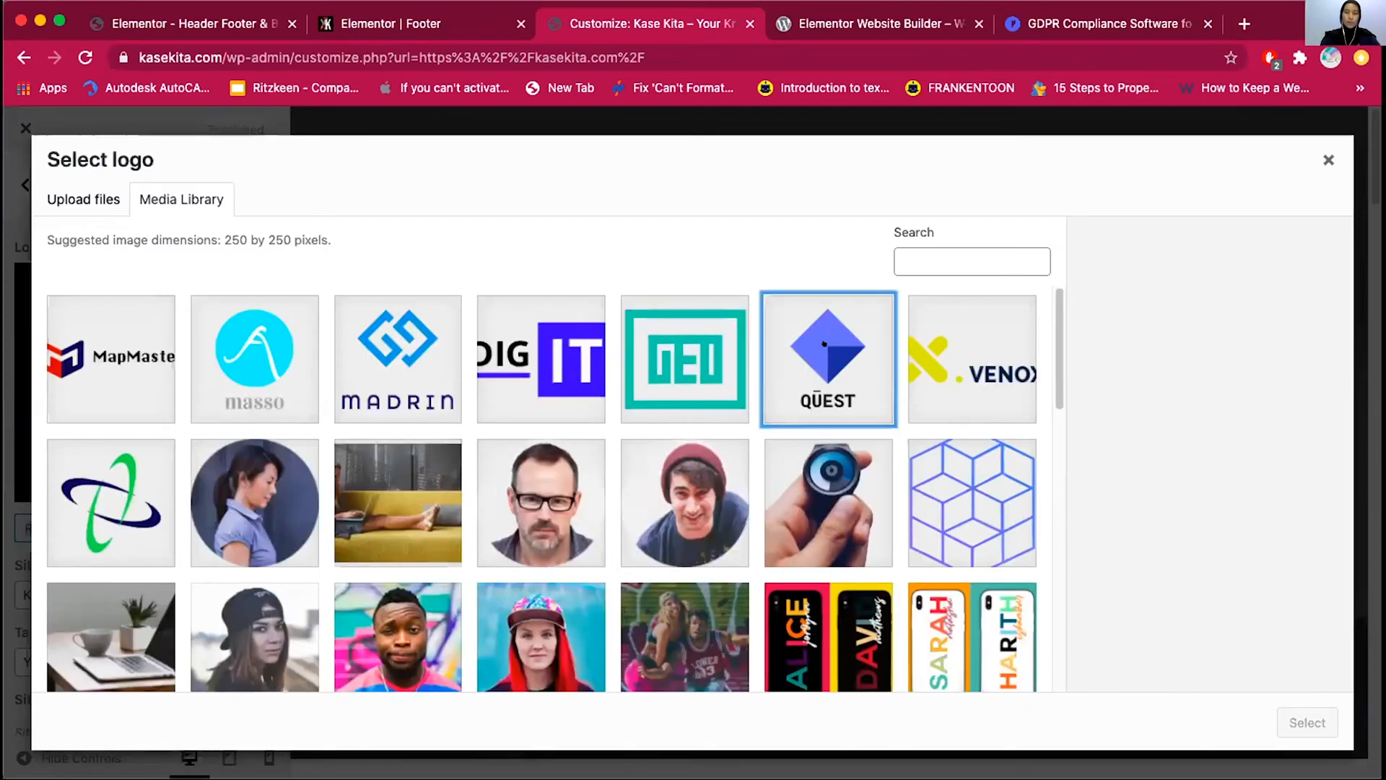
{"action": "left_click", "coordinate": [1304, 721]}
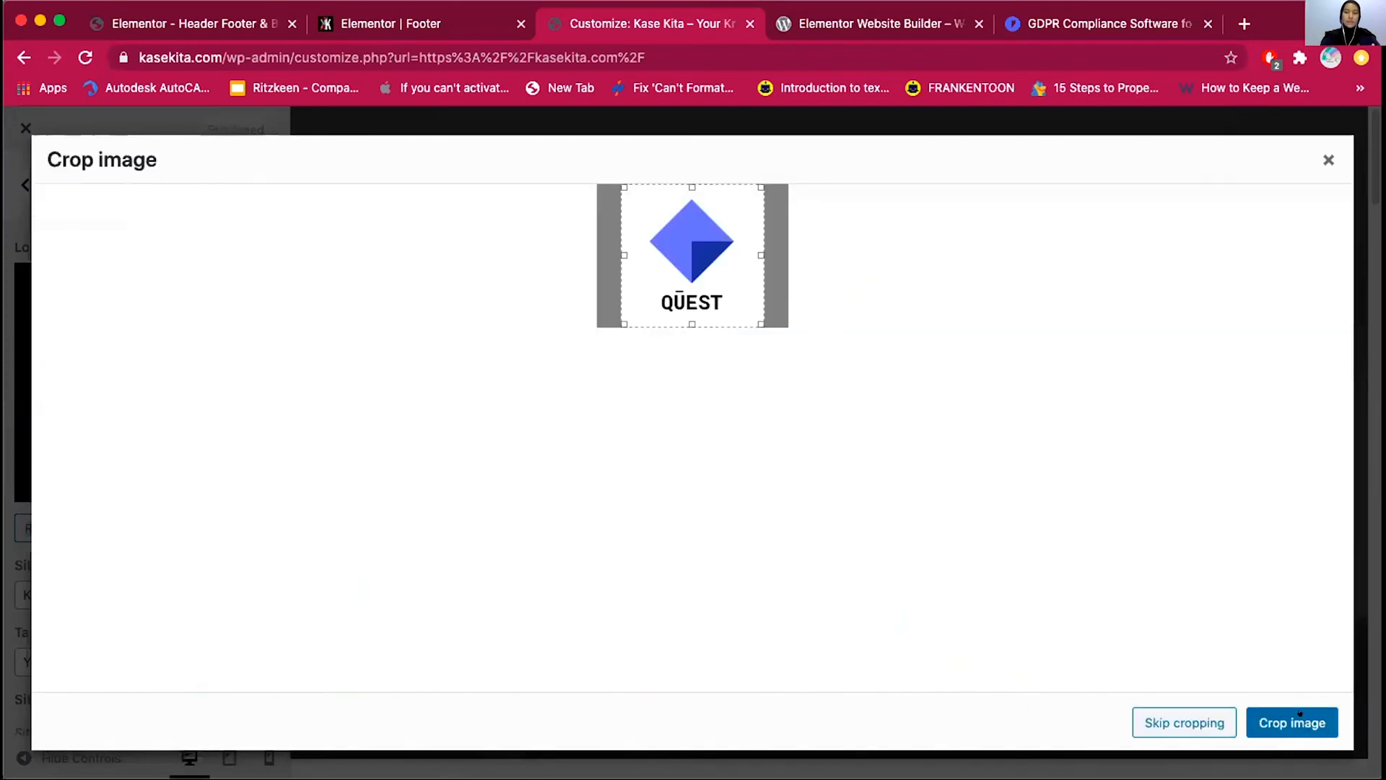
{"action": "left_click", "coordinate": [1308, 718]}
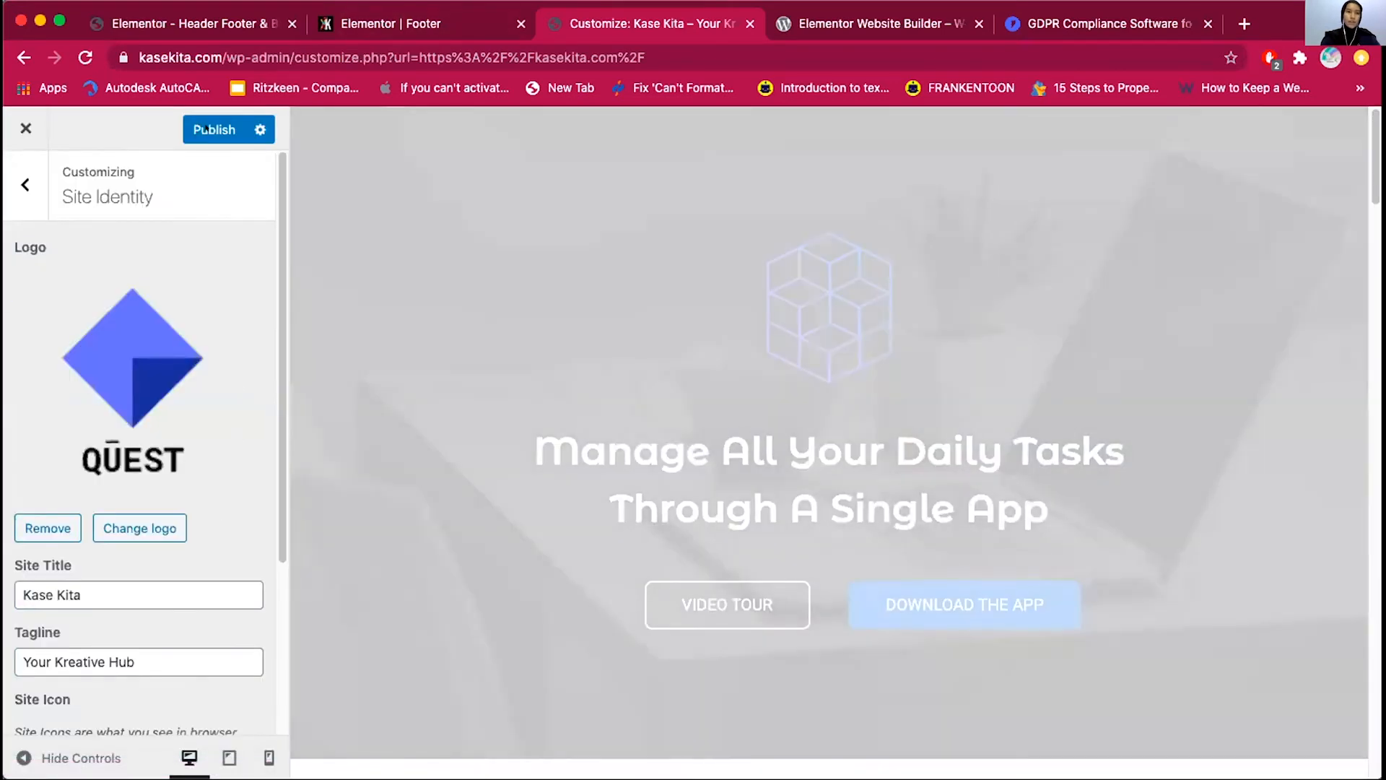
{"action": "left_click", "coordinate": [206, 127]}
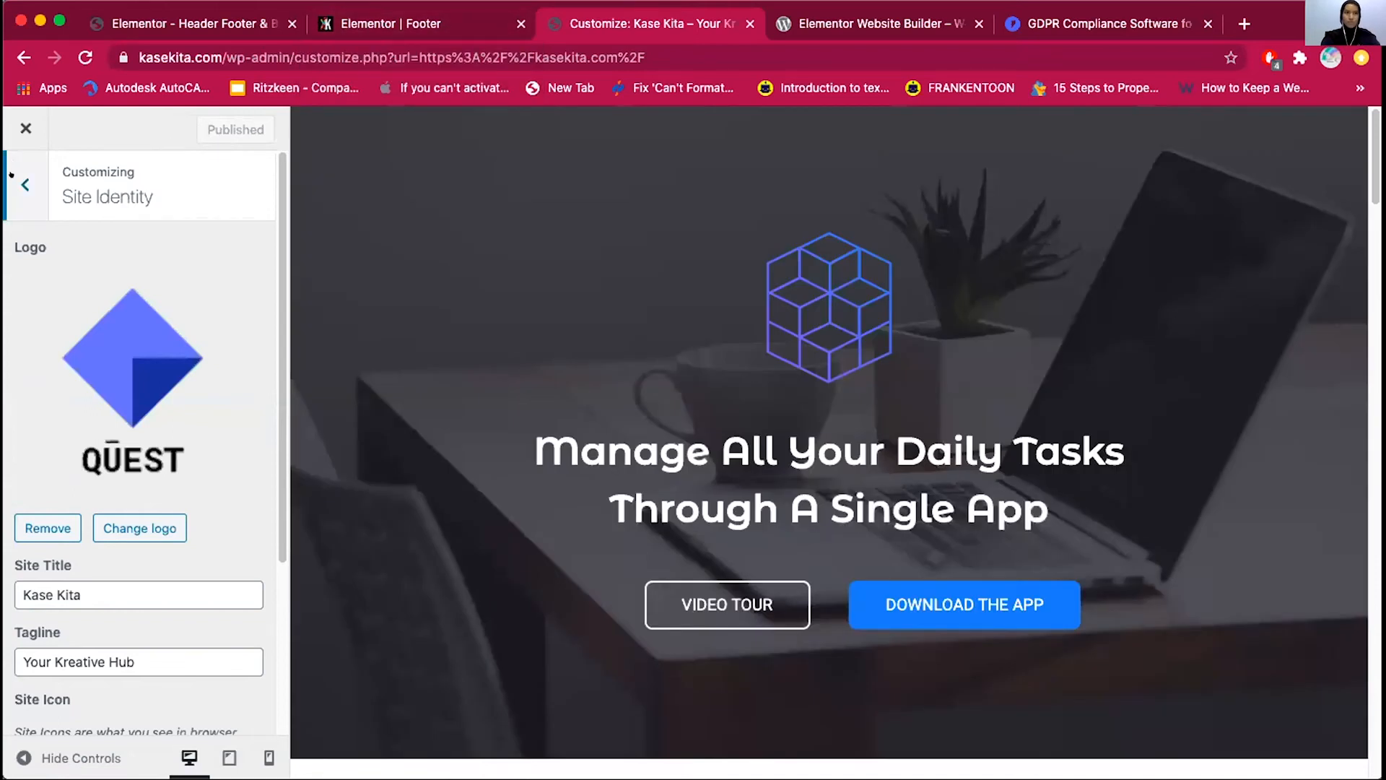
Close the Customizer and look over the live homepage down to the Technology section and back up
{"action": "left_click", "coordinate": [11, 174]}
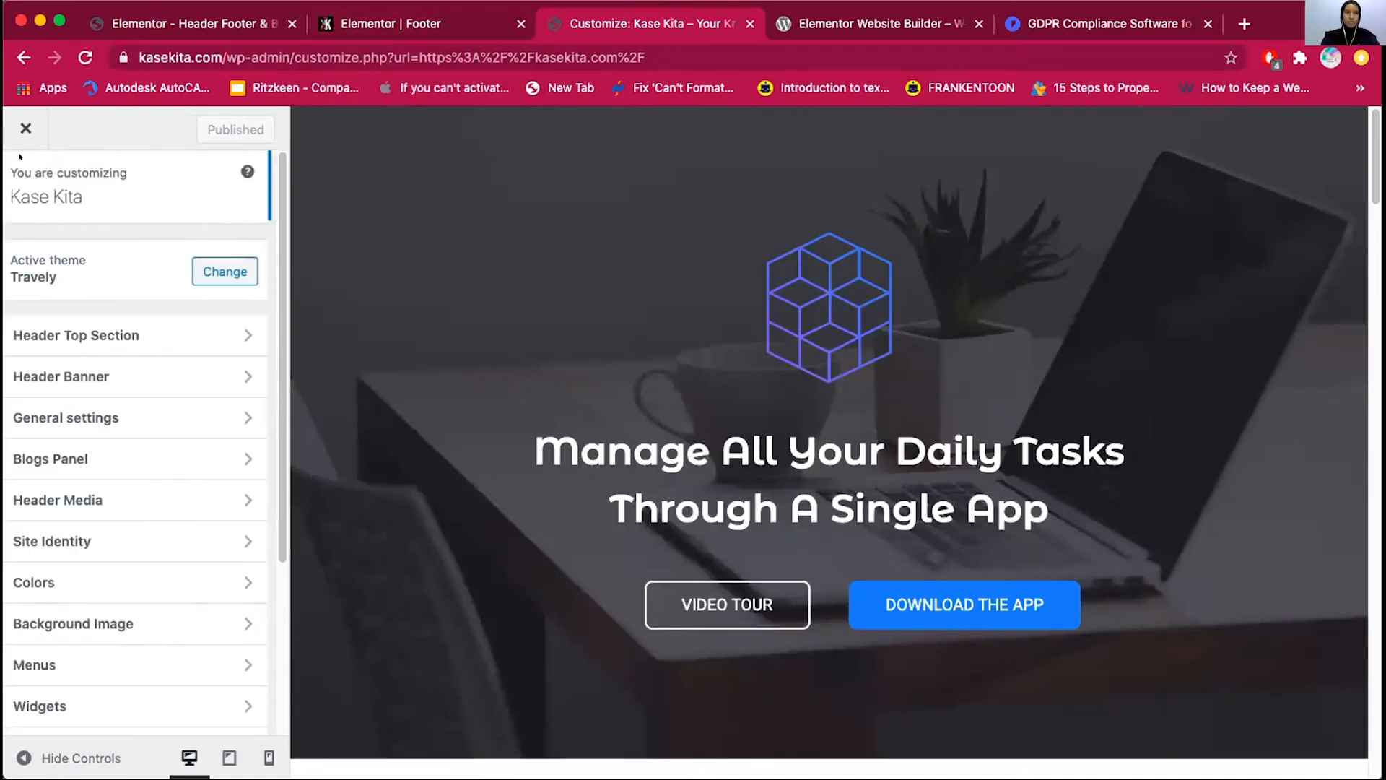
{"action": "left_click", "coordinate": [8, 127]}
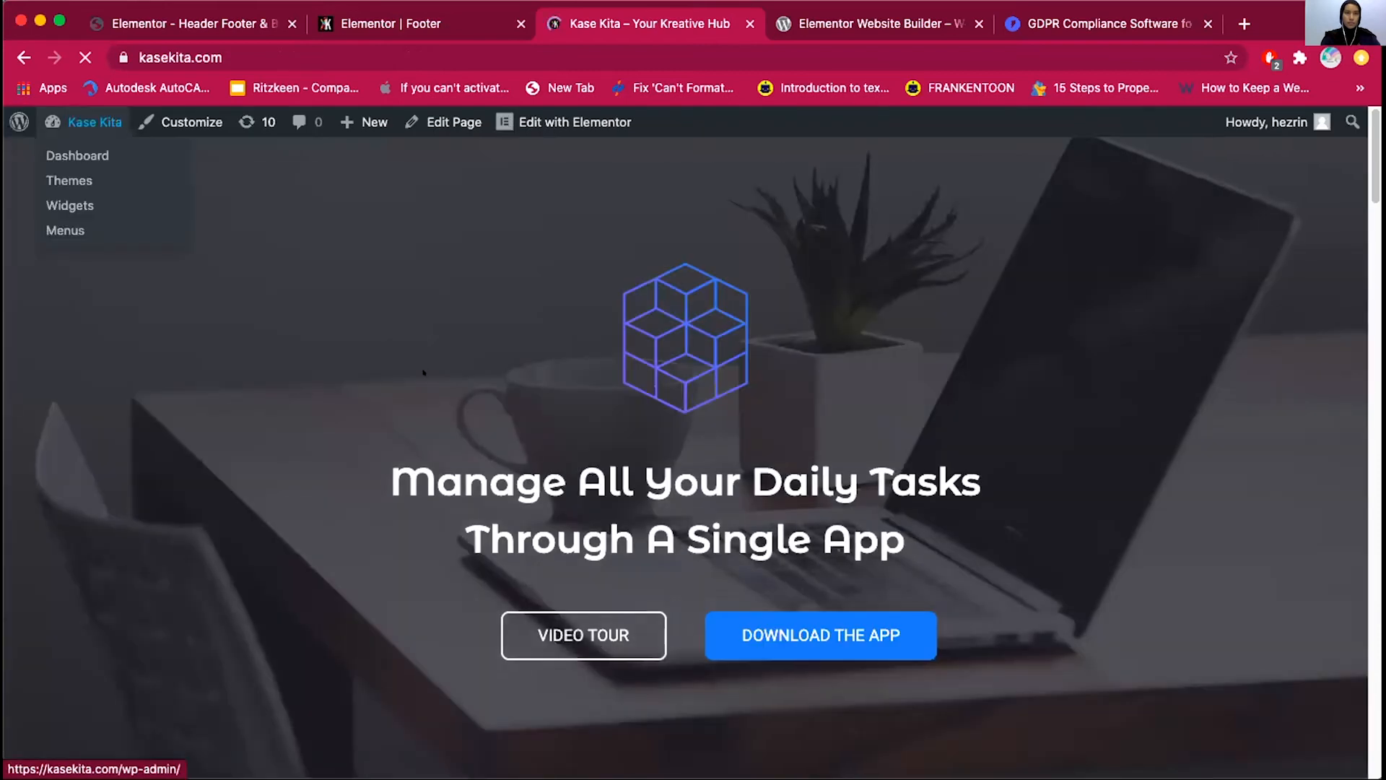
{"action": "scroll", "coordinate": [424, 372], "scroll_direction": "down", "scroll_amount": 15}
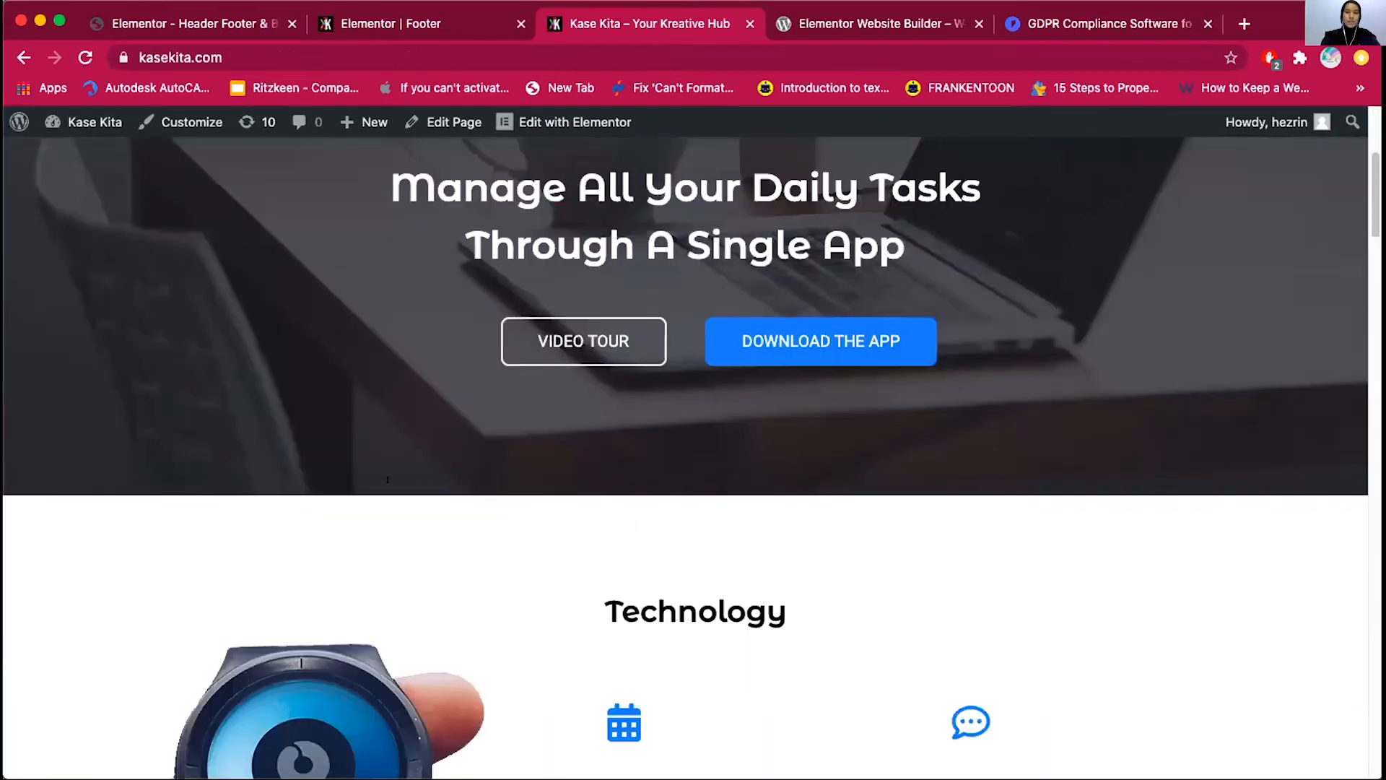
{"action": "scroll", "coordinate": [388, 482], "scroll_direction": "down", "scroll_amount": 10}
{"action": "scroll", "coordinate": [387, 477], "scroll_direction": "up", "scroll_amount": 15}
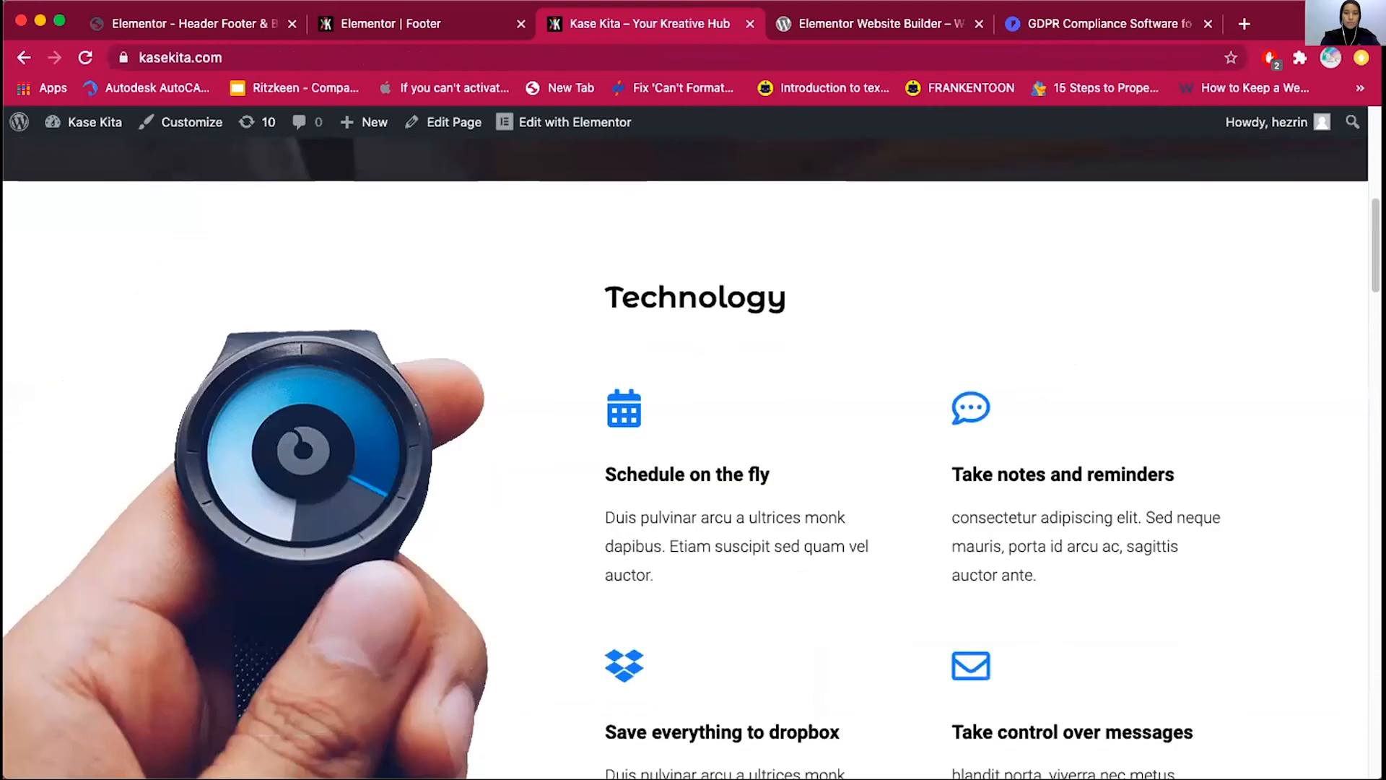
{"action": "scroll", "coordinate": [330, 159], "scroll_direction": "up", "scroll_amount": 10}
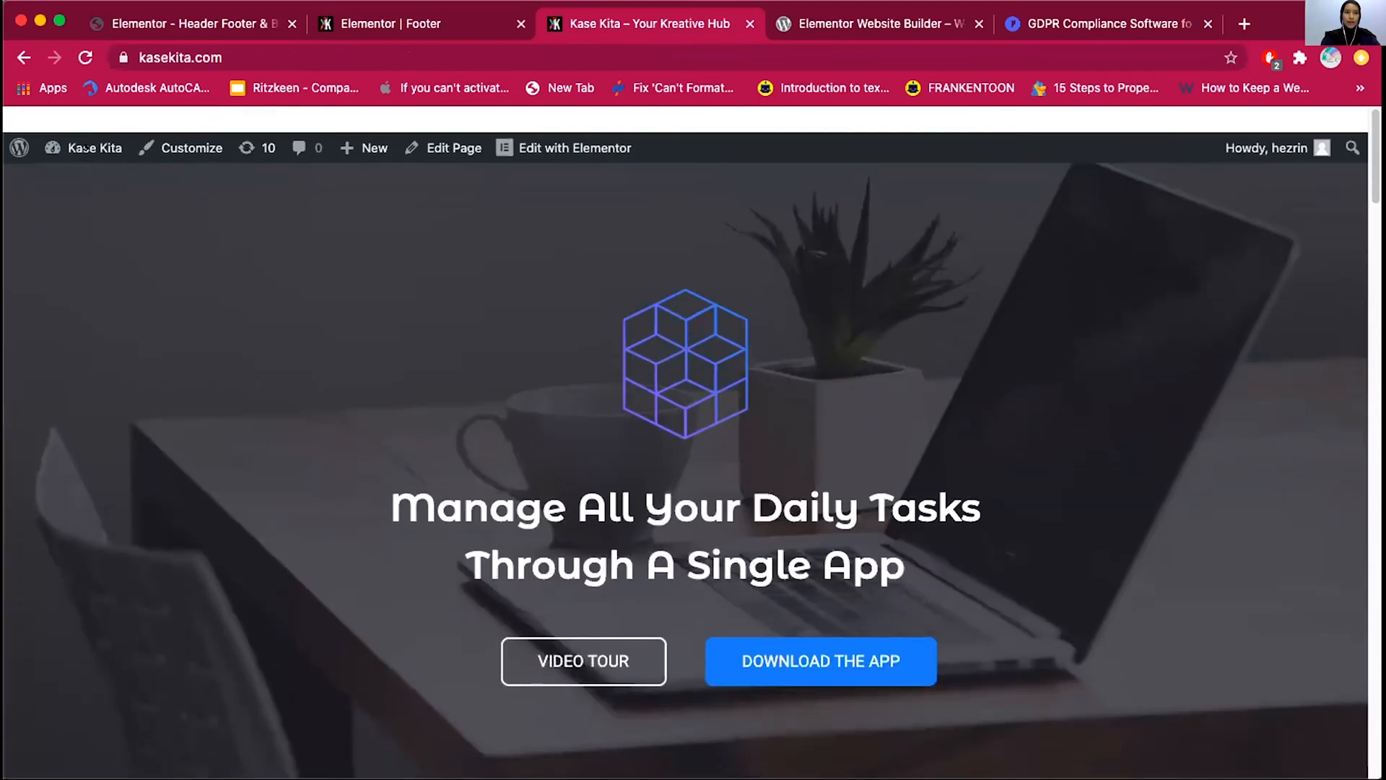
Go to the dashboard's page for adding new plugins and search for "smush"
{"action": "left_click", "coordinate": [87, 121]}
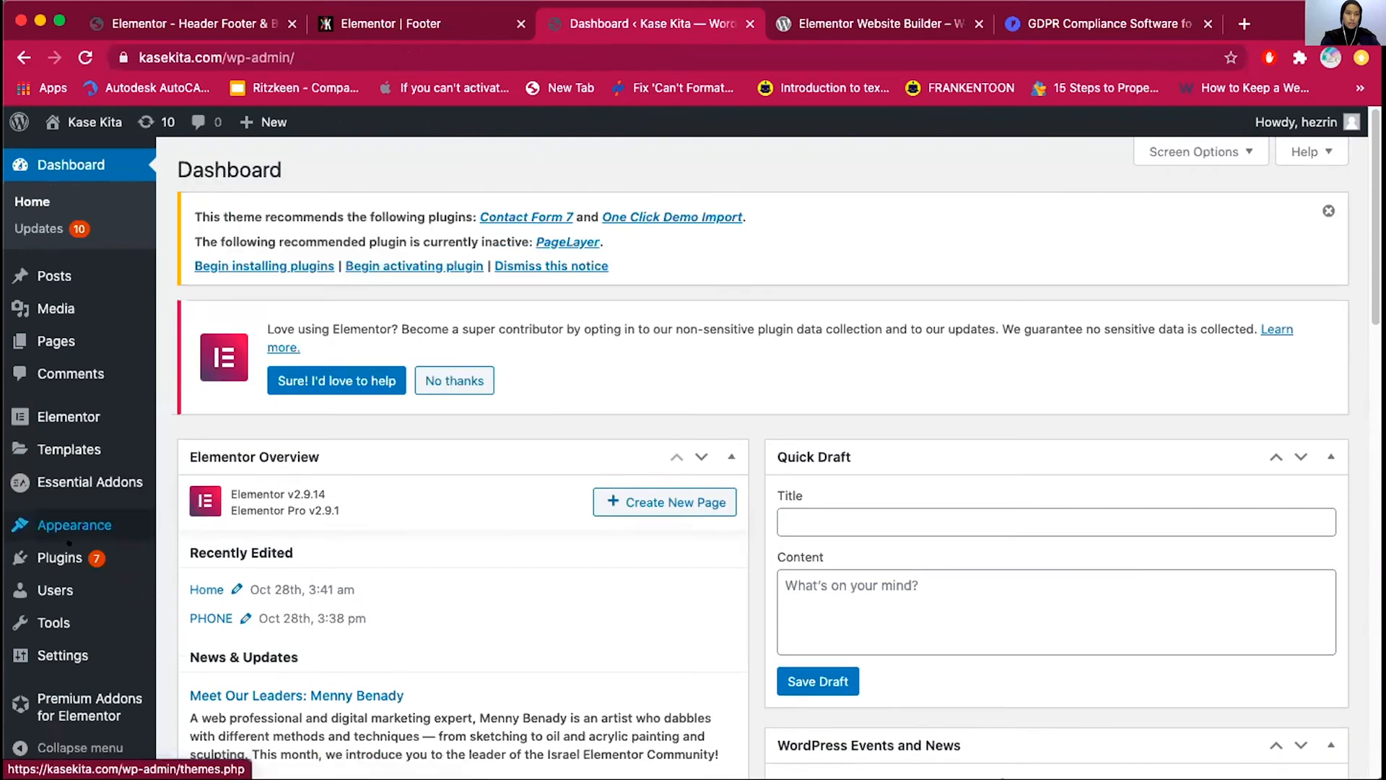
{"action": "left_click", "coordinate": [68, 545]}
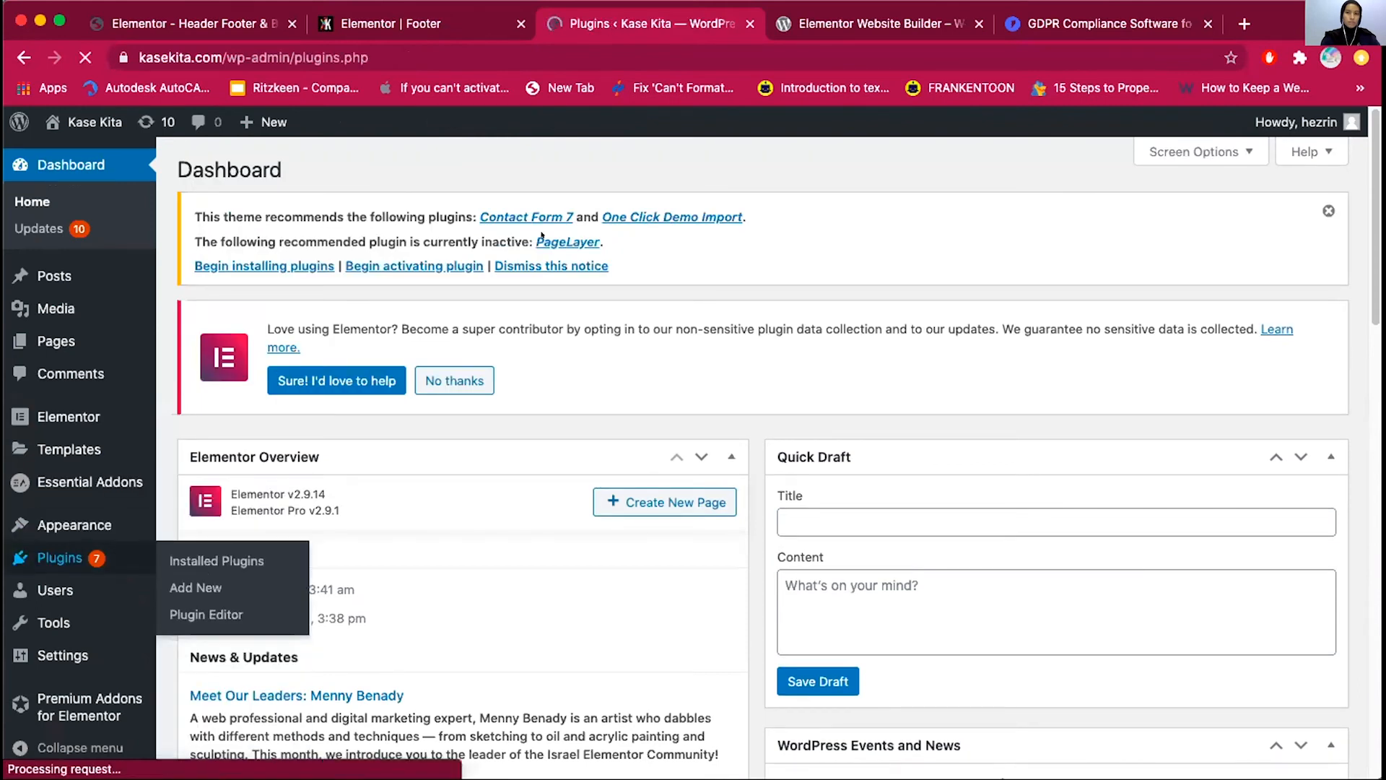
{"action": "left_click", "coordinate": [288, 169]}
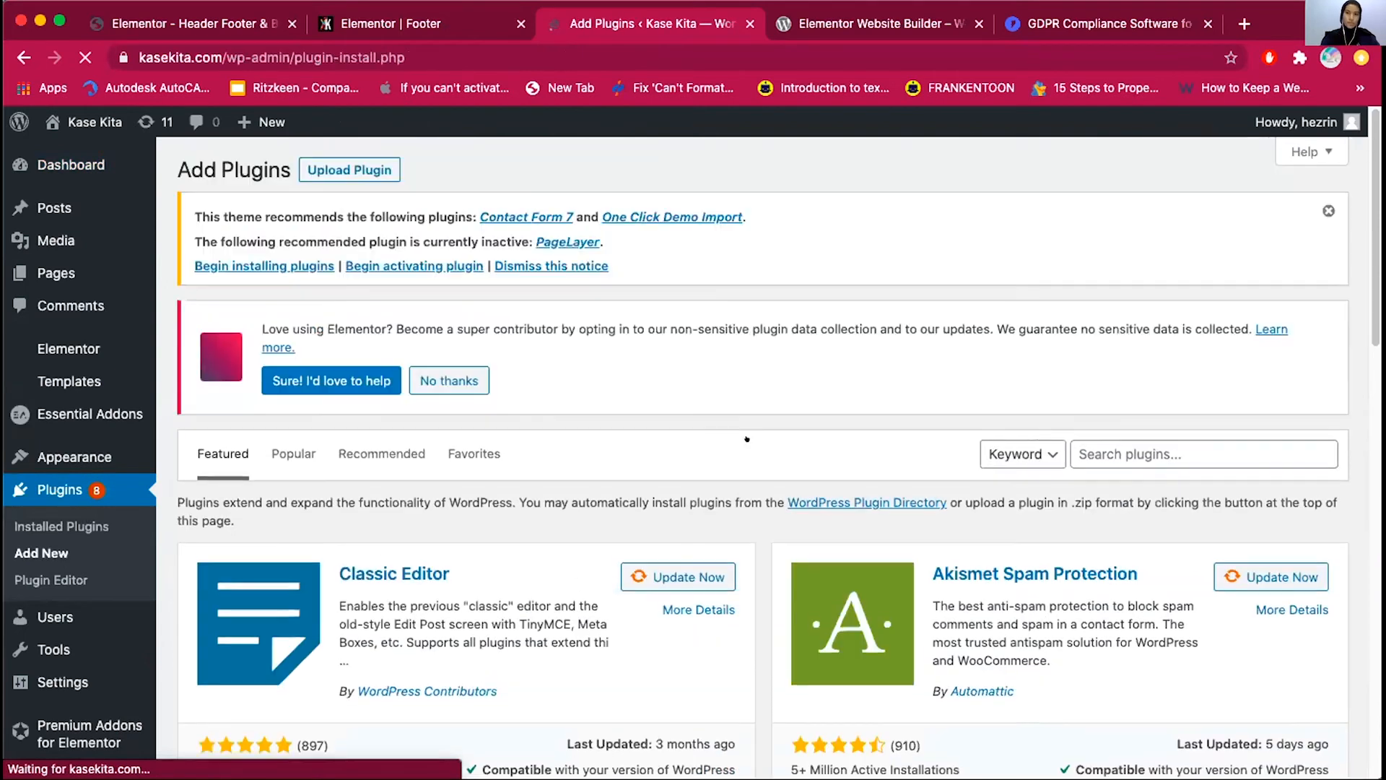
{"action": "left_click", "coordinate": [1142, 452]}
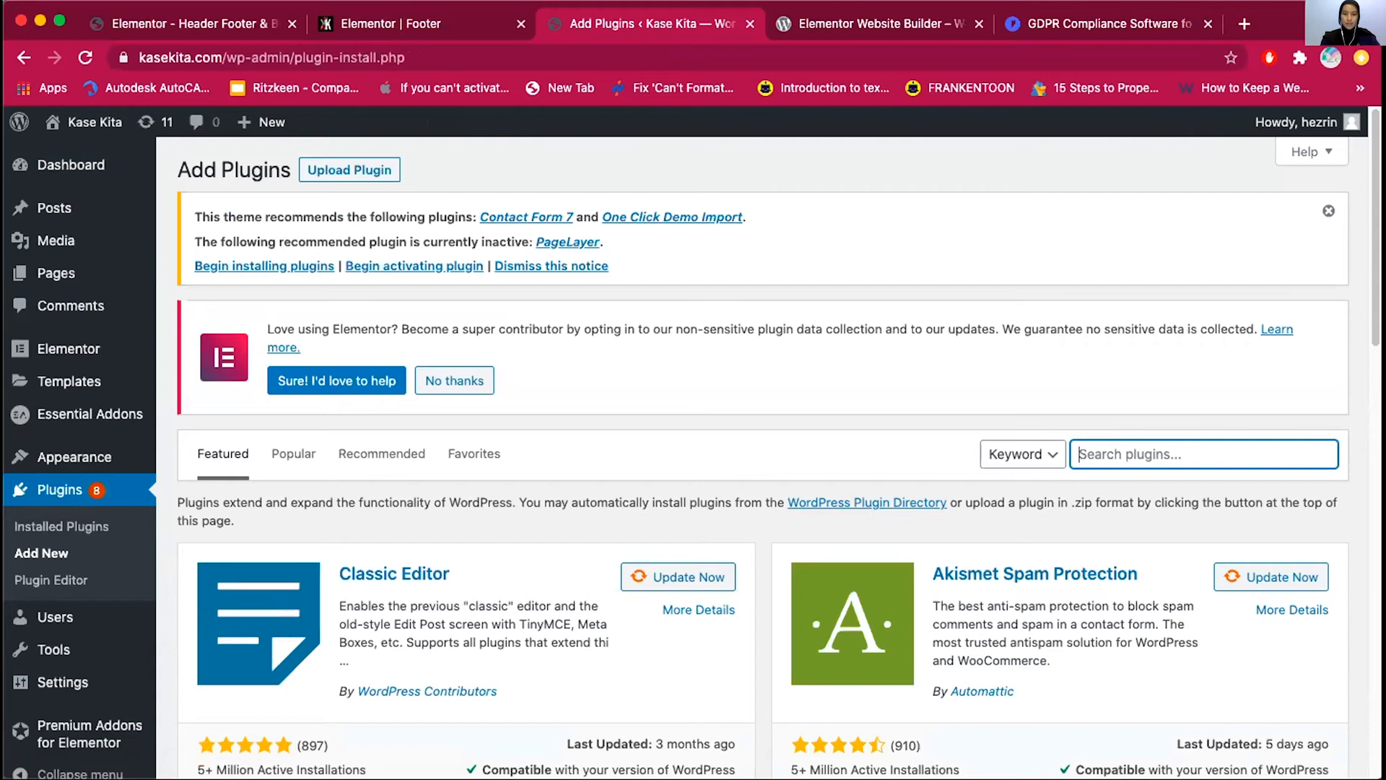
{"action": "left_click", "coordinate": [772, 755]}
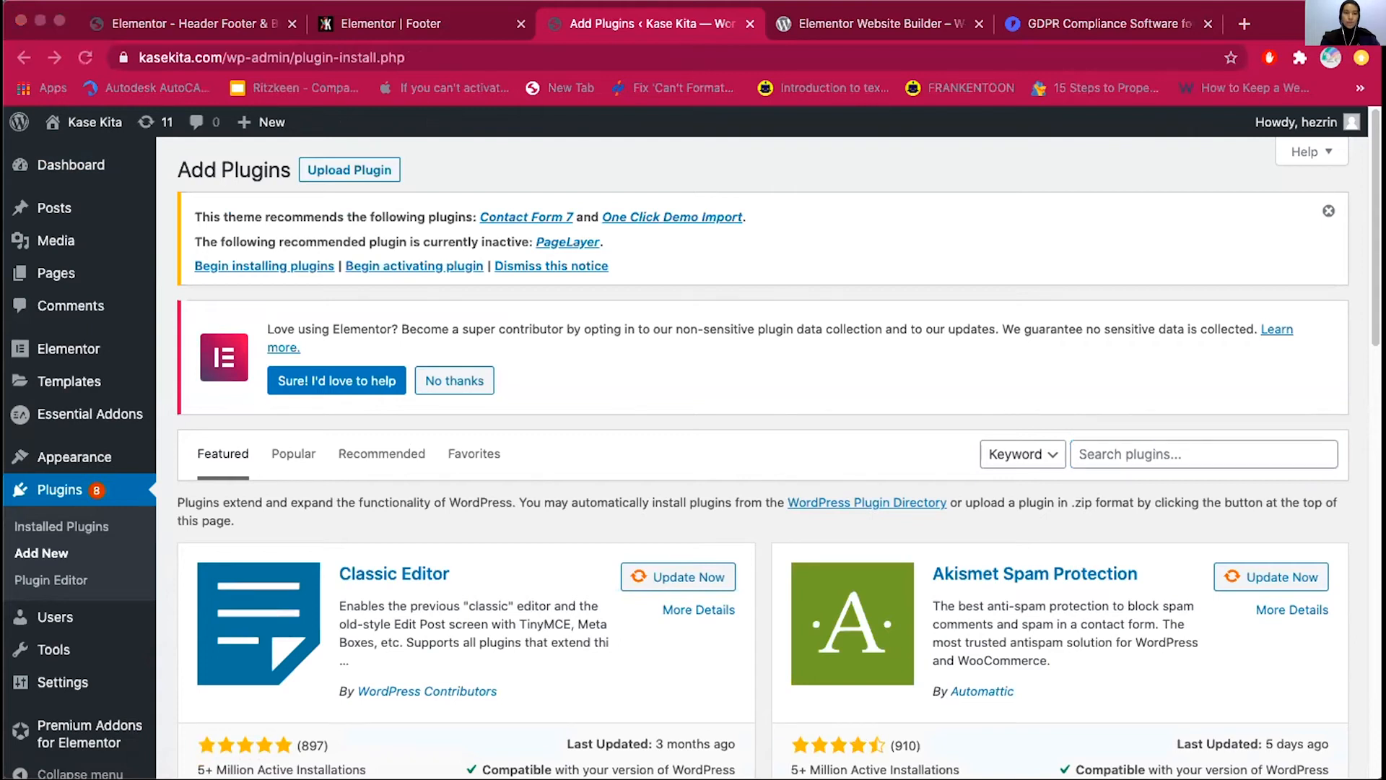
{"action": "left_click", "coordinate": [1184, 454]}
{"action": "type", "text": "smush"}
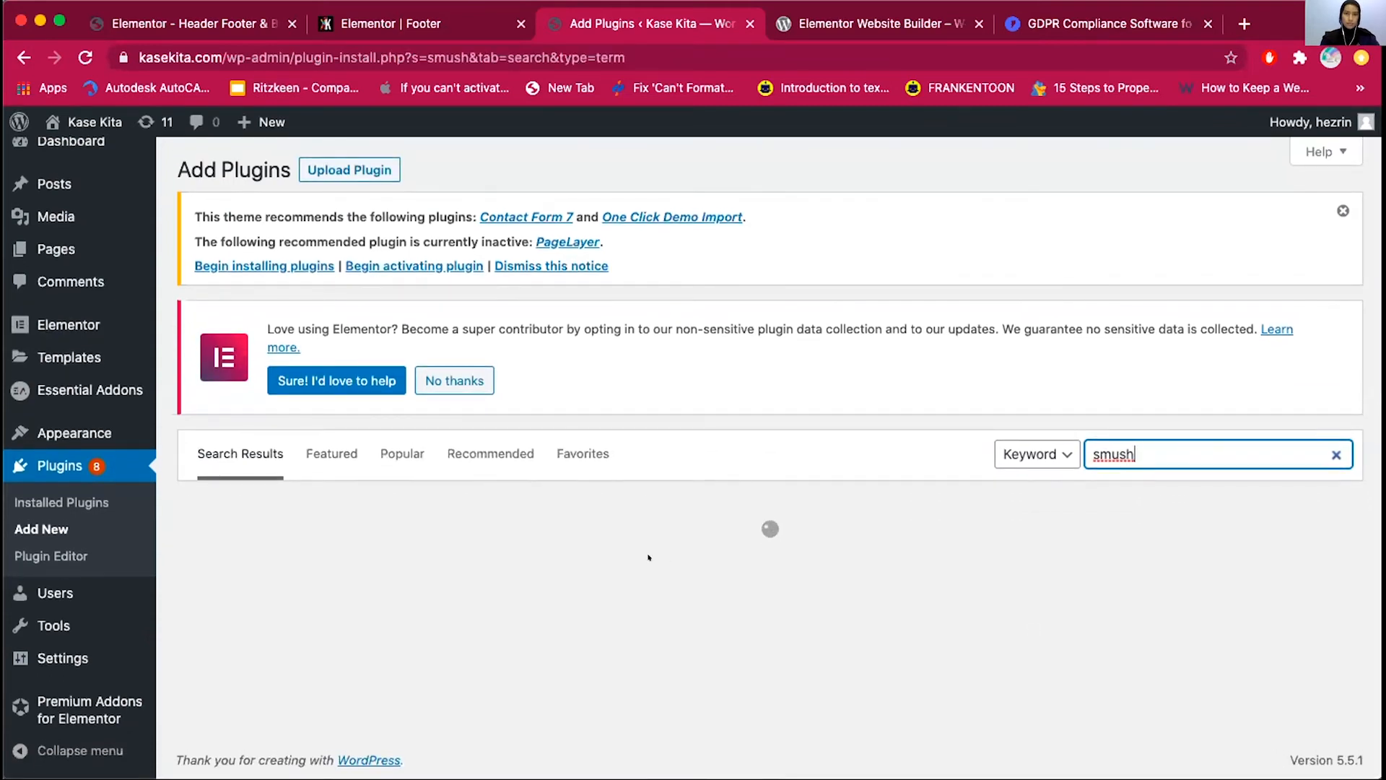
Install and activate the Smush – Lazy Load Images, Optimize & Compress Images plugin
{"action": "scroll", "coordinate": [678, 477], "scroll_direction": "down", "scroll_amount": 3}
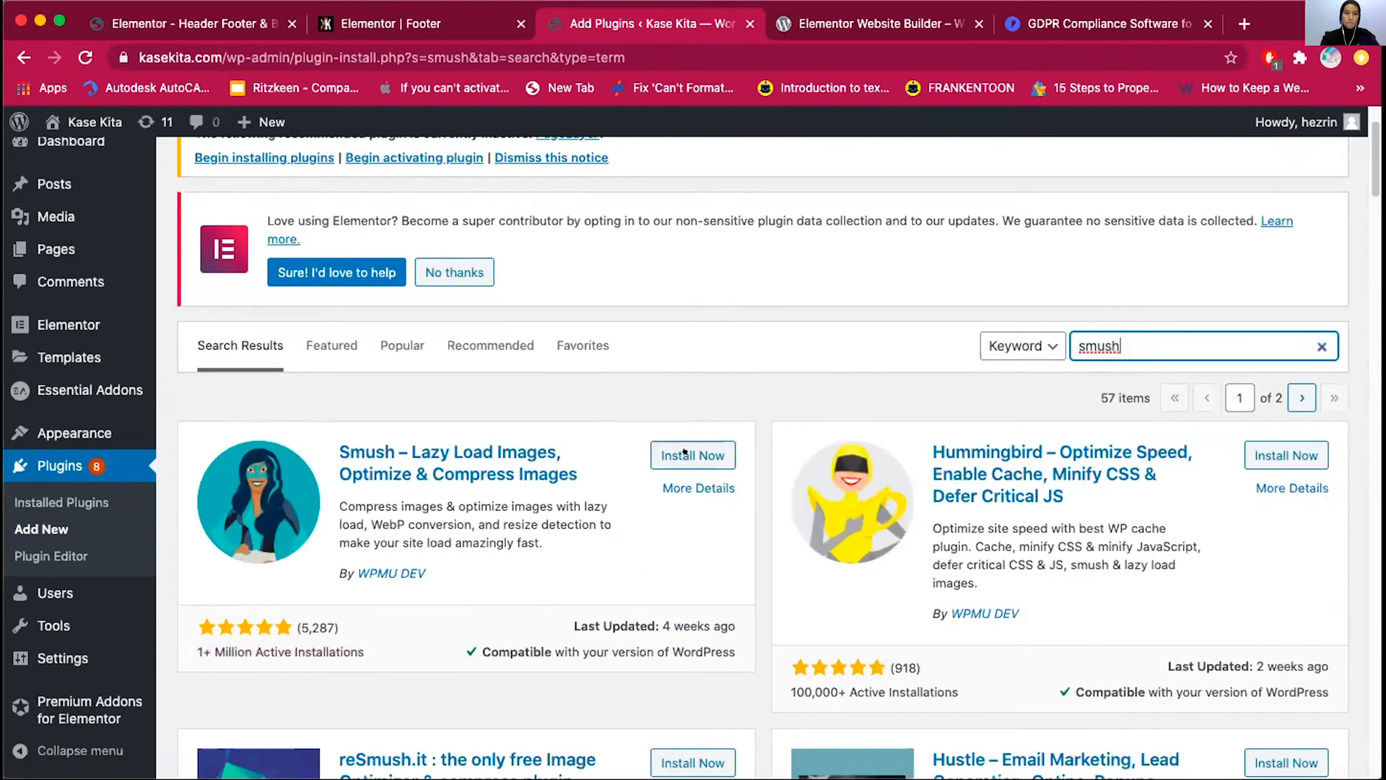
{"action": "left_click", "coordinate": [684, 453]}
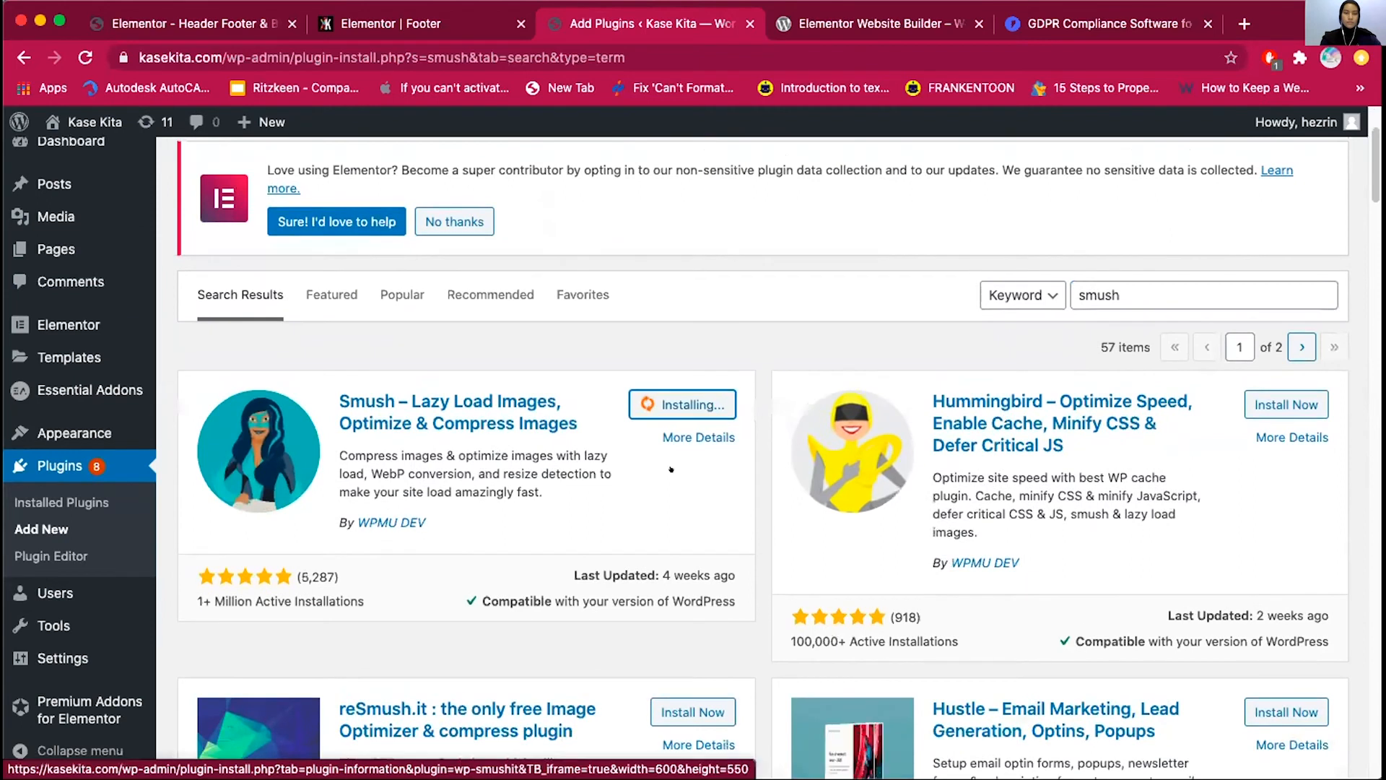
{"action": "scroll", "coordinate": [670, 436], "scroll_direction": "down", "scroll_amount": 3}
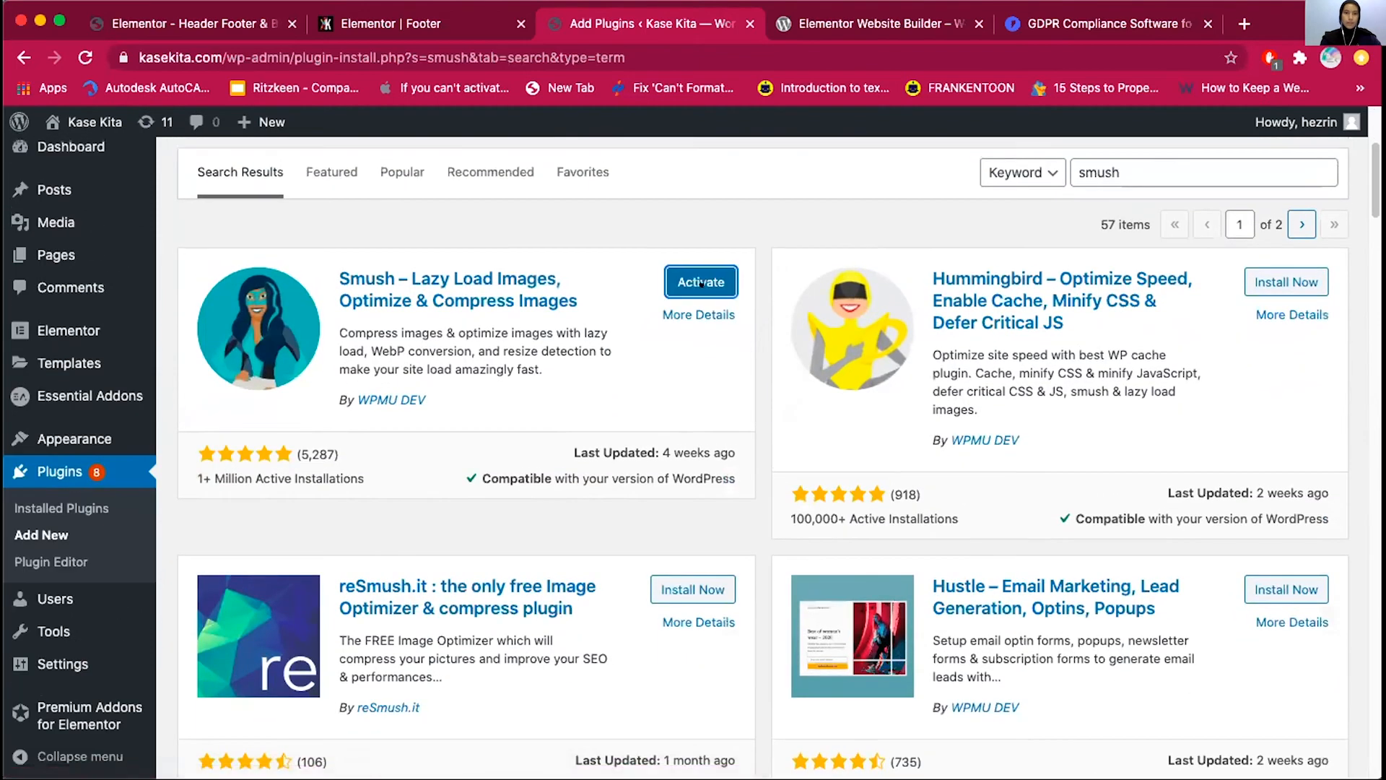
{"action": "left_click", "coordinate": [686, 285]}
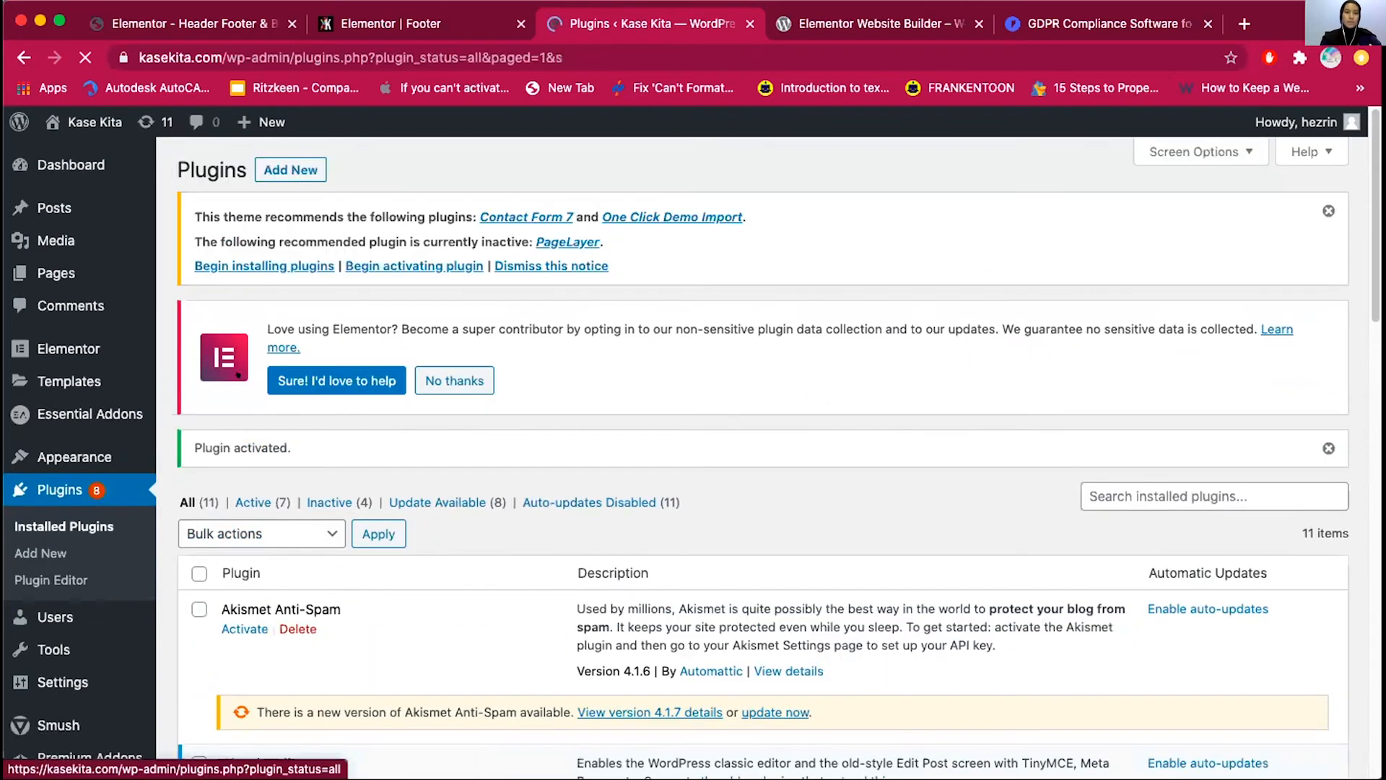
Check the installed plugins list down to the Smush entry and open the Smush dashboard
{"action": "scroll", "coordinate": [204, 526], "scroll_direction": "down", "scroll_amount": 6}
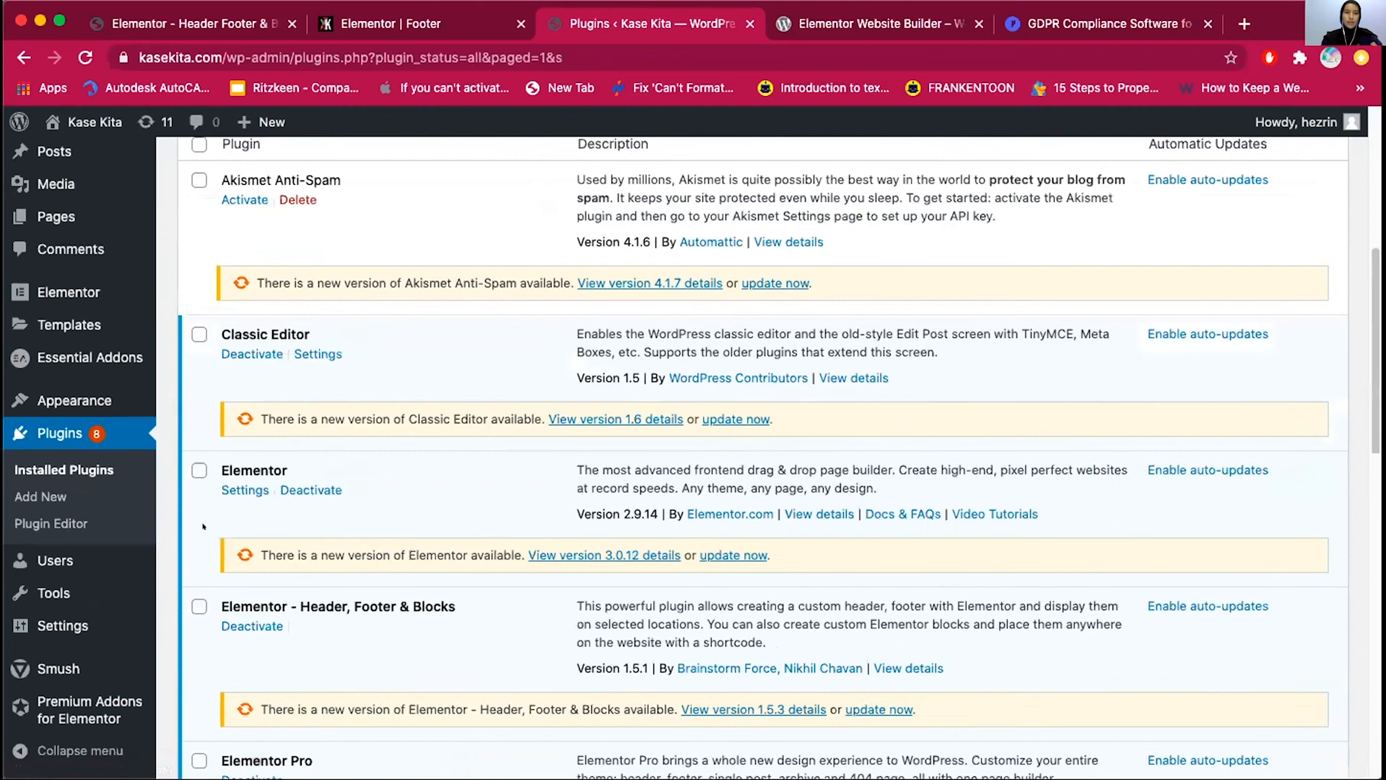
{"action": "scroll", "coordinate": [204, 526], "scroll_direction": "down", "scroll_amount": 10}
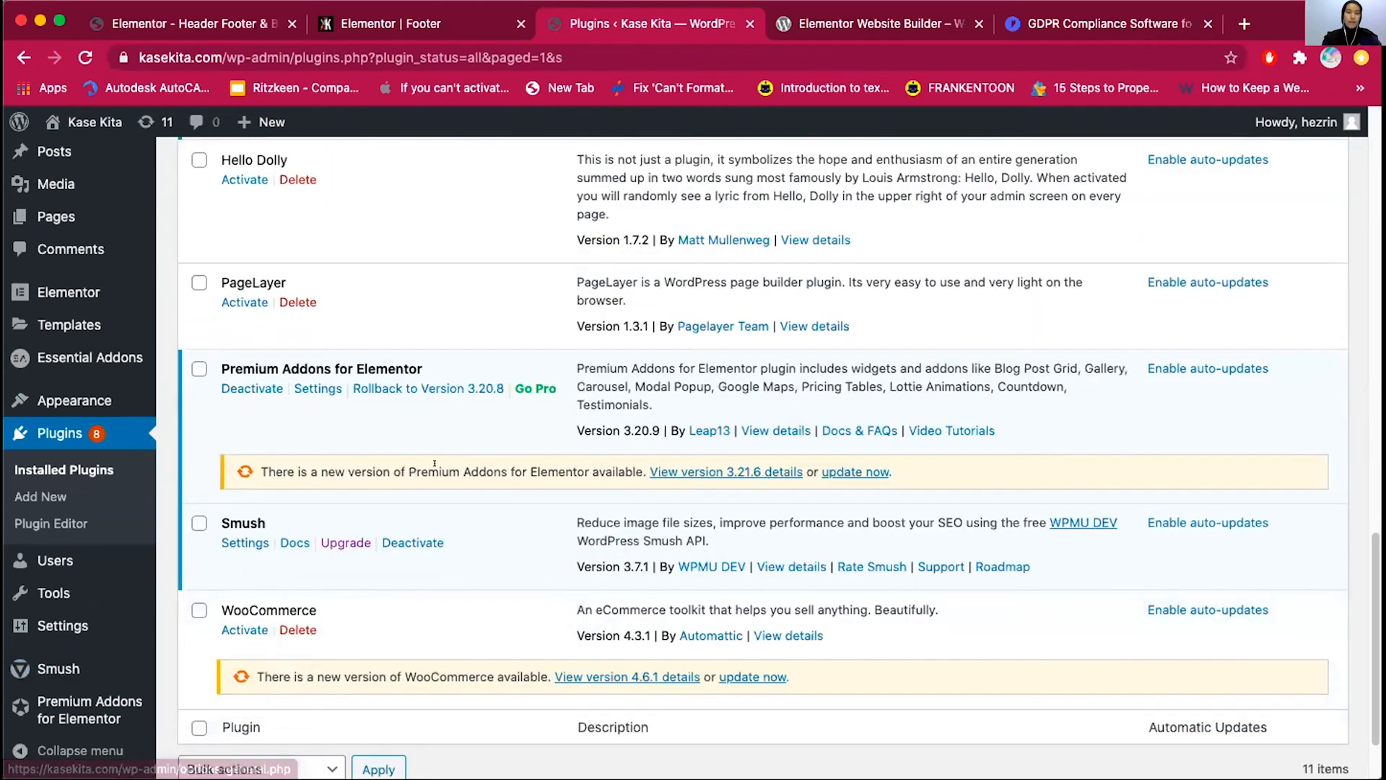
{"action": "scroll", "coordinate": [434, 463], "scroll_direction": "up", "scroll_amount": 10}
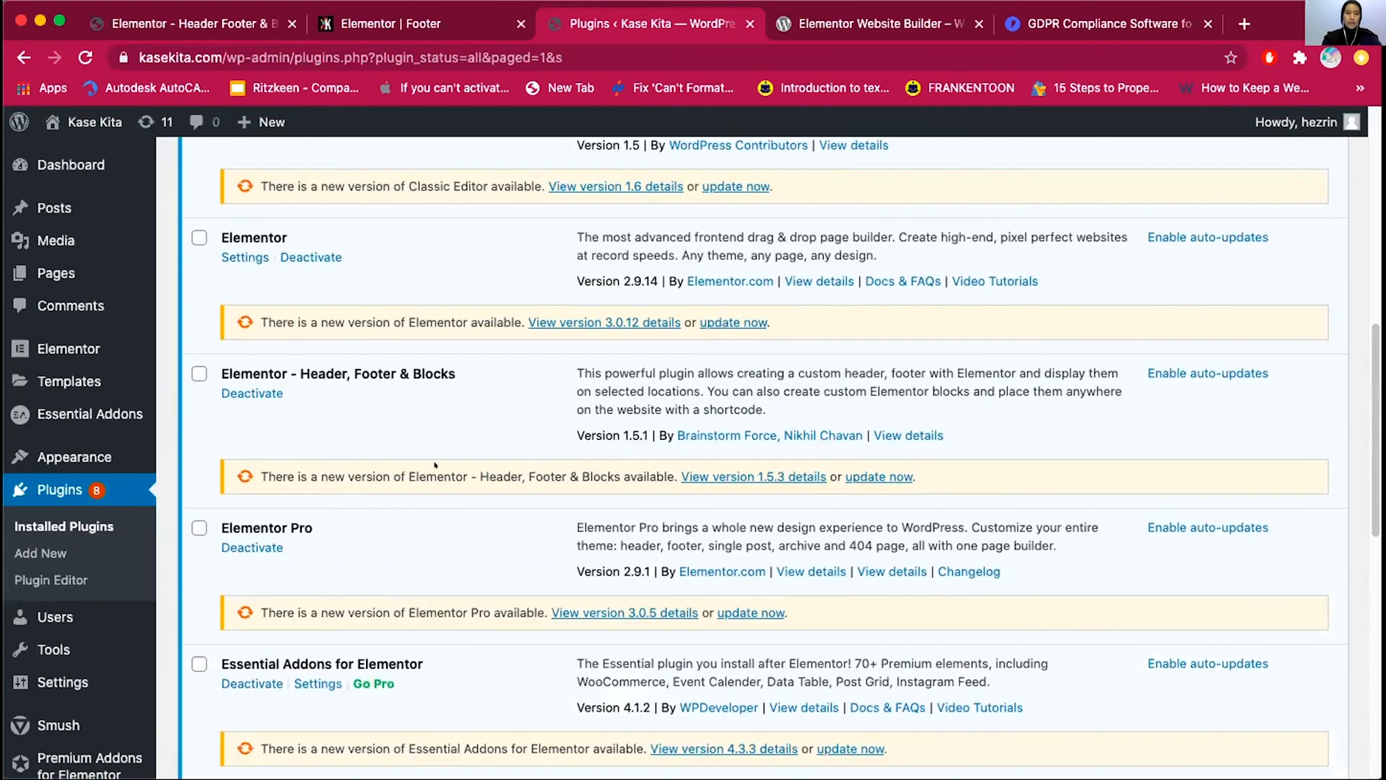
{"action": "scroll", "coordinate": [434, 463], "scroll_direction": "down", "scroll_amount": 10}
{"action": "mouse_move", "coordinate": [41, 648]}
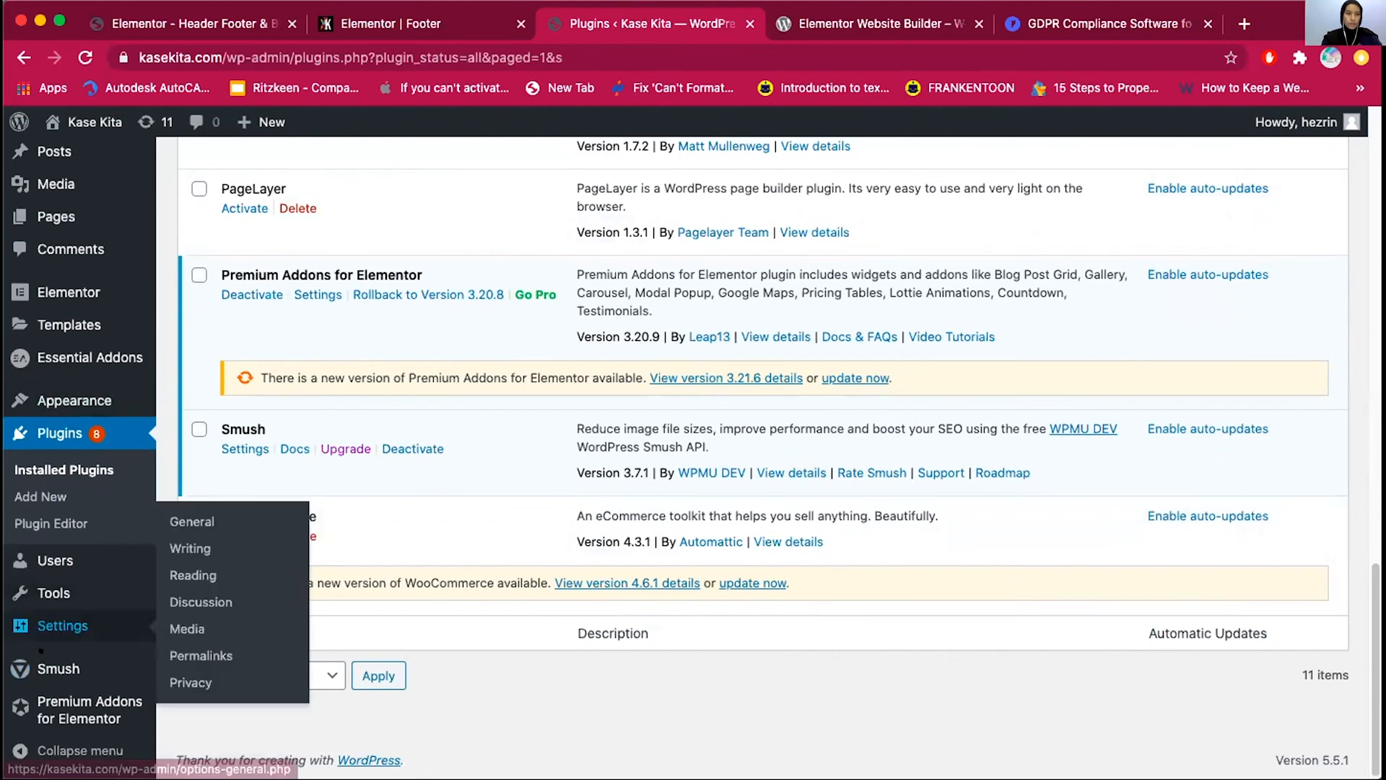
{"action": "left_click", "coordinate": [41, 651]}
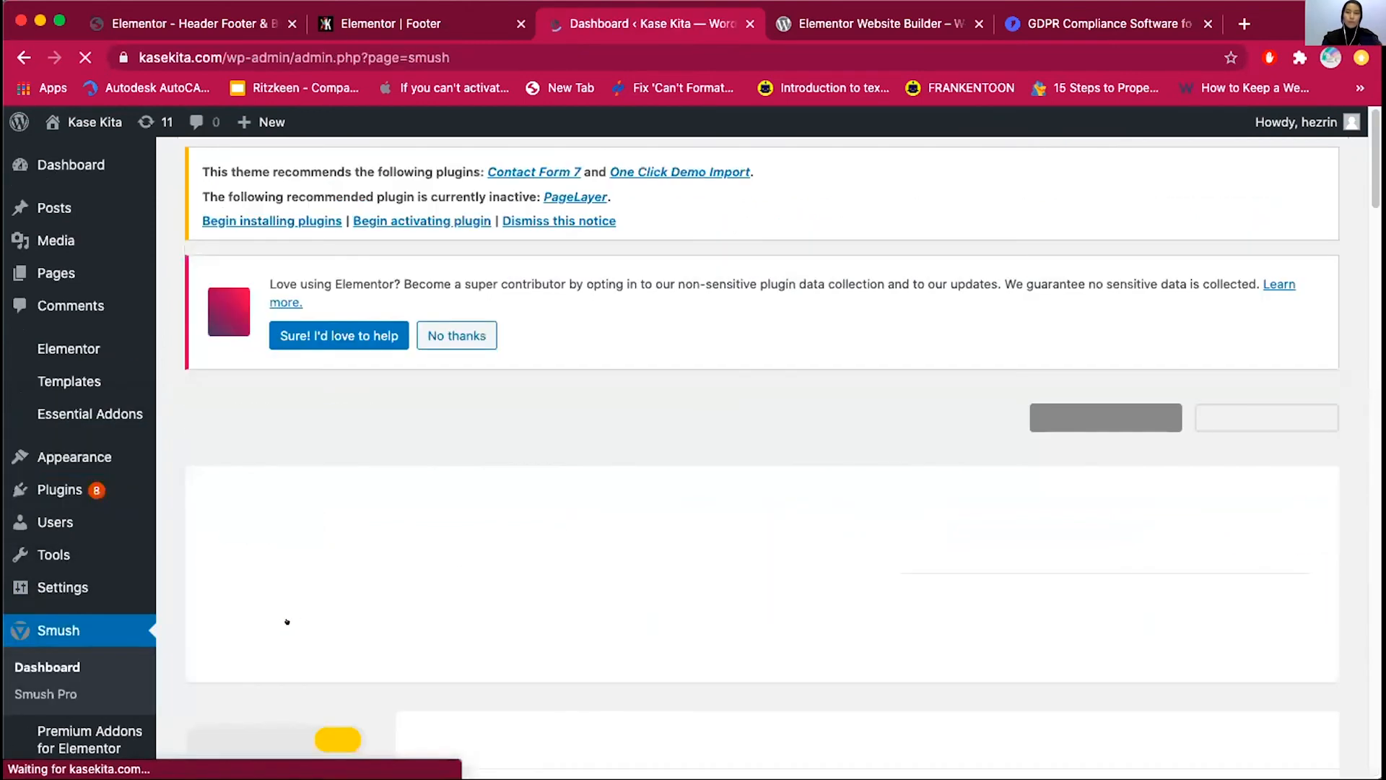
{"action": "scroll", "coordinate": [318, 563], "scroll_direction": "down", "scroll_amount": 4}
{"action": "scroll", "coordinate": [390, 431], "scroll_direction": "down", "scroll_amount": 3}
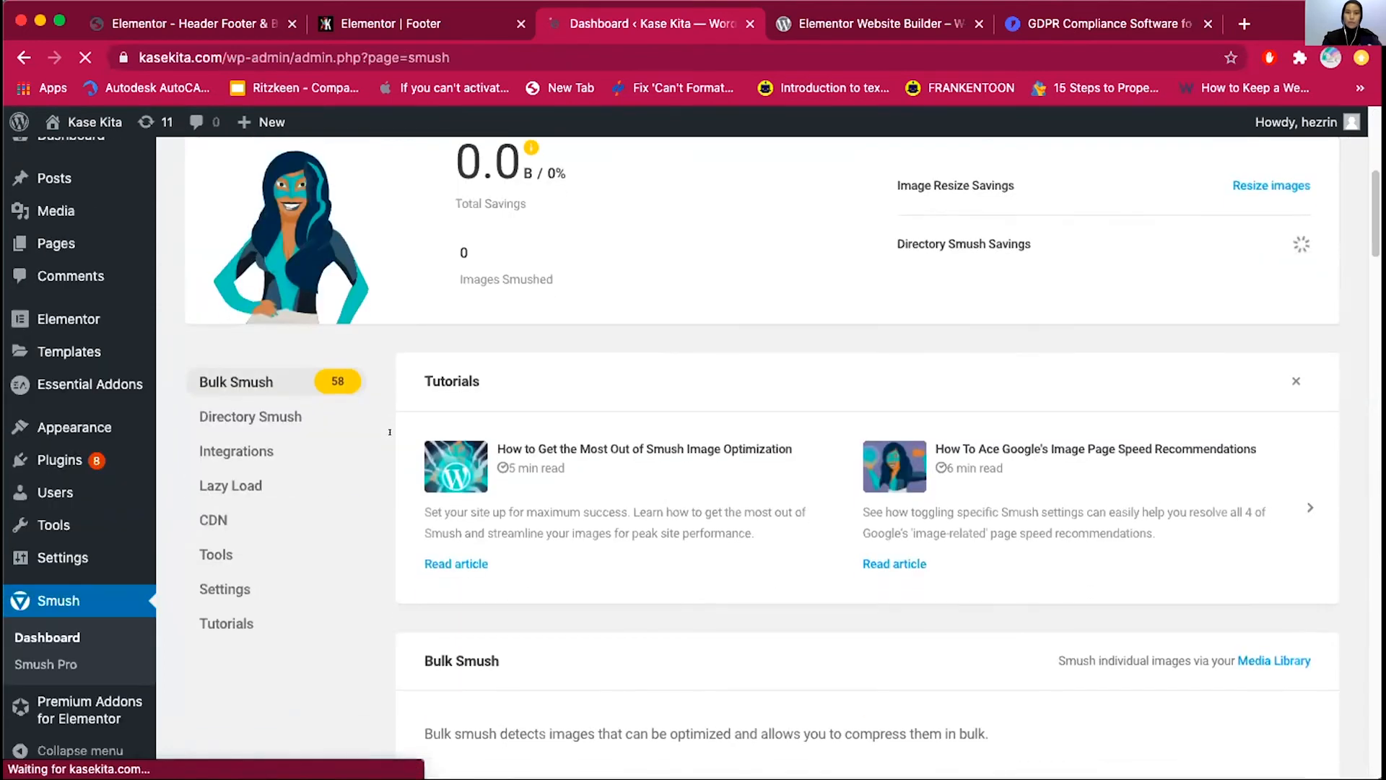
{"action": "scroll", "coordinate": [356, 447], "scroll_direction": "up", "scroll_amount": 3}
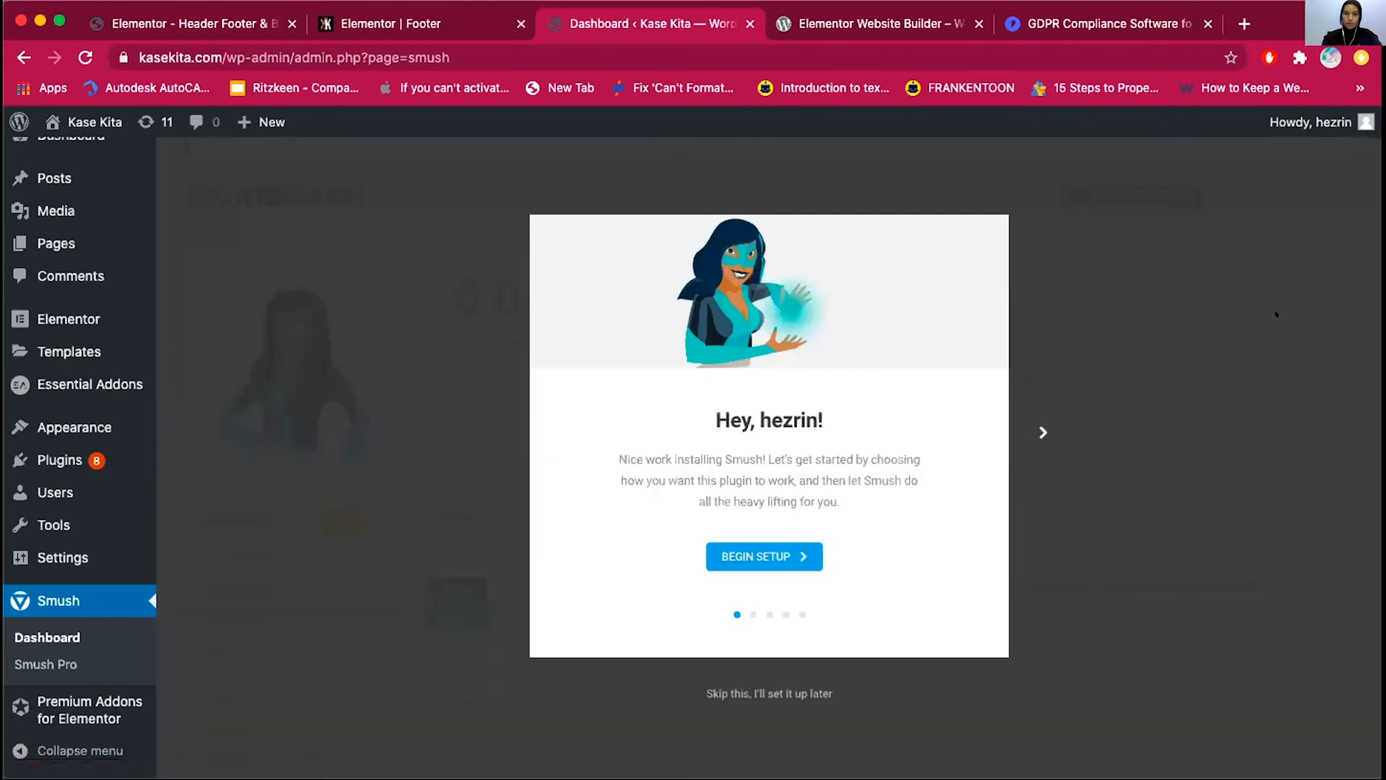
Complete the Smush setup wizard with lazy loading enabled and usage data tracking off
{"action": "left_click", "coordinate": [764, 557]}
{"action": "left_click", "coordinate": [764, 591]}
{"action": "left_click", "coordinate": [767, 599]}
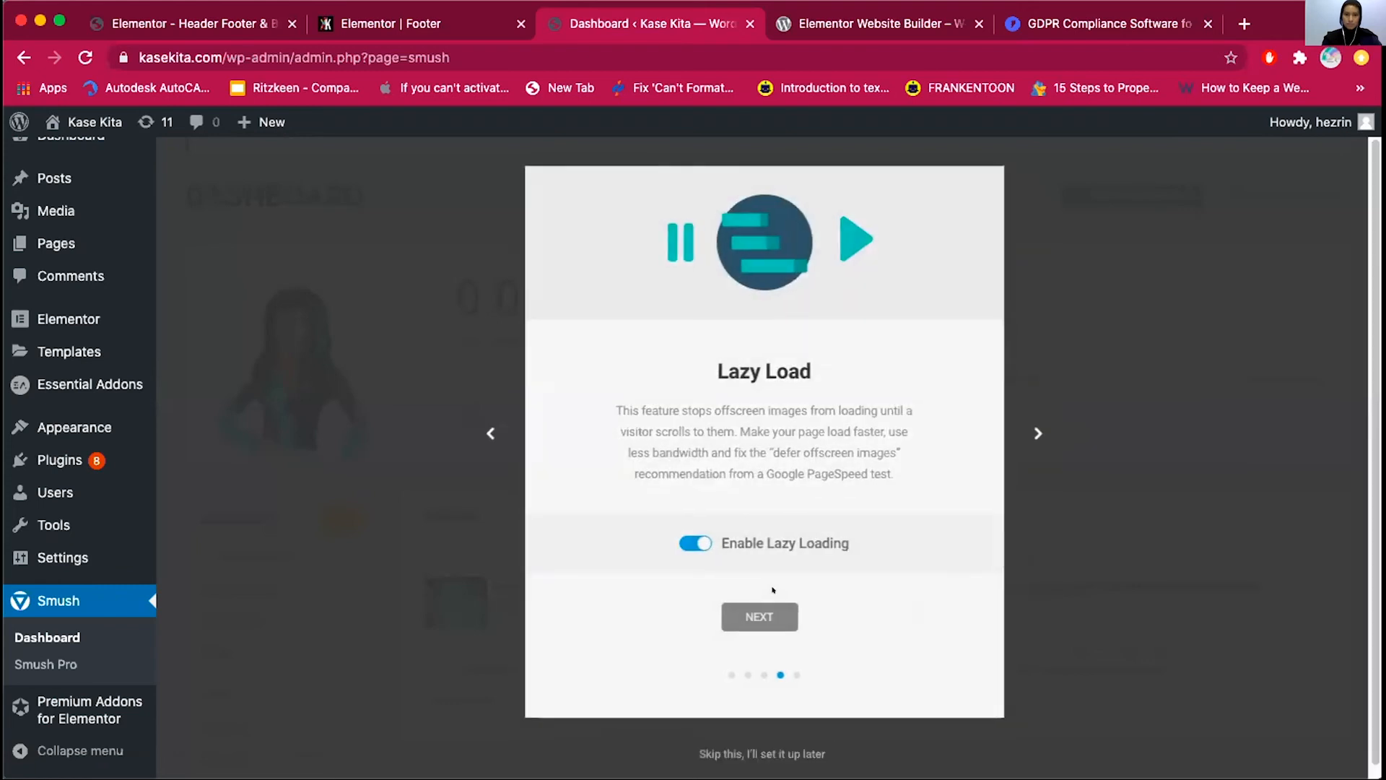
{"action": "left_click", "coordinate": [772, 617]}
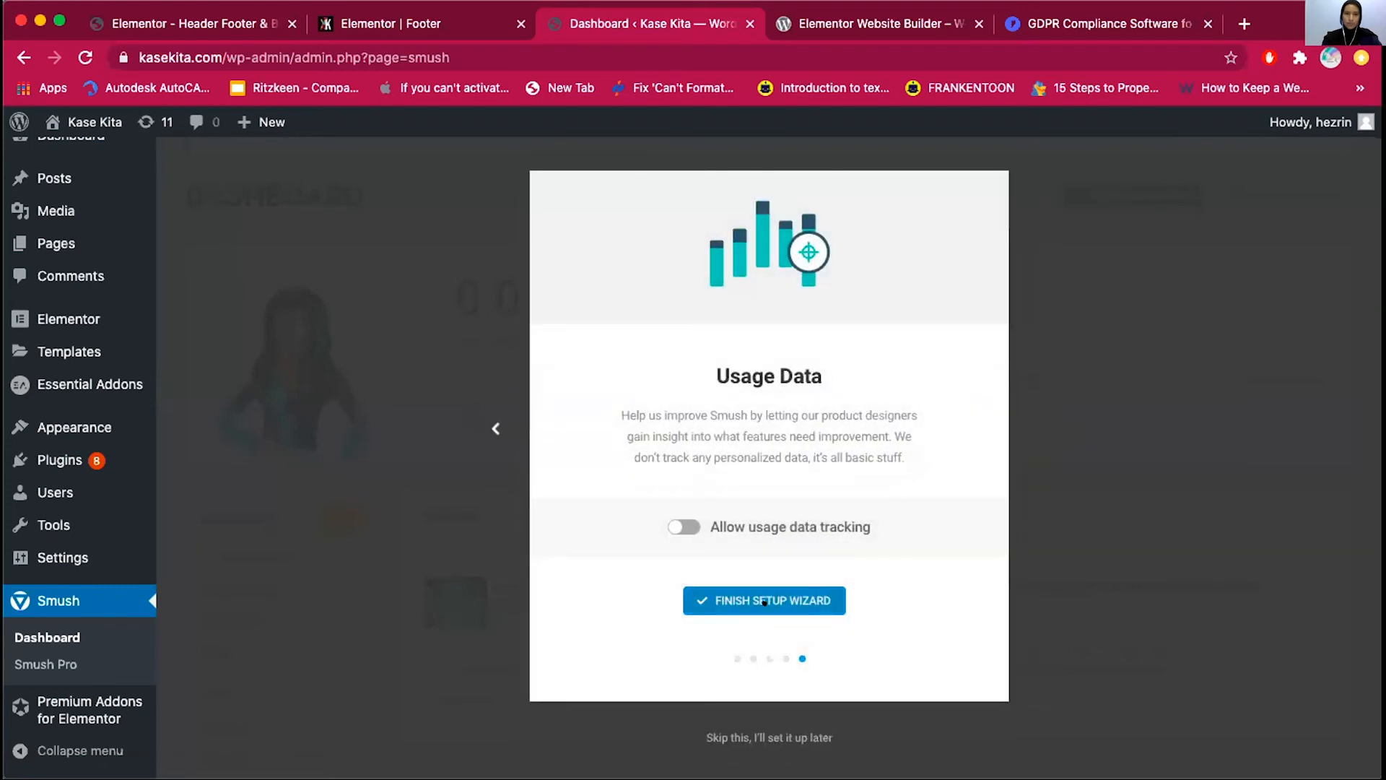
{"action": "left_click", "coordinate": [772, 603]}
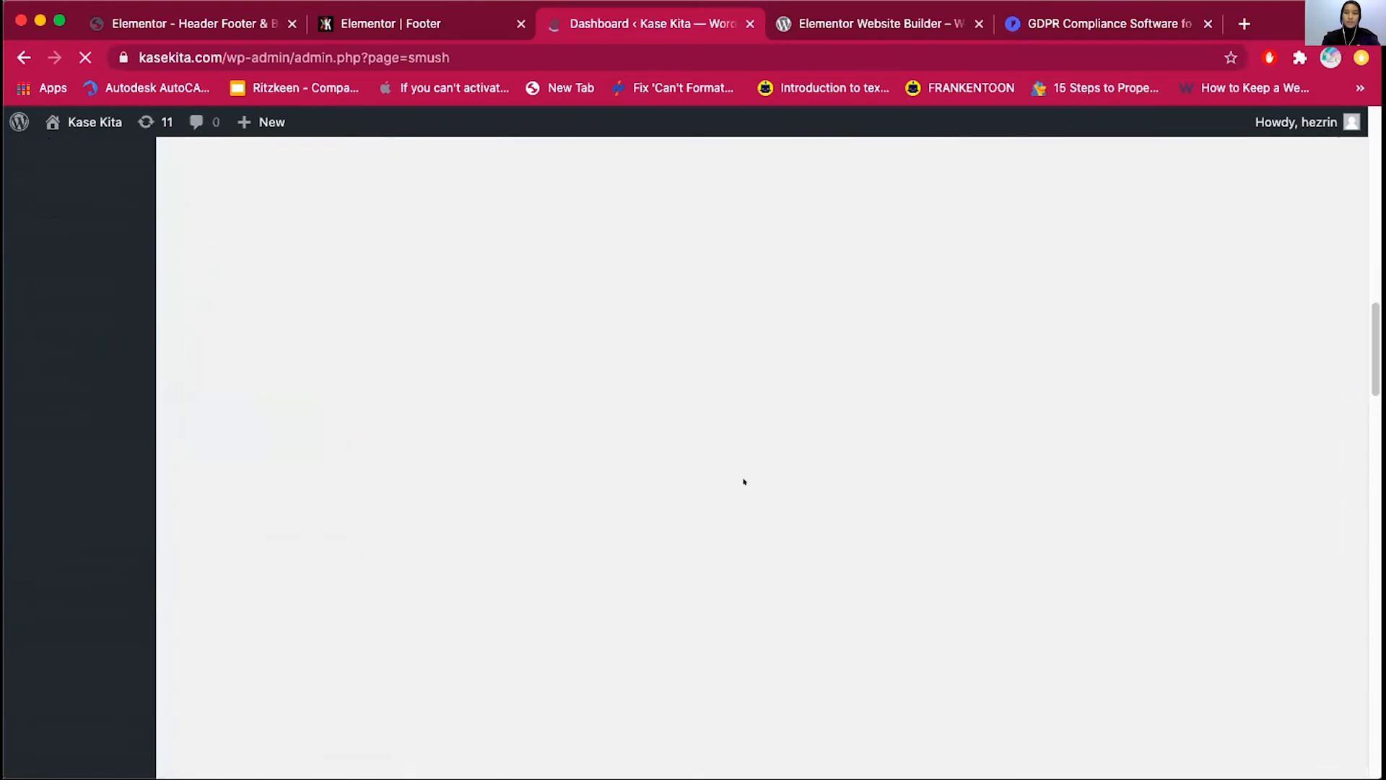
{"action": "scroll", "coordinate": [743, 481], "scroll_direction": "up", "scroll_amount": 15}
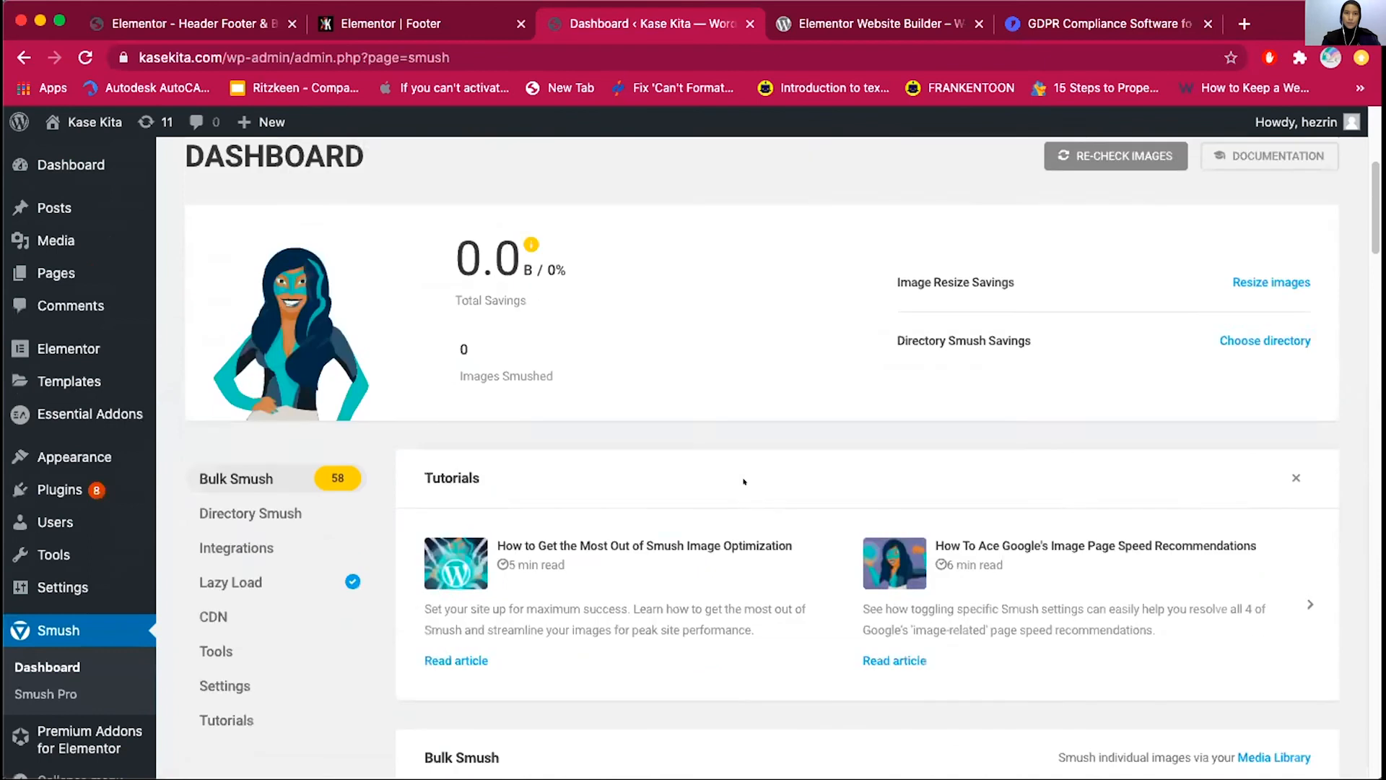
Look over the Smush dashboard's savings summary, tutorials and Bulk Smush section
{"action": "scroll", "coordinate": [744, 481], "scroll_direction": "up", "scroll_amount": 2}
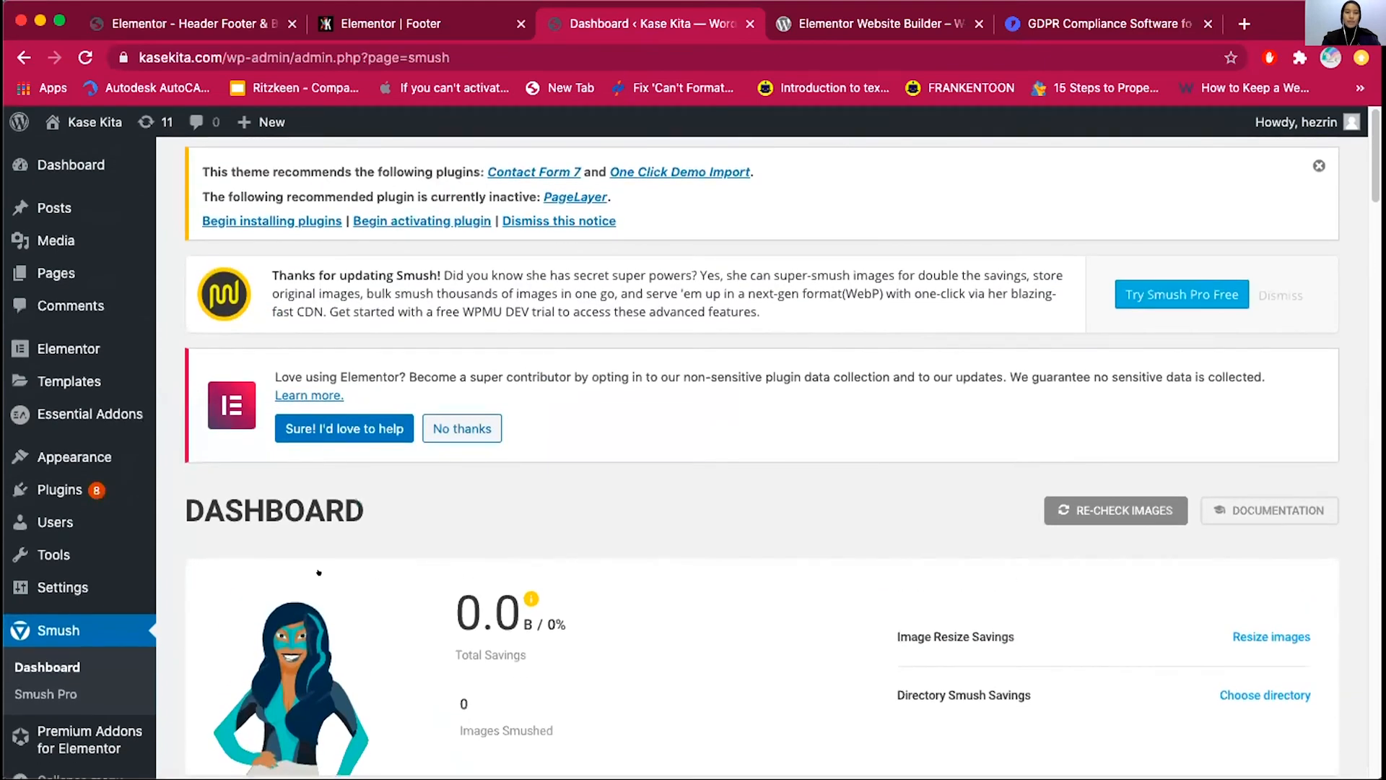
{"action": "scroll", "coordinate": [421, 513], "scroll_direction": "down", "scroll_amount": 3}
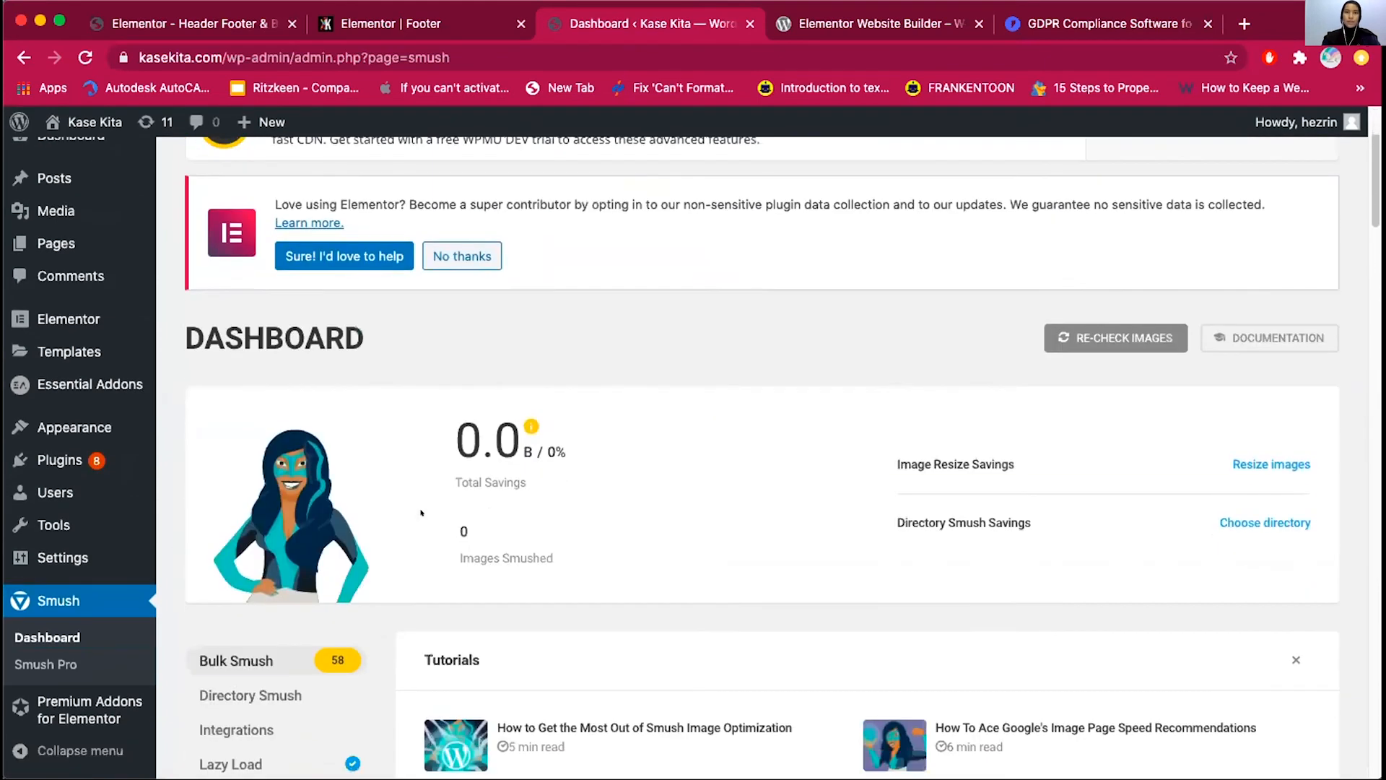
{"action": "scroll", "coordinate": [453, 513], "scroll_direction": "down", "scroll_amount": 3}
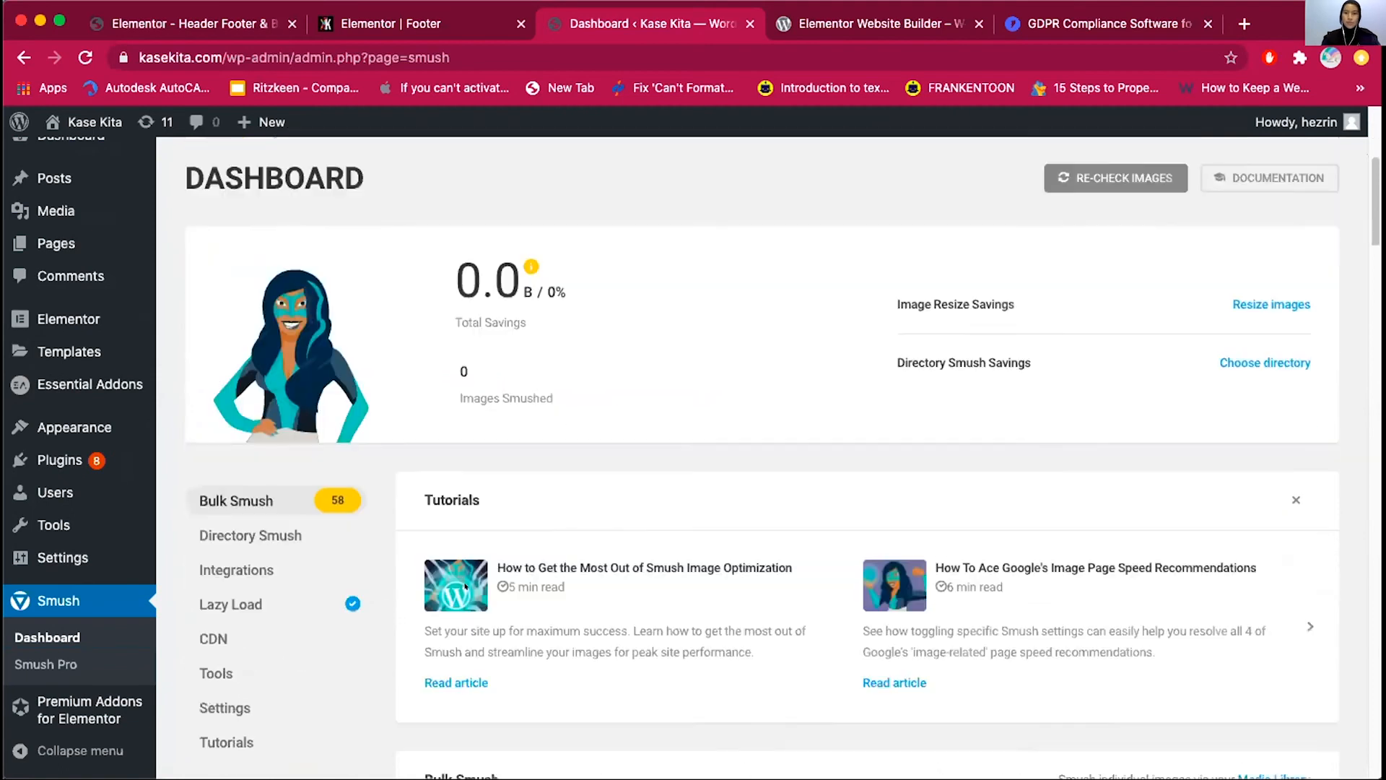
{"action": "scroll", "coordinate": [360, 463], "scroll_direction": "up", "scroll_amount": 6}
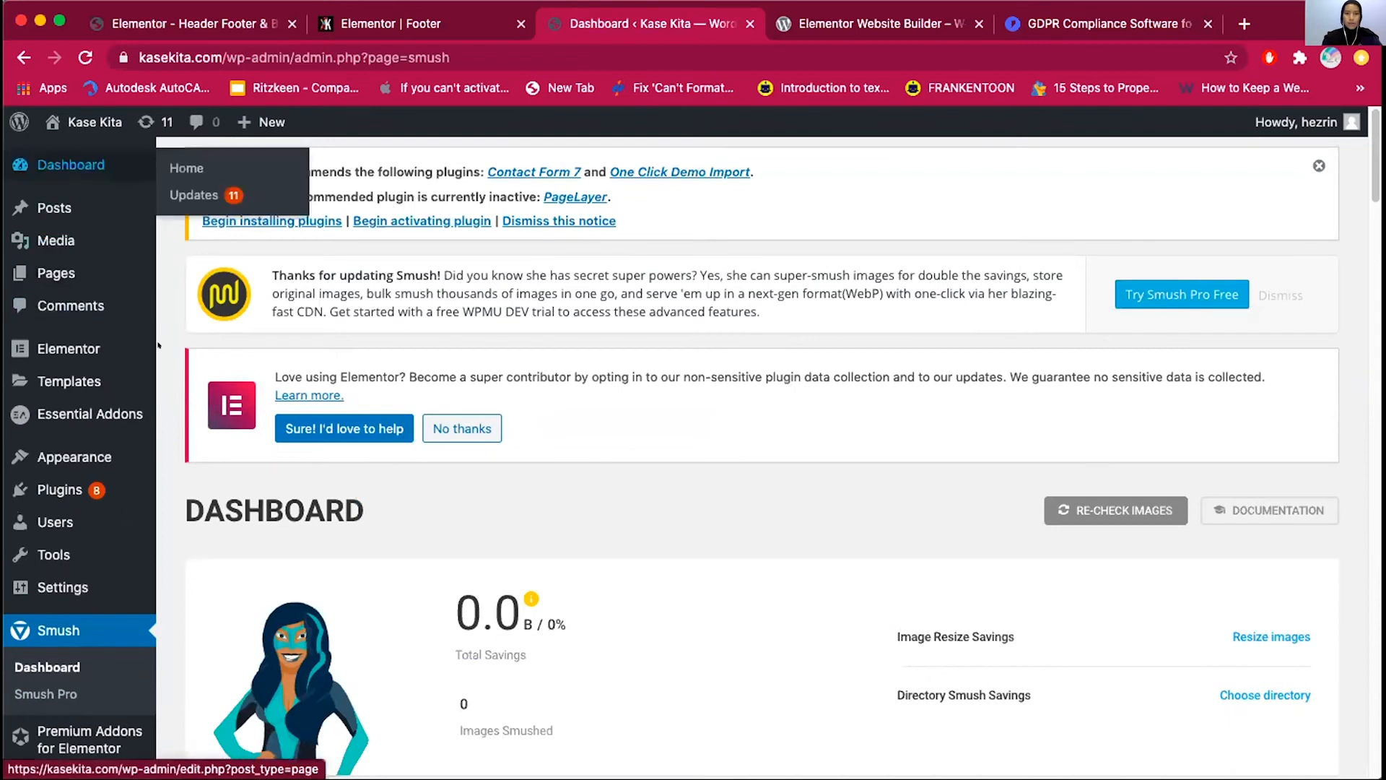
{"action": "scroll", "coordinate": [14, 303], "scroll_direction": "down", "scroll_amount": 5}
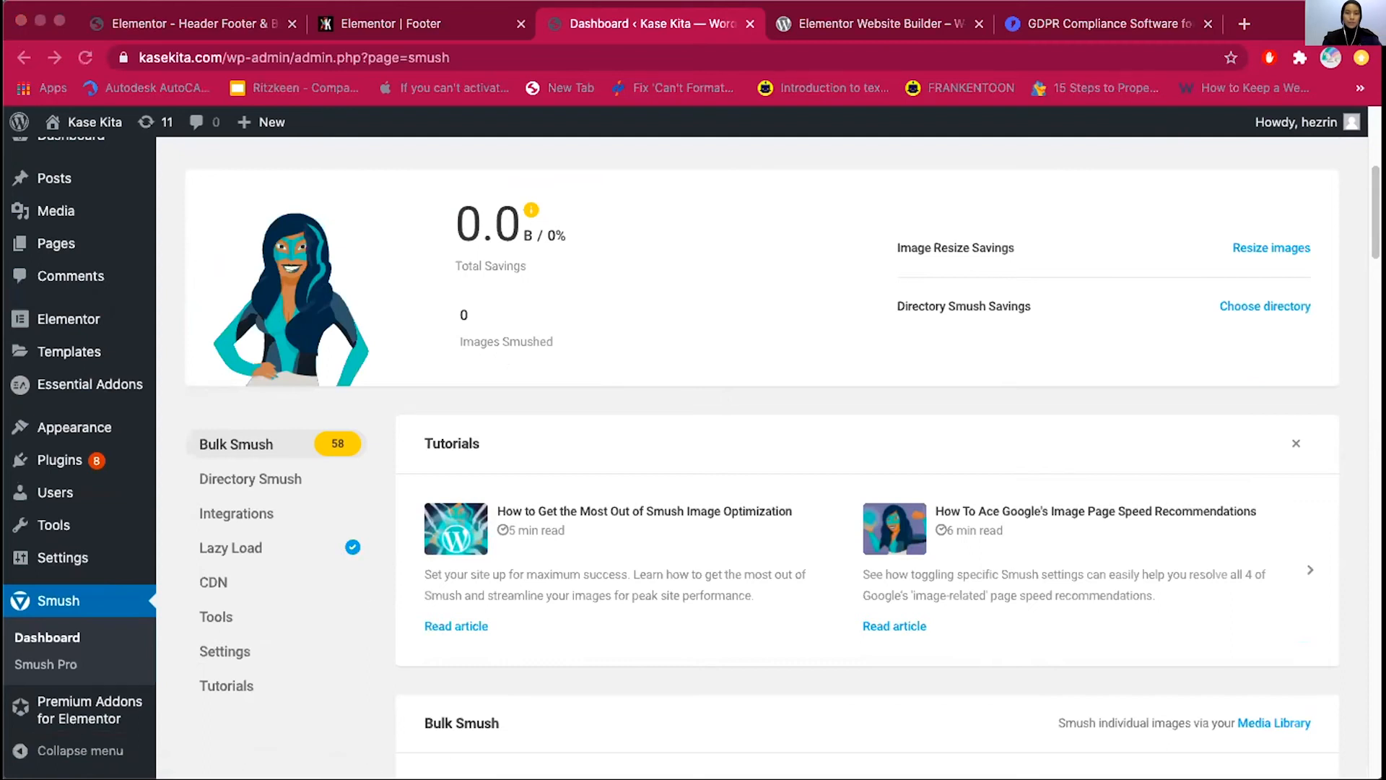
Open the list of installed plugins and look through its entries
{"action": "left_click", "coordinate": [54, 160]}
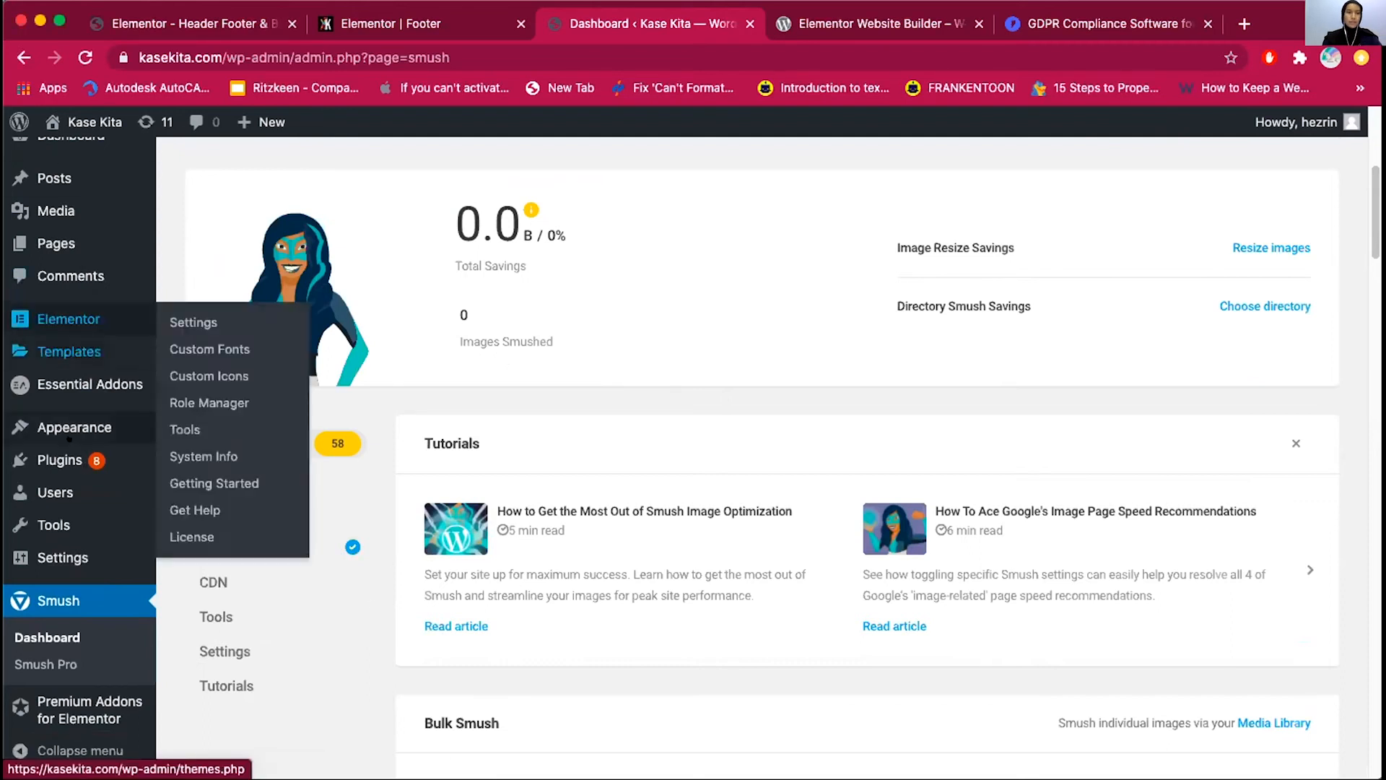
{"action": "left_click", "coordinate": [144, 460]}
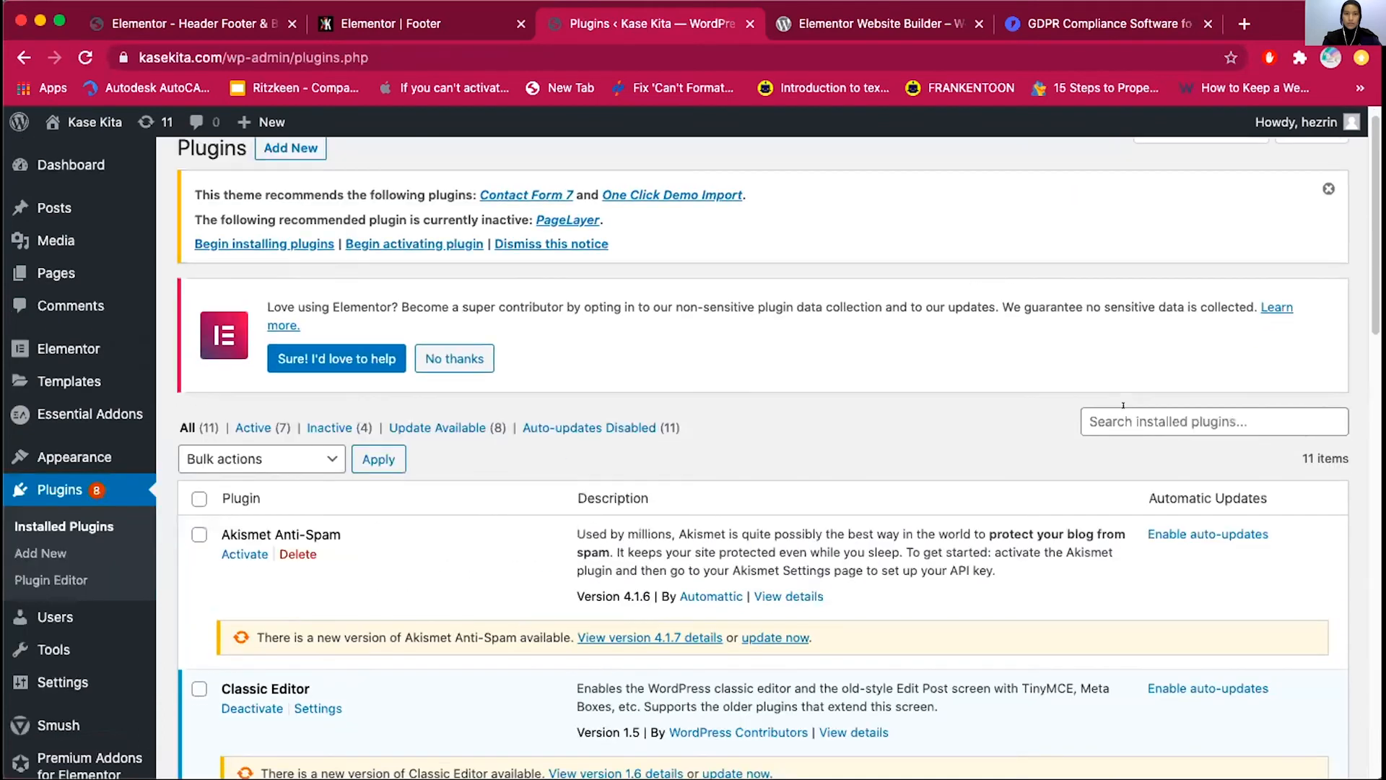
{"action": "scroll", "coordinate": [311, 526], "scroll_direction": "up", "scroll_amount": 1}
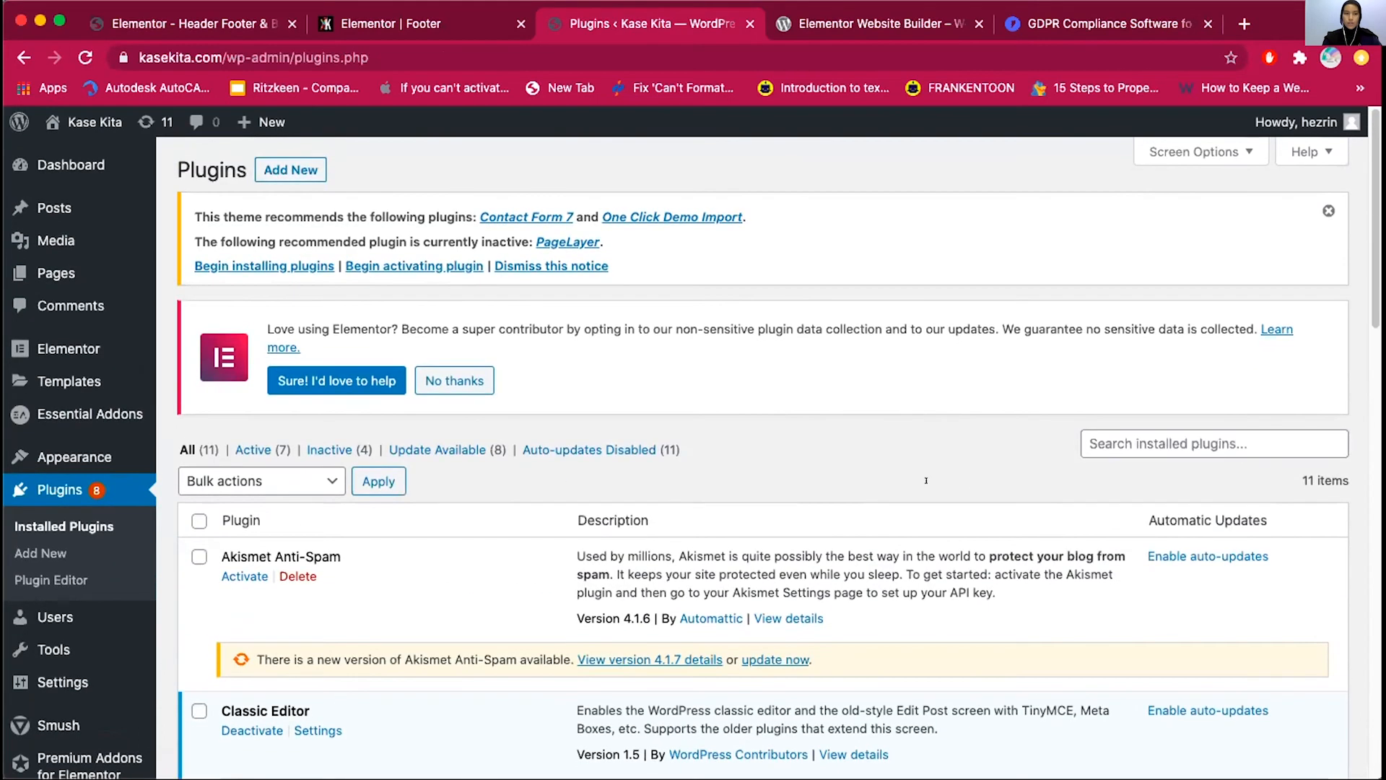
{"action": "scroll", "coordinate": [926, 480], "scroll_direction": "down", "scroll_amount": 15}
{"action": "scroll", "coordinate": [296, 267], "scroll_direction": "up", "scroll_amount": 14}
Go to the page for adding new plugins and search for "header and footer"
{"action": "left_click", "coordinate": [268, 164]}
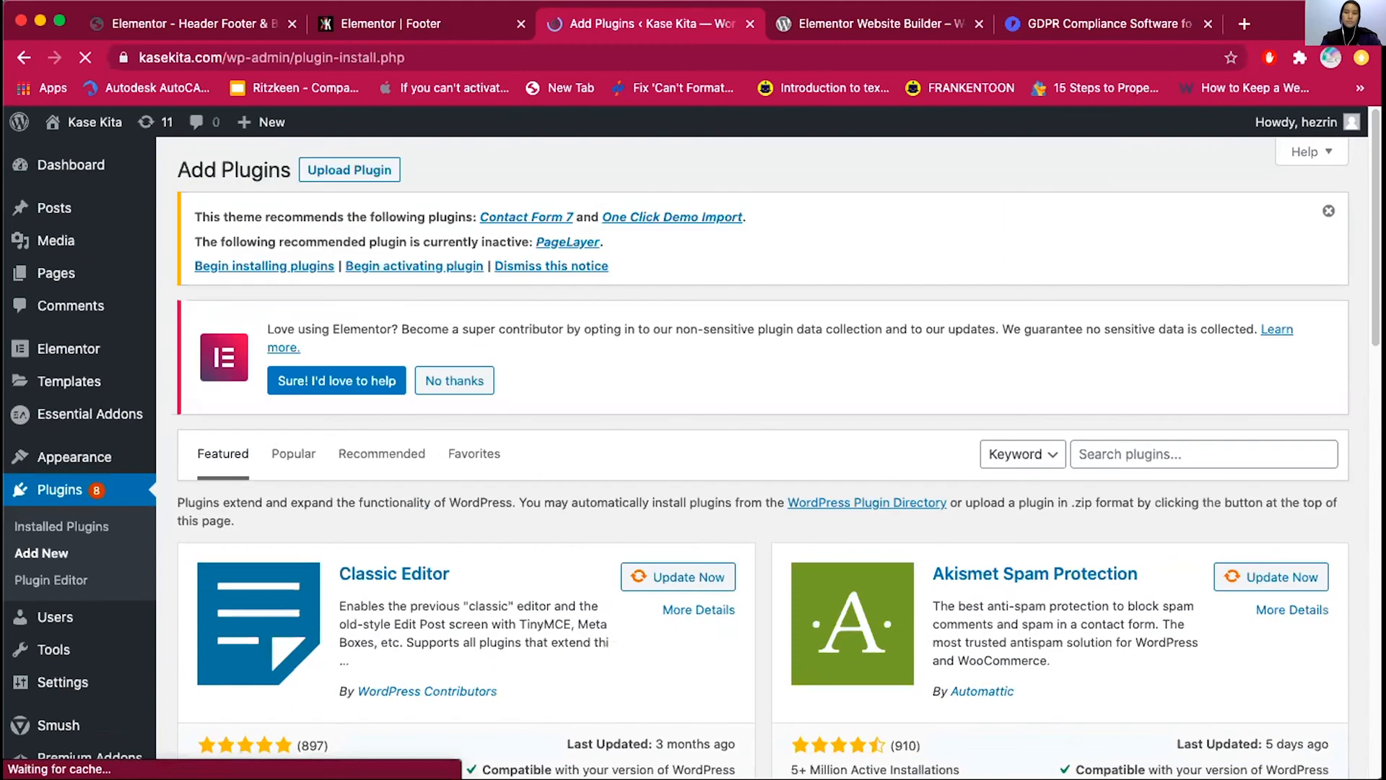
{"action": "left_click", "coordinate": [1109, 441]}
{"action": "type", "text": "header adn"}
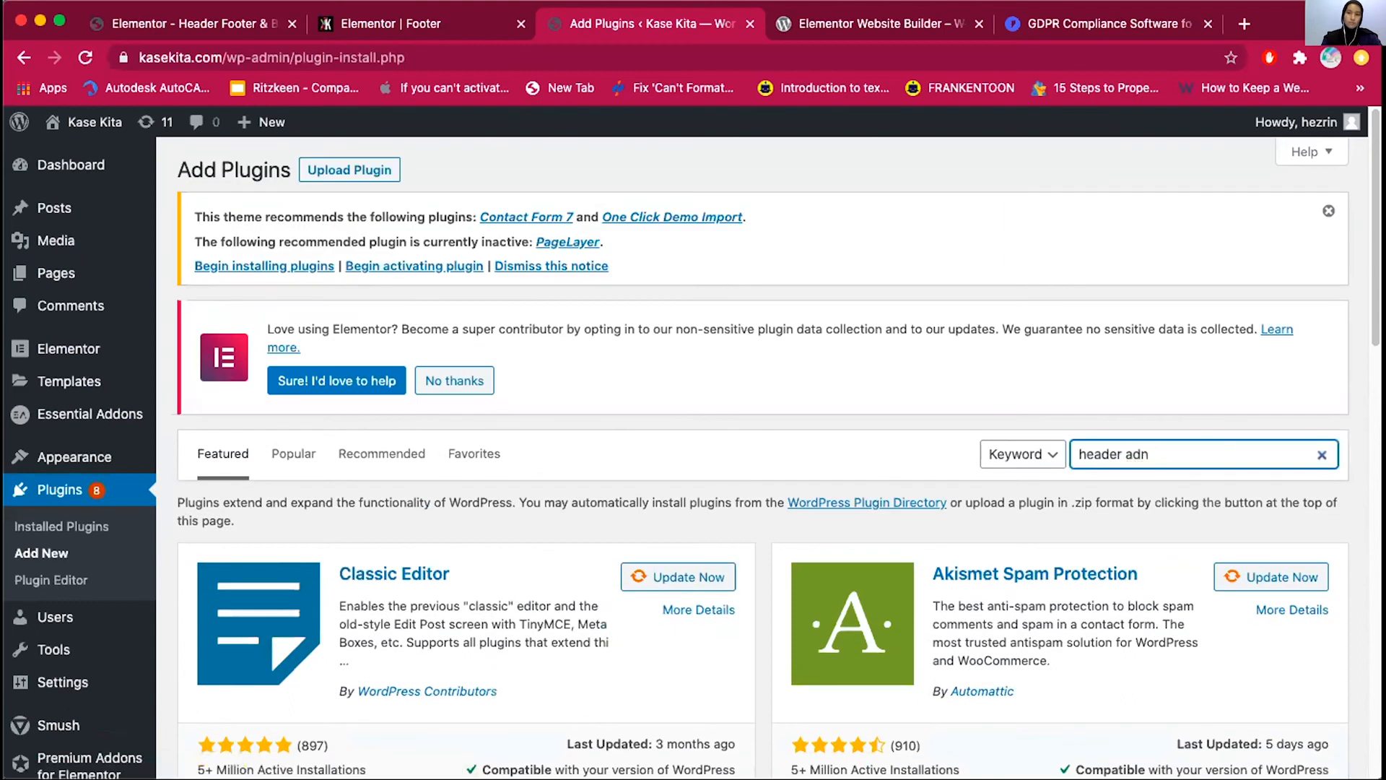
{"action": "key", "text": "BackSpace"}
{"action": "key", "text": "BackSpace"}
{"action": "type", "text": "nd footer"}
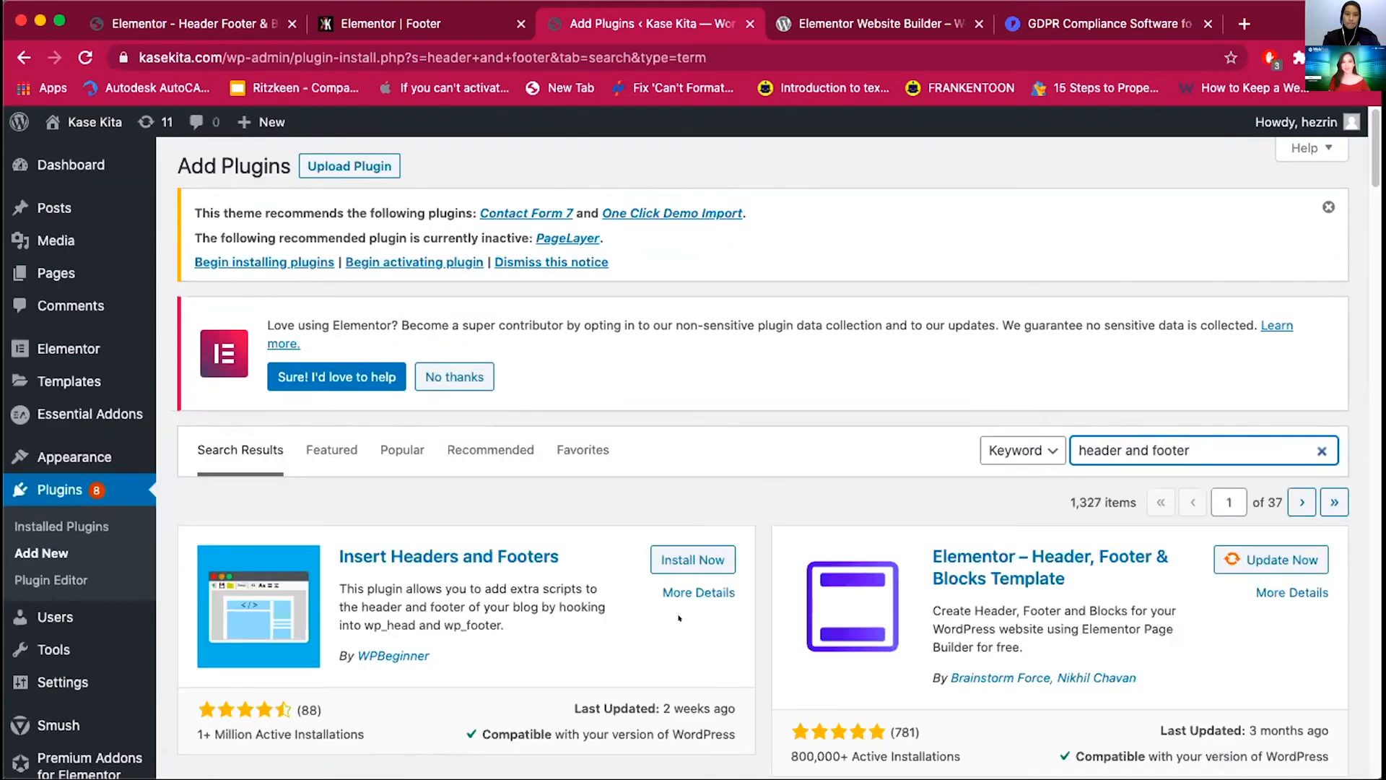
Examine the search results around the Elementor – Header, Footer & Blocks Template plugin
{"action": "scroll", "coordinate": [1310, 373], "scroll_direction": "down", "scroll_amount": 2}
{"action": "scroll", "coordinate": [1310, 374], "scroll_direction": "down", "scroll_amount": 1}
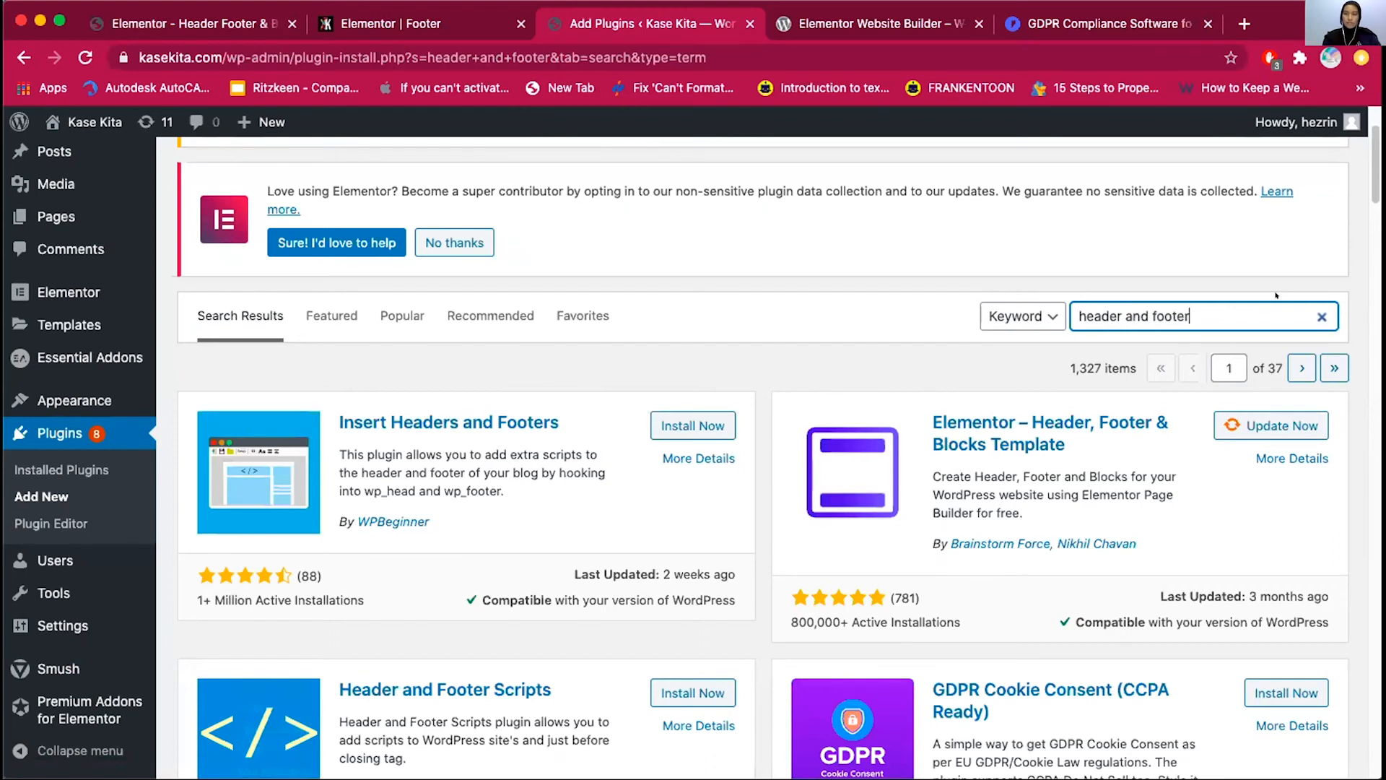
{"action": "scroll", "coordinate": [1188, 389], "scroll_direction": "down", "scroll_amount": 1}
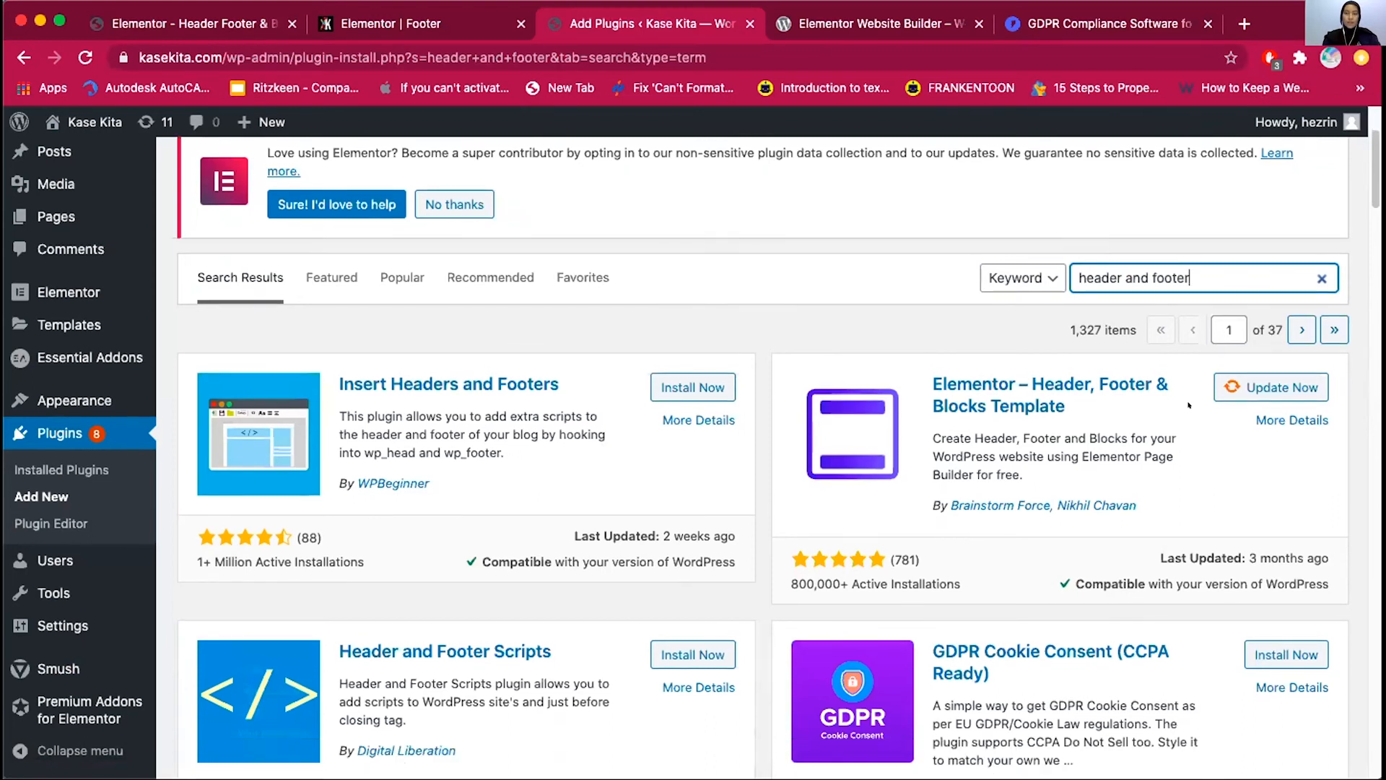
{"action": "scroll", "coordinate": [1188, 406], "scroll_direction": "up", "scroll_amount": 5}
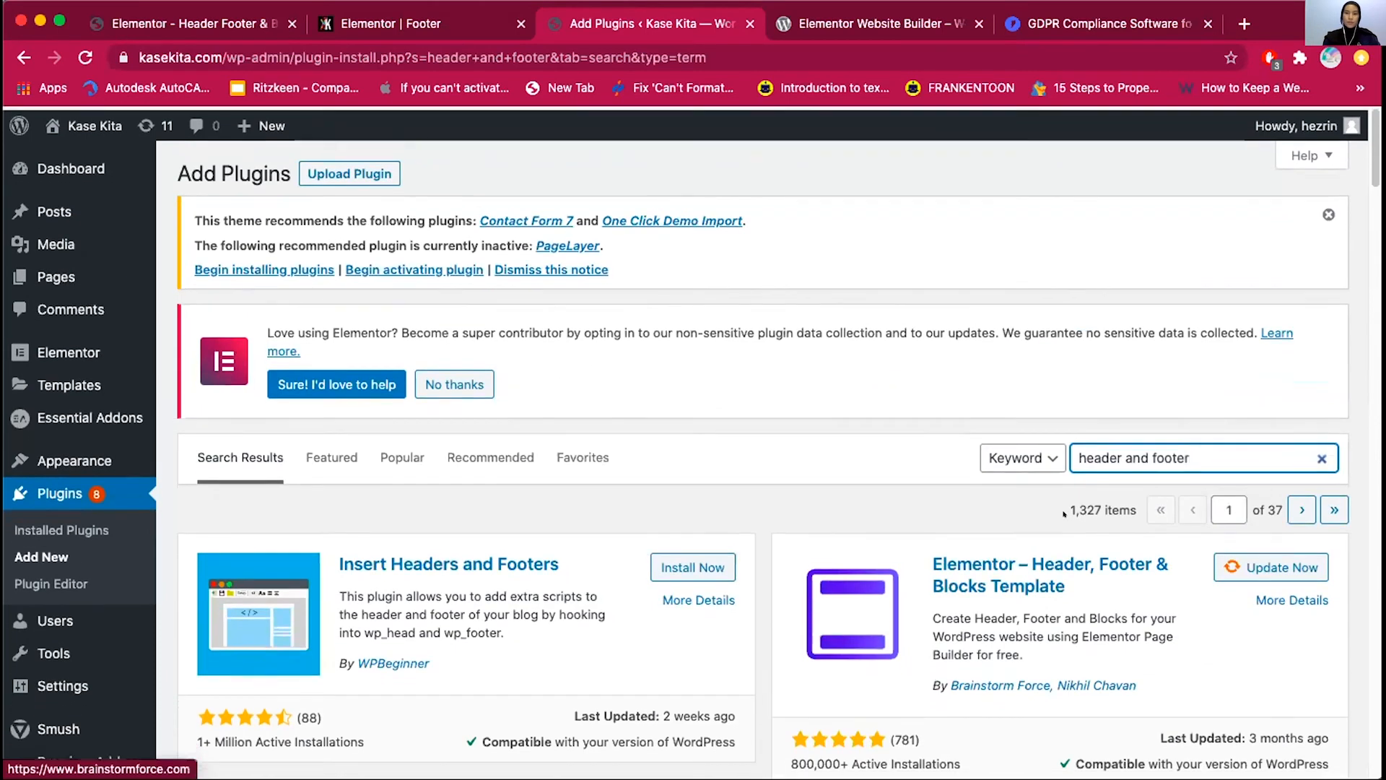
{"action": "scroll", "coordinate": [909, 449], "scroll_direction": "down", "scroll_amount": 3}
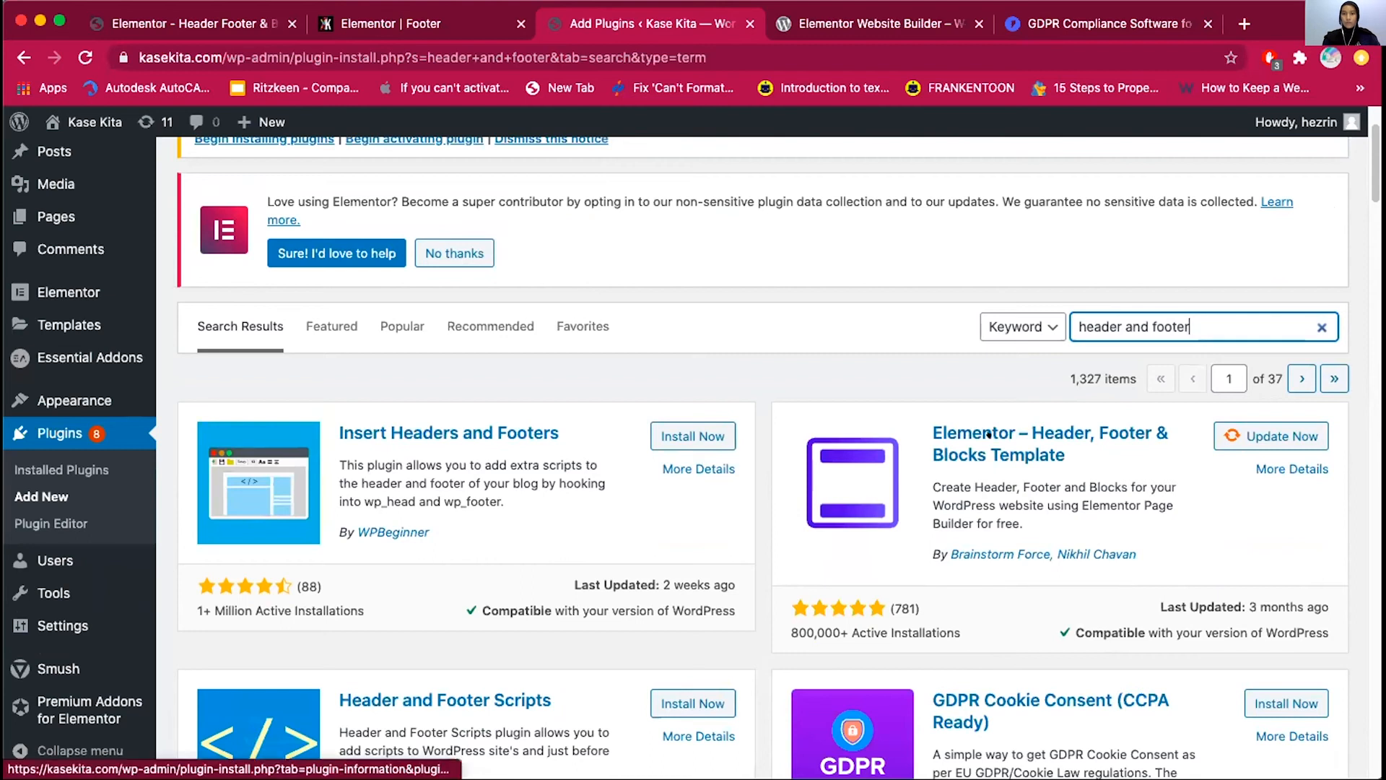
{"action": "scroll", "coordinate": [1009, 455], "scroll_direction": "down", "scroll_amount": 2}
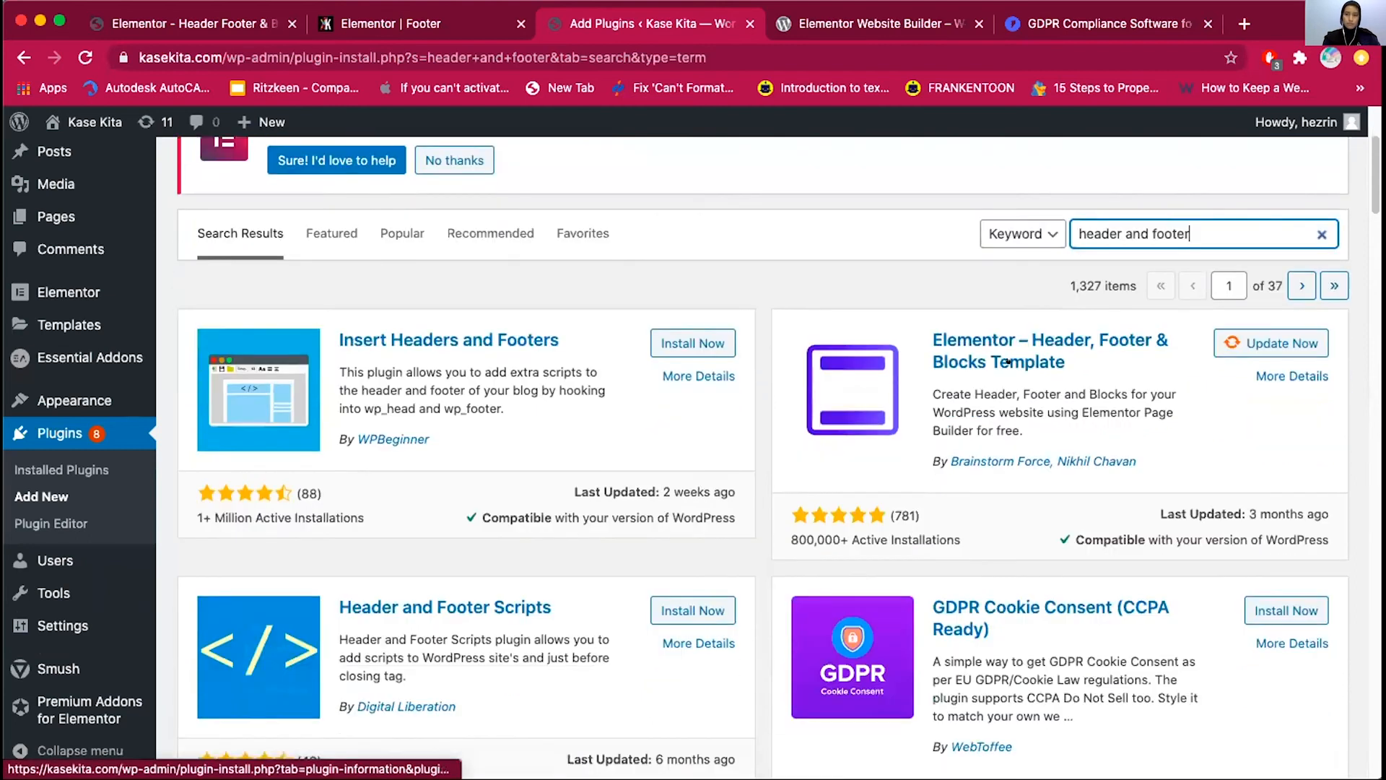
{"action": "scroll", "coordinate": [697, 316], "scroll_direction": "up", "scroll_amount": 4}
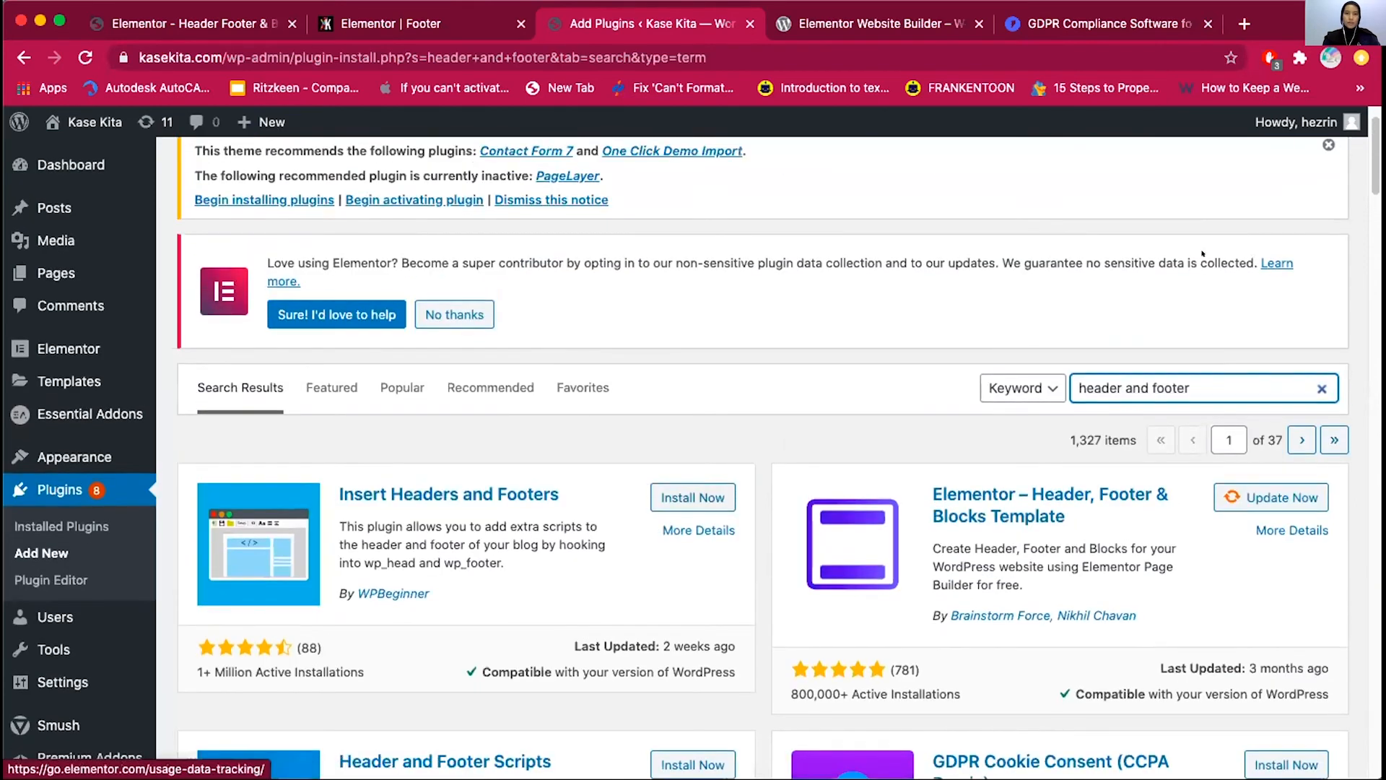
Open the Header template from the Header Footer & Blocks list and start editing it with Elementor
{"action": "mouse_move", "coordinate": [10, 374]}
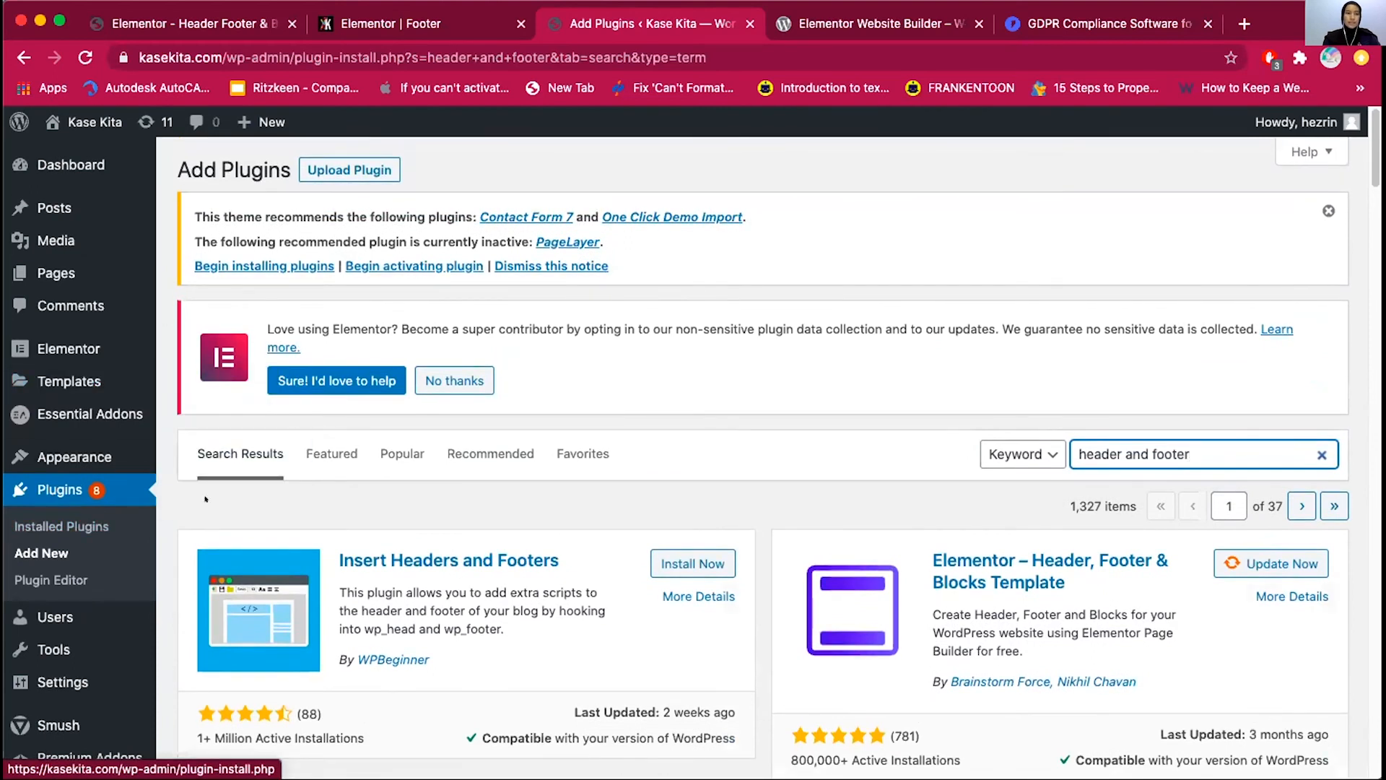
{"action": "mouse_move", "coordinate": [104, 439]}
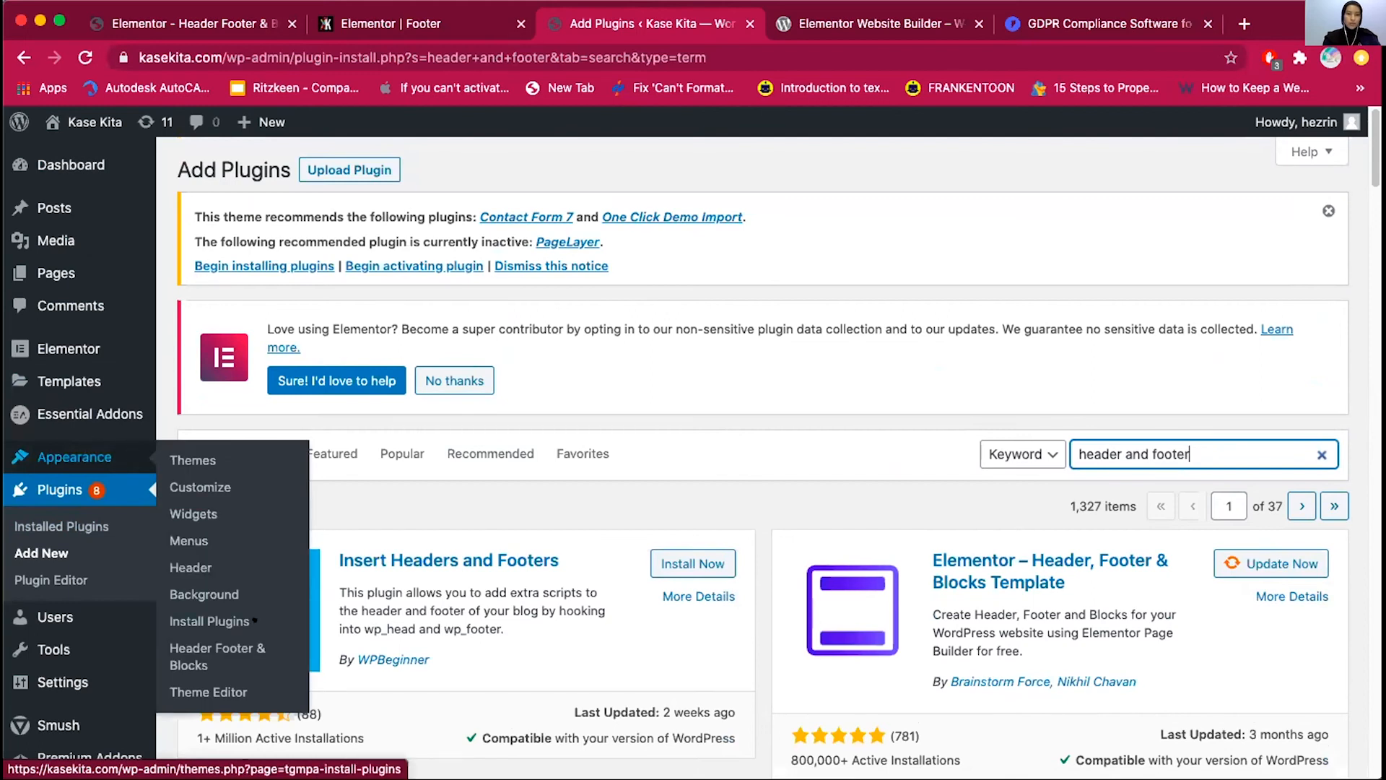
{"action": "left_click", "coordinate": [211, 639]}
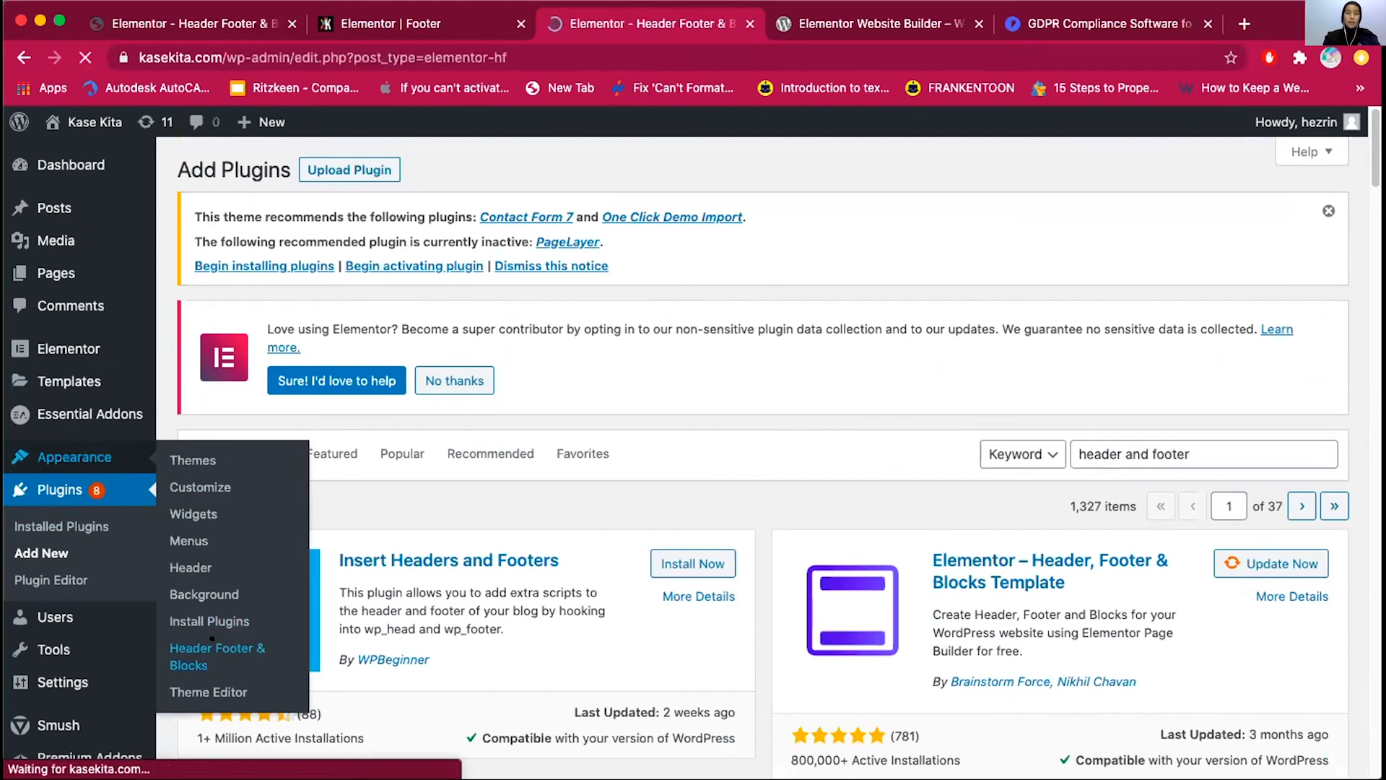
{"action": "scroll", "coordinate": [205, 418], "scroll_direction": "down", "scroll_amount": 4}
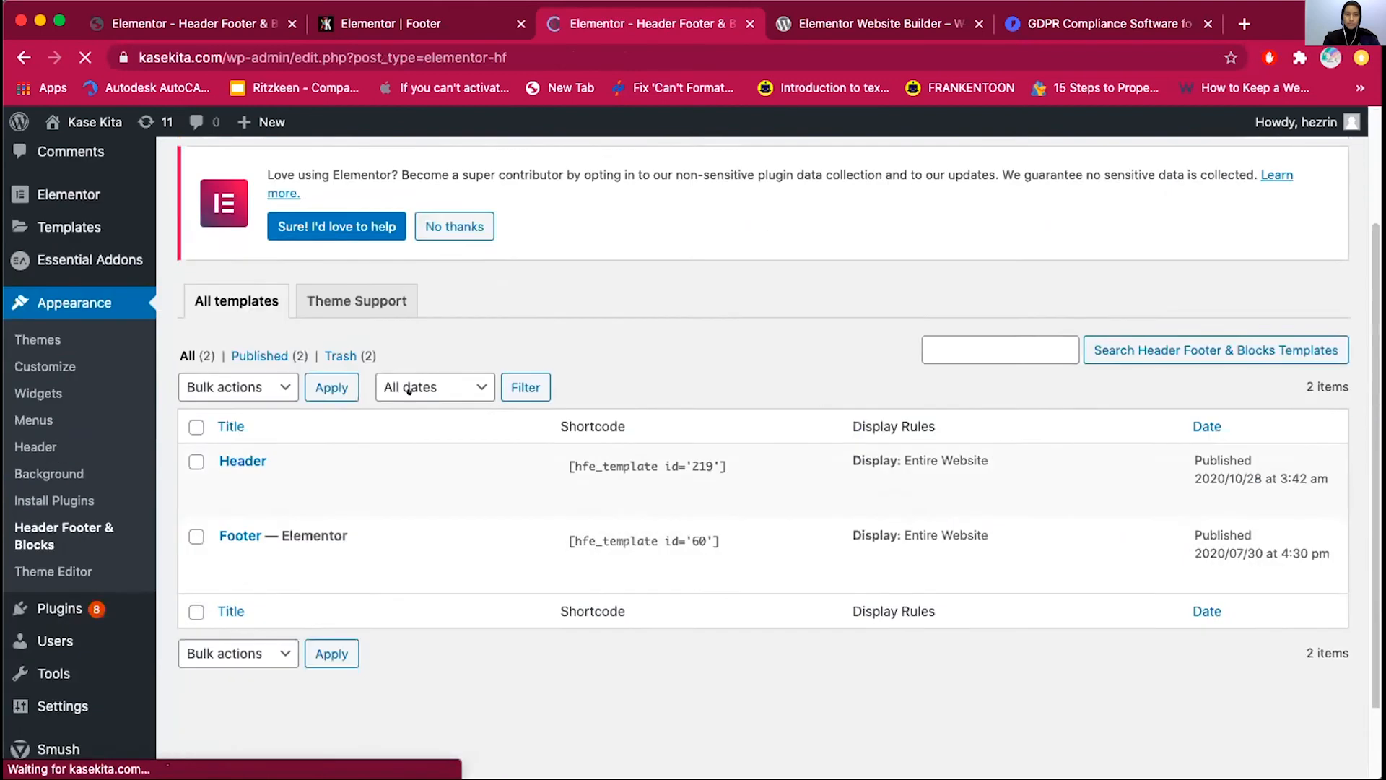
{"action": "left_click", "coordinate": [225, 402]}
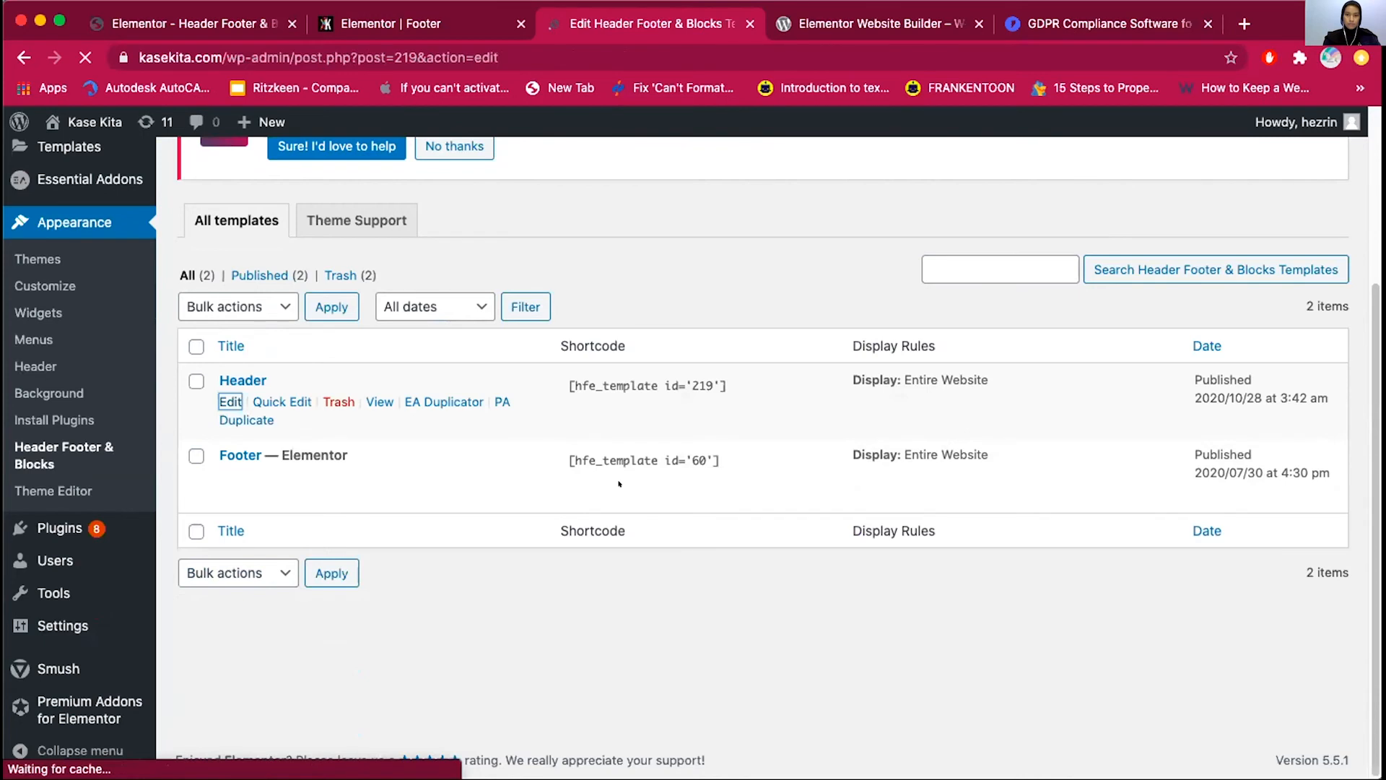
{"action": "scroll", "coordinate": [849, 464], "scroll_direction": "down", "scroll_amount": 4}
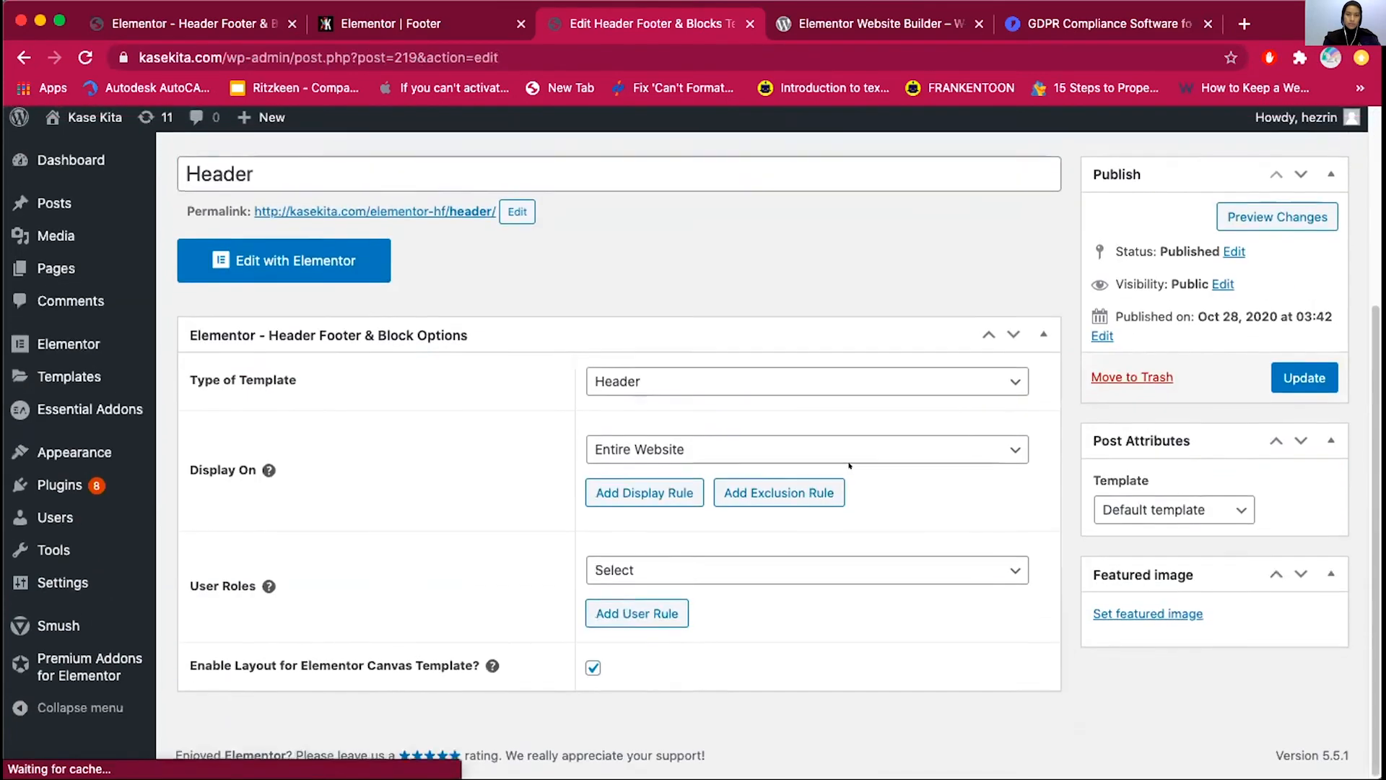
{"action": "left_click", "coordinate": [241, 262]}
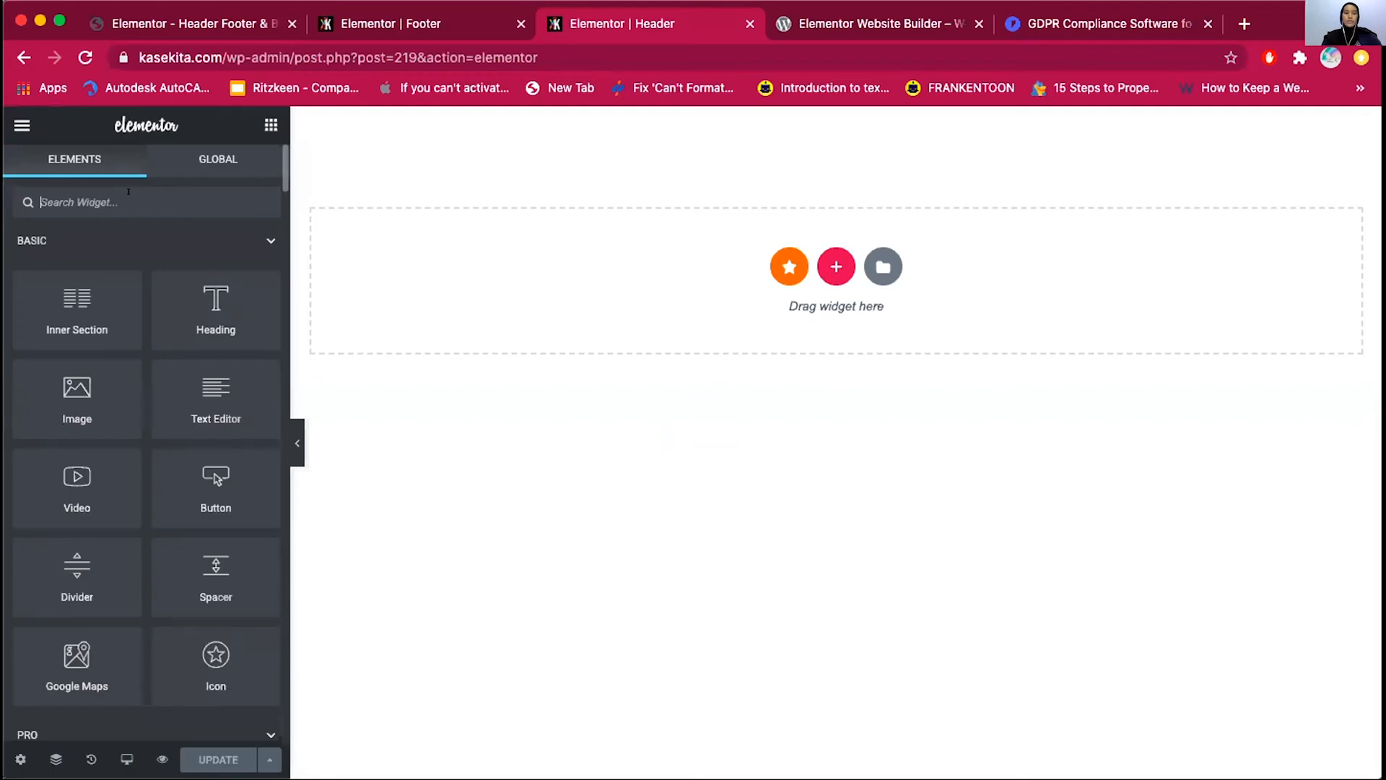
Find the Nav Menu widget by searching "menu", place it in the header template and set its alignment to Stretch
{"action": "type", "text": "men"}
{"action": "key", "text": "BackSpace"}
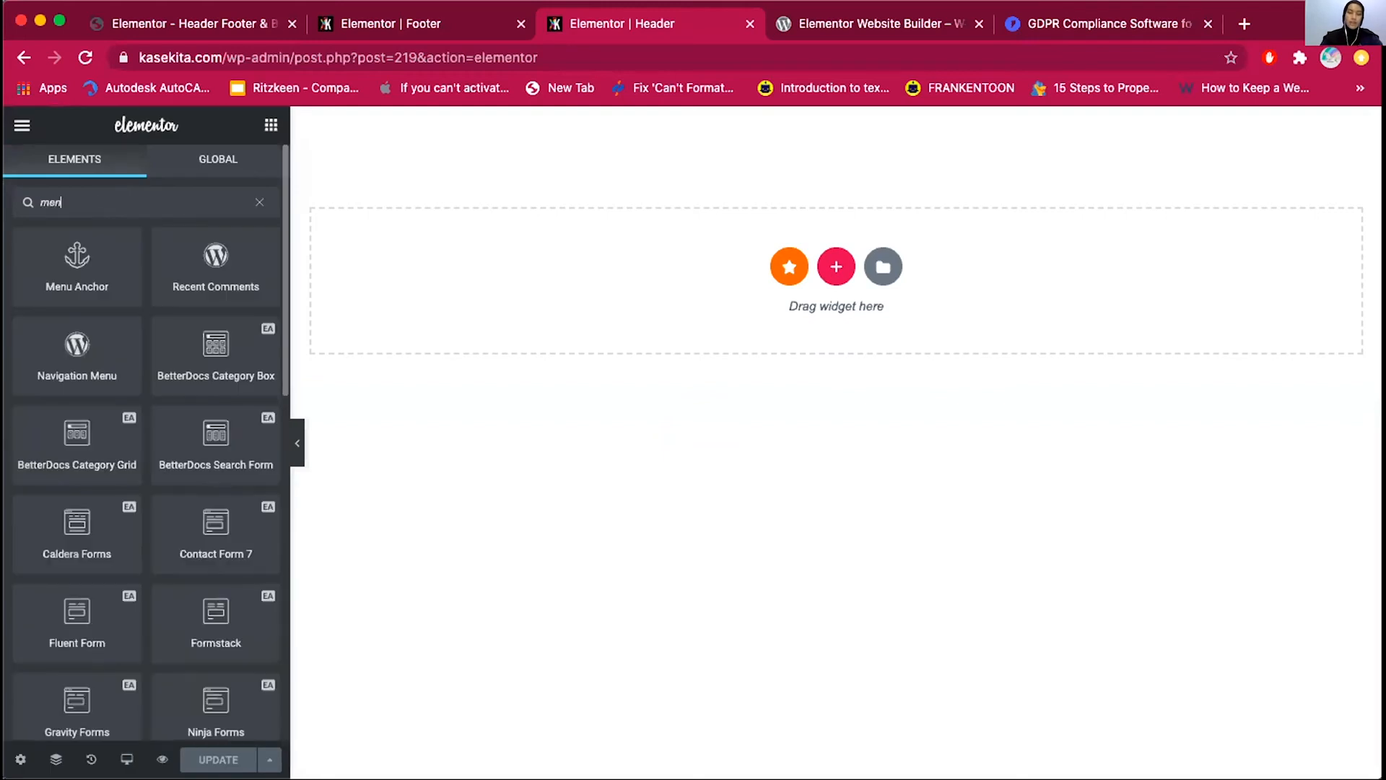
{"action": "type", "text": "u"}
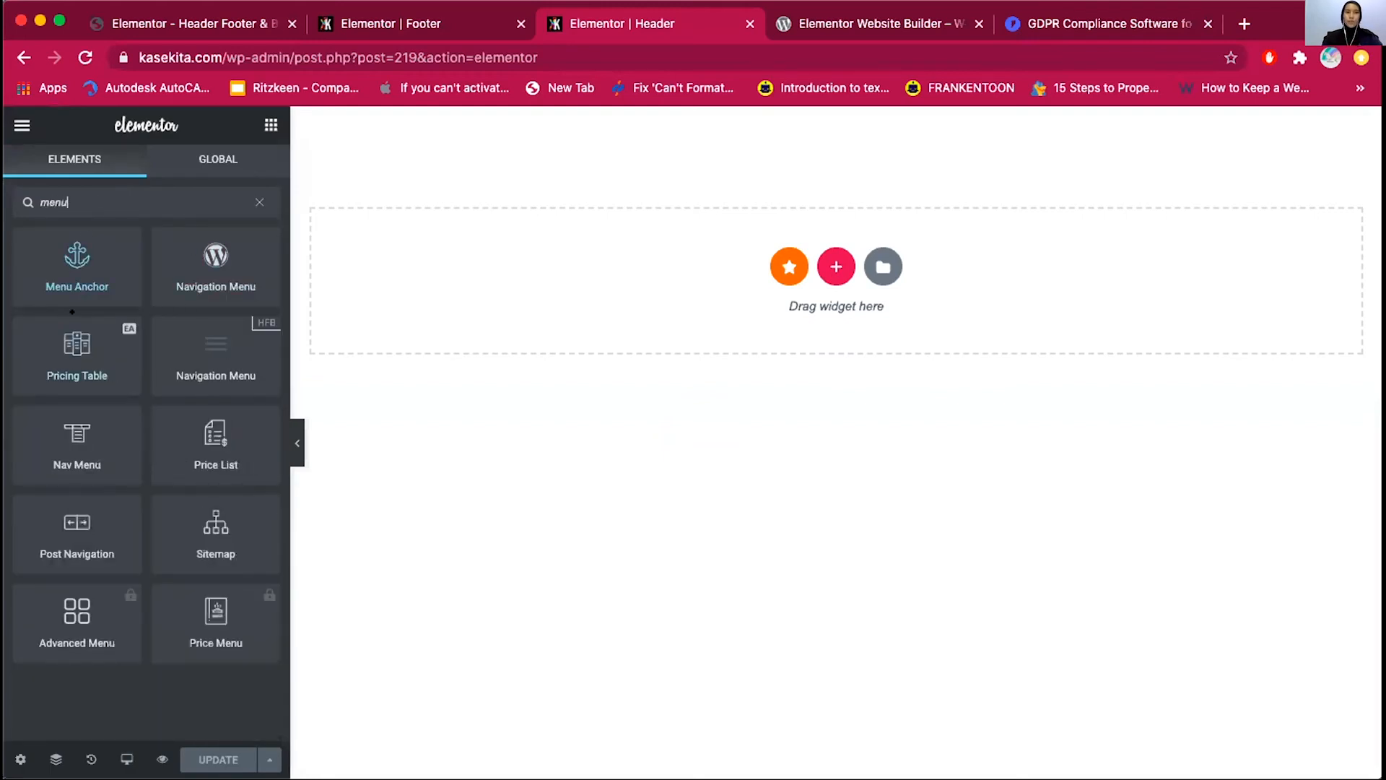
{"action": "left_click_drag", "start_coordinate": [54, 435], "coordinate": [418, 267]}
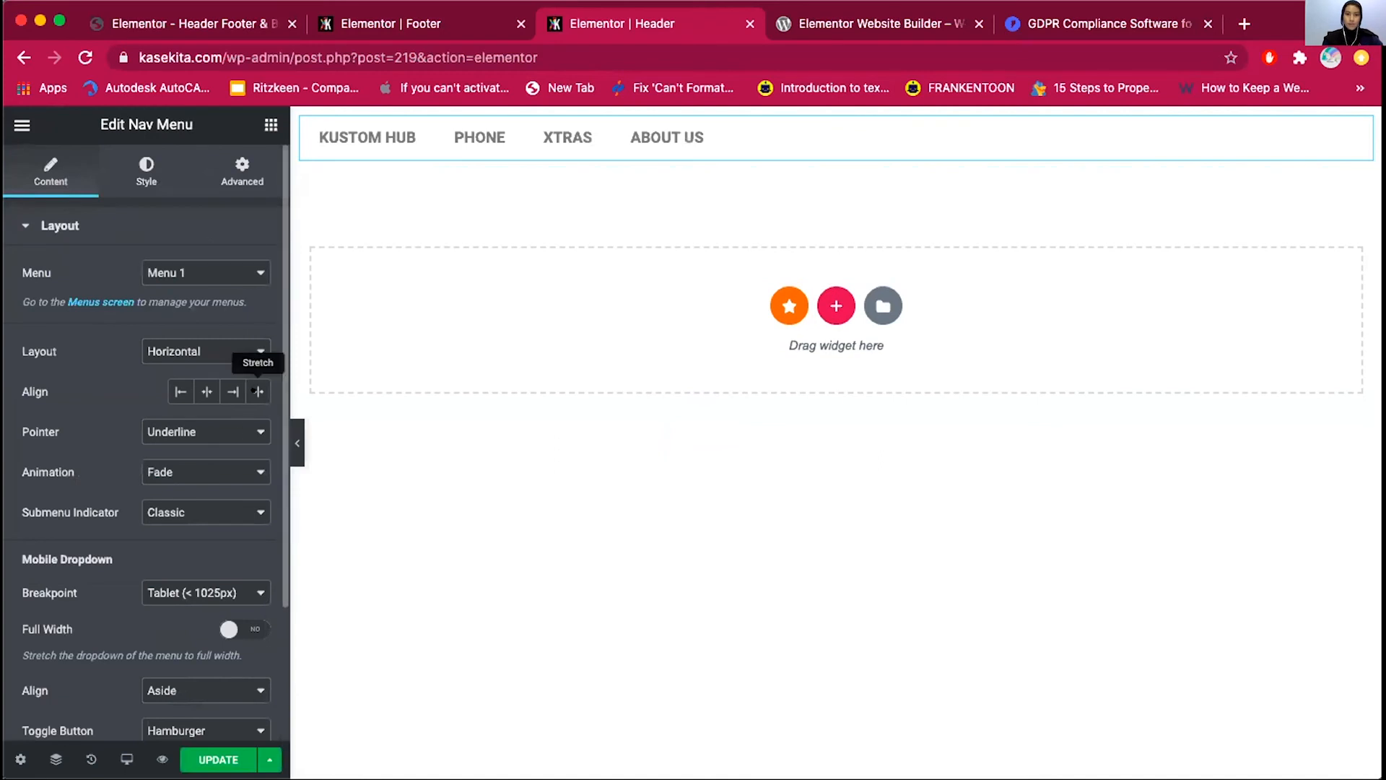
{"action": "left_click", "coordinate": [256, 392]}
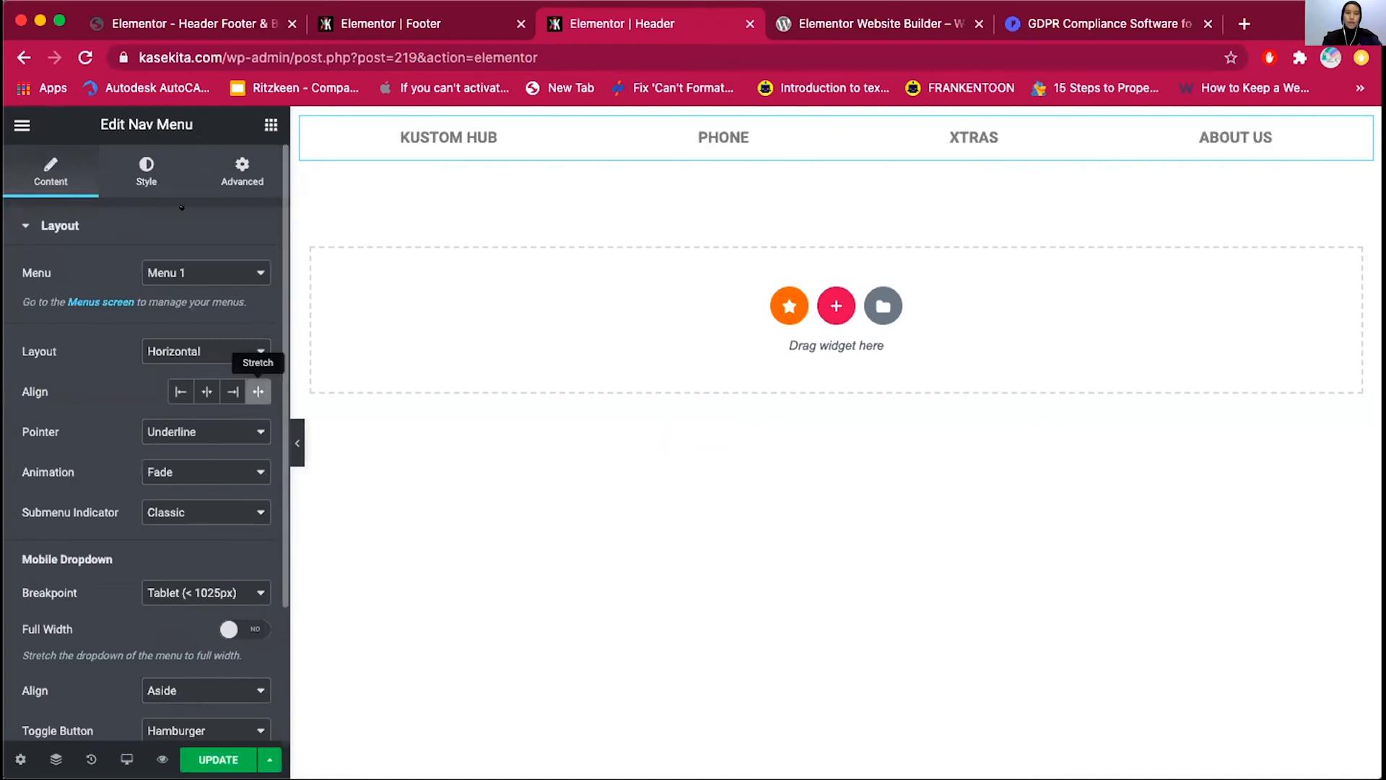
{"action": "left_click", "coordinate": [119, 163]}
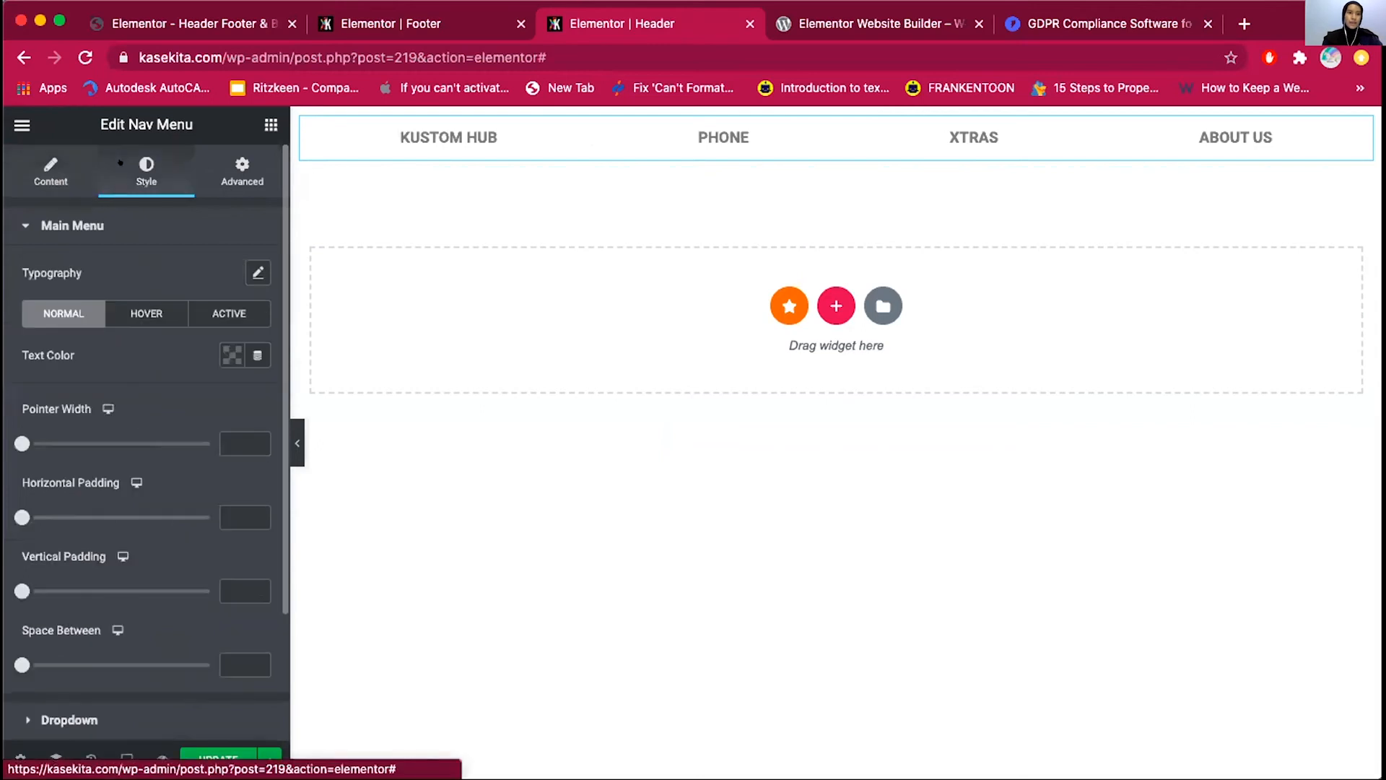
{"action": "left_click", "coordinate": [28, 148]}
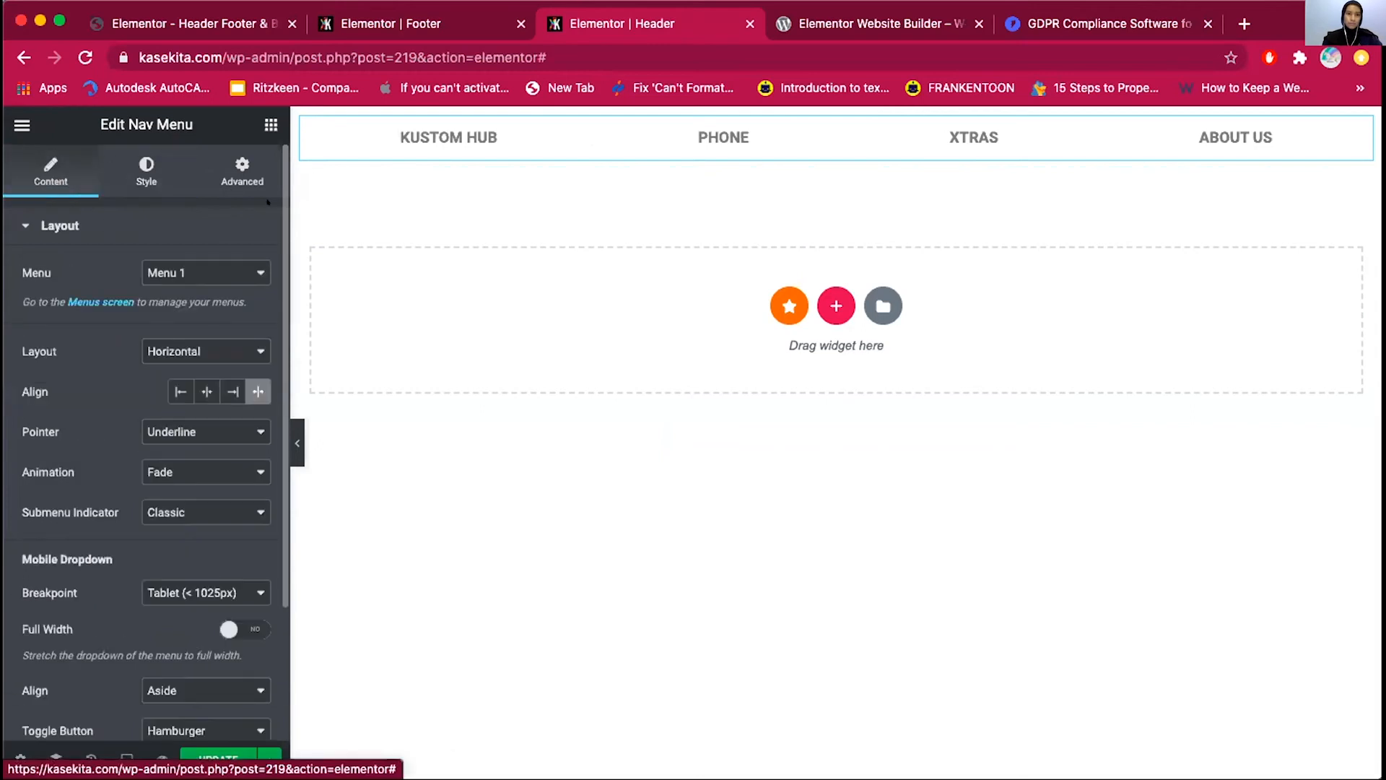
Add a single-column section above the navigation menu
{"action": "left_click", "coordinate": [271, 125]}
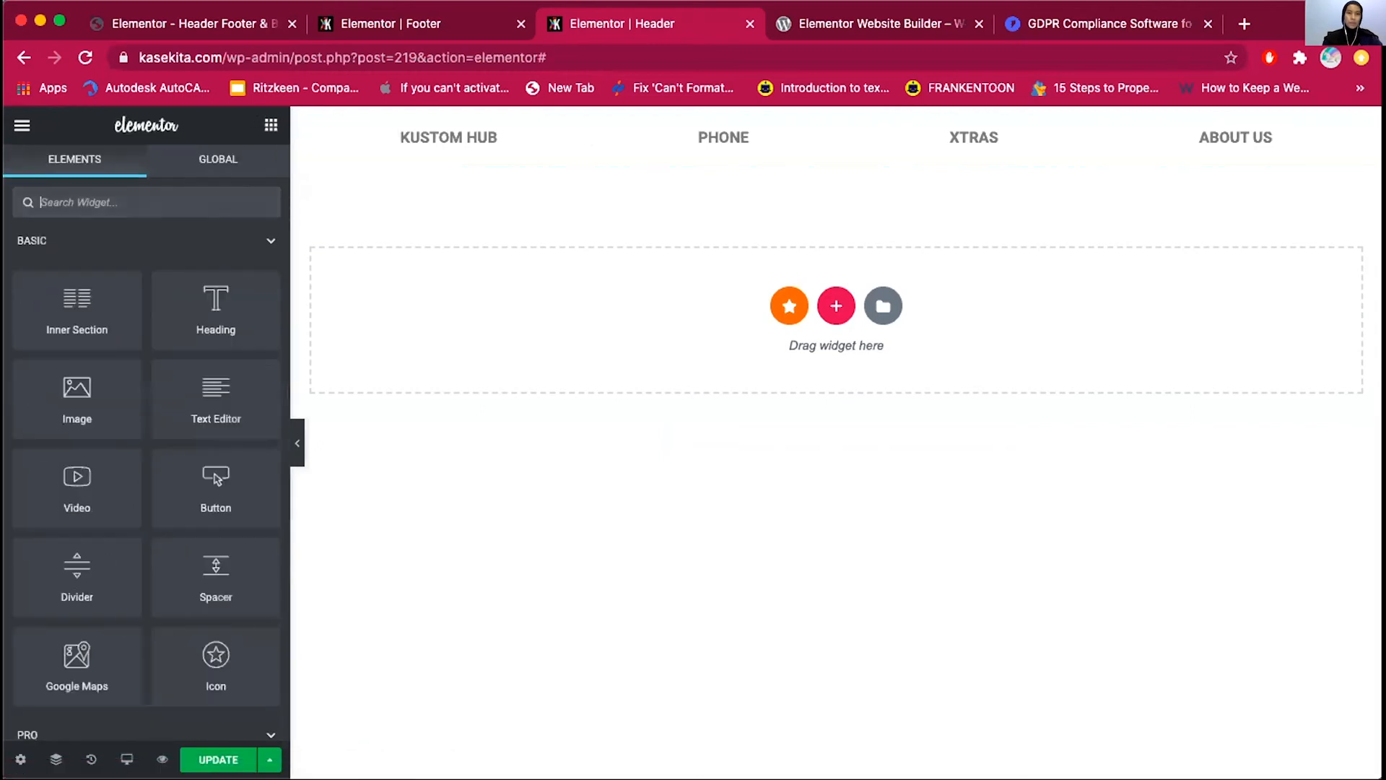
{"action": "left_click", "coordinate": [836, 110]}
{"action": "left_click", "coordinate": [841, 194]}
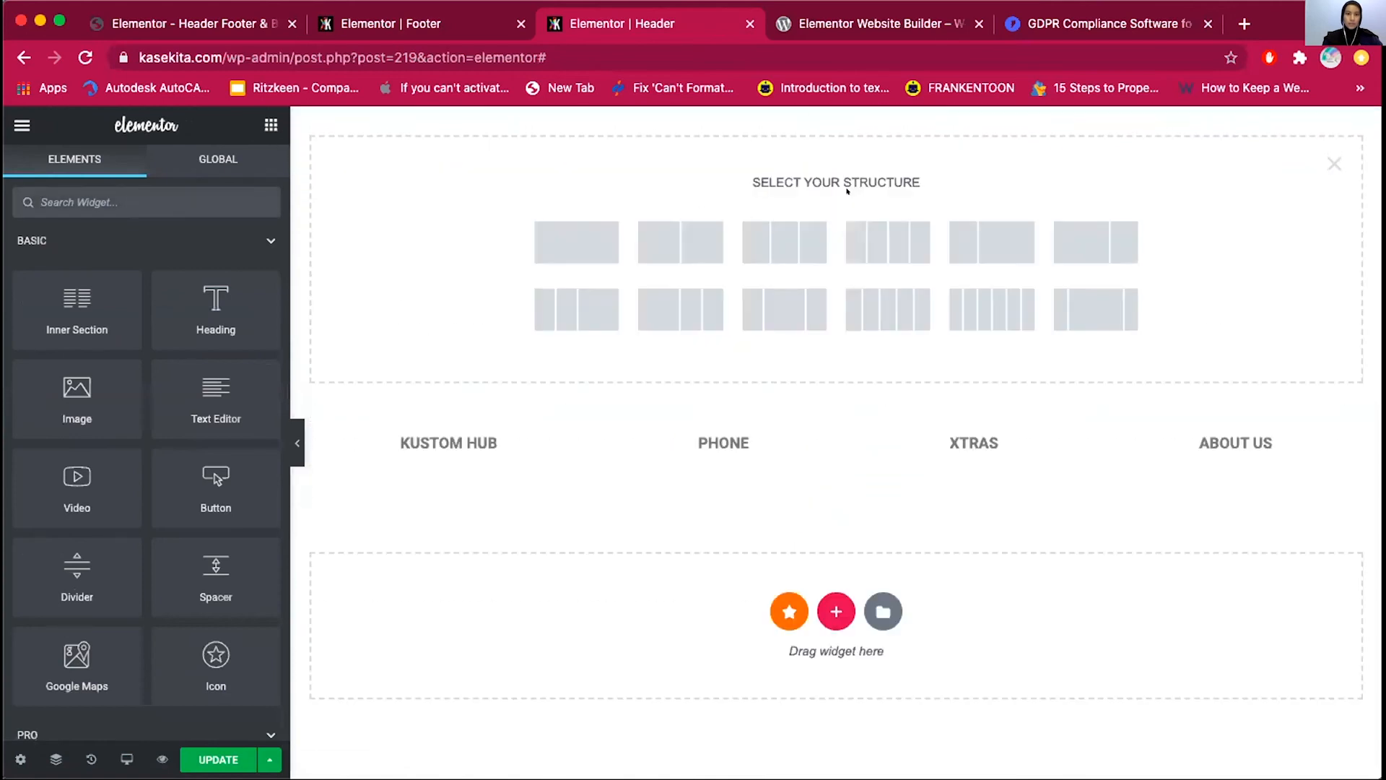
{"action": "left_click", "coordinate": [574, 238]}
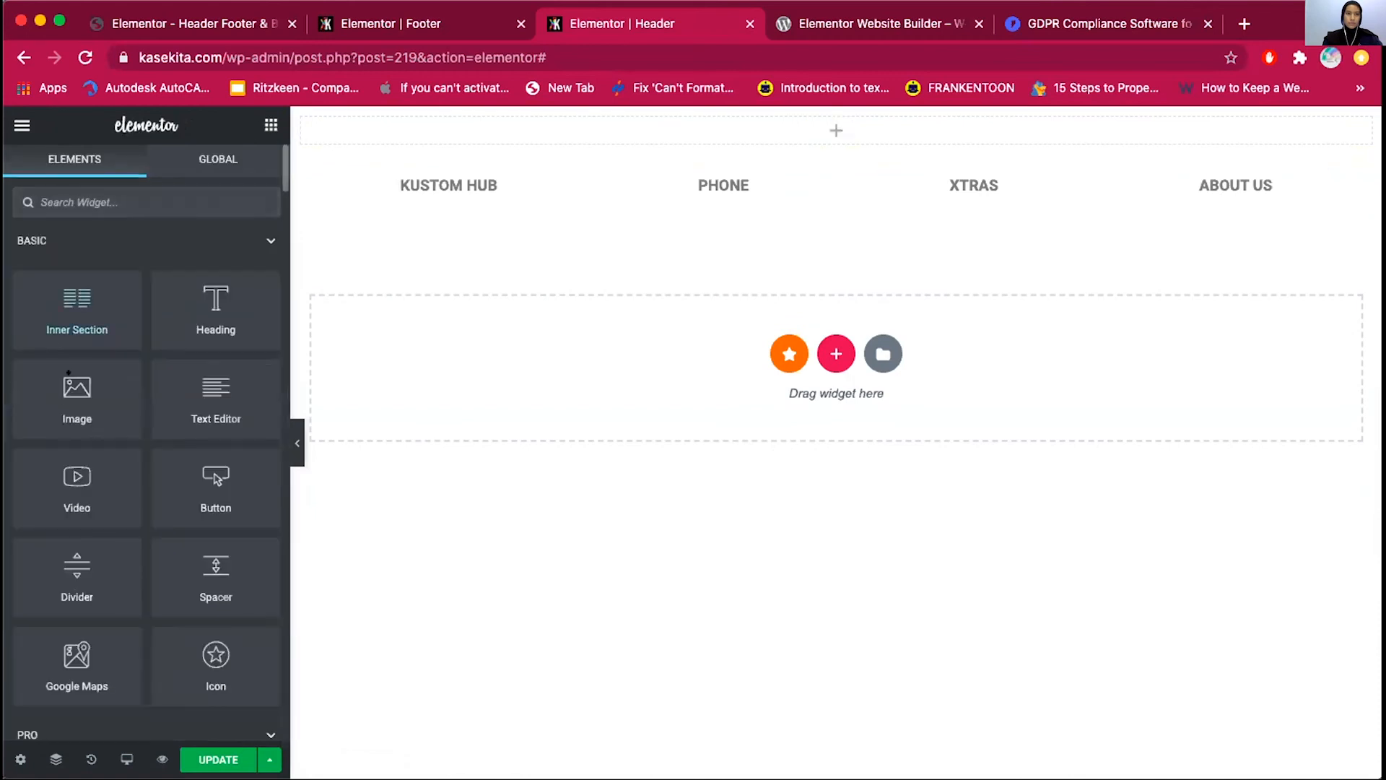
Place an Image widget in the new section above the navigation menu and insert kk-header.png from the media library
{"action": "left_click_drag", "start_coordinate": [76, 397], "coordinate": [441, 114]}
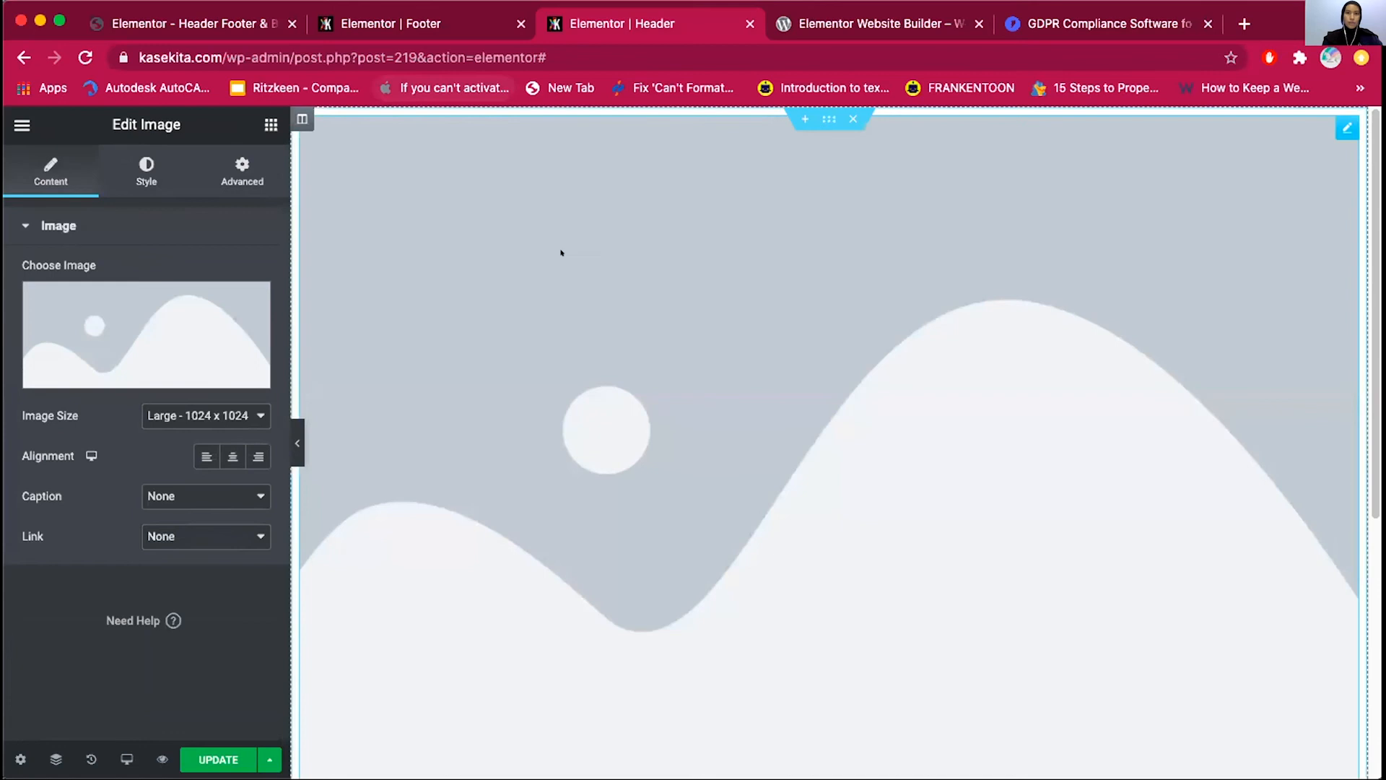
{"action": "left_click", "coordinate": [137, 361]}
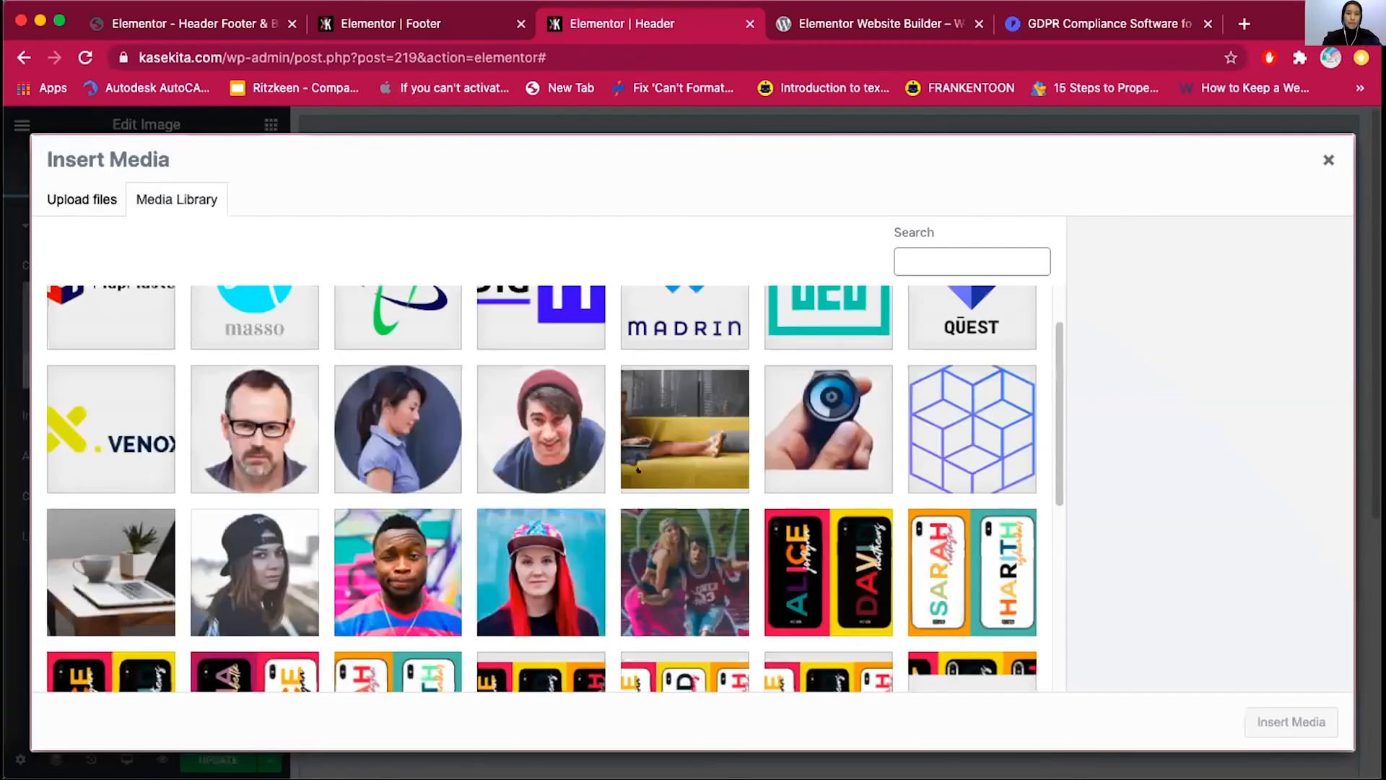
{"action": "scroll", "coordinate": [668, 470], "scroll_direction": "down", "scroll_amount": 10}
{"action": "left_click", "coordinate": [678, 469]}
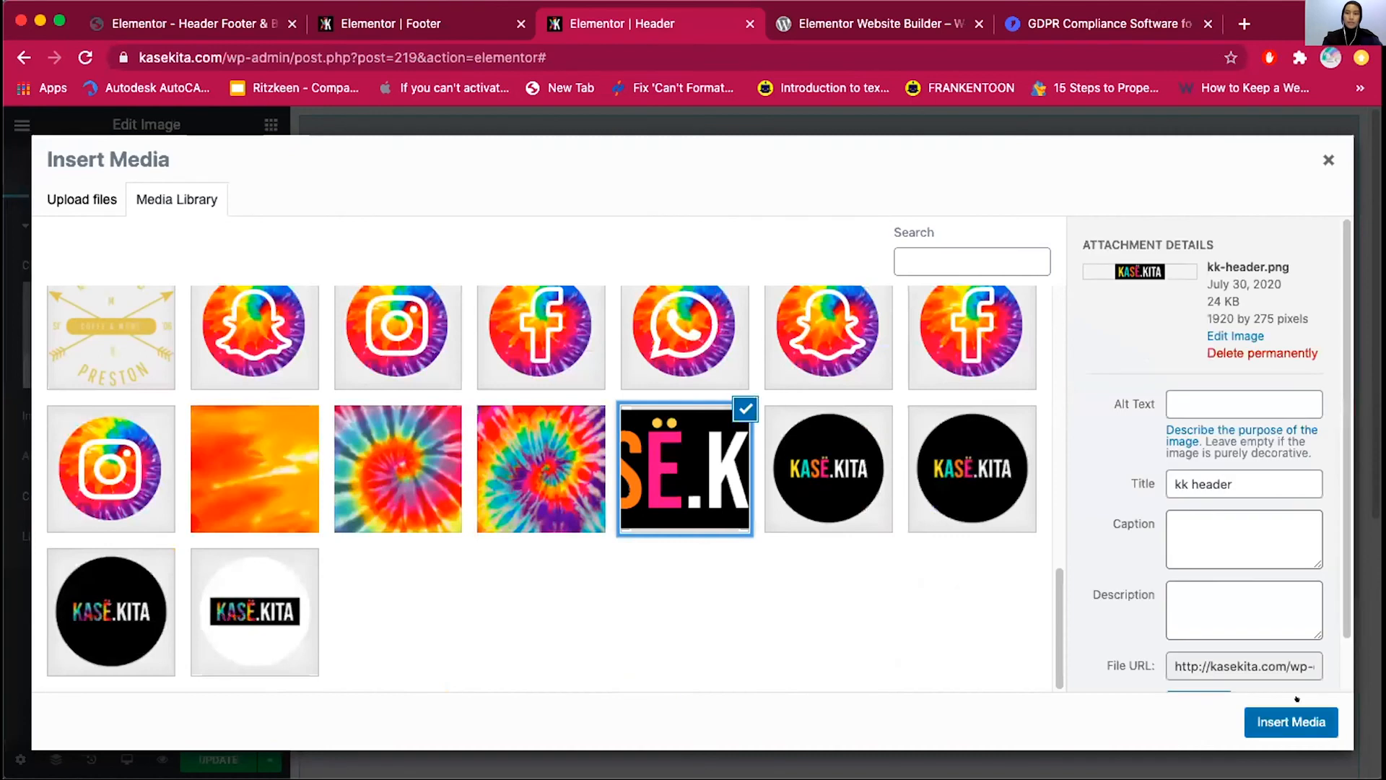
{"action": "left_click", "coordinate": [1295, 719]}
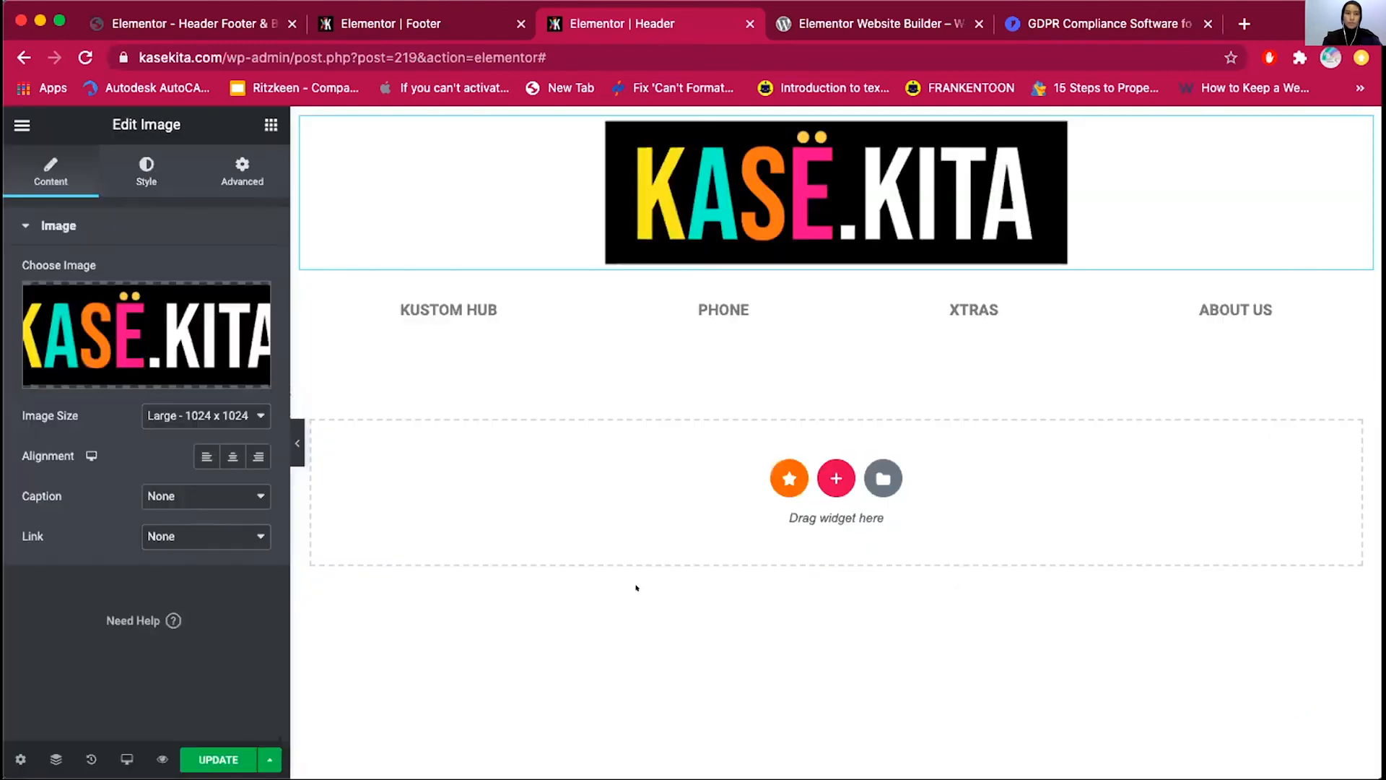
Set the header logo's width to 31% and preview the header without the editing panel
{"action": "left_click", "coordinate": [146, 170]}
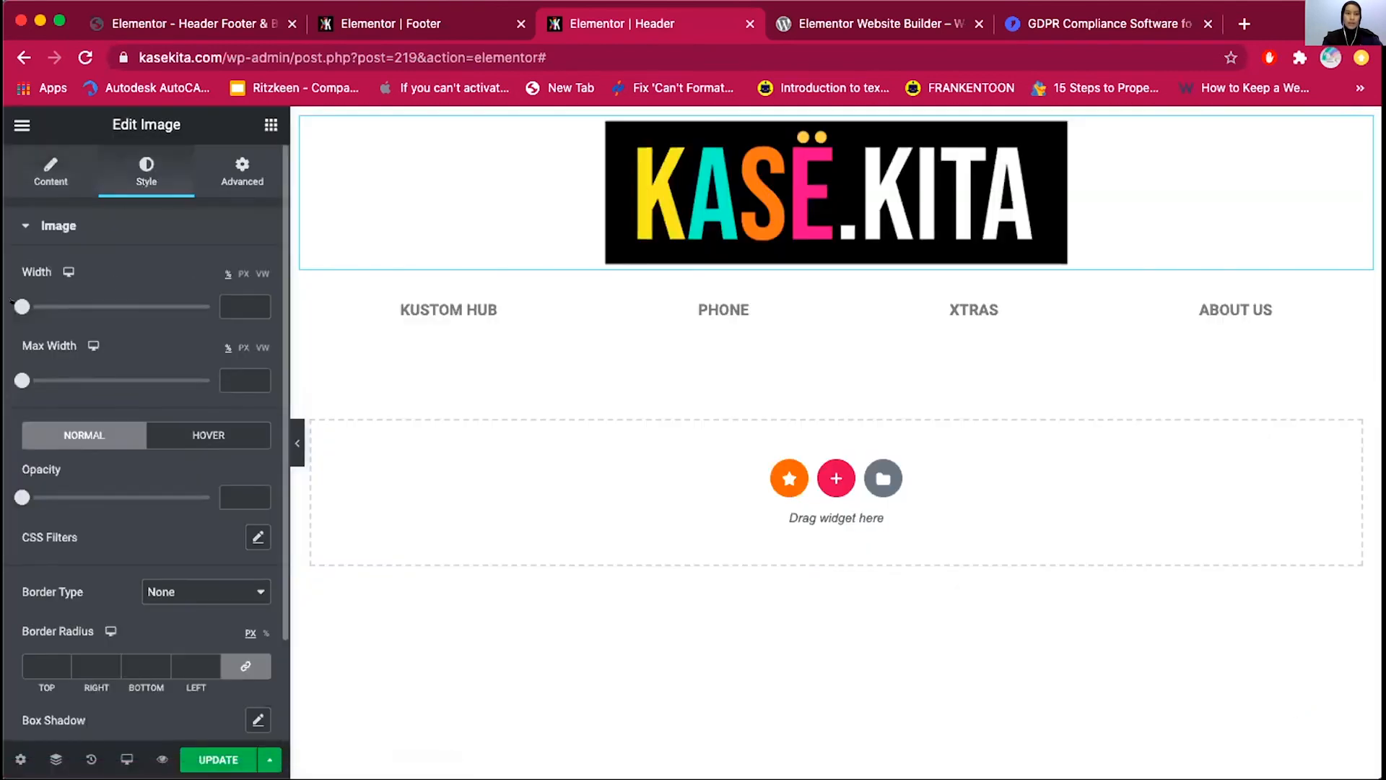
{"action": "left_click_drag", "start_coordinate": [11, 301], "coordinate": [69, 312]}
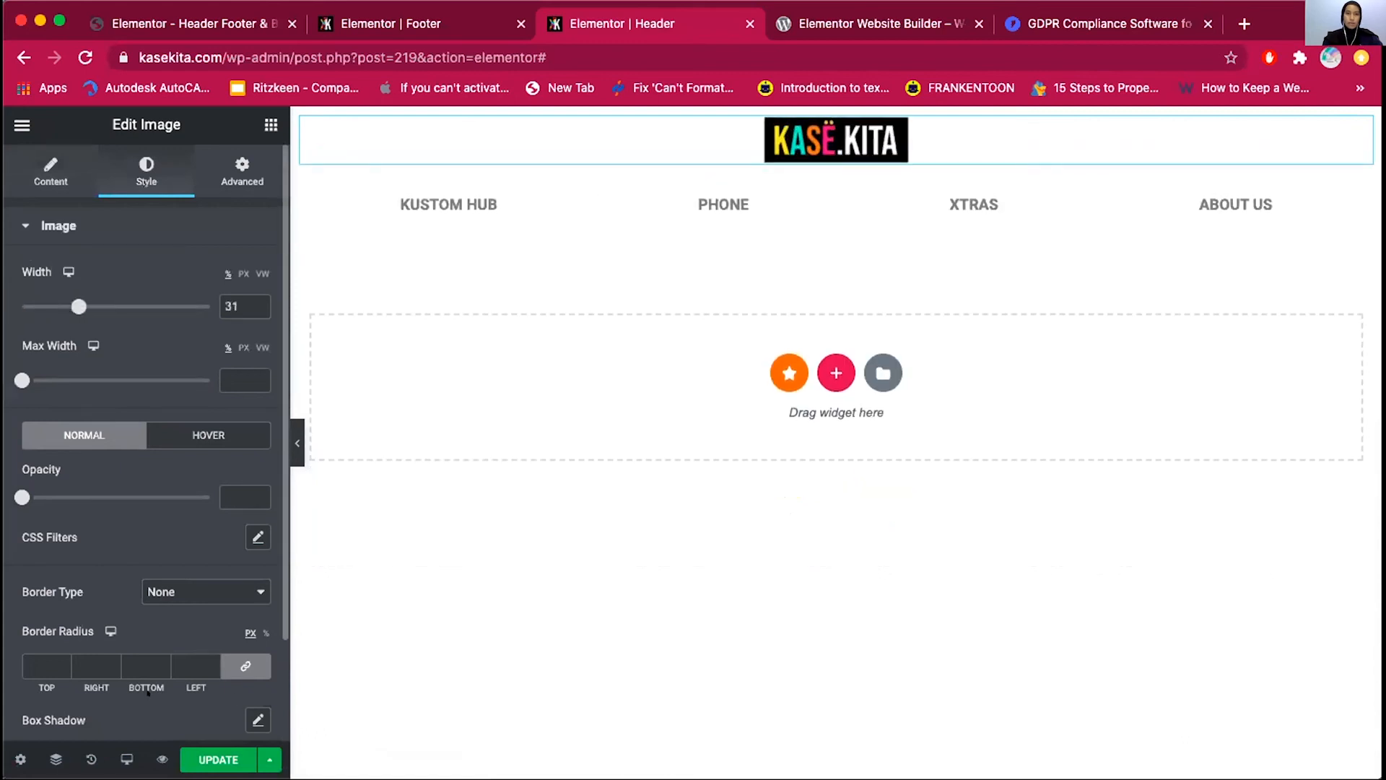
{"action": "left_click", "coordinate": [288, 452]}
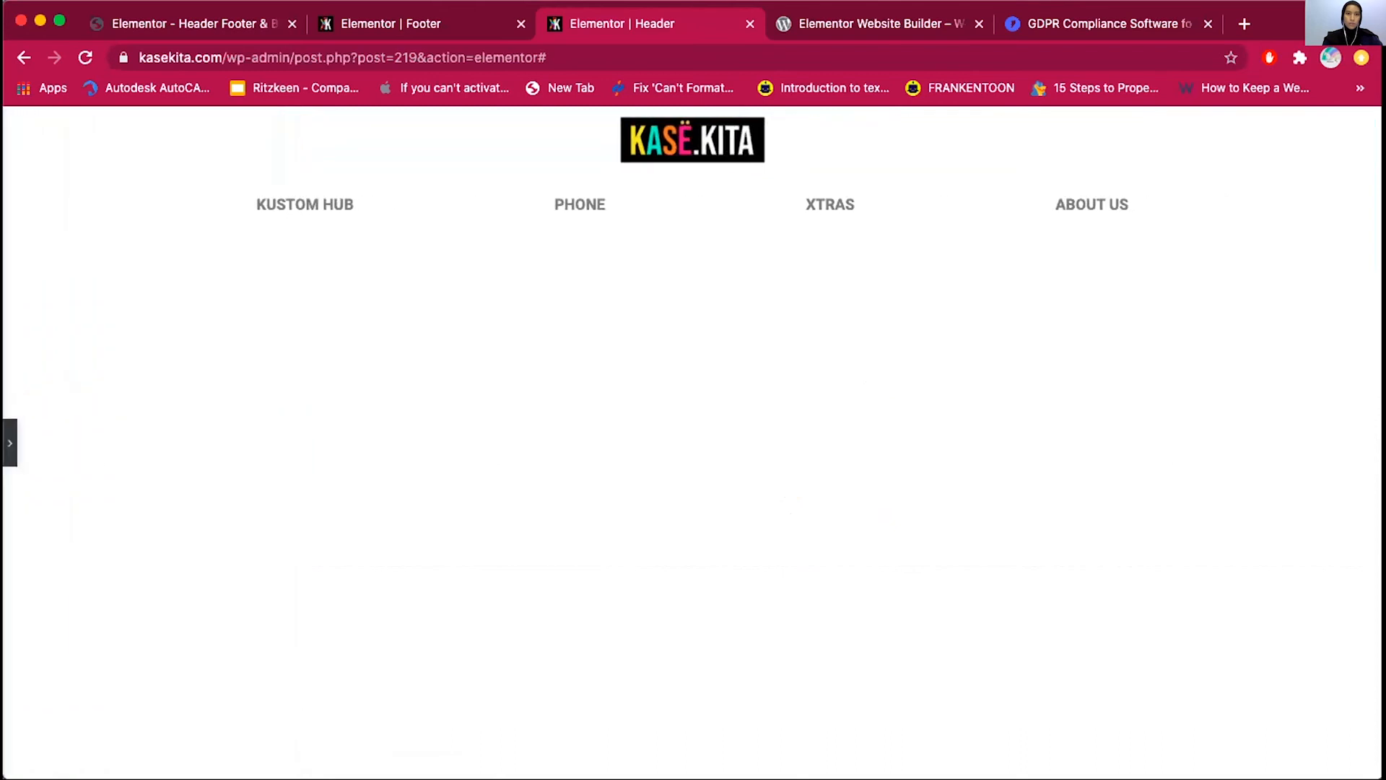
{"action": "left_click", "coordinate": [10, 442]}
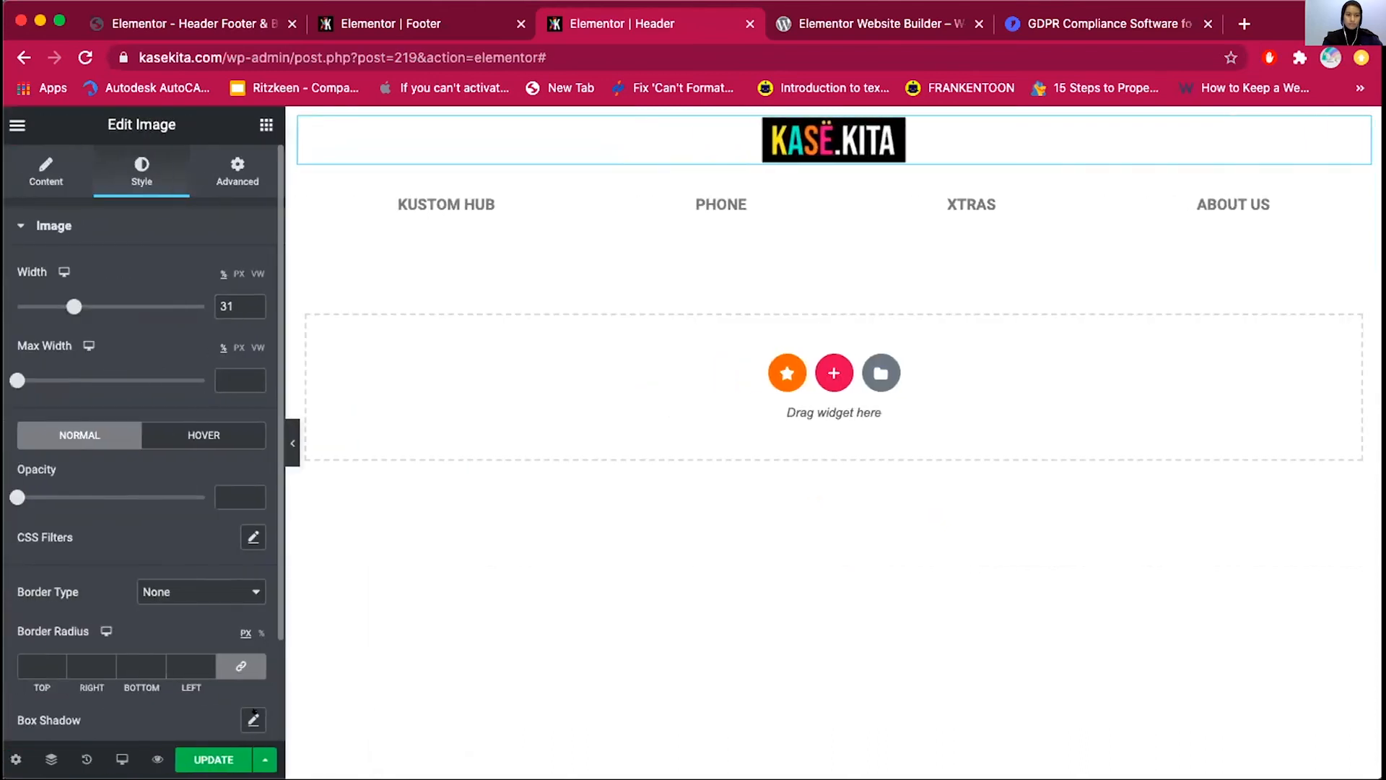
Set the logo's width to 69% for the mobile layout and expand the mobile hamburger menu
{"action": "left_click", "coordinate": [126, 758]}
{"action": "left_click", "coordinate": [70, 711]}
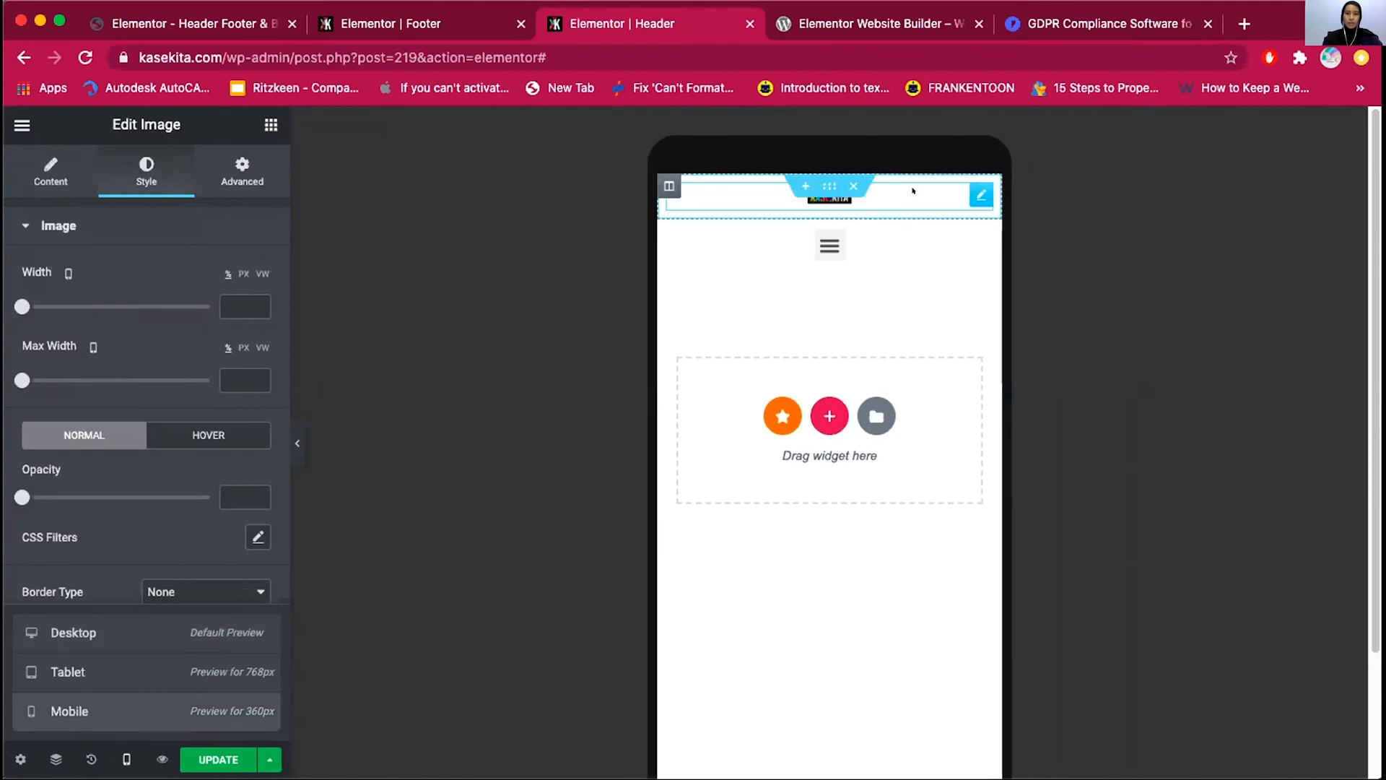
{"action": "left_click_drag", "start_coordinate": [21, 306], "coordinate": [150, 306]}
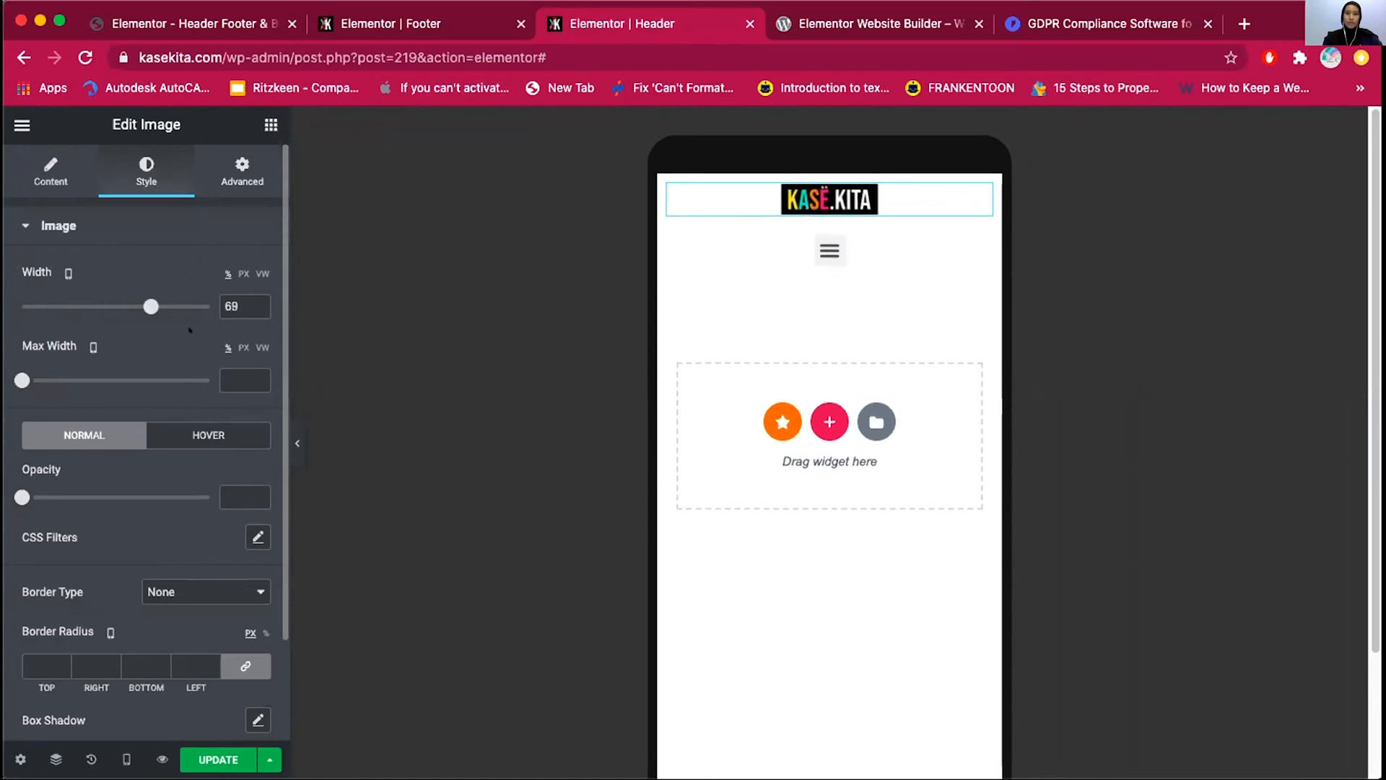
{"action": "left_click", "coordinate": [821, 251]}
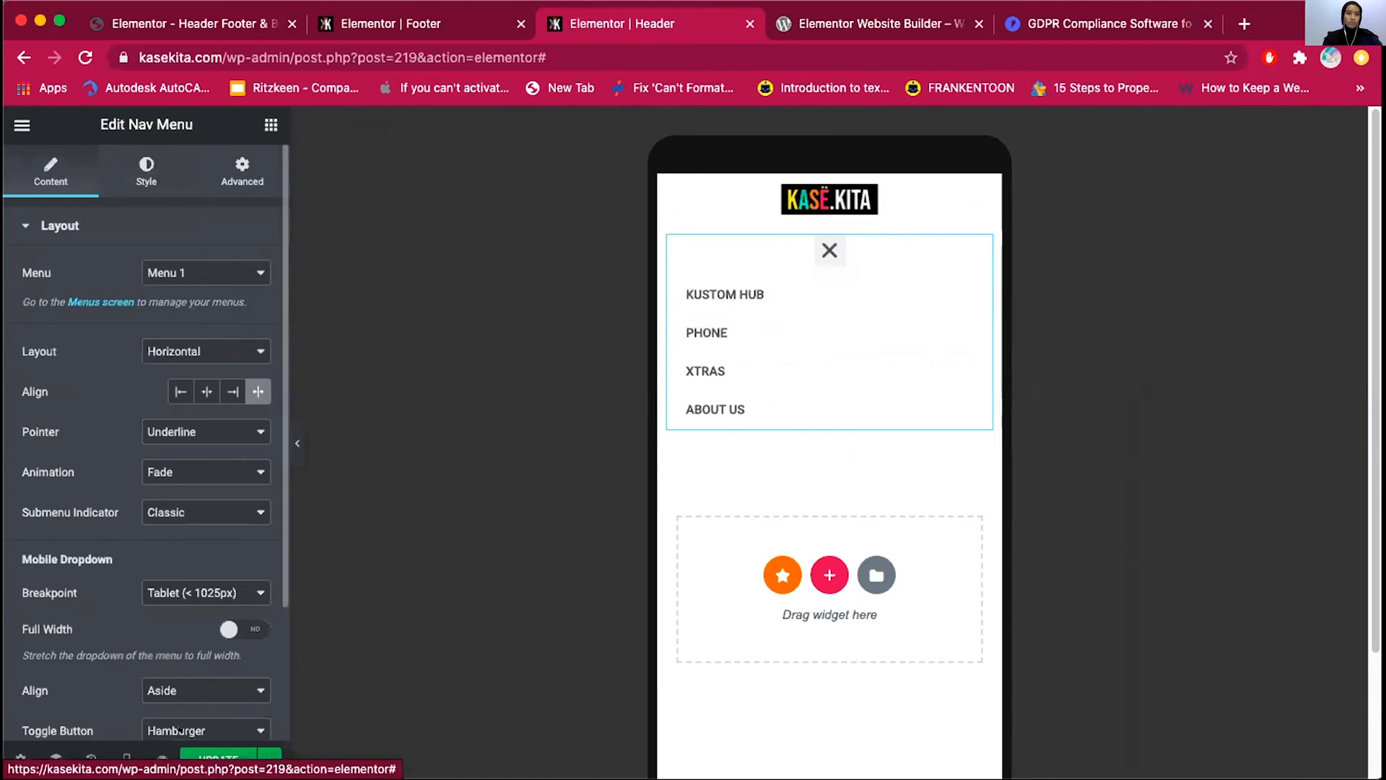
Update the header template and exit the Elementor editor to the WordPress dashboard
{"action": "left_click", "coordinate": [207, 746]}
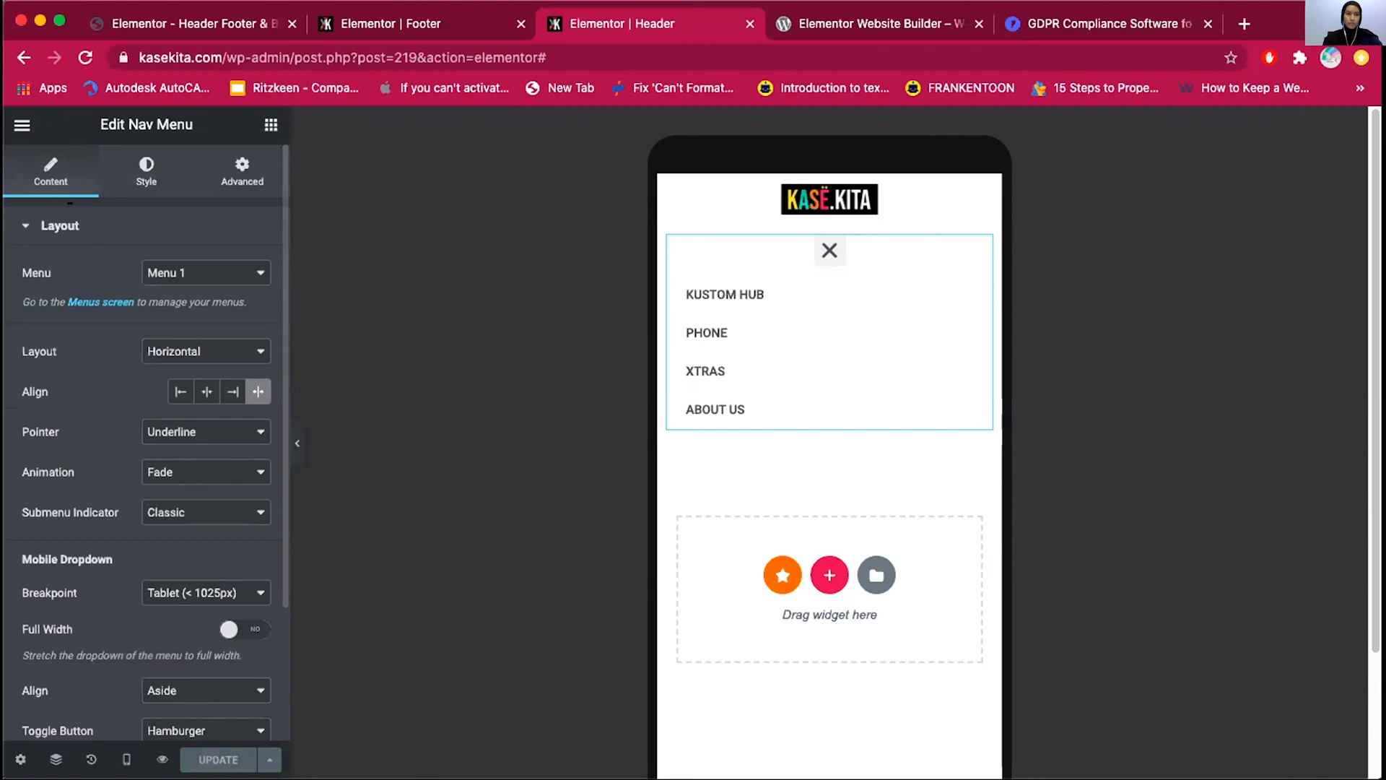
{"action": "left_click", "coordinate": [20, 758]}
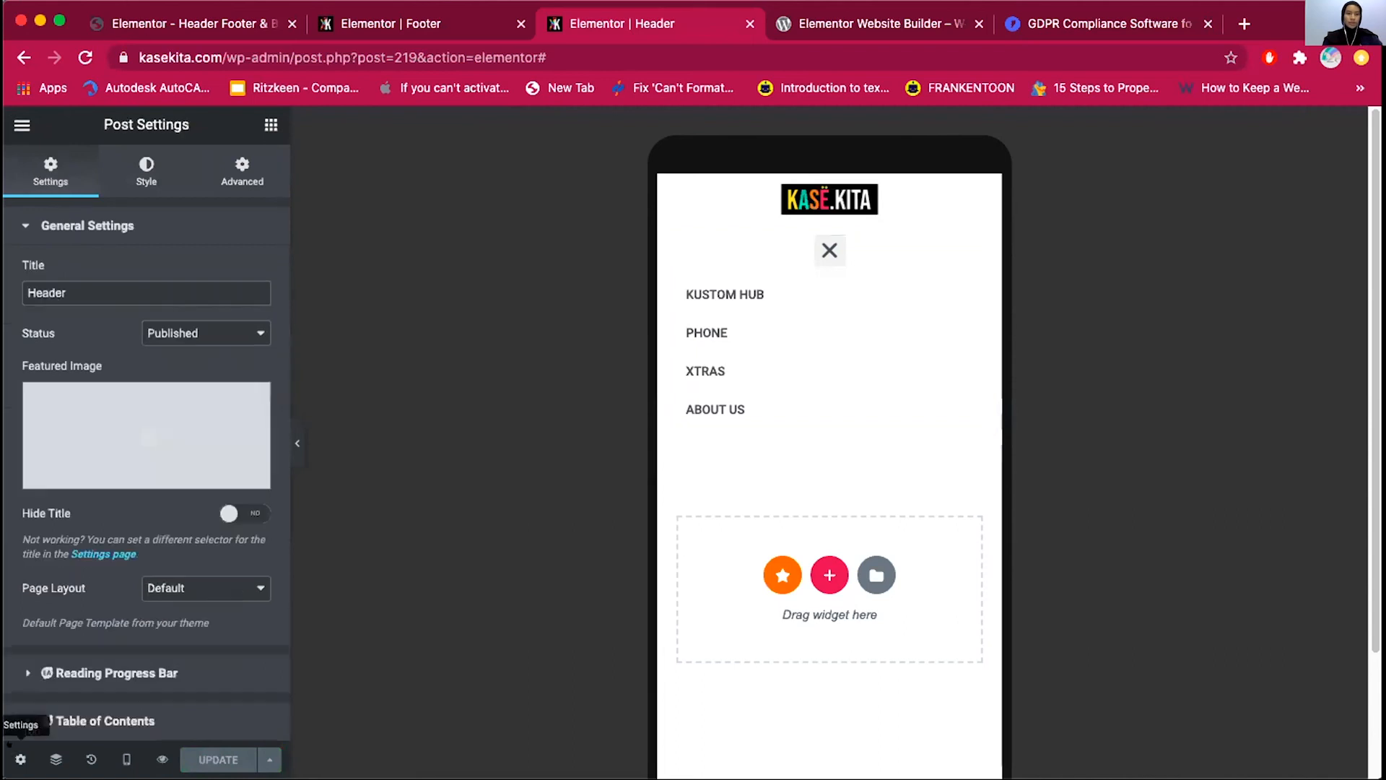
{"action": "left_click", "coordinate": [21, 124]}
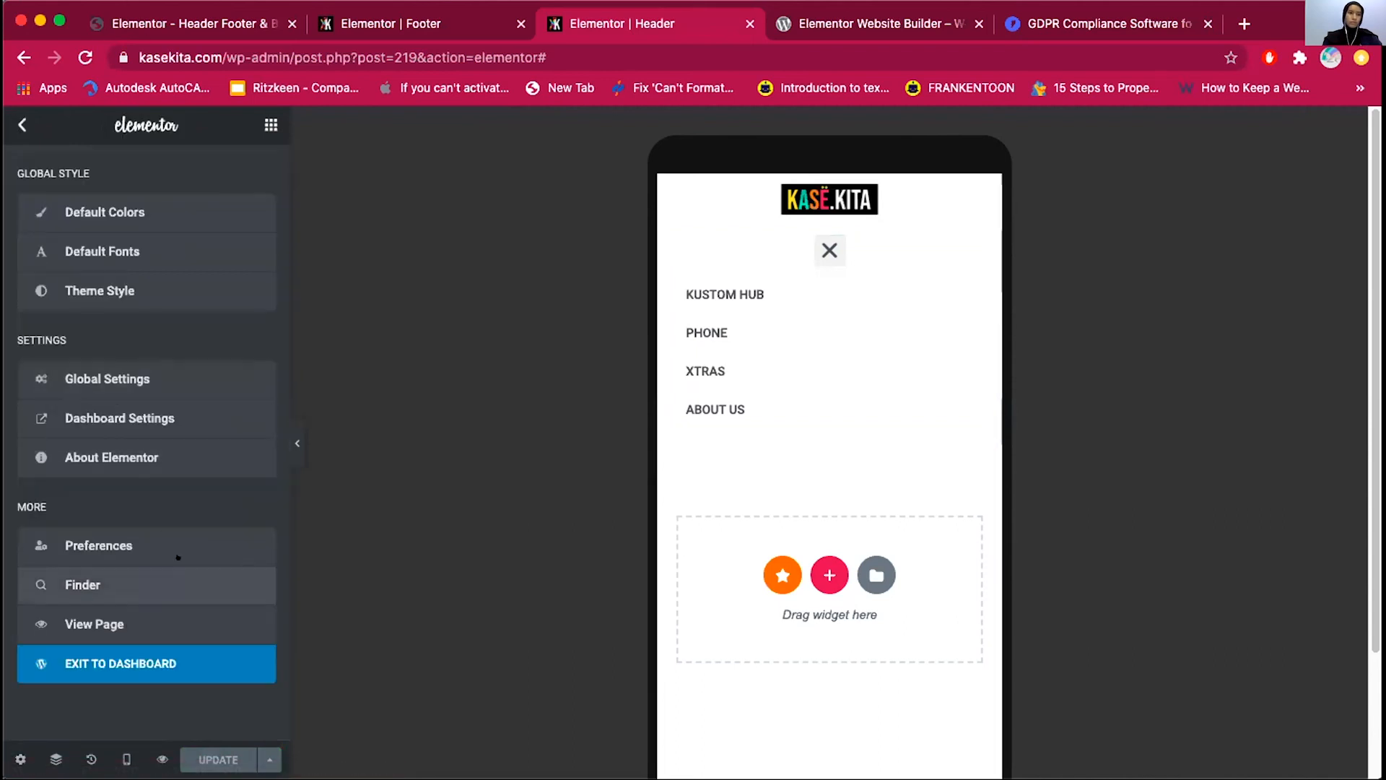
{"action": "left_click", "coordinate": [135, 654]}
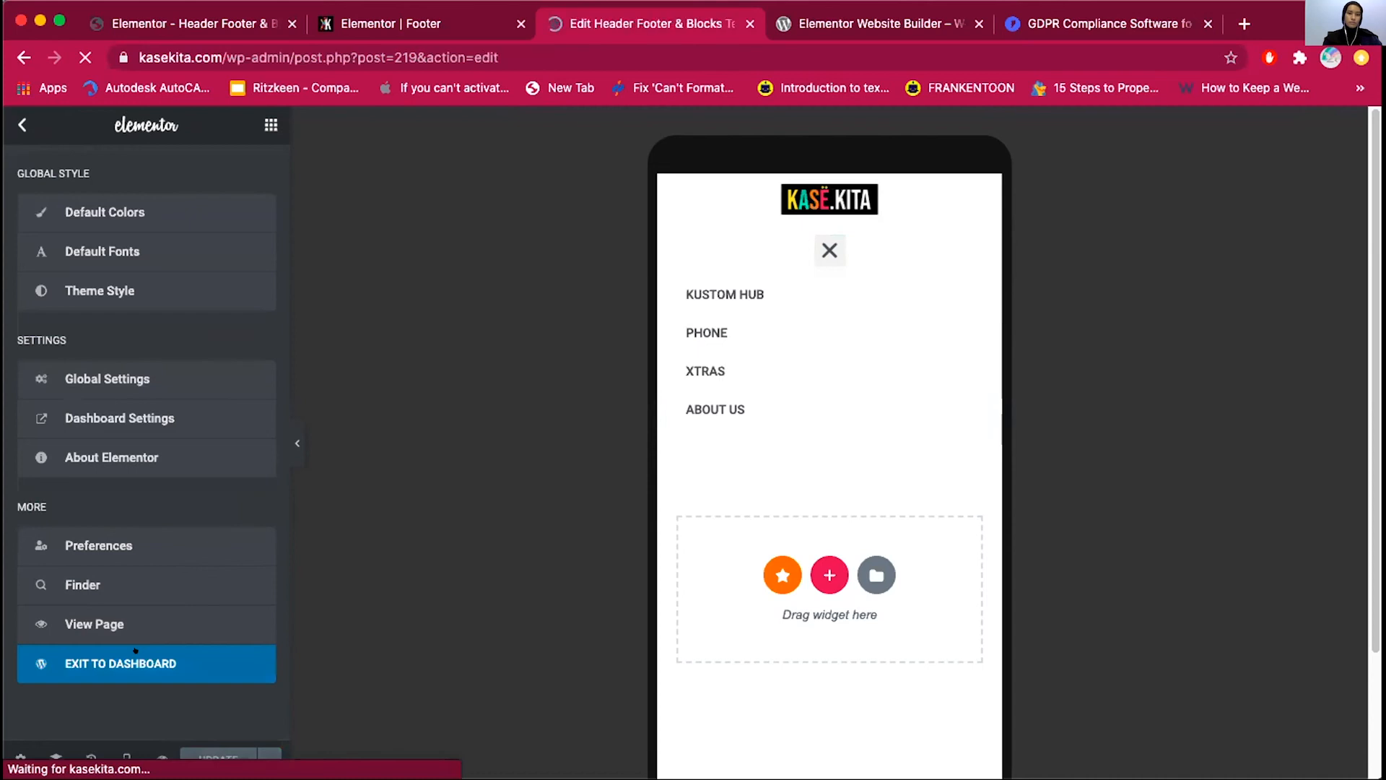
Examine the Type of Template and Display On choices, keeping Header and Entire Website selected
{"action": "scroll", "coordinate": [576, 374], "scroll_direction": "down", "scroll_amount": 7}
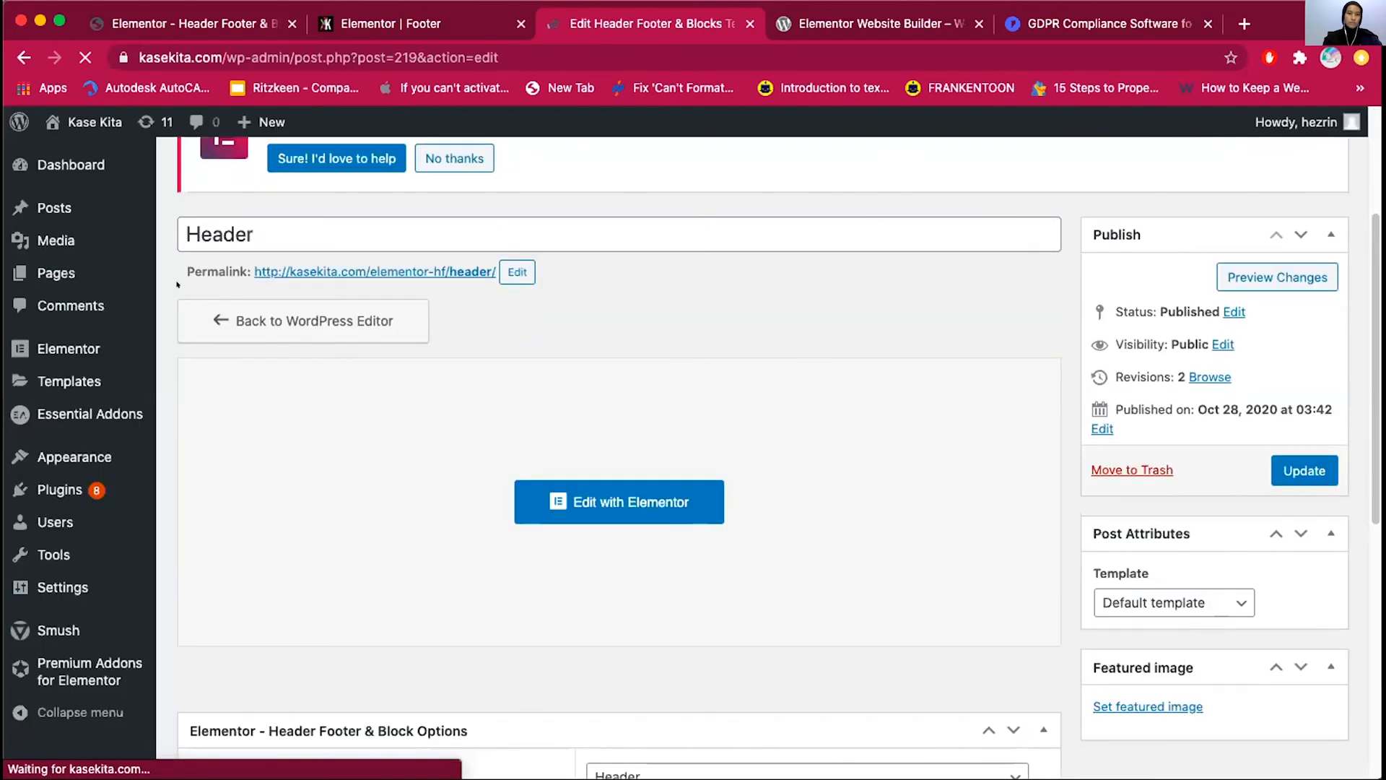
{"action": "scroll", "coordinate": [579, 438], "scroll_direction": "down", "scroll_amount": 3}
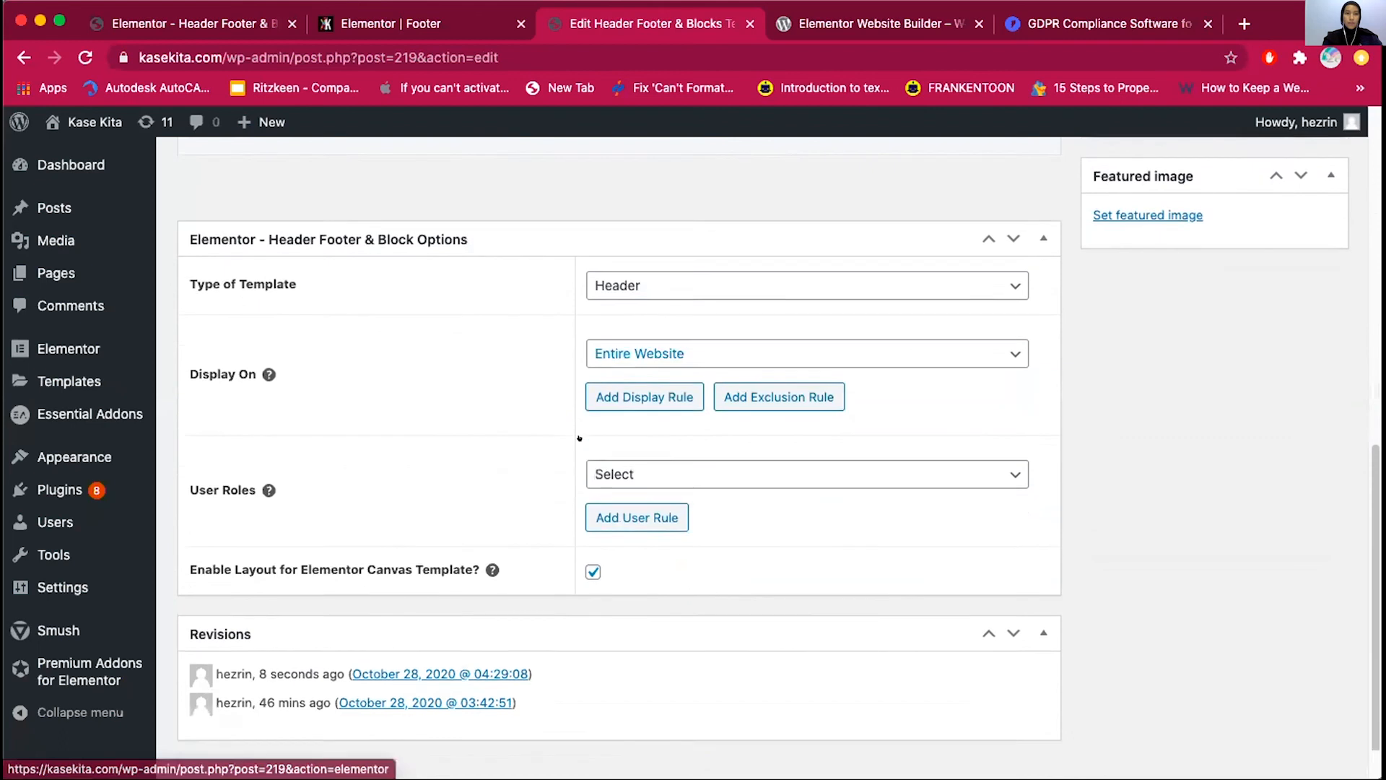
{"action": "scroll", "coordinate": [700, 236], "scroll_direction": "up", "scroll_amount": 10}
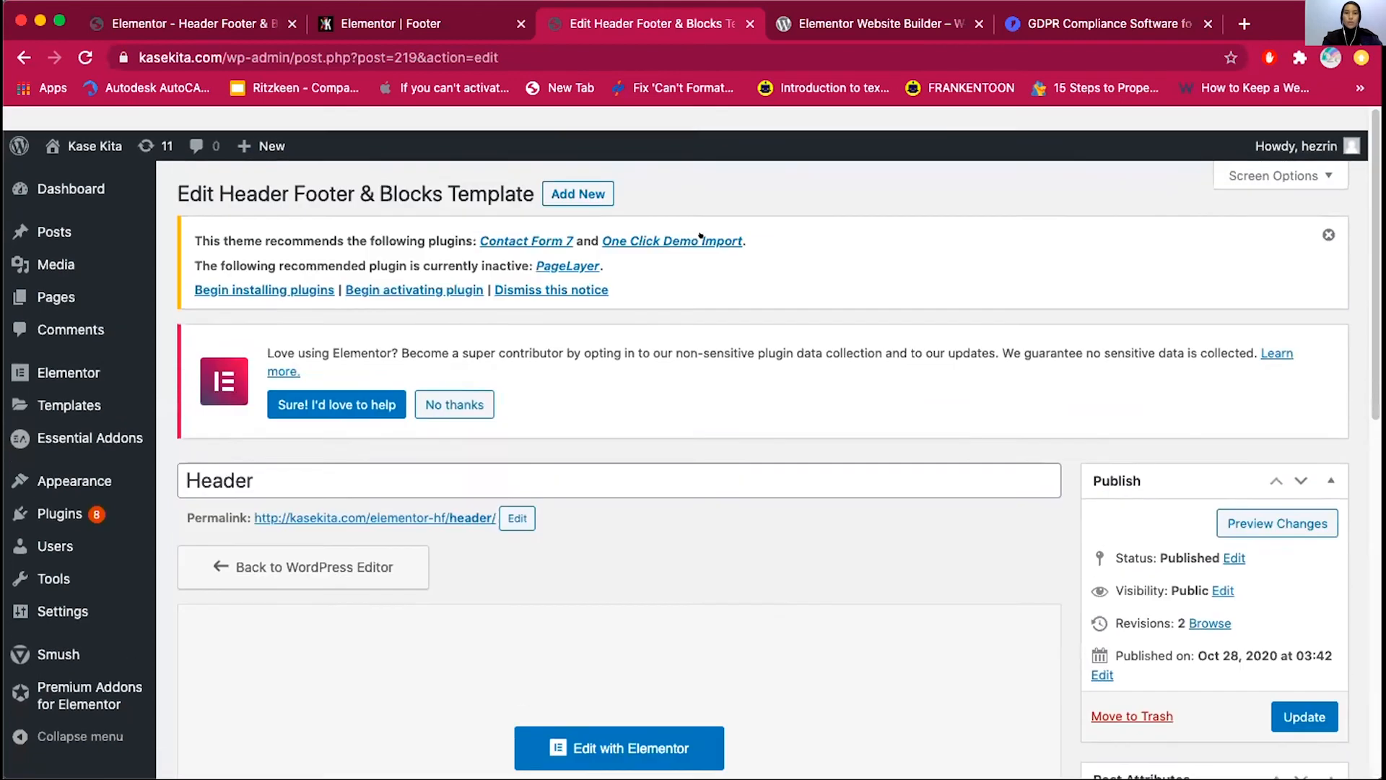
{"action": "scroll", "coordinate": [704, 232], "scroll_direction": "down", "scroll_amount": 10}
{"action": "left_click", "coordinate": [681, 240]}
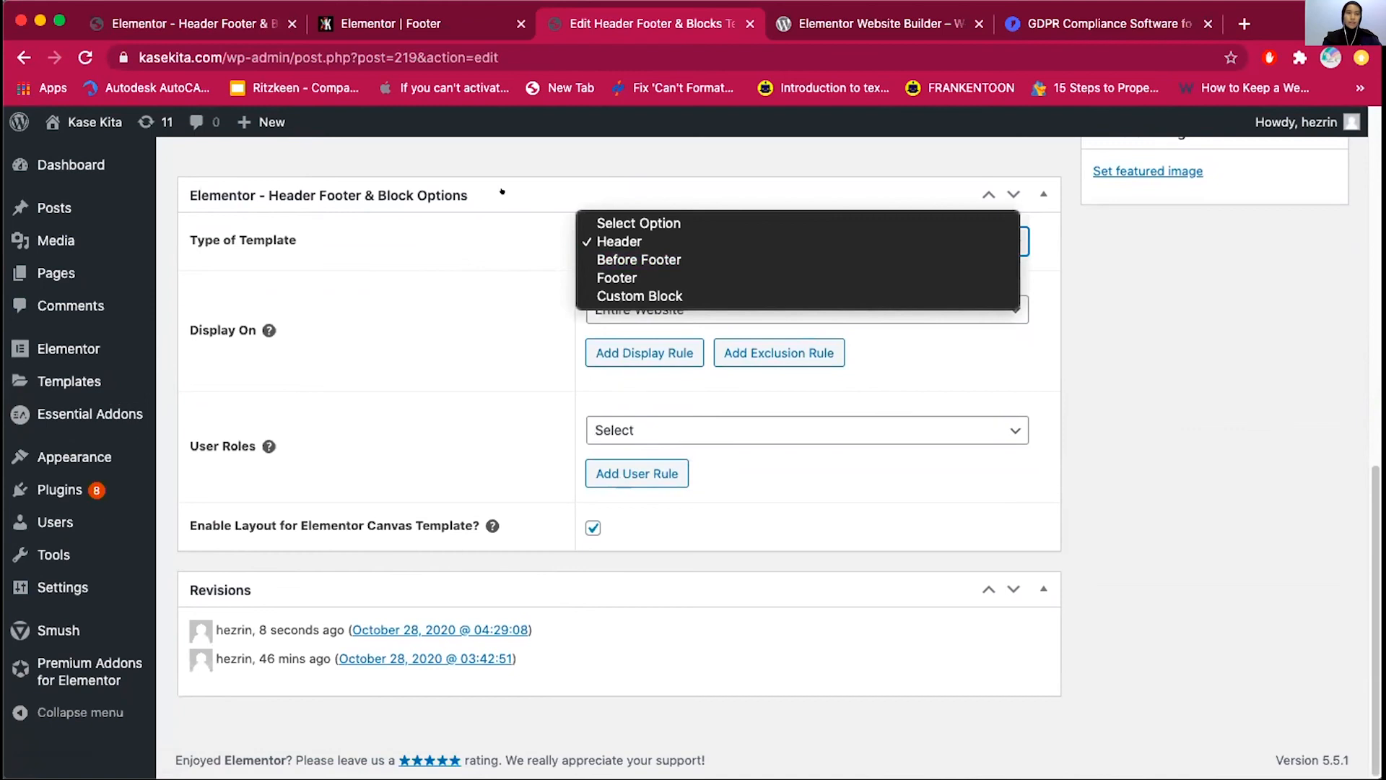
{"action": "left_click", "coordinate": [607, 241]}
{"action": "scroll", "coordinate": [606, 239], "scroll_direction": "up", "scroll_amount": 1}
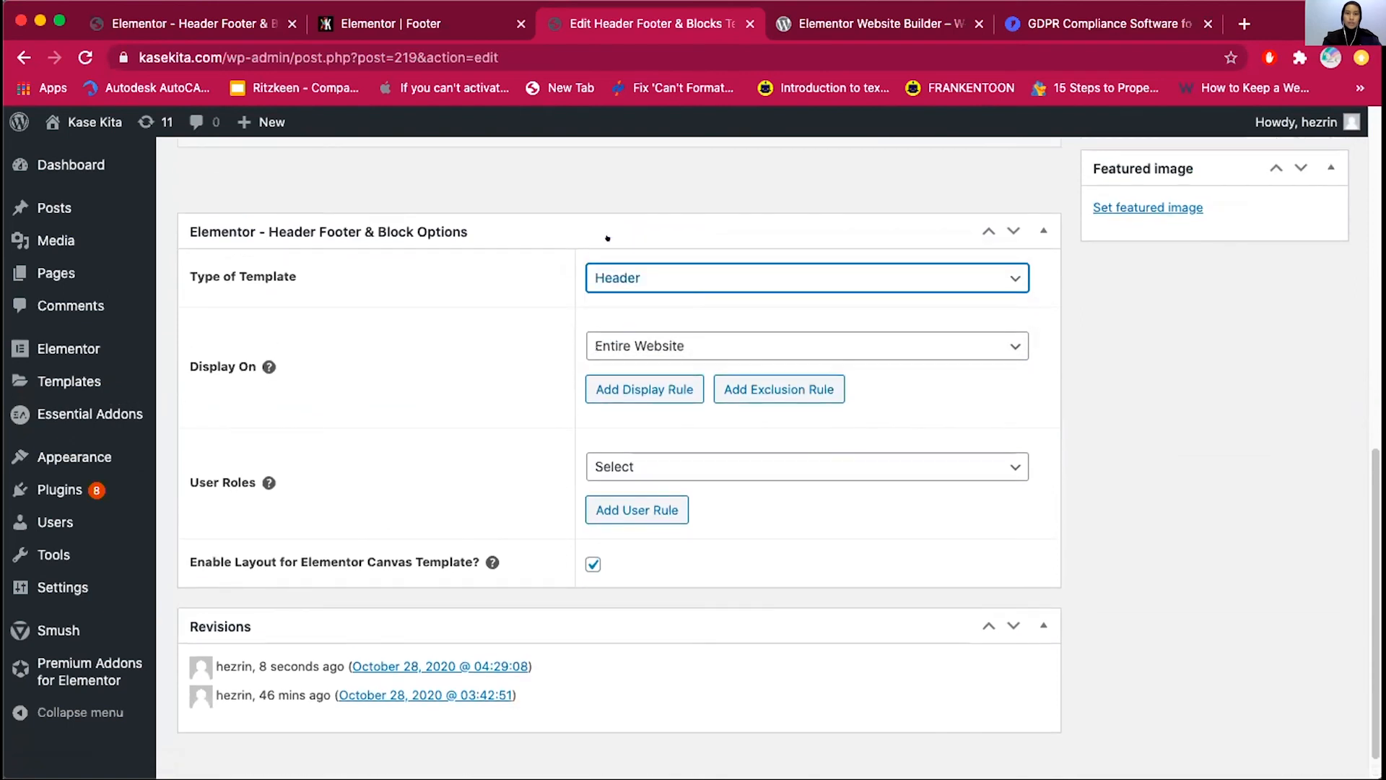
{"action": "left_click", "coordinate": [626, 335]}
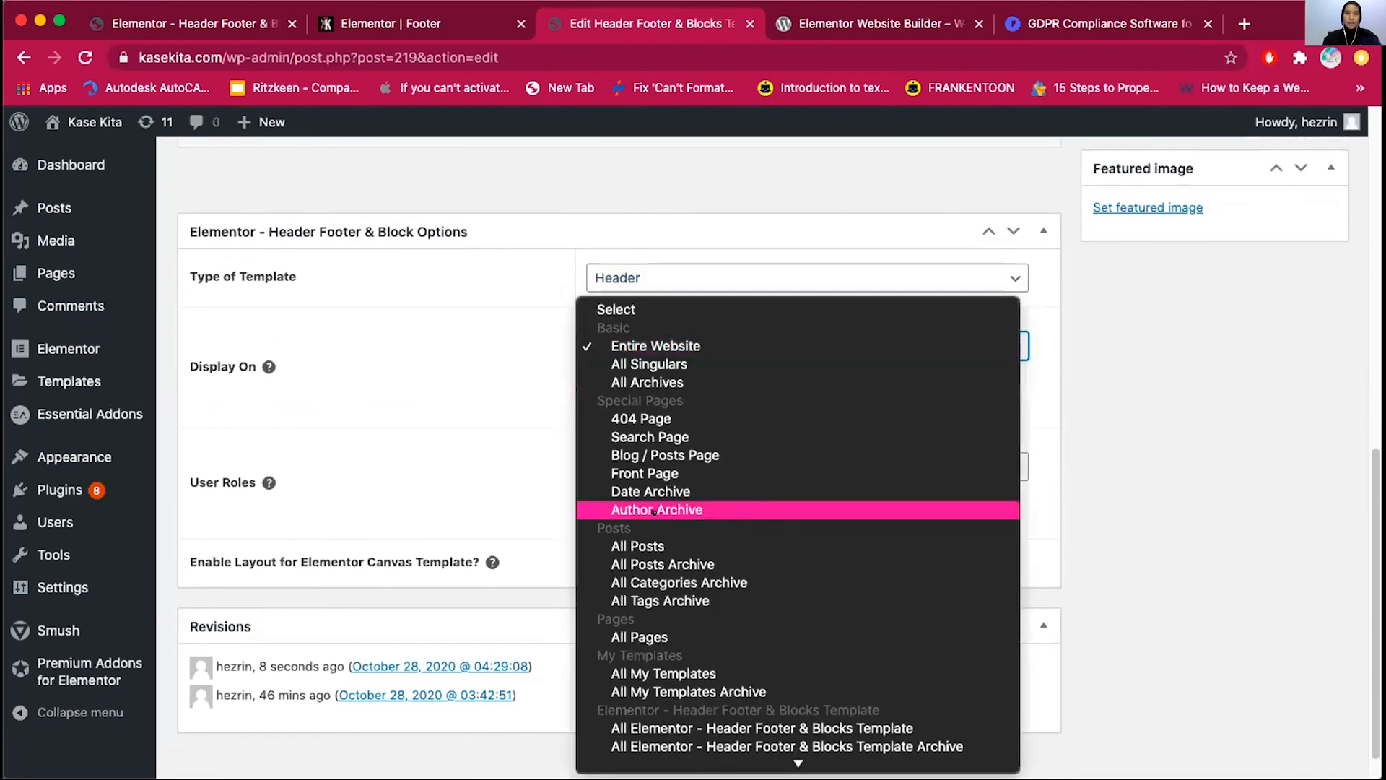
{"action": "left_click", "coordinate": [426, 362]}
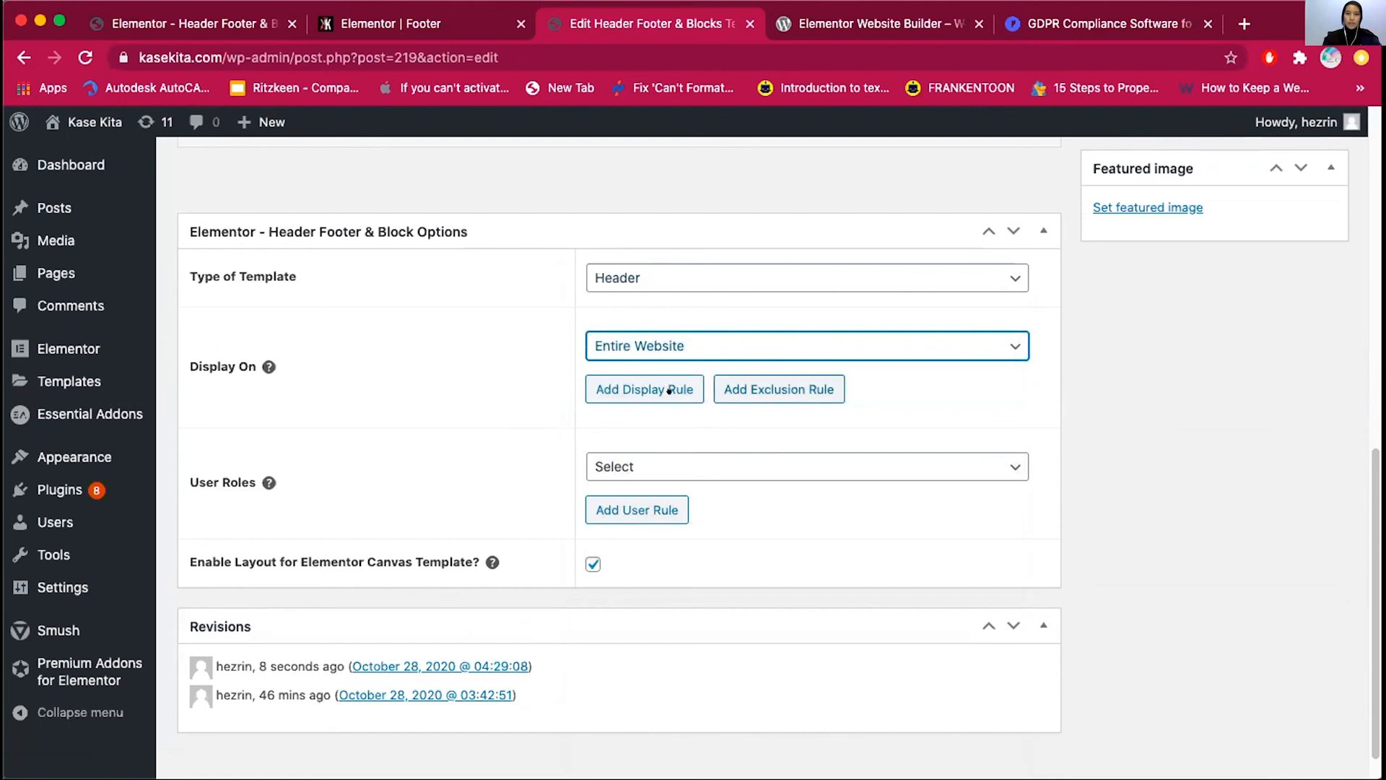
Add an empty display rule and an empty exclusion rule, keeping Entire Website as the first display location
{"action": "left_click", "coordinate": [638, 389]}
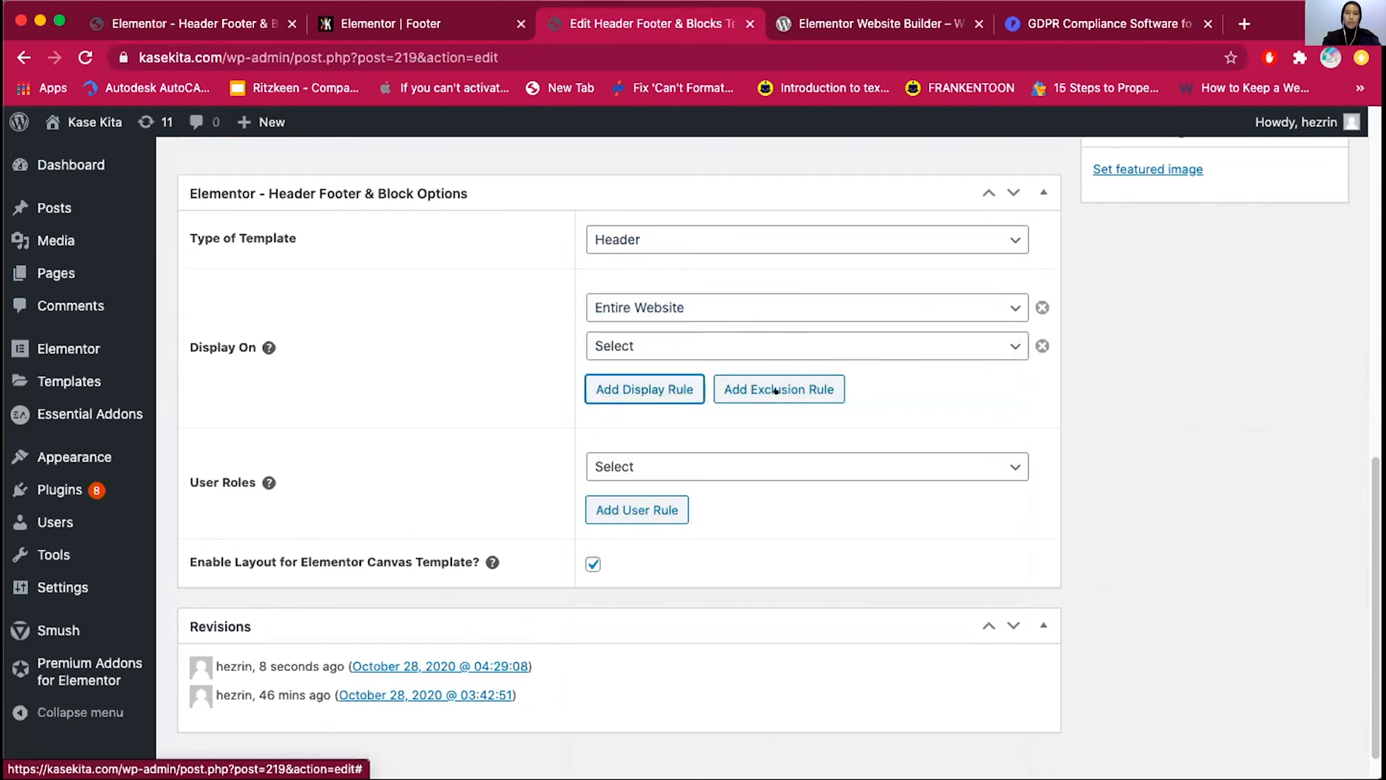
{"action": "left_click", "coordinate": [748, 378]}
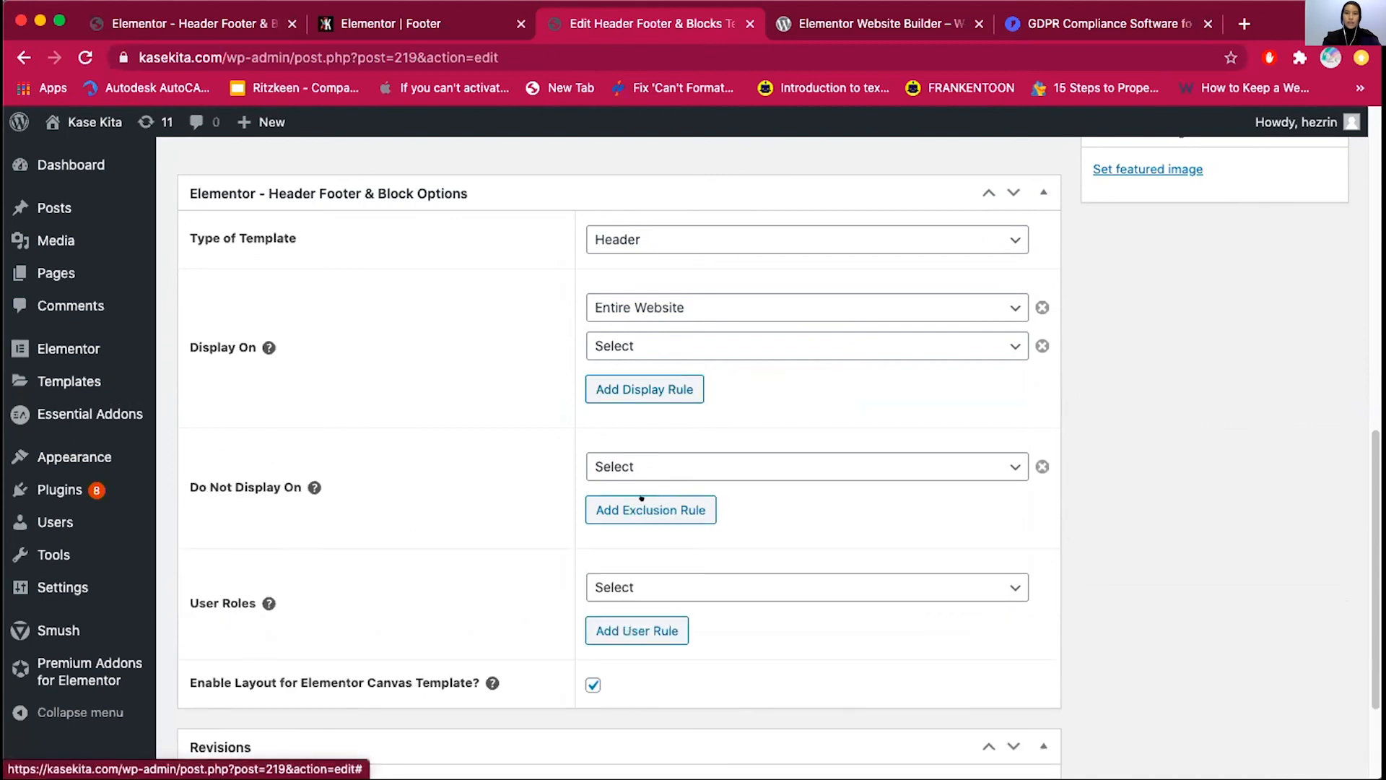
{"action": "scroll", "coordinate": [696, 399], "scroll_direction": "up", "scroll_amount": 1}
{"action": "left_click", "coordinate": [684, 346]}
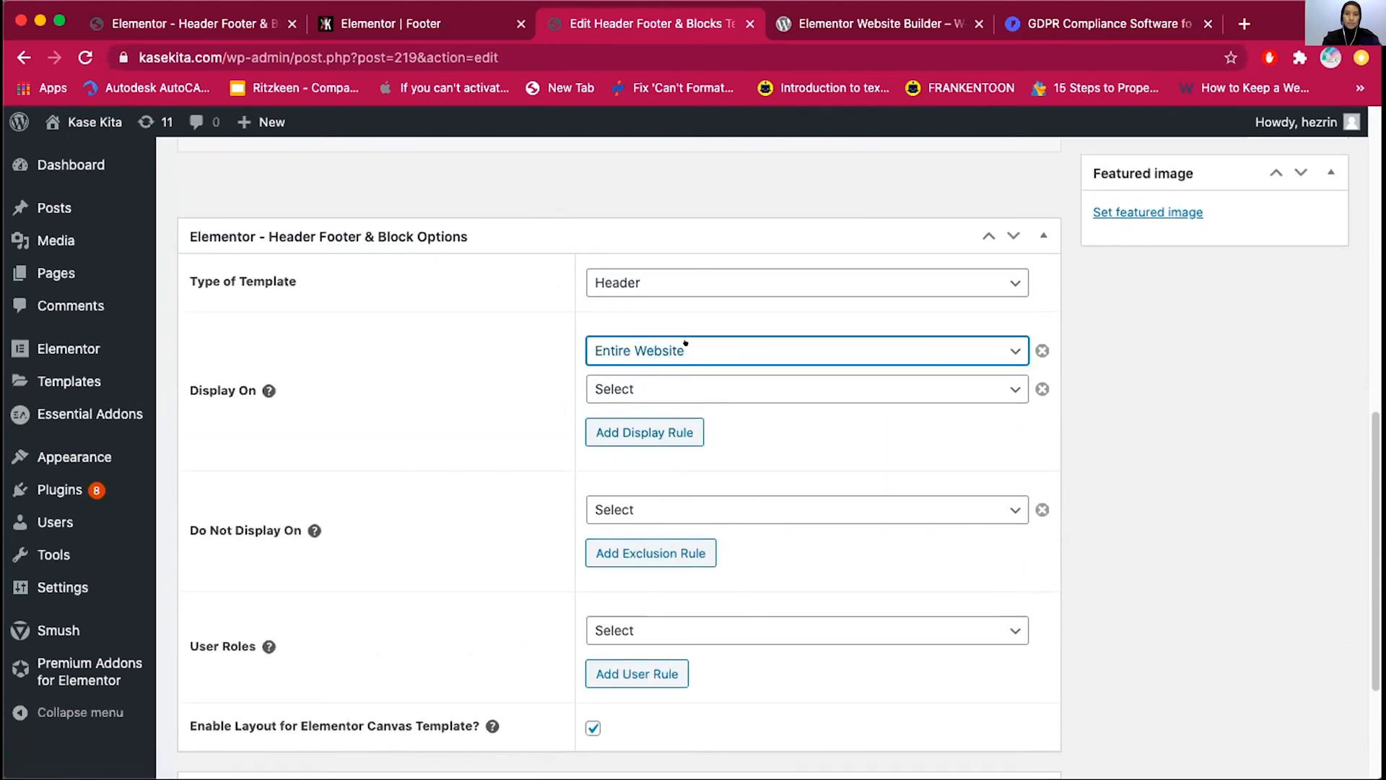
{"action": "left_click", "coordinate": [684, 348]}
{"action": "scroll", "coordinate": [684, 348], "scroll_direction": "down", "scroll_amount": 3}
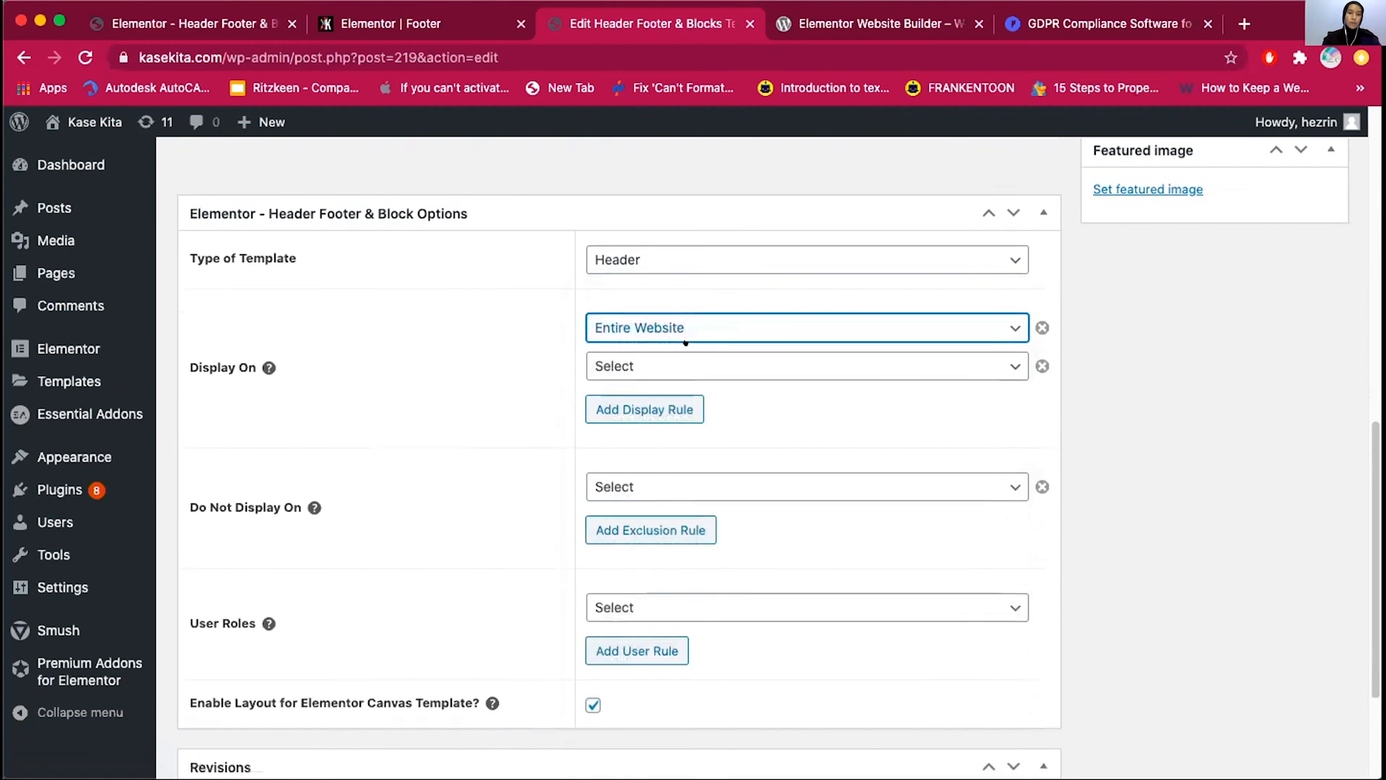
Examine the available User Roles choices for the header template without selecting one
{"action": "left_click", "coordinate": [641, 488]}
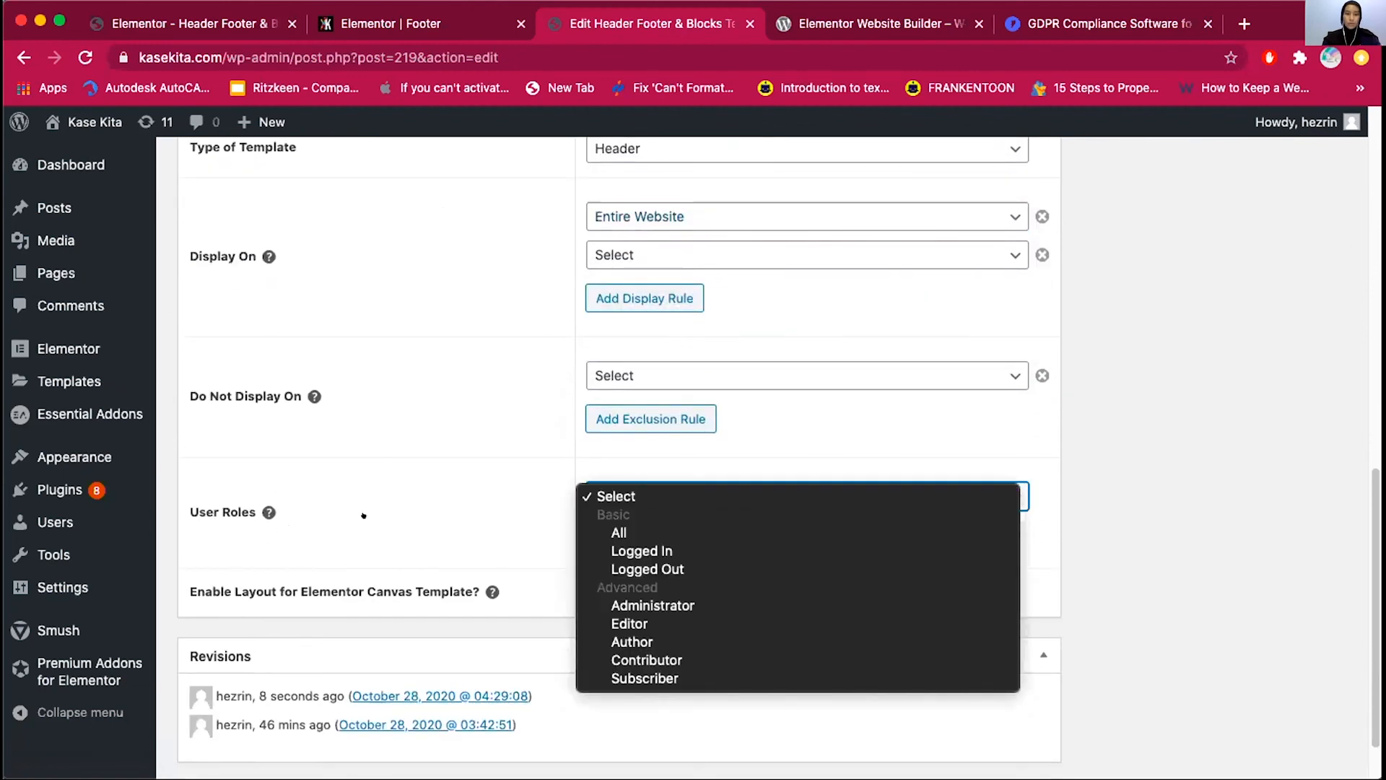
{"action": "left_click", "coordinate": [364, 516]}
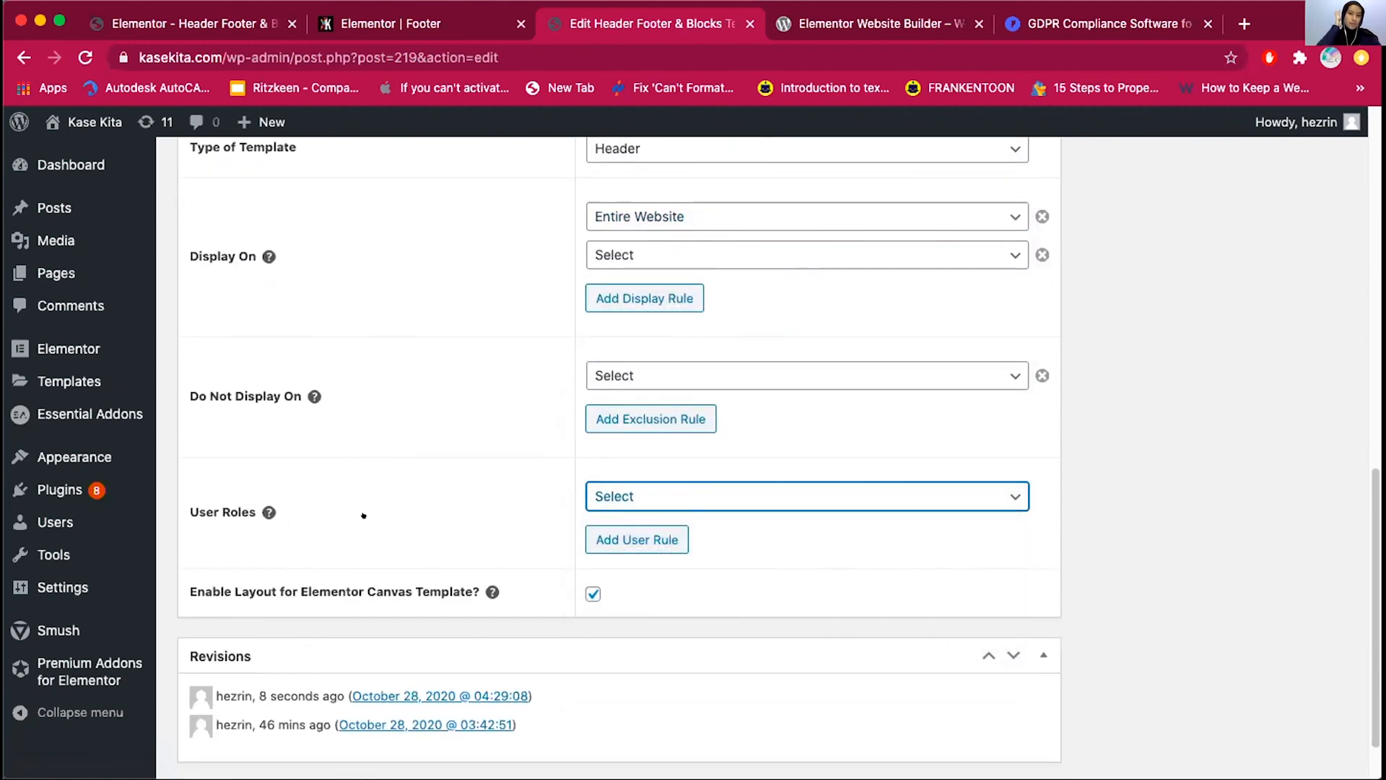
{"action": "left_click", "coordinate": [622, 497]}
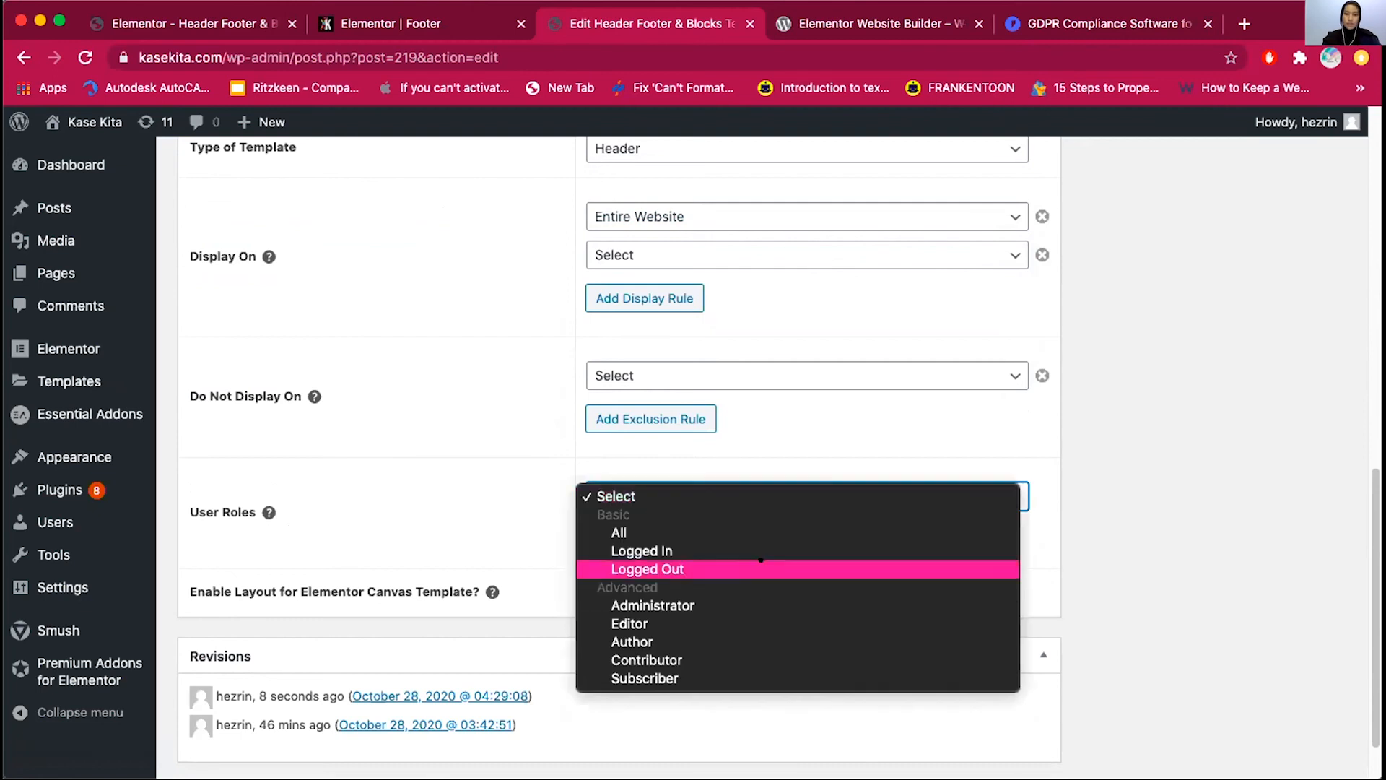
{"action": "left_click", "coordinate": [1020, 453]}
{"action": "scroll", "coordinate": [505, 578], "scroll_direction": "down", "scroll_amount": 2}
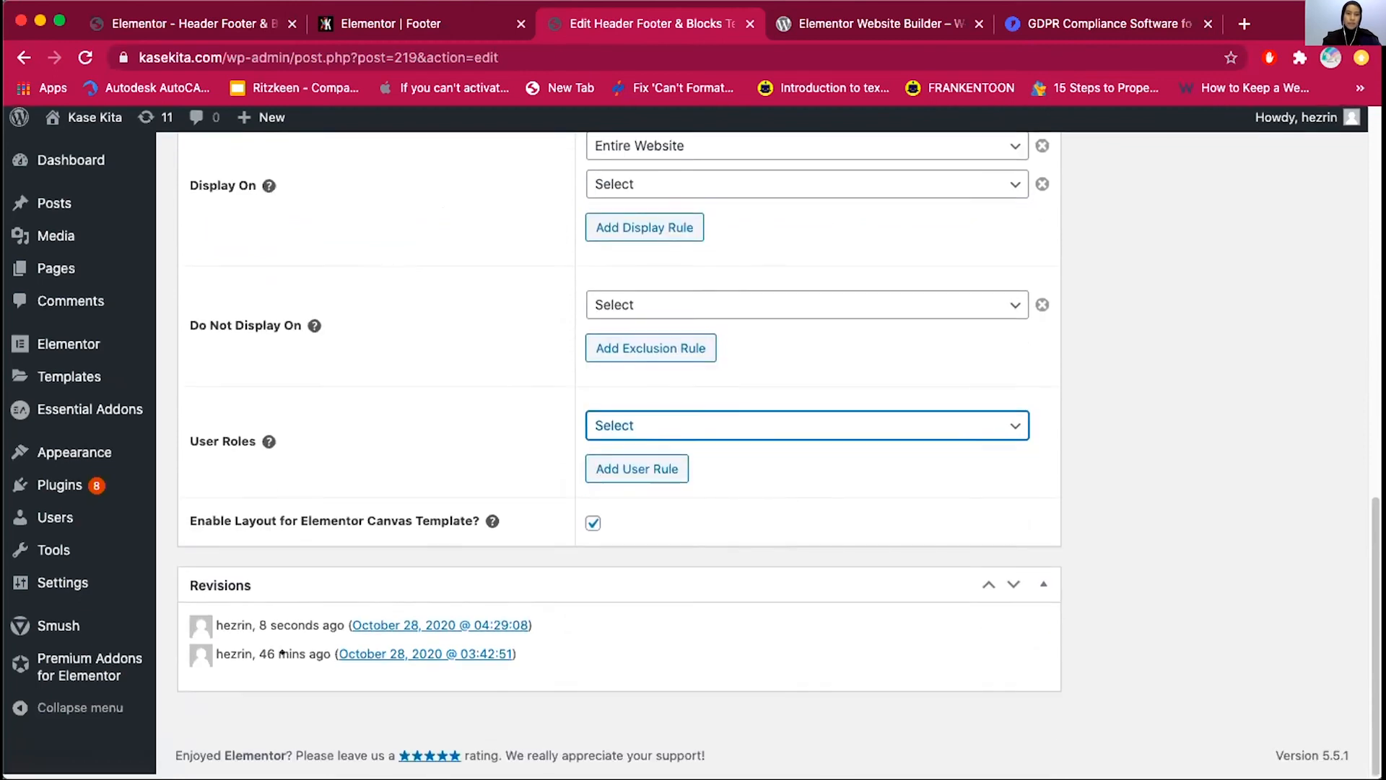
{"action": "left_click", "coordinate": [666, 426]}
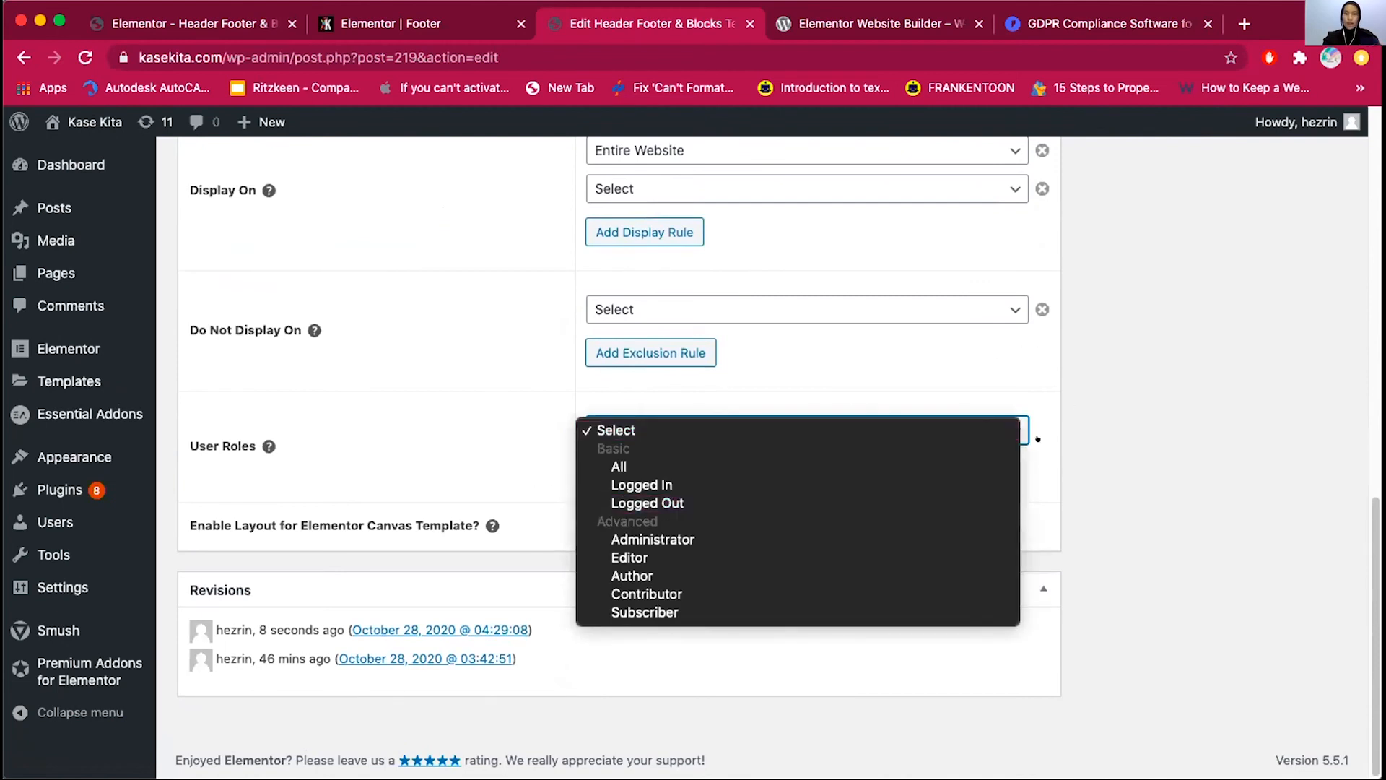
{"action": "left_click", "coordinate": [483, 453]}
Review the header template's display, exclusion and user role options, keeping Entire Website as the first display location
{"action": "scroll", "coordinate": [483, 453], "scroll_direction": "up", "scroll_amount": 5}
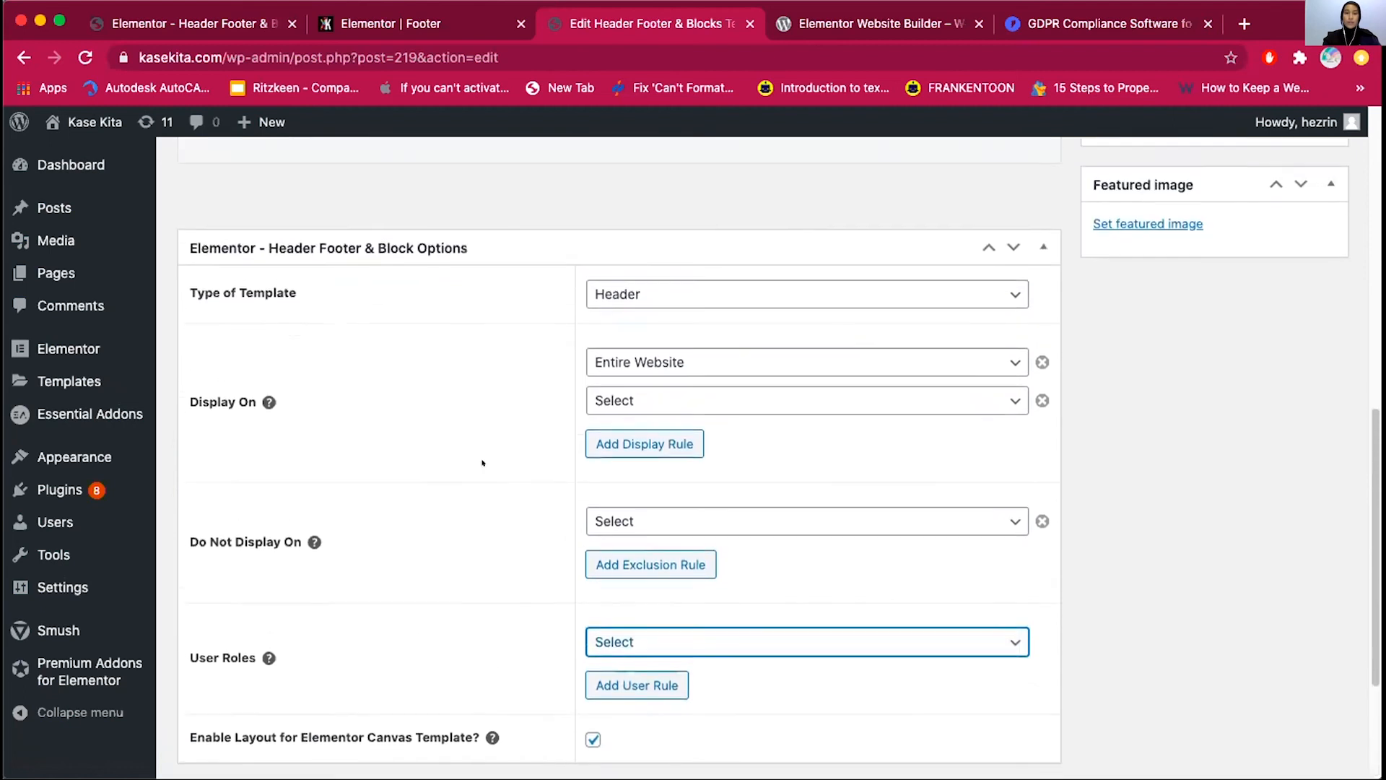
{"action": "scroll", "coordinate": [603, 417], "scroll_direction": "up", "scroll_amount": 3}
{"action": "scroll", "coordinate": [592, 405], "scroll_direction": "down", "scroll_amount": 8}
{"action": "scroll", "coordinate": [743, 449], "scroll_direction": "up", "scroll_amount": 3}
{"action": "scroll", "coordinate": [866, 470], "scroll_direction": "up", "scroll_amount": 5}
{"action": "scroll", "coordinate": [867, 466], "scroll_direction": "down", "scroll_amount": 9}
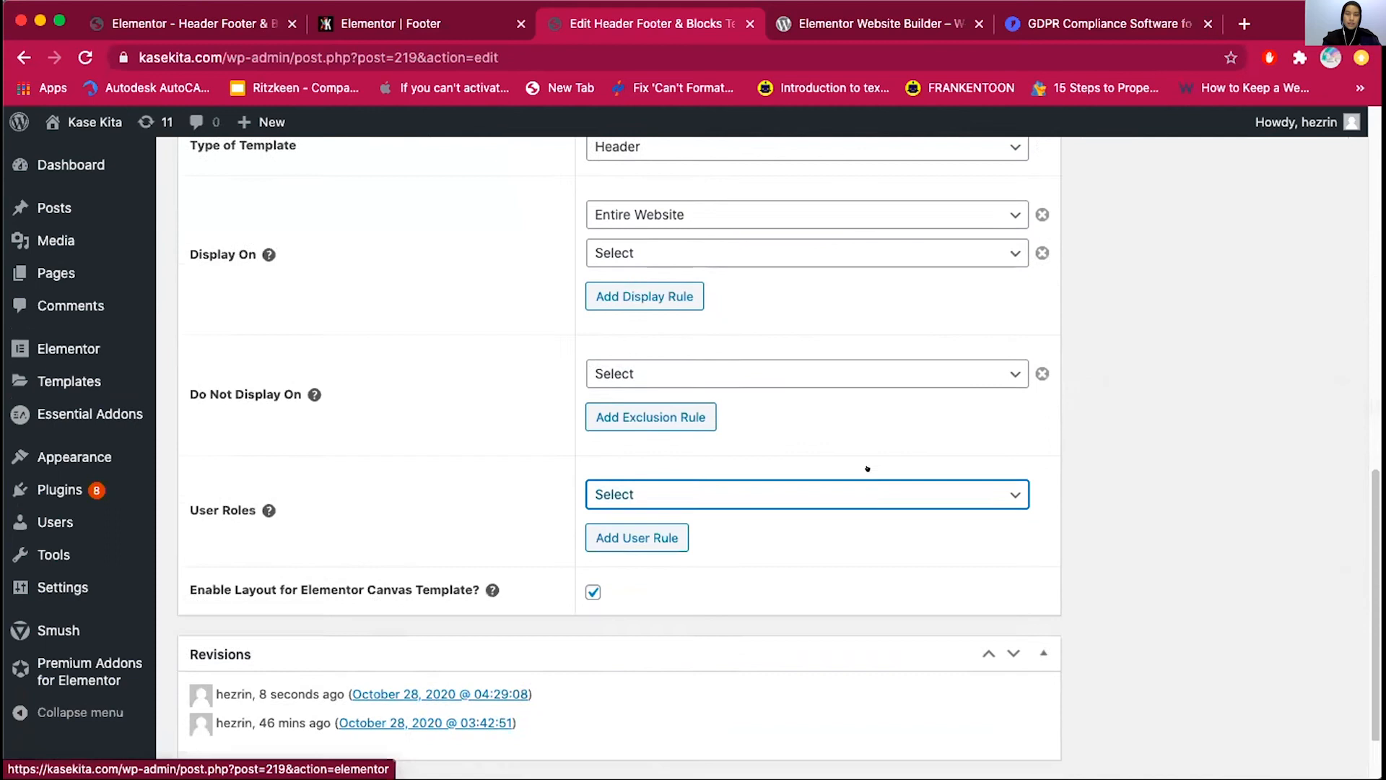
{"action": "scroll", "coordinate": [873, 480], "scroll_direction": "up", "scroll_amount": 2}
{"action": "scroll", "coordinate": [879, 483], "scroll_direction": "up", "scroll_amount": 1}
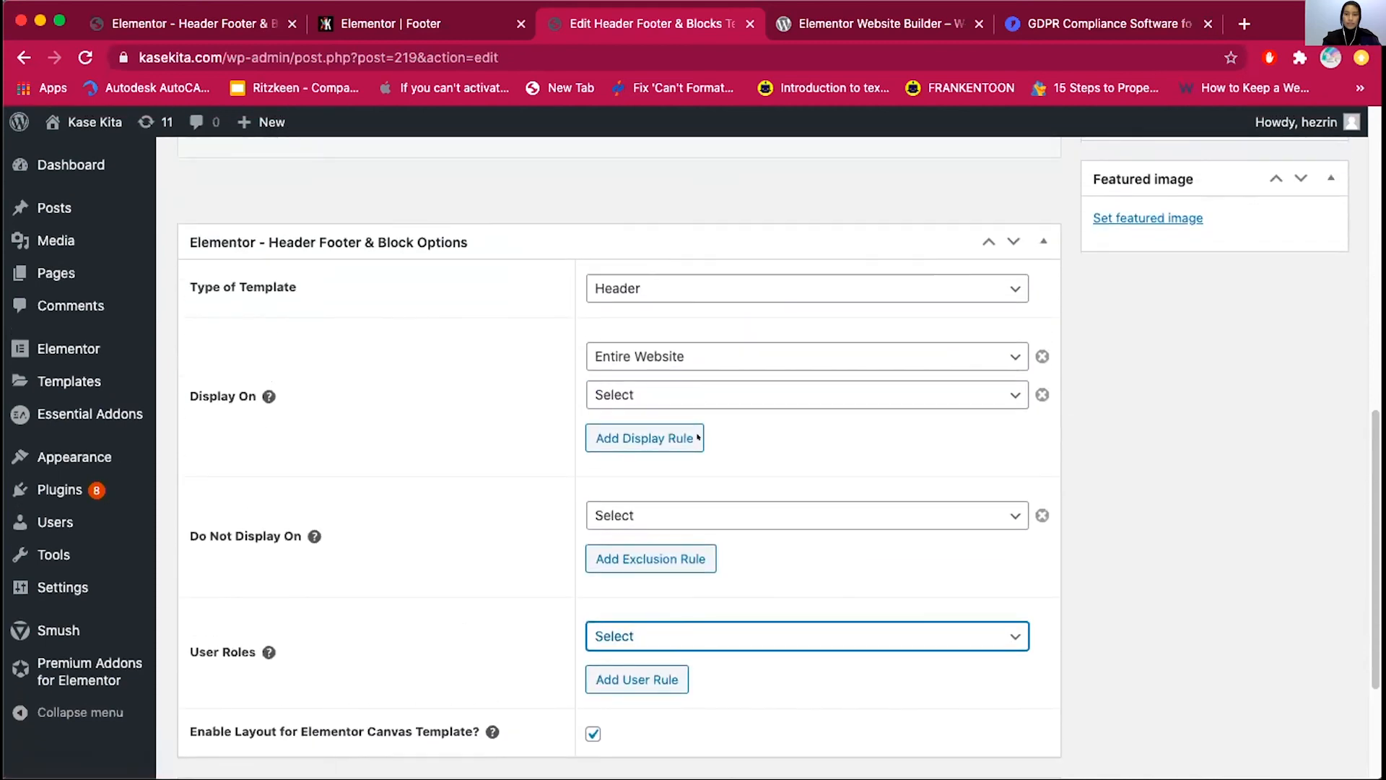
{"action": "left_click", "coordinate": [728, 357]}
{"action": "left_click", "coordinate": [717, 348]}
{"action": "scroll", "coordinate": [1036, 270], "scroll_direction": "up", "scroll_amount": 5}
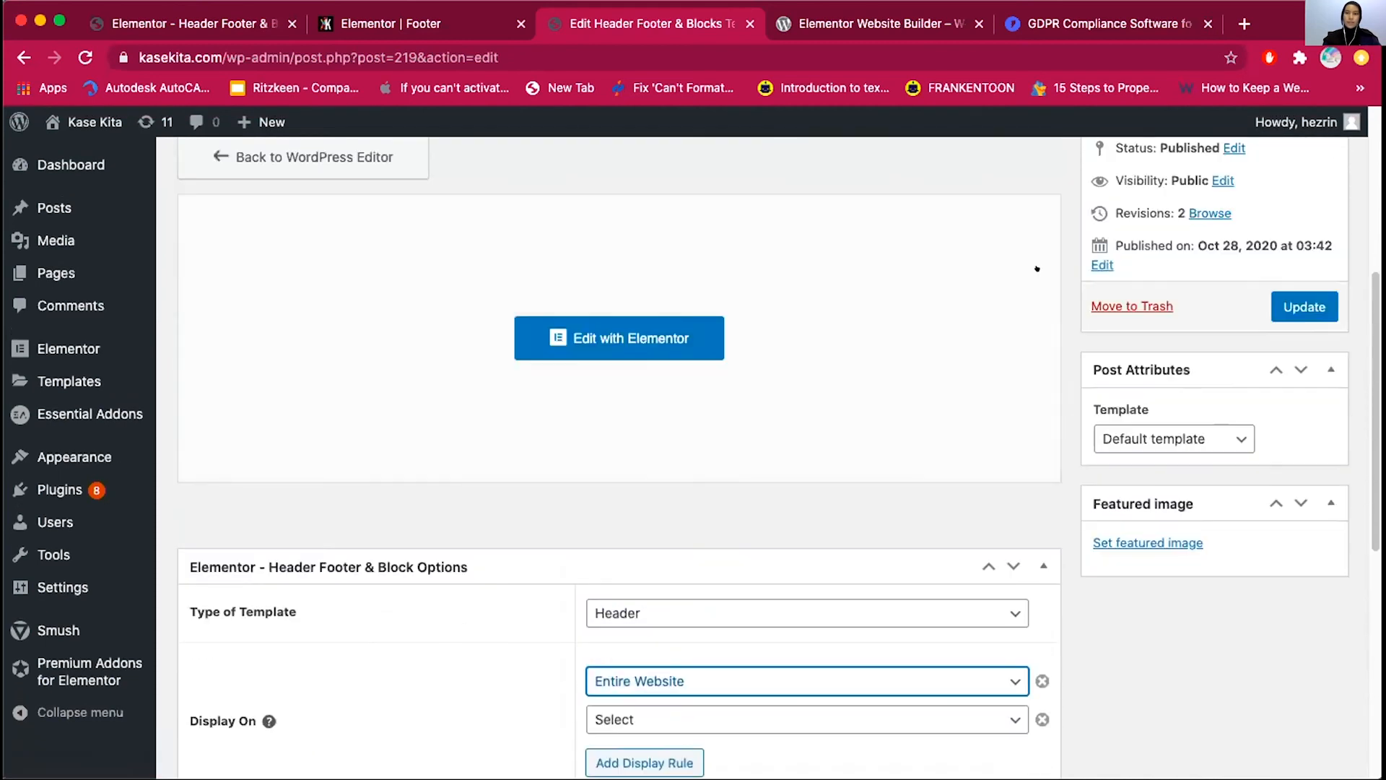
Update the published Header template to save its display settings
{"action": "left_click", "coordinate": [1299, 299]}
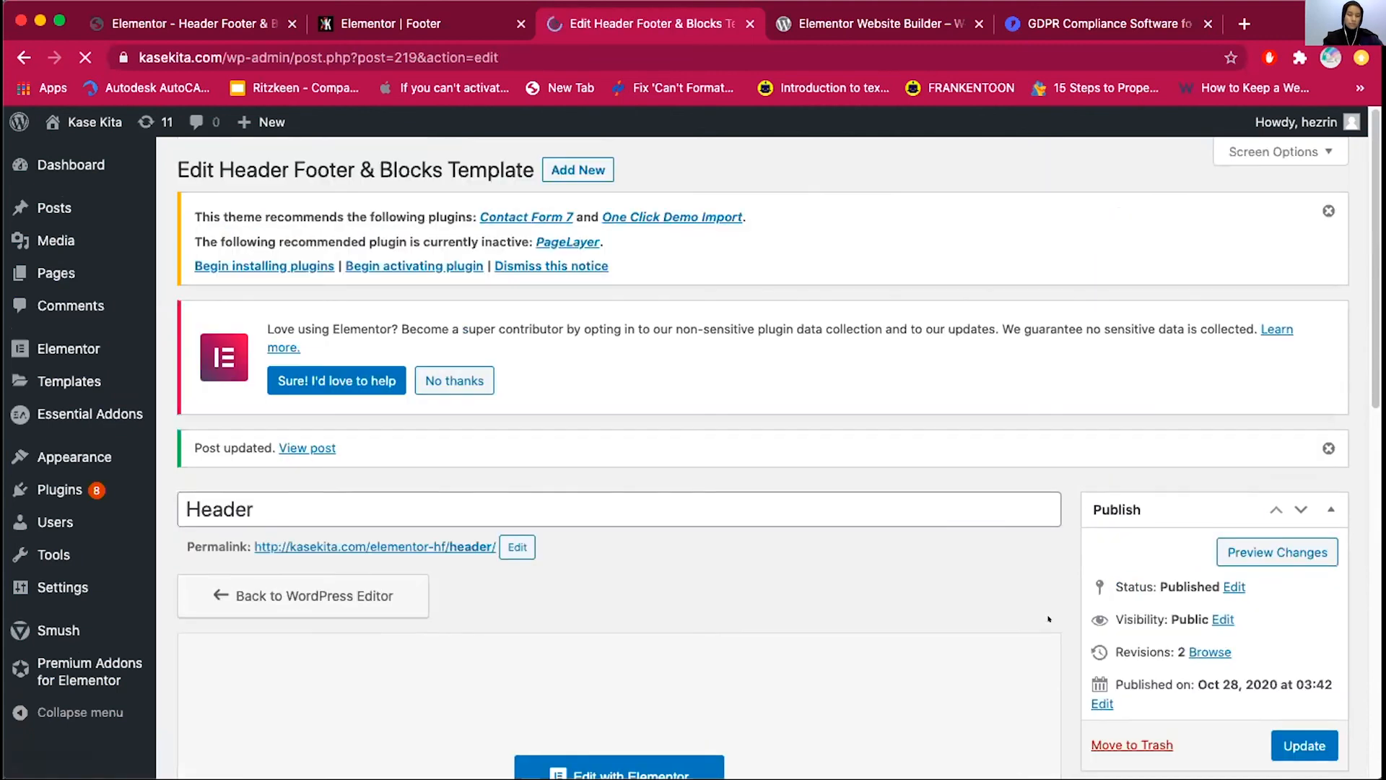
{"action": "scroll", "coordinate": [903, 518], "scroll_direction": "down", "scroll_amount": 3}
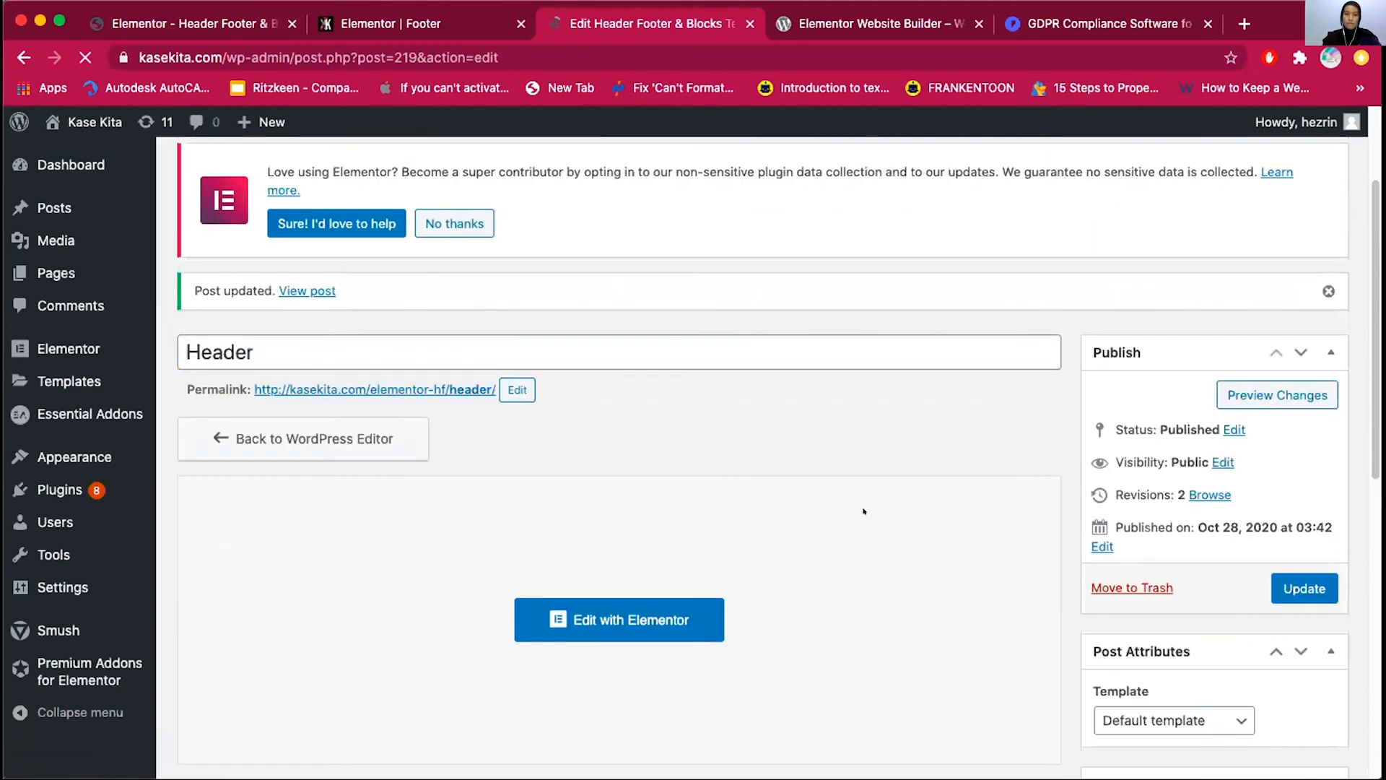
{"action": "scroll", "coordinate": [267, 371], "scroll_direction": "up", "scroll_amount": 2}
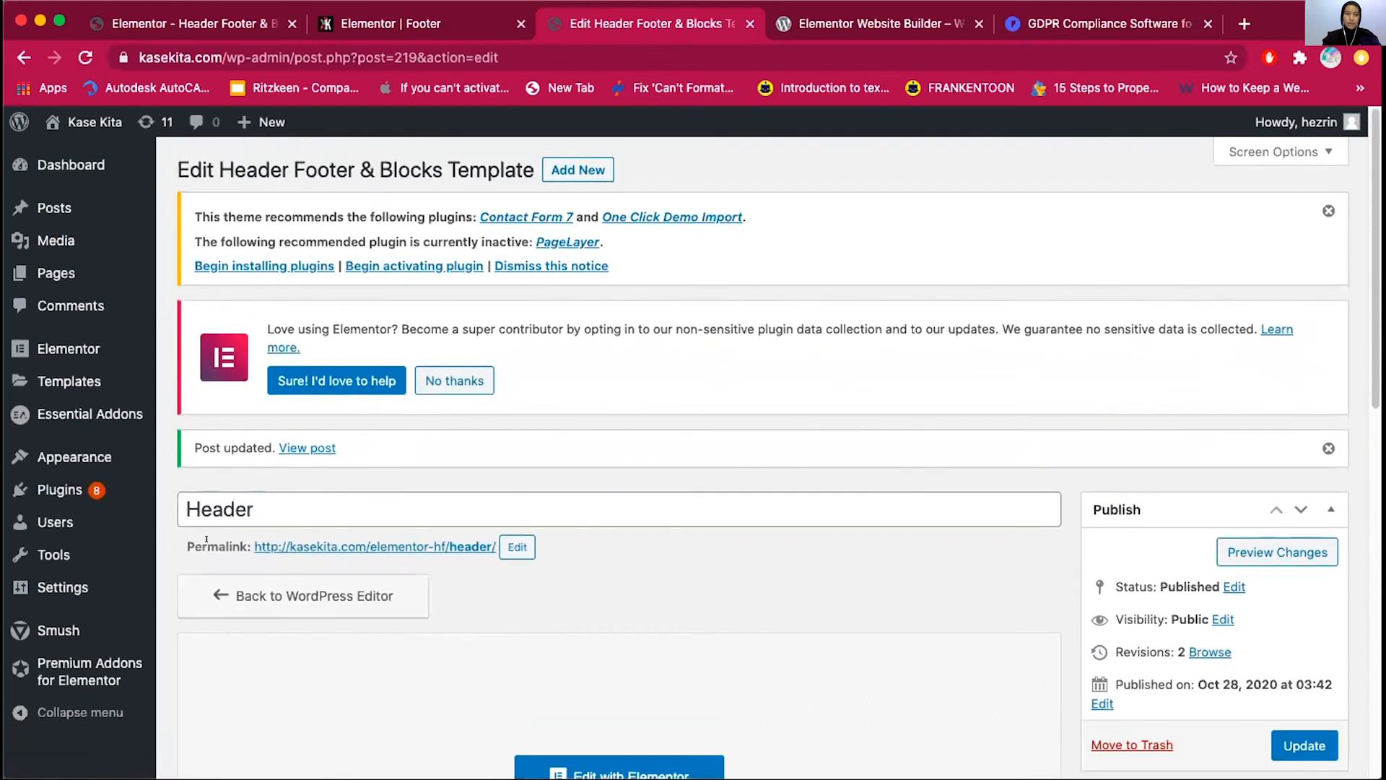
Open the Home page for editing with Elementor from the site's pages list
{"action": "left_click", "coordinate": [74, 259]}
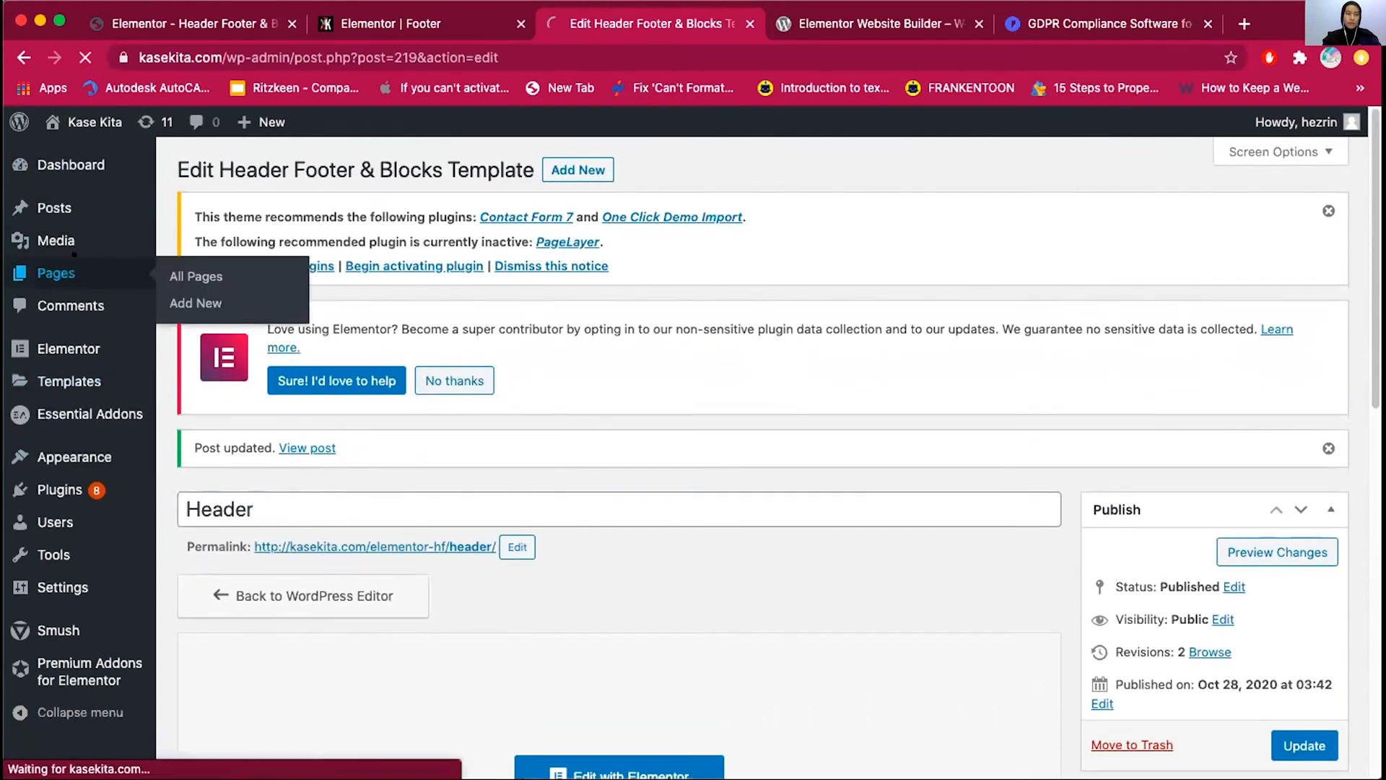
{"action": "scroll", "coordinate": [361, 572], "scroll_direction": "down", "scroll_amount": 3}
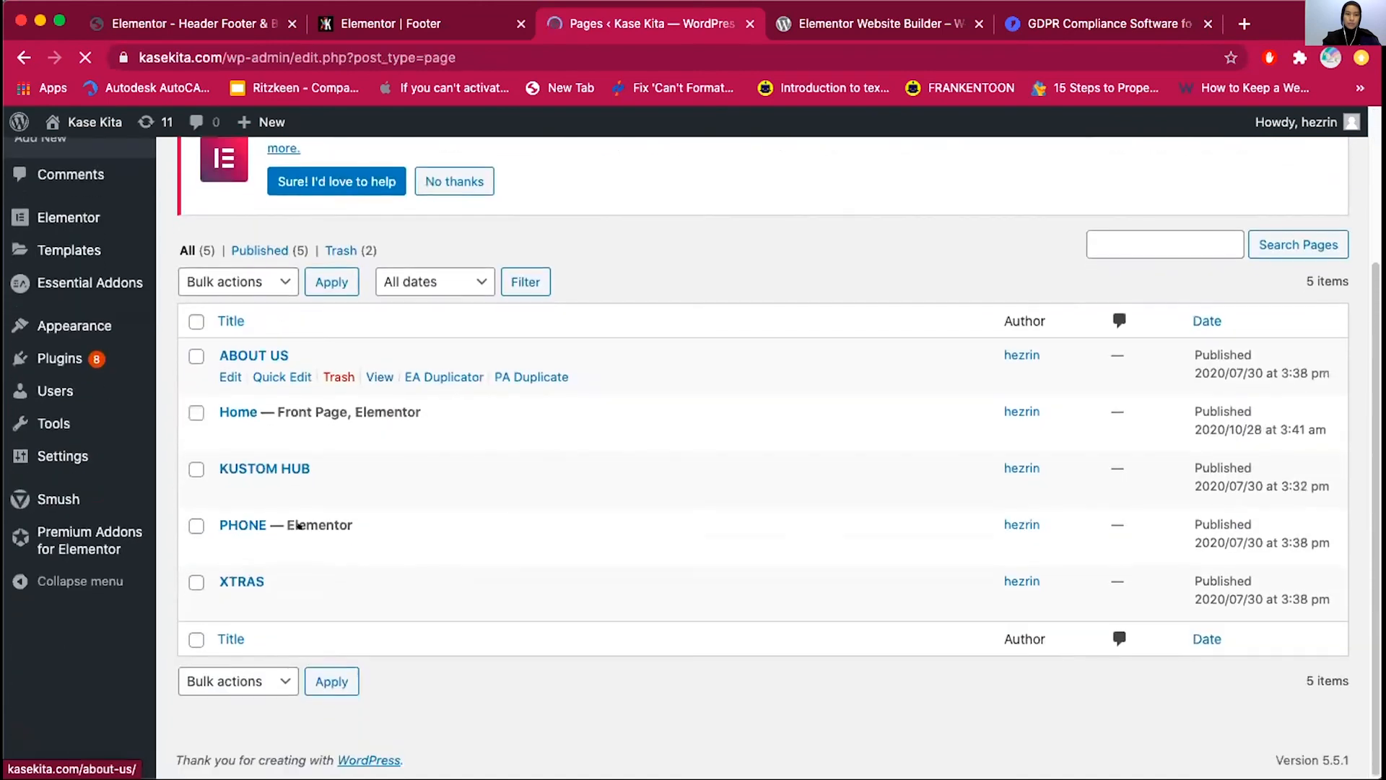
{"action": "left_click", "coordinate": [590, 433]}
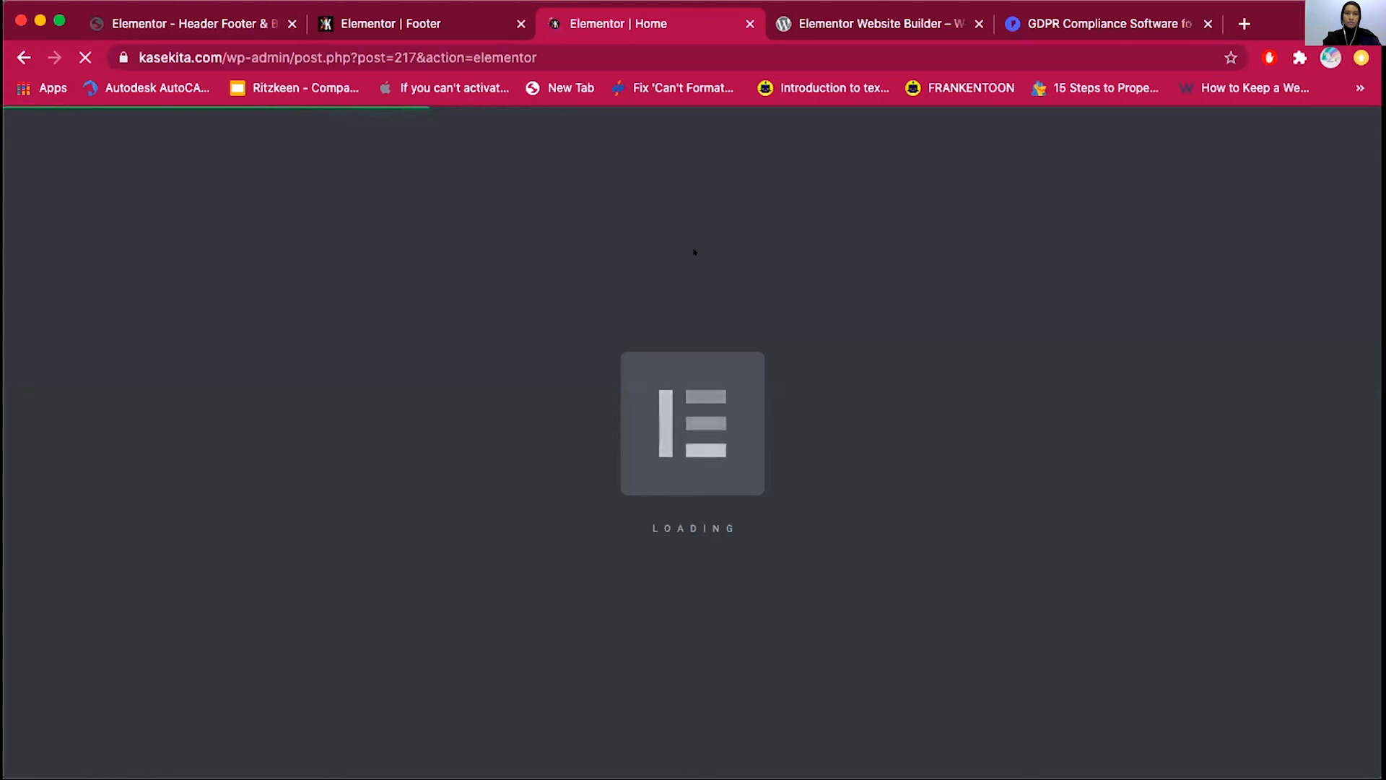
{"action": "left_click", "coordinate": [403, 34]}
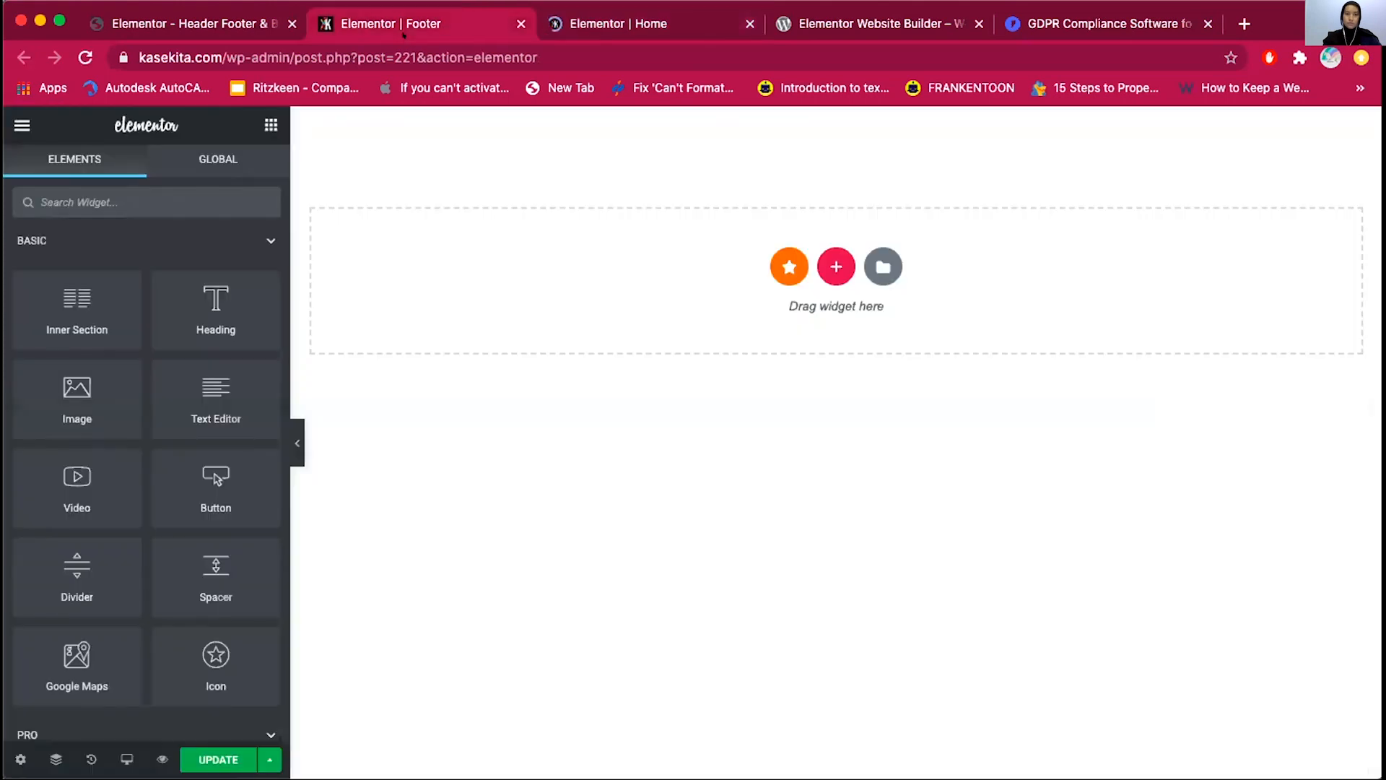
{"action": "left_click", "coordinate": [606, 24]}
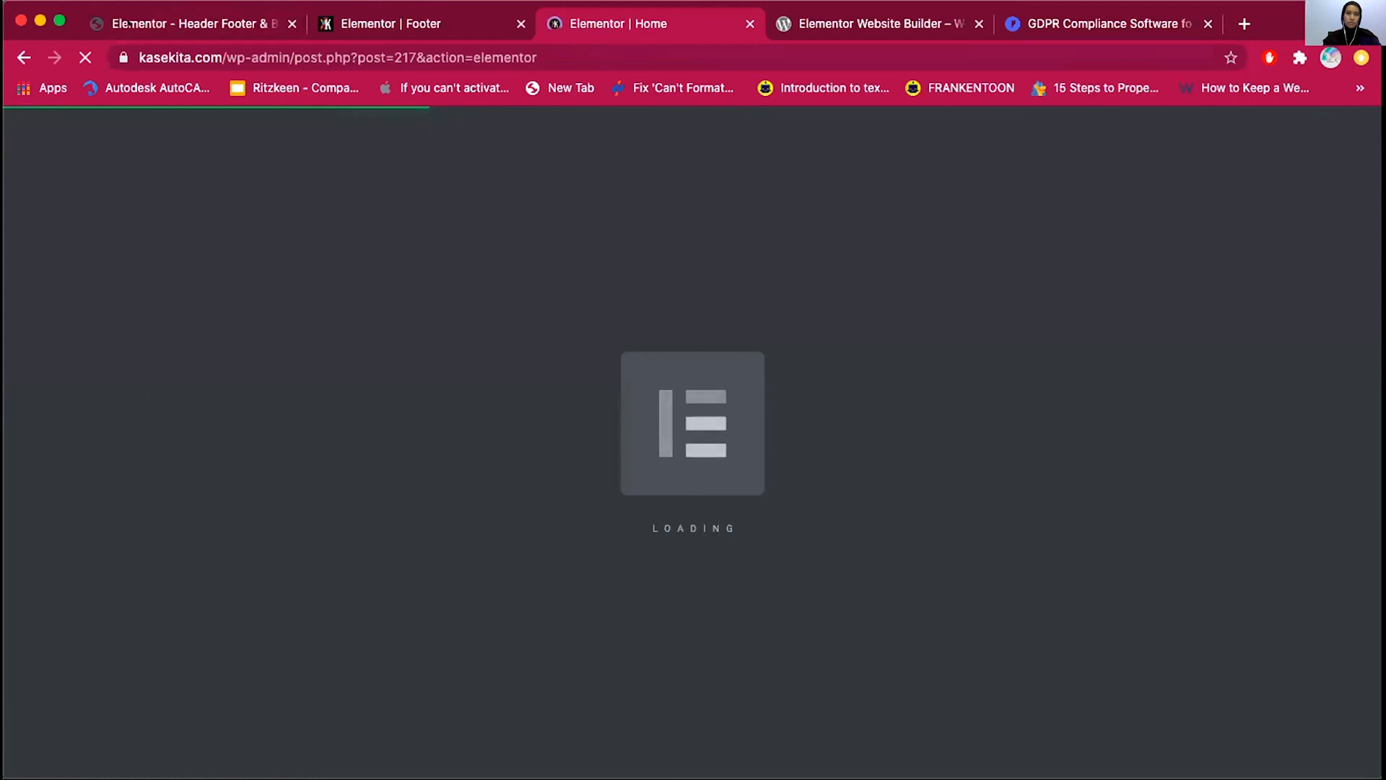
View the live Home page from the pages list in the templates browser tab and examine its header and sections
{"action": "left_click", "coordinate": [136, 26]}
{"action": "scroll", "coordinate": [72, 252], "scroll_direction": "up", "scroll_amount": 3}
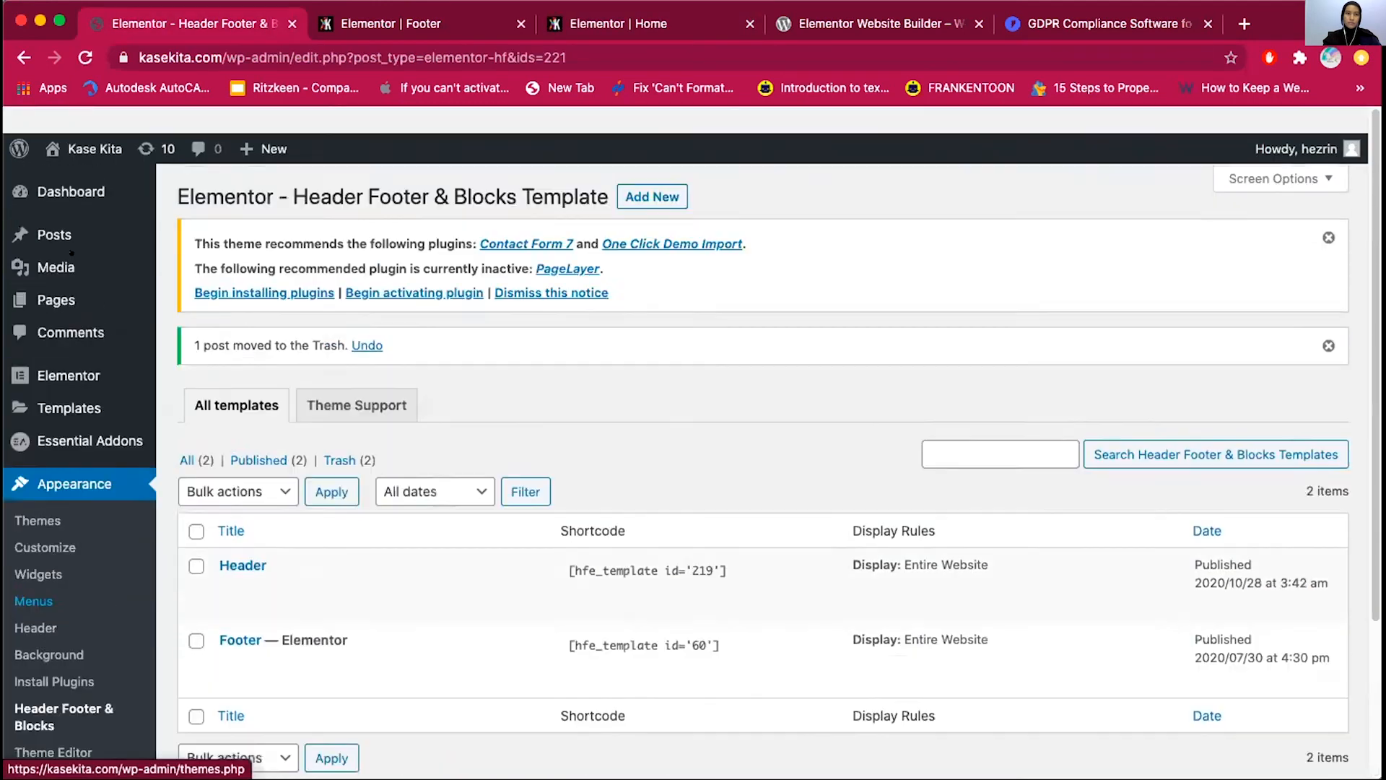
{"action": "left_click", "coordinate": [56, 276]}
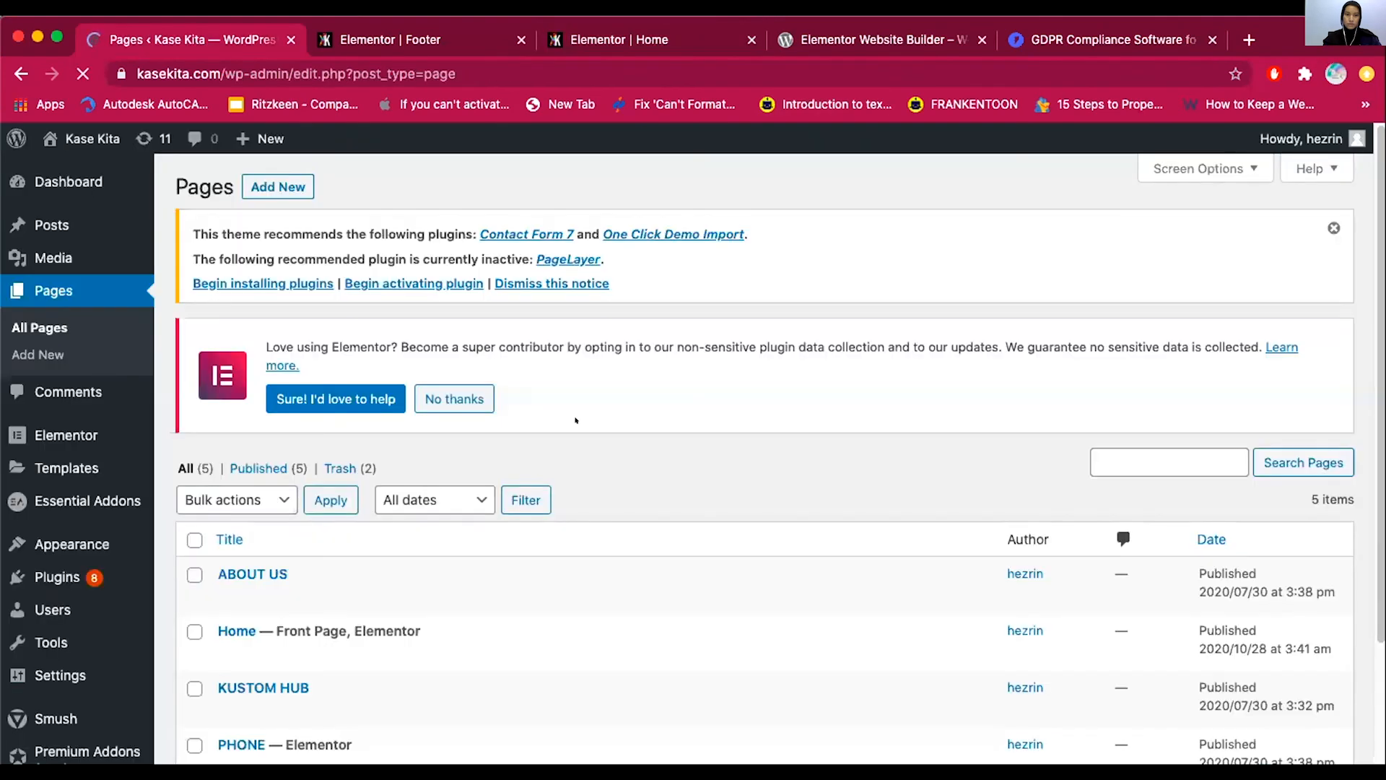
{"action": "scroll", "coordinate": [575, 419], "scroll_direction": "down", "scroll_amount": 3}
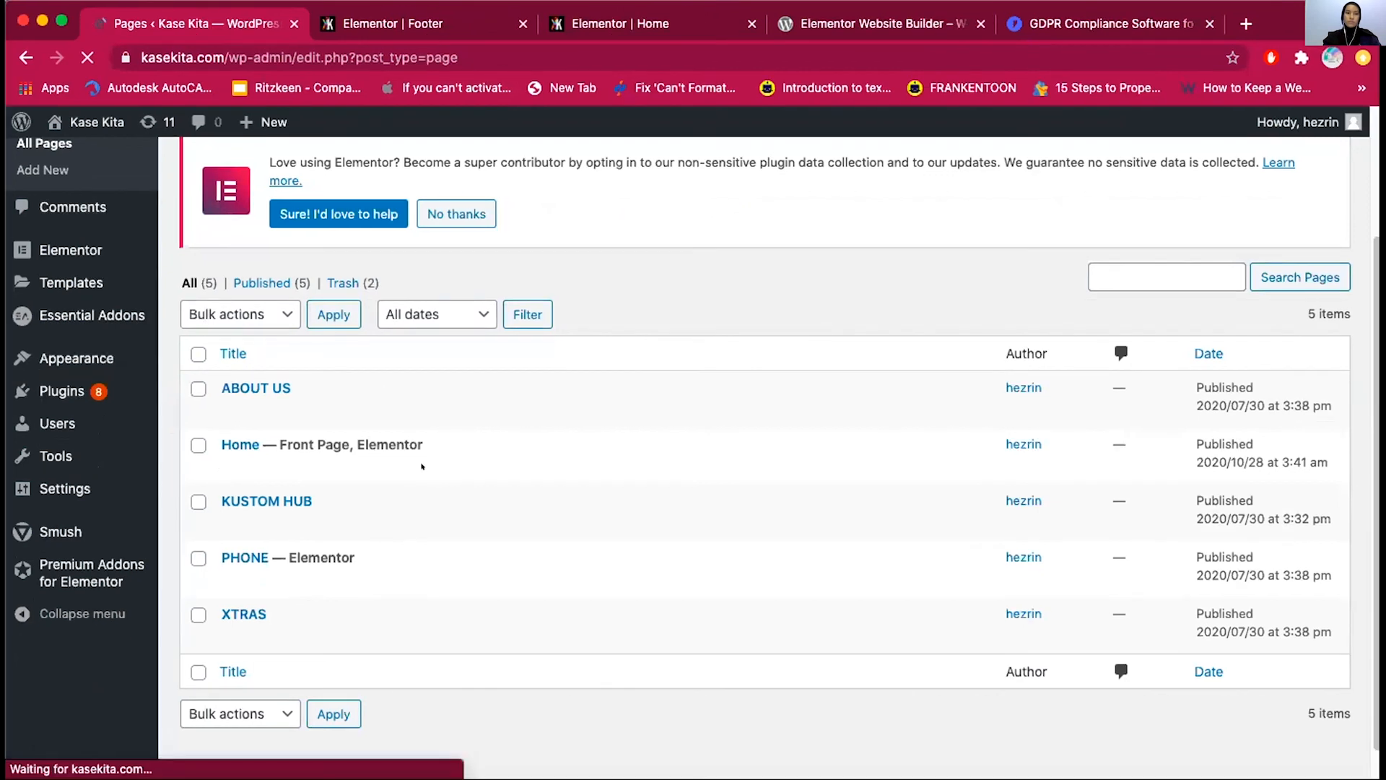
{"action": "left_click", "coordinate": [413, 485]}
{"action": "left_click", "coordinate": [321, 466]}
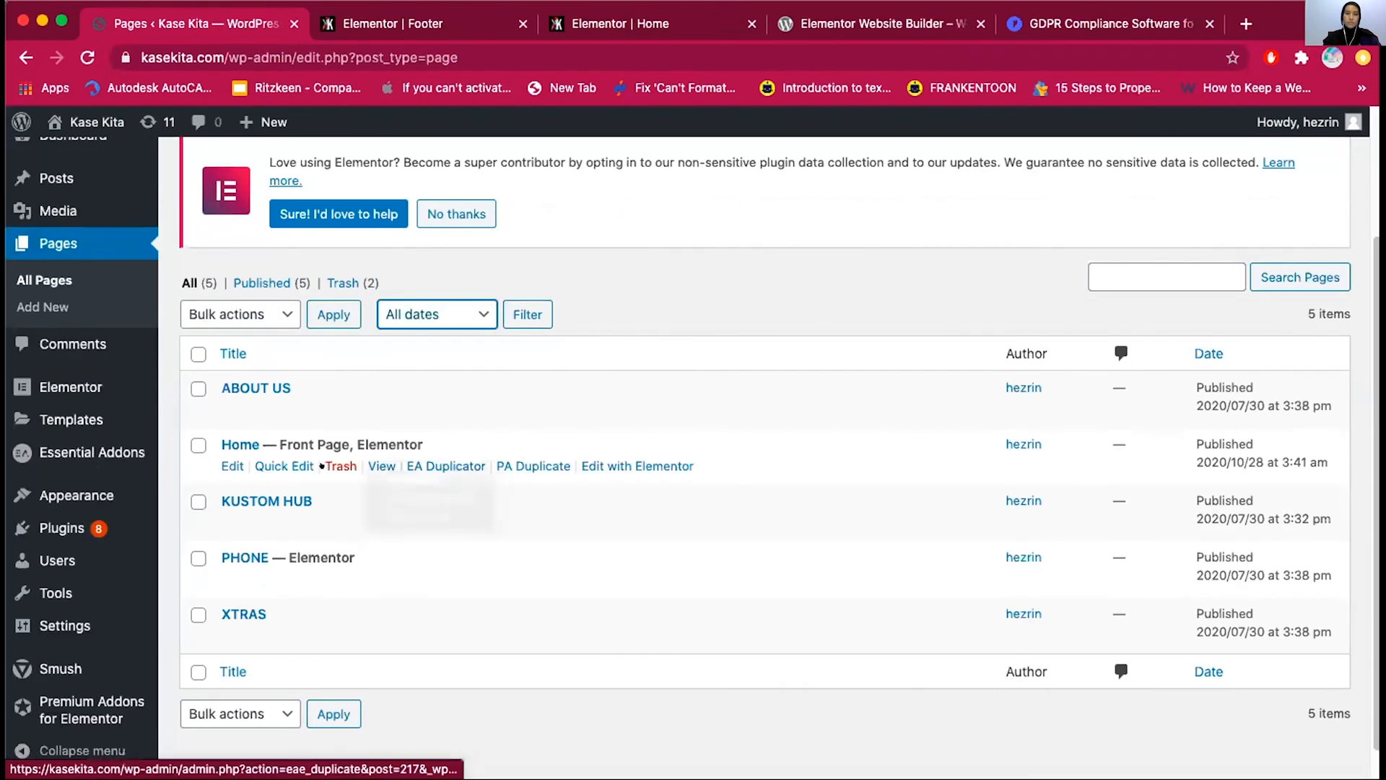
{"action": "left_click", "coordinate": [379, 466]}
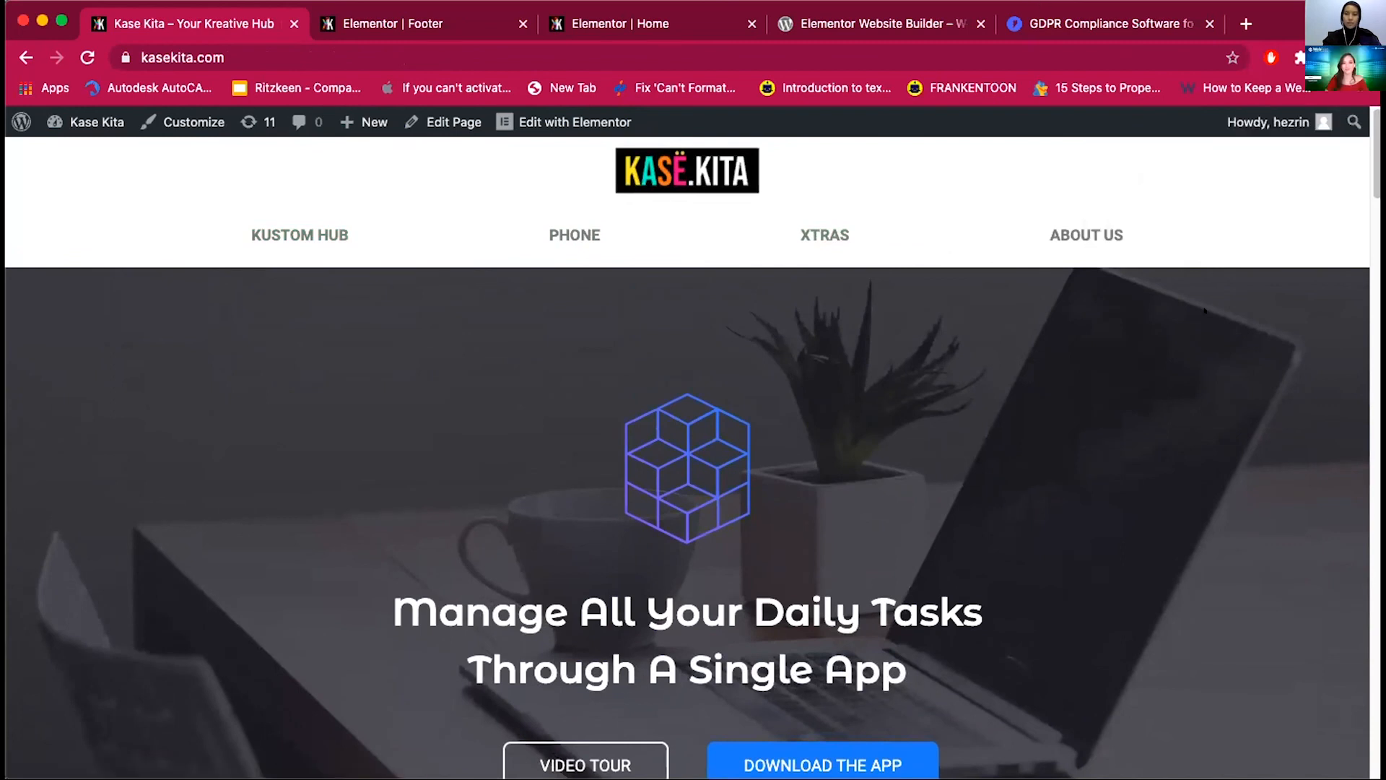
{"action": "scroll", "coordinate": [1204, 417], "scroll_direction": "down", "scroll_amount": 15}
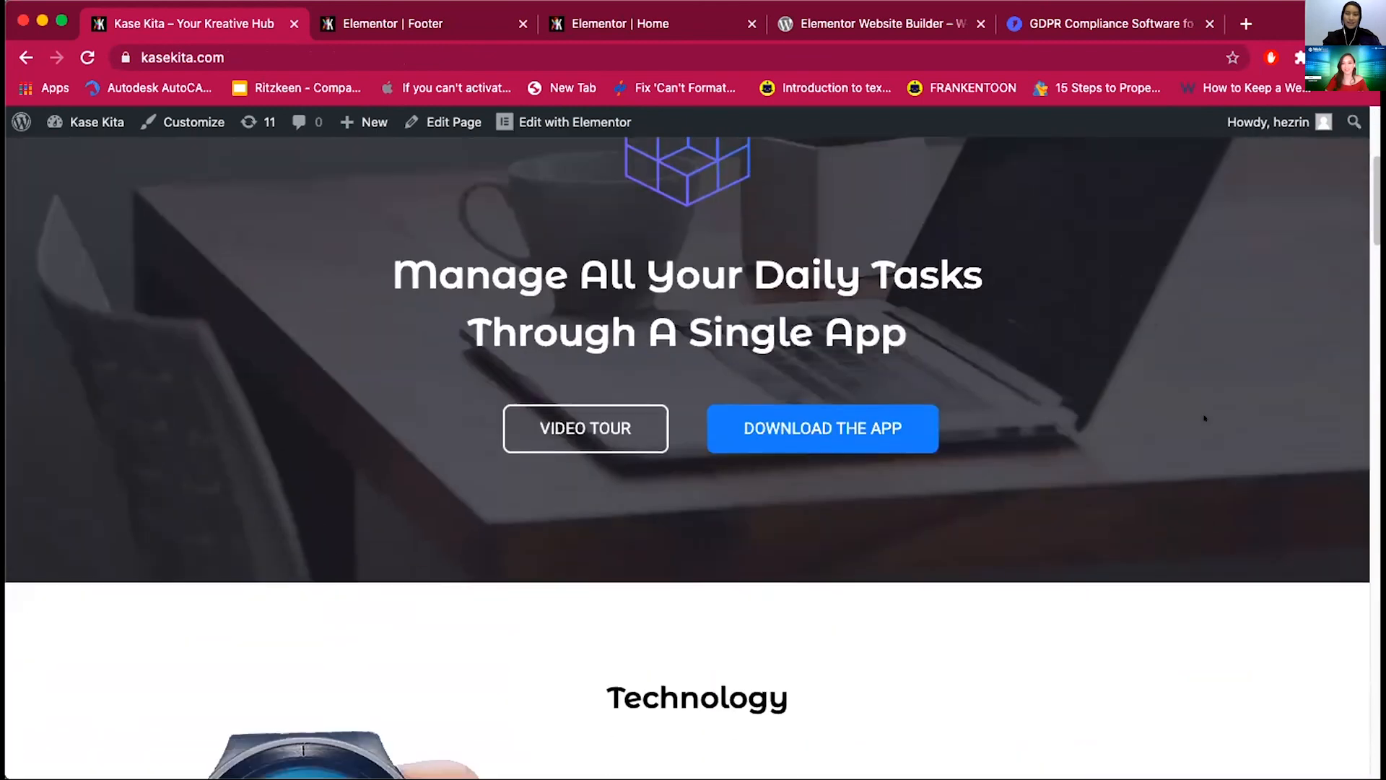
{"action": "scroll", "coordinate": [1204, 417], "scroll_direction": "down", "scroll_amount": 2}
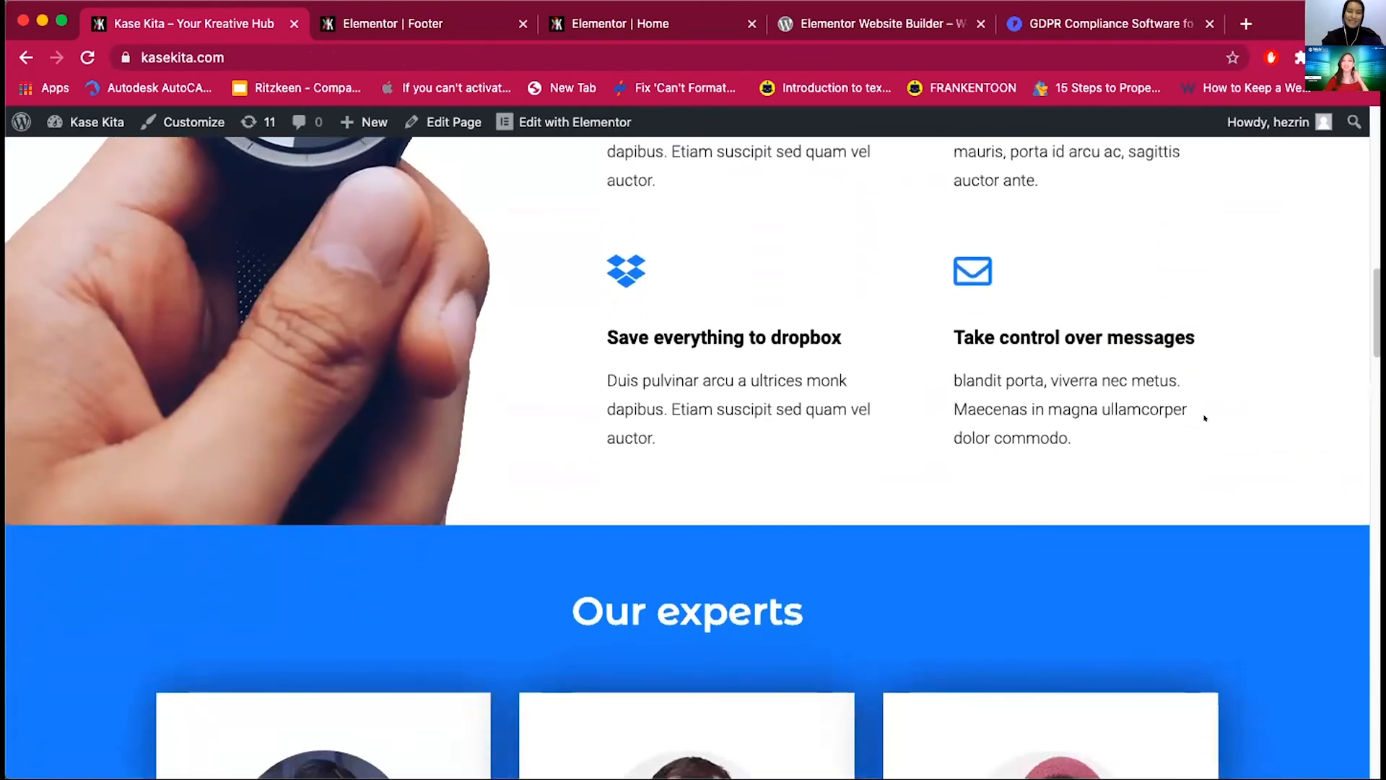
{"action": "scroll", "coordinate": [1204, 417], "scroll_direction": "up", "scroll_amount": 15}
{"action": "scroll", "coordinate": [1204, 417], "scroll_direction": "up", "scroll_amount": 3}
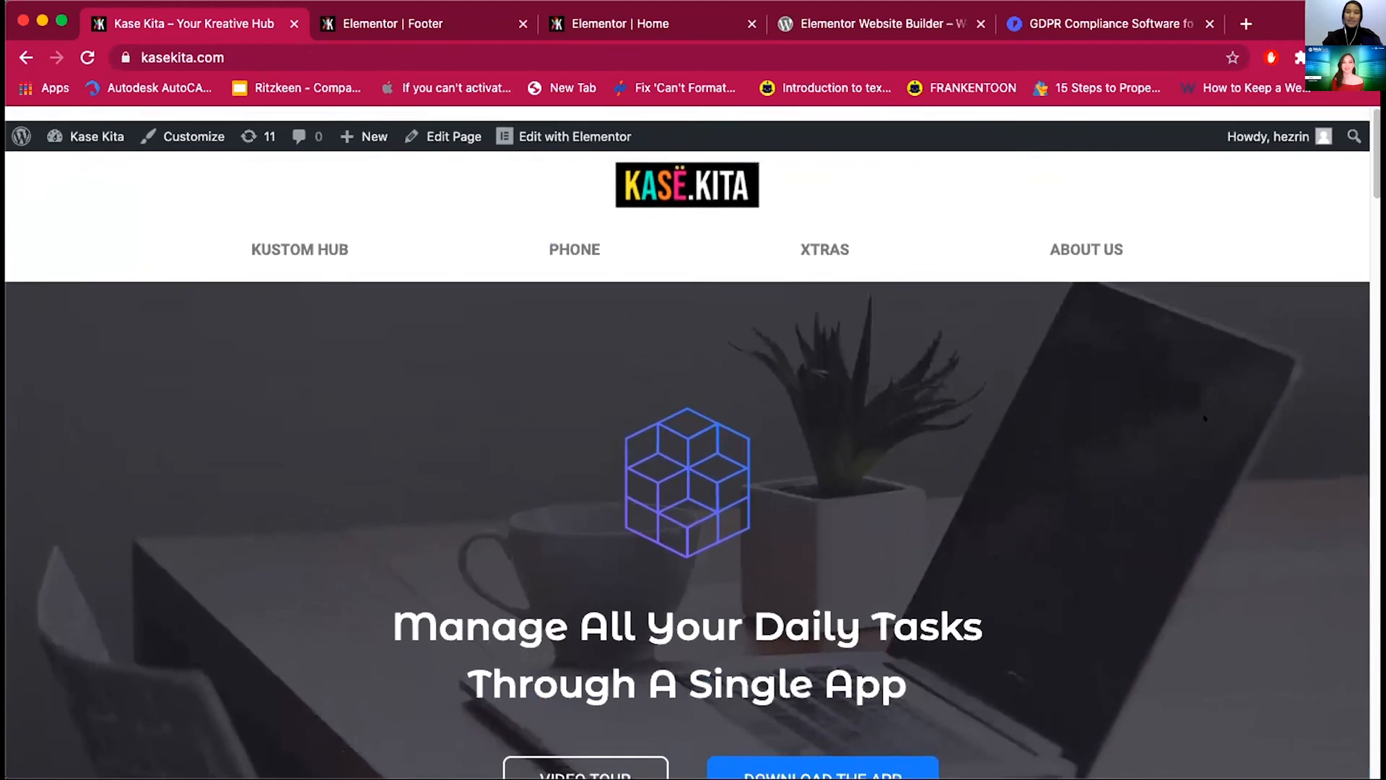